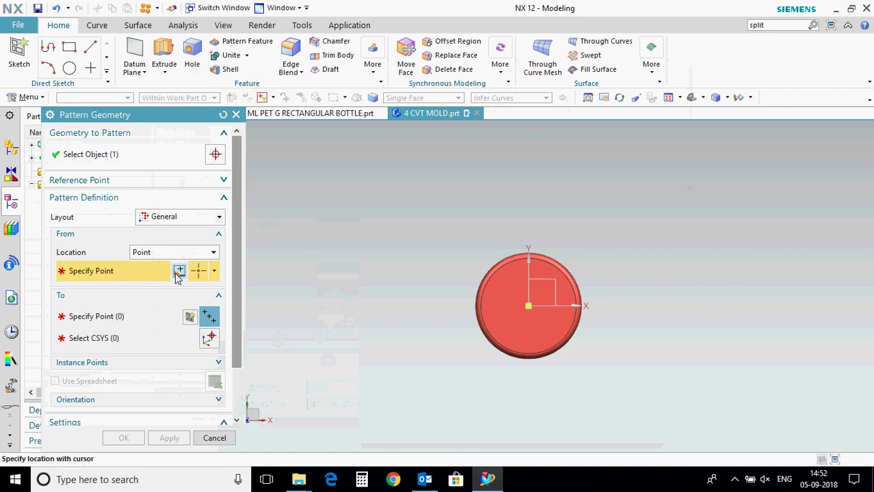
Specify the pattern's start point at the cap's center and place four target points around the cap in a new sketch.
{"action": "left_click", "coordinate": [179, 272]}
{"action": "left_click", "coordinate": [156, 360]}
{"action": "left_click", "coordinate": [190, 331]}
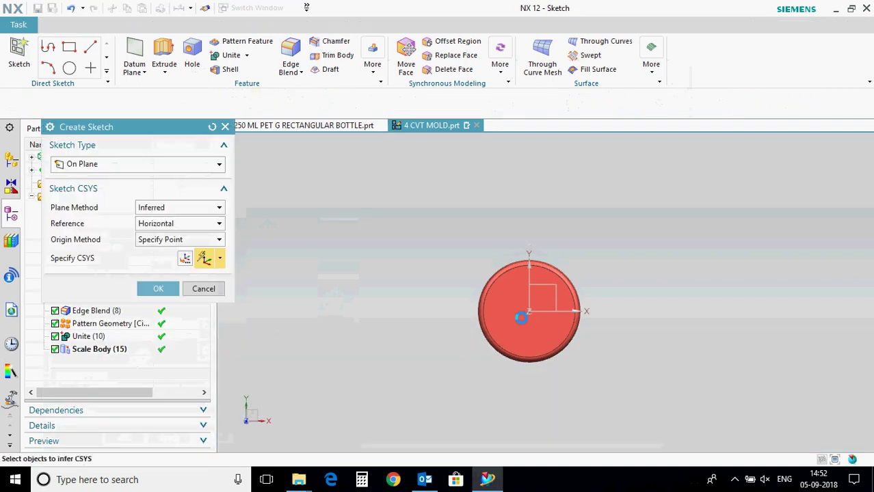
{"action": "left_click", "coordinate": [162, 287]}
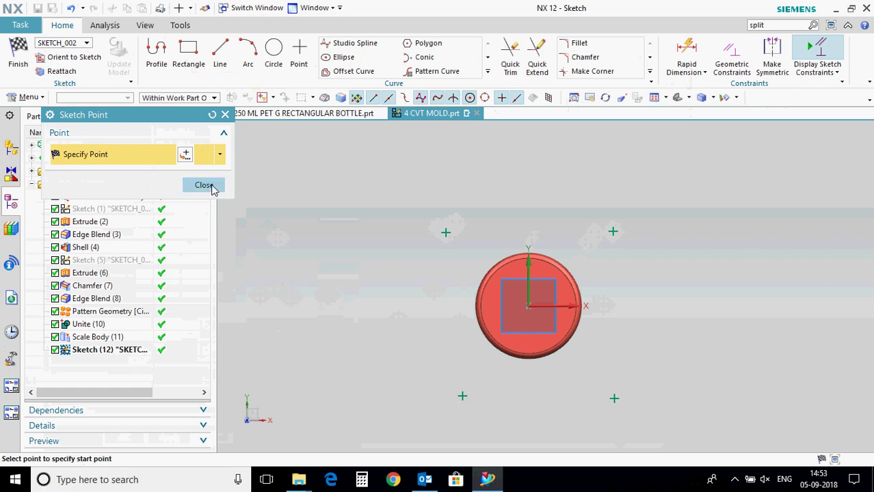
{"action": "left_click", "coordinate": [204, 185]}
Dimension the upper-left sketch point 40 mm horizontally and 40 mm vertically from the origin.
{"action": "key", "text": "d"}
{"action": "left_click", "coordinate": [446, 232]}
{"action": "left_click", "coordinate": [528, 260]}
{"action": "left_click", "coordinate": [500, 200]}
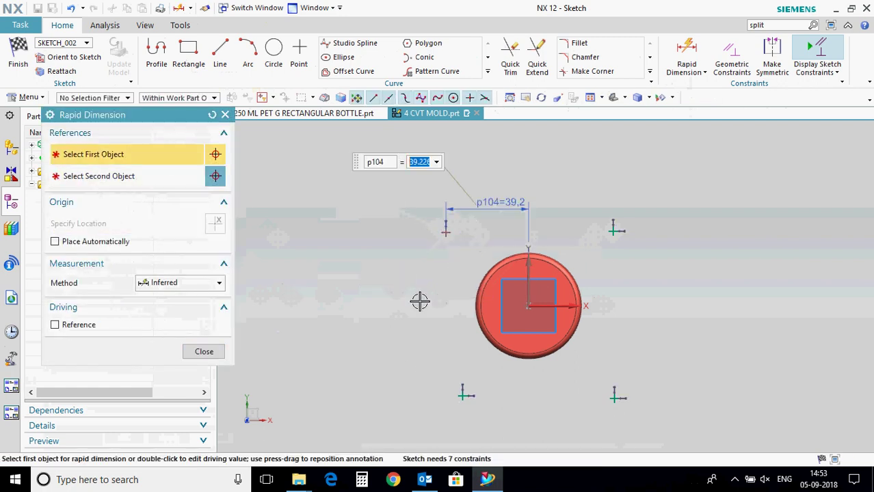
{"action": "left_click", "coordinate": [444, 231]}
{"action": "left_click", "coordinate": [527, 305]}
{"action": "left_click", "coordinate": [418, 299]}
{"action": "type", "text": "40"}
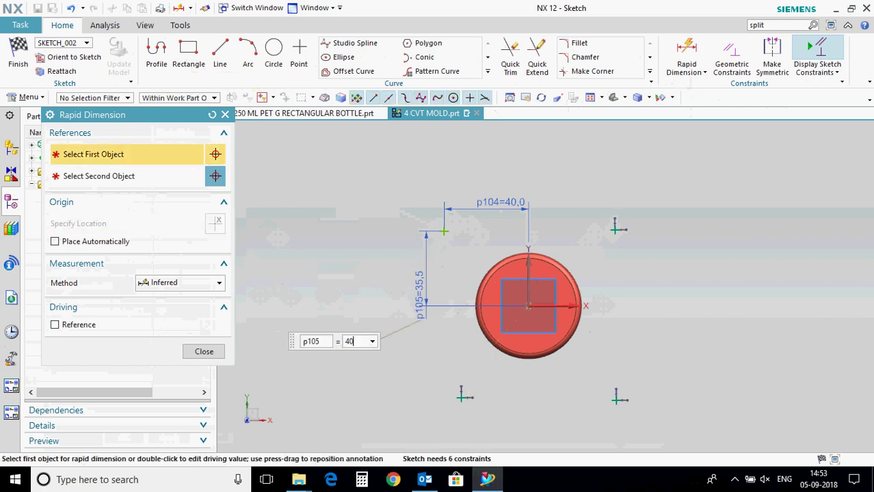
{"action": "key", "text": "Return"}
Dimension the upper-right sketch point 40 mm from the vertical axis and 40 mm from the horizontal axis.
{"action": "left_click", "coordinate": [614, 230]}
{"action": "left_click", "coordinate": [529, 293]}
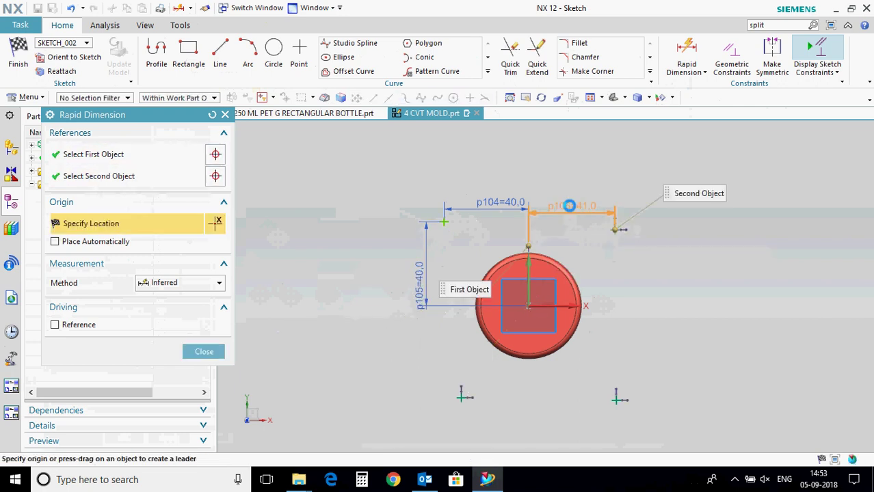
{"action": "left_click", "coordinate": [571, 204]}
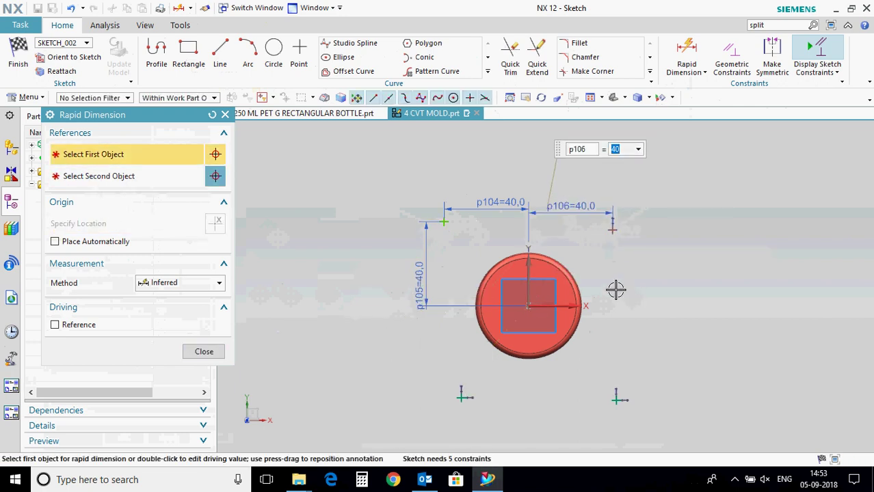
{"action": "left_click", "coordinate": [613, 230]}
{"action": "left_click", "coordinate": [536, 307]}
{"action": "left_click", "coordinate": [630, 287]}
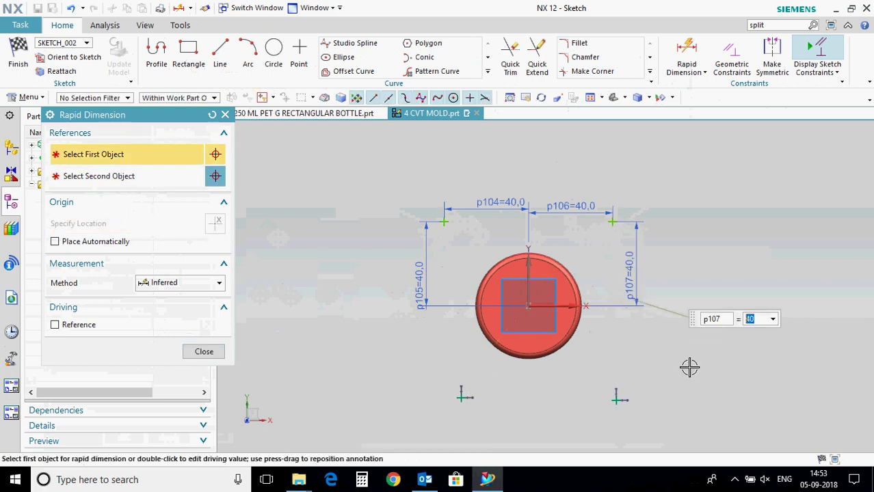
Dimension the lower-right sketch point 40 mm from both the vertical and the horizontal axis.
{"action": "left_click", "coordinate": [615, 400]}
{"action": "left_click", "coordinate": [530, 292]}
{"action": "left_click", "coordinate": [570, 397]}
{"action": "type", "text": "40"}
{"action": "key", "text": "Return"}
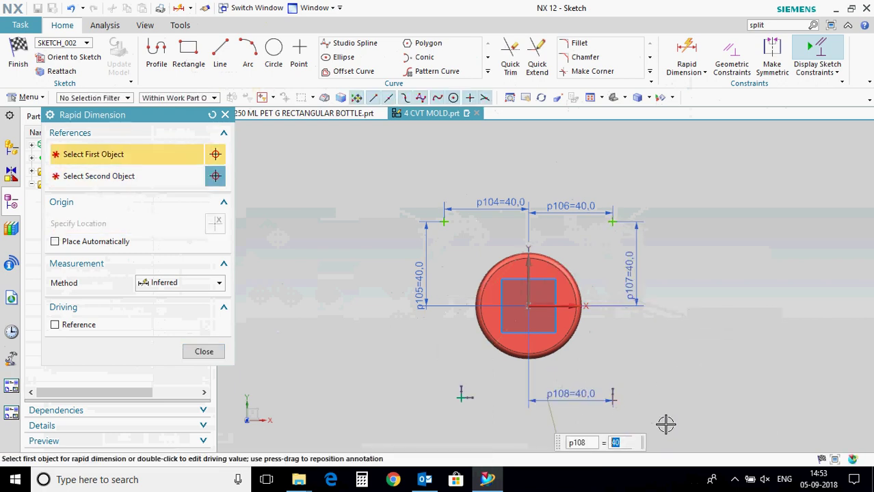
{"action": "left_click", "coordinate": [614, 401]}
{"action": "left_click", "coordinate": [548, 306]}
{"action": "left_click", "coordinate": [627, 353]}
{"action": "type", "text": "40"}
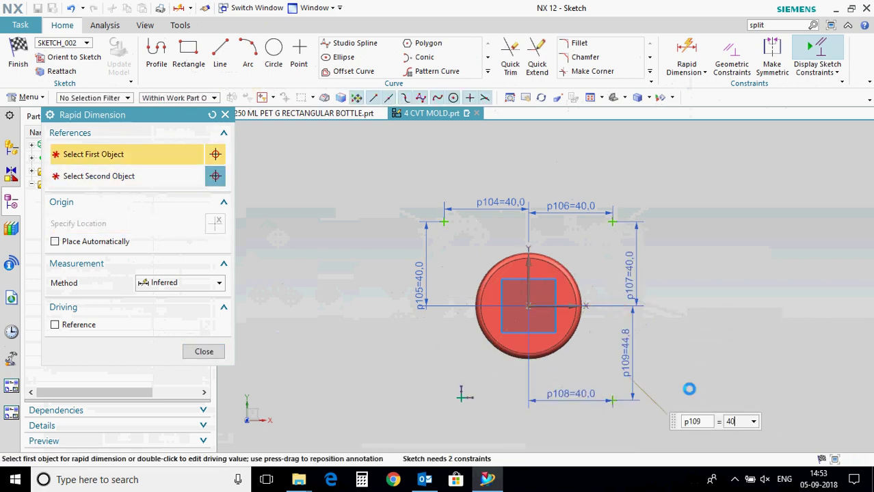
{"action": "type", "text": "40"}
{"action": "key", "text": "Return"}
Locate the lower-left sketch point with dimensions of 40 mm horizontally and 40 mm vertically from the origin.
{"action": "left_click", "coordinate": [461, 395]}
{"action": "left_click", "coordinate": [528, 402]}
{"action": "left_click", "coordinate": [503, 420]}
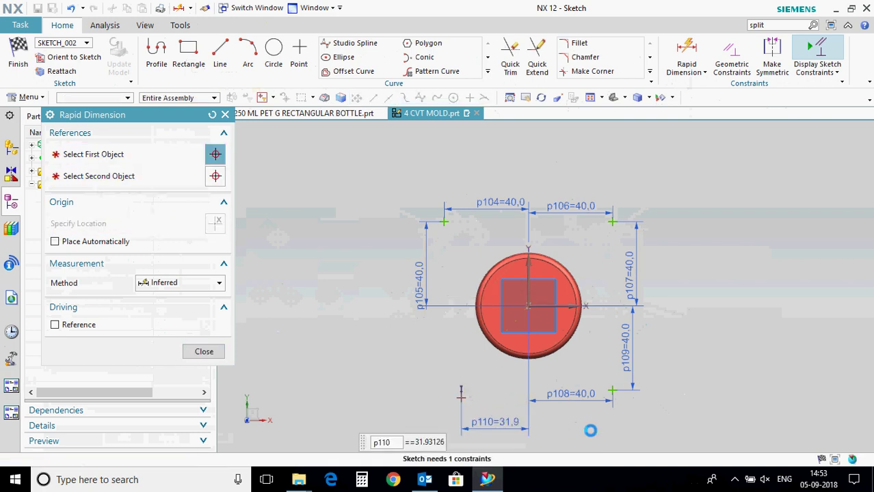
{"action": "type", "text": "40"}
{"action": "key", "text": "Return"}
{"action": "left_click", "coordinate": [443, 398]}
{"action": "left_click", "coordinate": [530, 306]}
{"action": "left_click", "coordinate": [413, 356]}
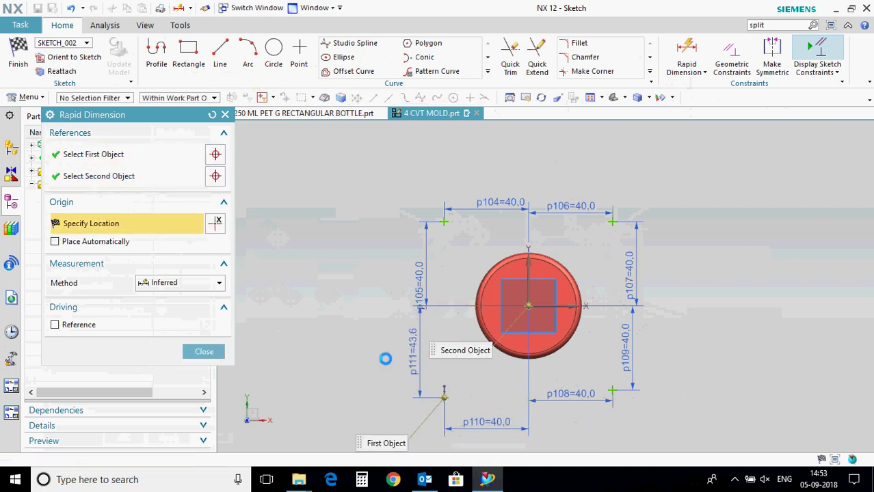
{"action": "type", "text": "40"}
{"action": "key", "text": "Return"}
{"action": "key", "text": "Escape"}
Finish the sketch to create the cap pattern at its four points, and hide the central original cap with Hide Parents.
{"action": "scroll", "coordinate": [402, 247], "scroll_direction": "down", "scroll_amount": 2}
{"action": "scroll", "coordinate": [431, 308], "scroll_direction": "up", "scroll_amount": 2}
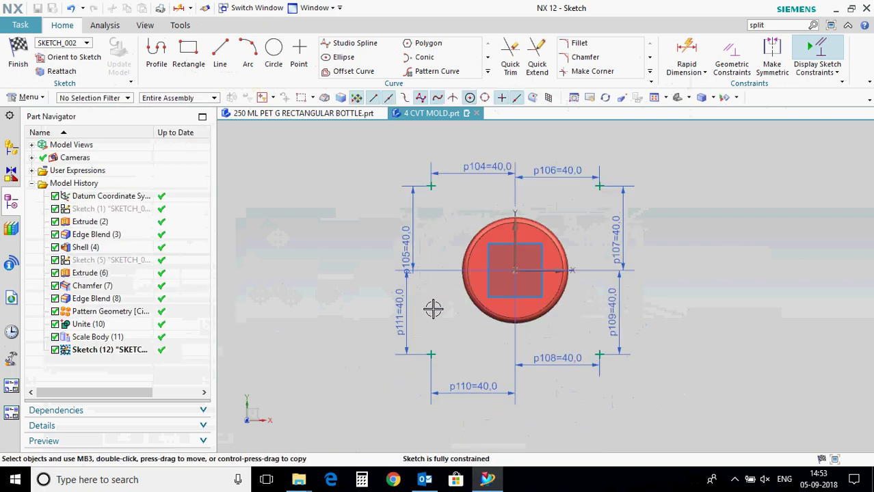
{"action": "left_click", "coordinate": [18, 54]}
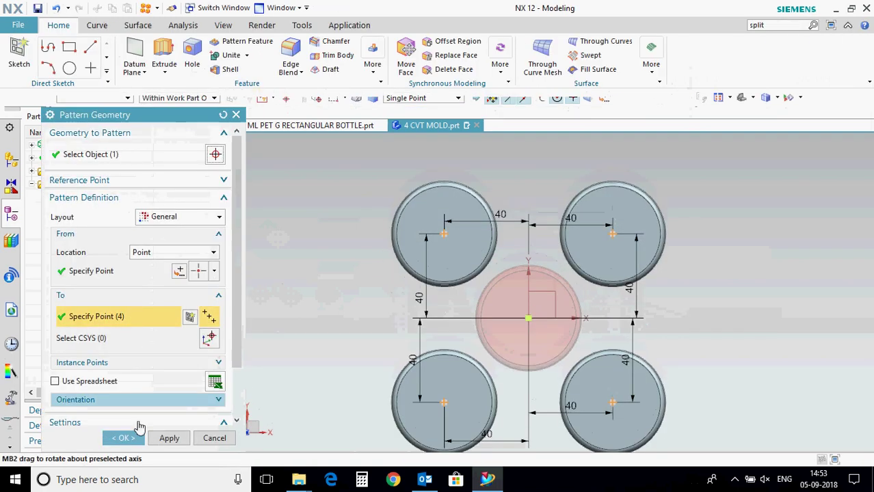
{"action": "left_click", "coordinate": [141, 438]}
{"action": "right_click", "coordinate": [499, 306]}
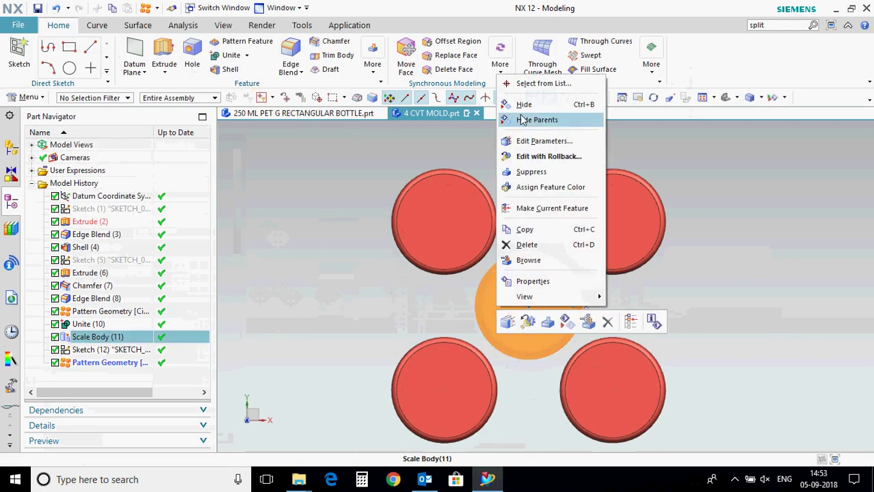
{"action": "left_click", "coordinate": [579, 119]}
Start a new sketch on the XY plane and draw a rectangle enclosing the four patterned caps.
{"action": "left_click", "coordinate": [20, 55]}
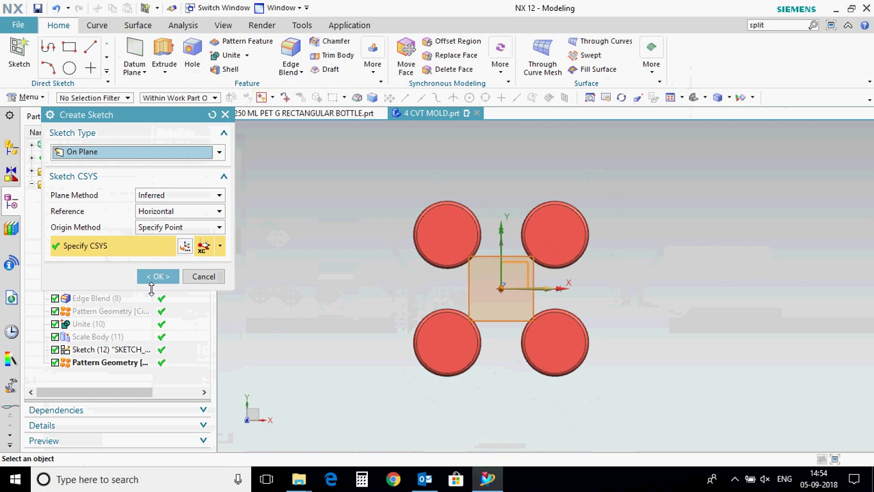
{"action": "left_click", "coordinate": [157, 276]}
{"action": "key", "text": "r"}
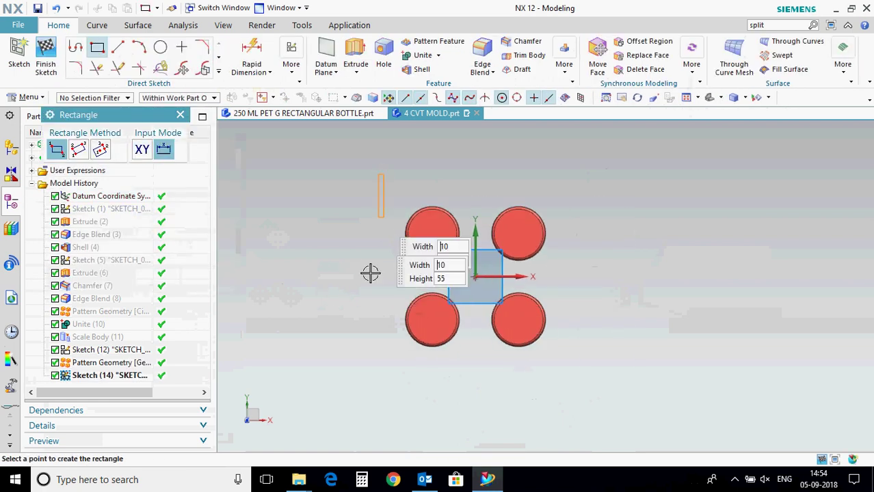
{"action": "left_click", "coordinate": [385, 175]}
{"action": "left_click", "coordinate": [562, 369]}
{"action": "key", "text": "Escape"}
Center the rectangle on the origin by constraining the midpoints of its bottom and right edges to the origin.
{"action": "key", "text": "c"}
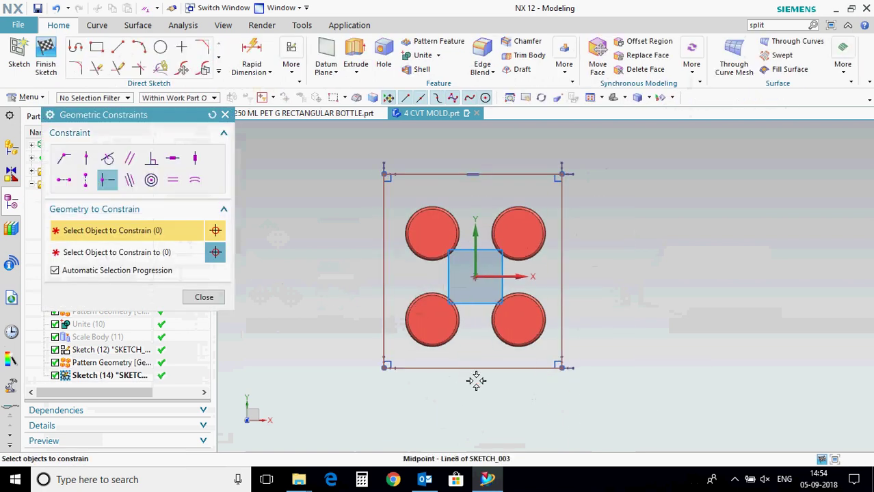
{"action": "key", "text": "Escape"}
{"action": "key", "text": "c"}
{"action": "left_click", "coordinate": [503, 369]}
{"action": "left_click", "coordinate": [475, 277]}
{"action": "left_click", "coordinate": [562, 306]}
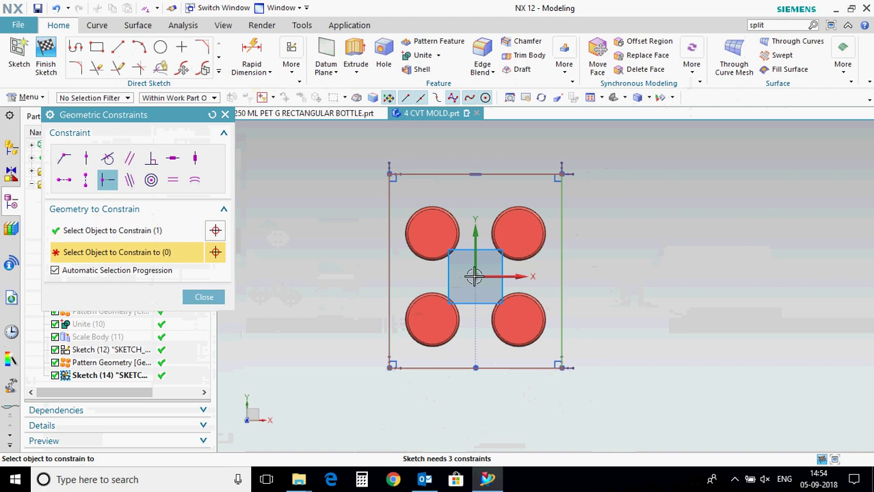
{"action": "left_click", "coordinate": [475, 277]}
{"action": "key", "text": "Escape"}
Dimension the rectangle to 250 mm high and 250 mm wide.
{"action": "key", "text": "d"}
{"action": "left_click", "coordinate": [561, 311]}
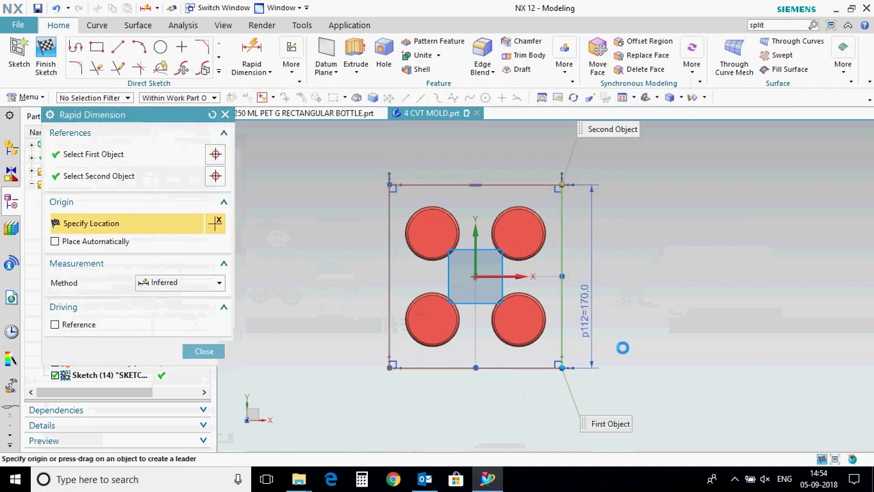
{"action": "left_click", "coordinate": [585, 311]}
{"action": "type", "text": "250"}
{"action": "key", "text": "Return"}
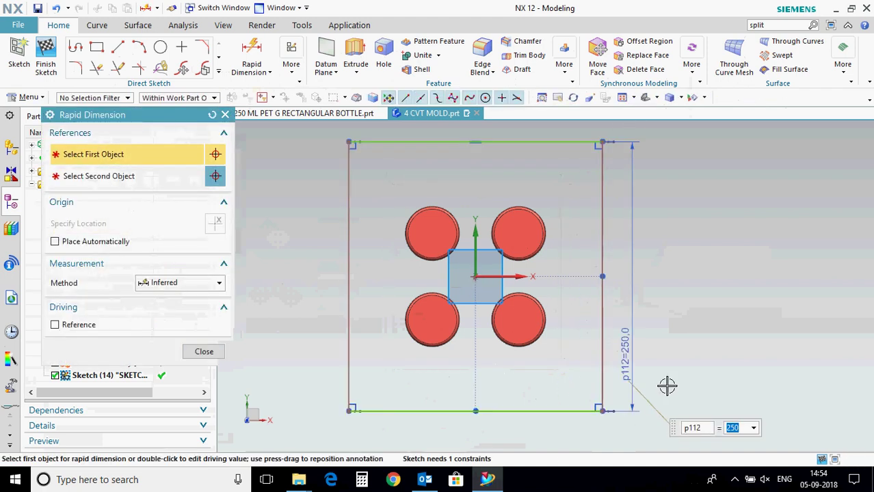
{"action": "left_click", "coordinate": [547, 394]}
{"action": "left_click", "coordinate": [547, 416]}
{"action": "type", "text": "250"}
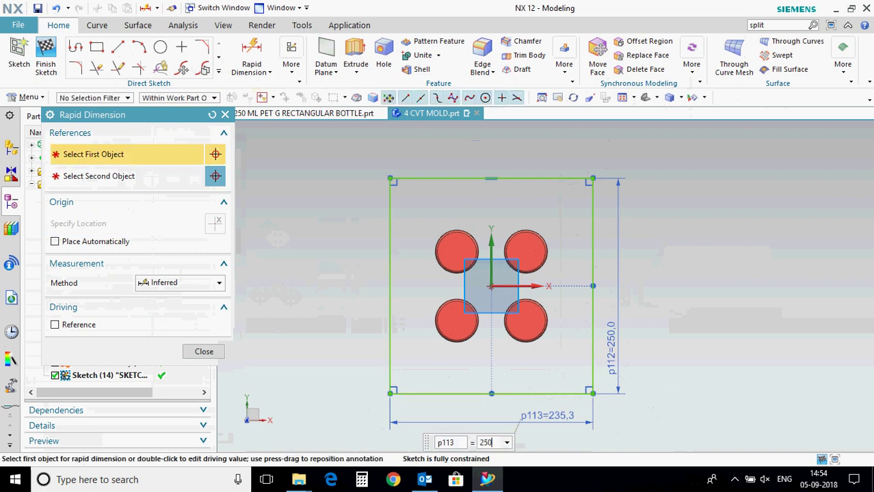
{"action": "key", "text": "Return"}
{"action": "key", "text": "Escape"}
Sketch a circle about 33 mm in diameter inside the upper-left corner of the square.
{"action": "key", "text": "o"}
{"action": "scroll", "coordinate": [415, 204], "scroll_direction": "up", "scroll_amount": 3}
{"action": "left_click", "coordinate": [411, 196]}
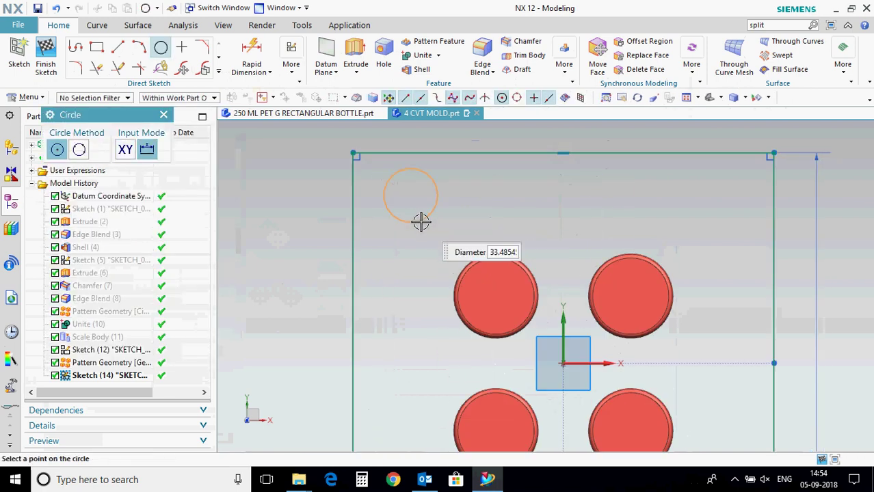
{"action": "left_click", "coordinate": [420, 221]}
{"action": "key", "text": "Escape"}
Dimension the corner circle with a diameter of 25 mm.
{"action": "key", "text": "d"}
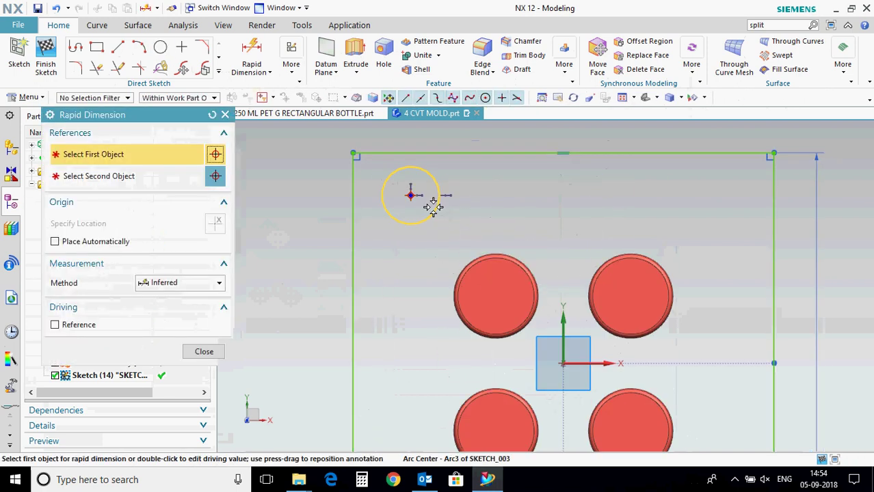
{"action": "left_click", "coordinate": [435, 205]}
{"action": "left_click", "coordinate": [538, 265]}
{"action": "type", "text": "25"}
{"action": "key", "text": "Return"}
{"action": "key", "text": "Escape"}
Position the corner circle's center 25 mm from the square's left edge and 25 mm from its top edge.
{"action": "key", "text": "d"}
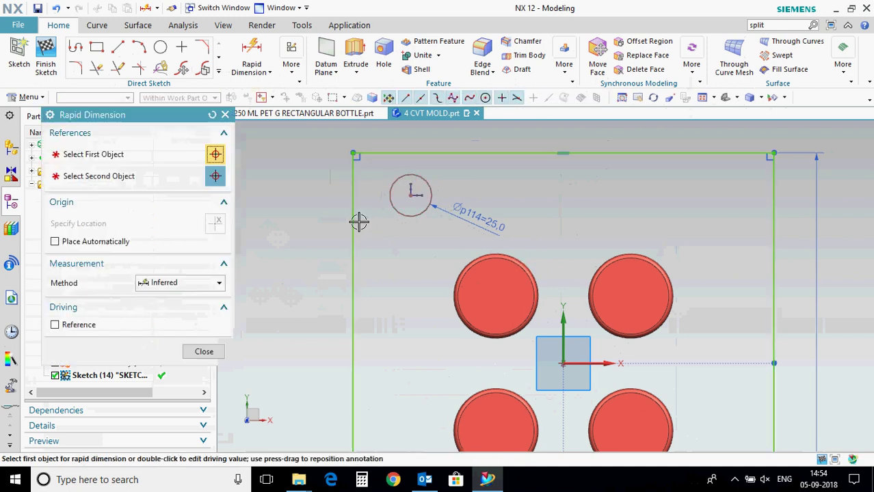
{"action": "left_click", "coordinate": [410, 193]}
{"action": "left_click", "coordinate": [394, 256]}
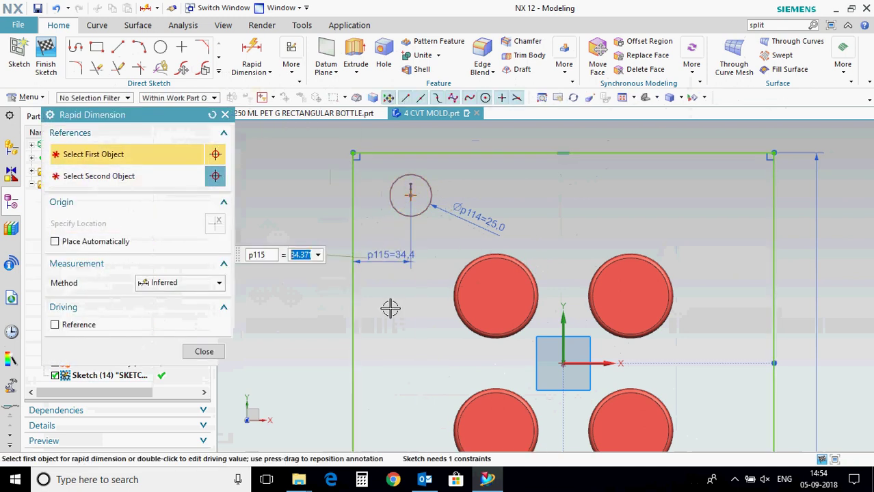
{"action": "type", "text": "25"}
{"action": "key", "text": "Return"}
{"action": "key", "text": "Escape"}
{"action": "key", "text": "d"}
{"action": "left_click", "coordinate": [425, 153]}
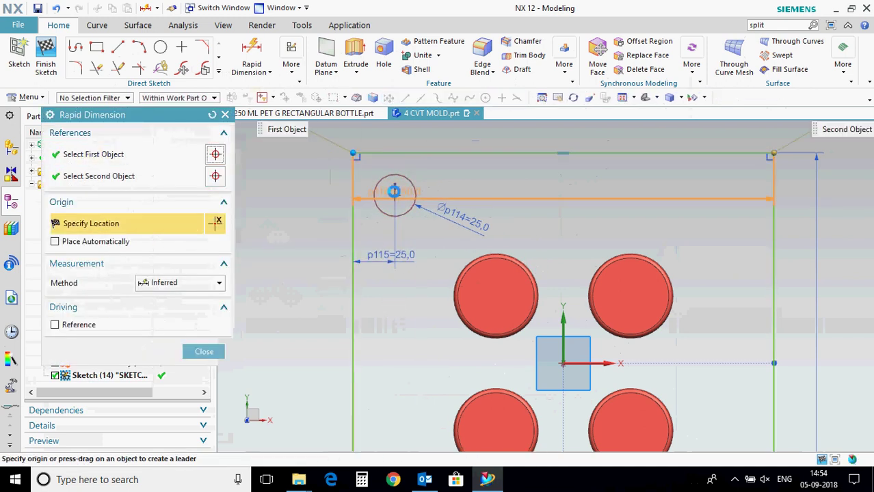
{"action": "left_click", "coordinate": [395, 194]}
{"action": "left_click", "coordinate": [445, 180]}
{"action": "type", "text": "25"}
{"action": "key", "text": "Return"}
{"action": "key", "text": "Escape"}
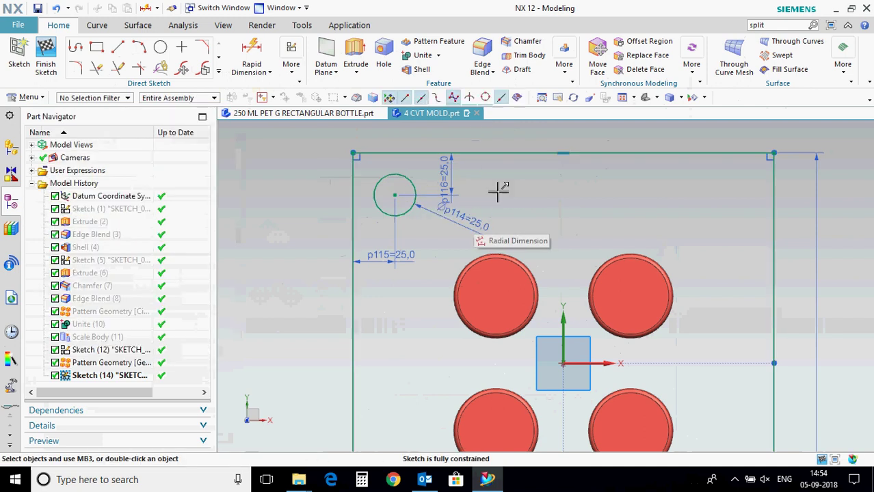
Open the current plate sketch in the sketch task environment.
{"action": "scroll", "coordinate": [454, 208], "scroll_direction": "down", "scroll_amount": 3}
{"action": "left_click", "coordinate": [219, 71]}
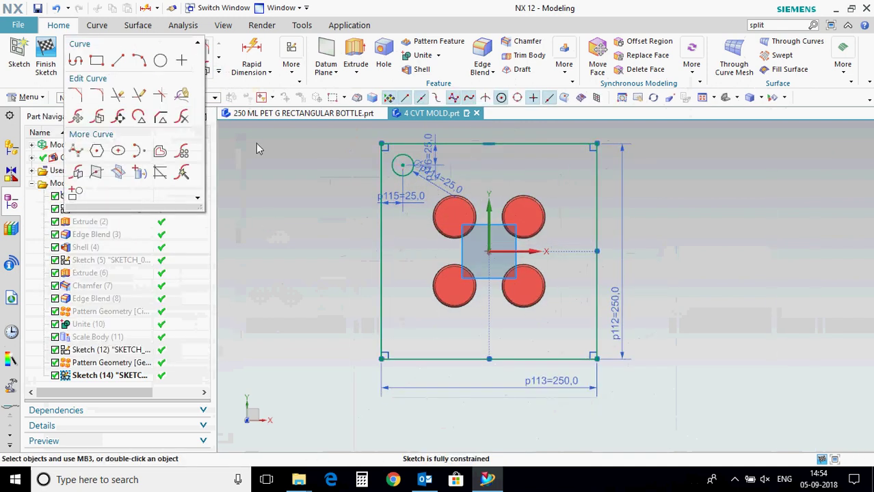
{"action": "left_click", "coordinate": [291, 65]}
{"action": "left_click", "coordinate": [458, 198]}
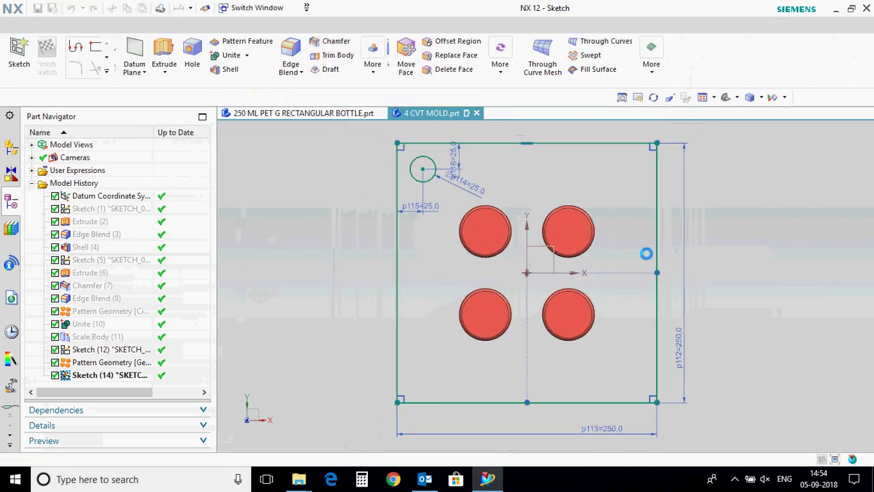
Change both the width and the height of the square to 225 mm.
{"action": "double_click", "coordinate": [608, 418]}
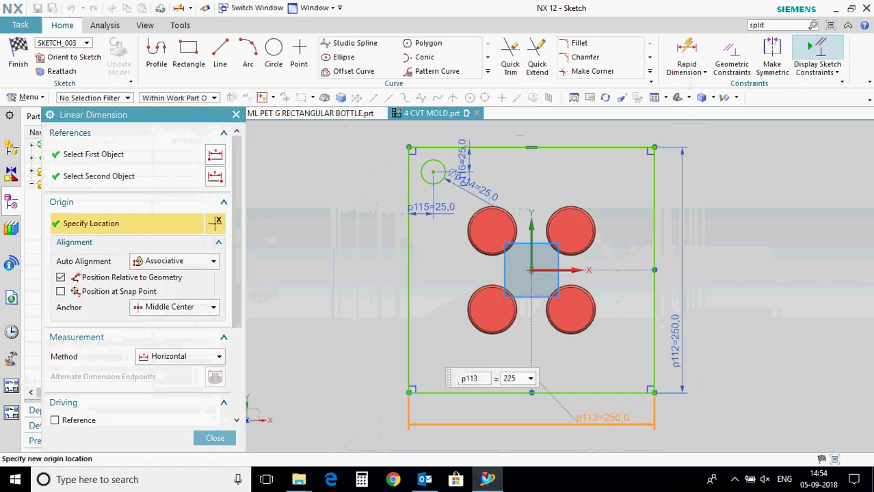
{"action": "key", "text": "Return"}
{"action": "double_click", "coordinate": [665, 344]}
{"action": "type", "text": "225"}
{"action": "key", "text": "Return"}
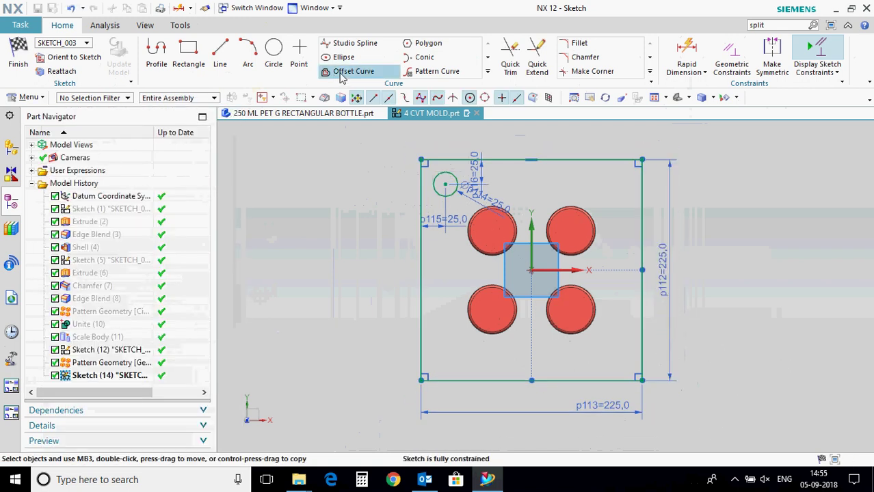
Mirror the upper-left corner circle about the vertical Y axis with Mirror Curve.
{"action": "left_click", "coordinate": [487, 71]}
{"action": "left_click", "coordinate": [349, 86]}
{"action": "left_click", "coordinate": [441, 181]}
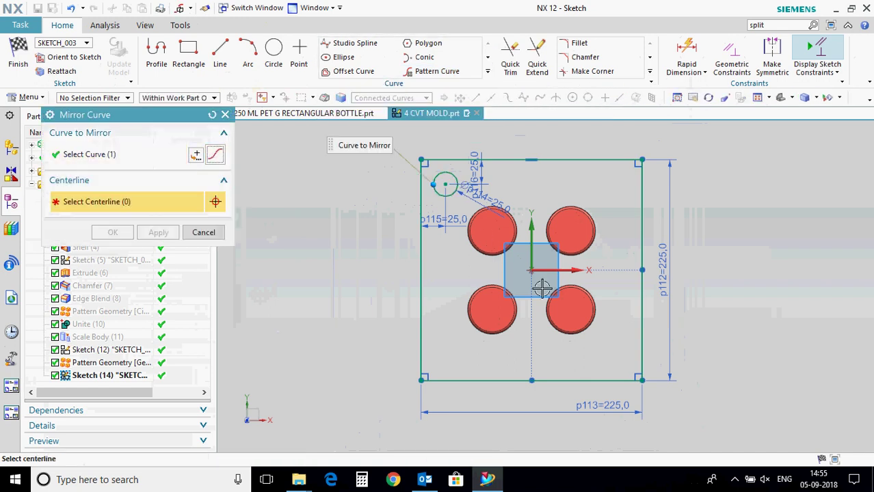
{"action": "left_click", "coordinate": [532, 288]}
{"action": "left_click", "coordinate": [157, 233]}
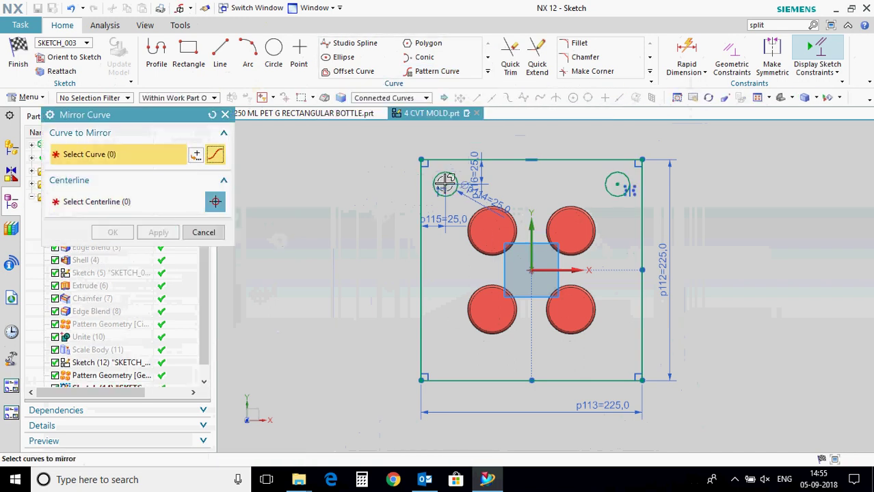
Mirror the two upper corner circles about the horizontal X axis to the lower corners.
{"action": "middle_click", "coordinate": [623, 179]}
{"action": "middle_click", "coordinate": [135, 243]}
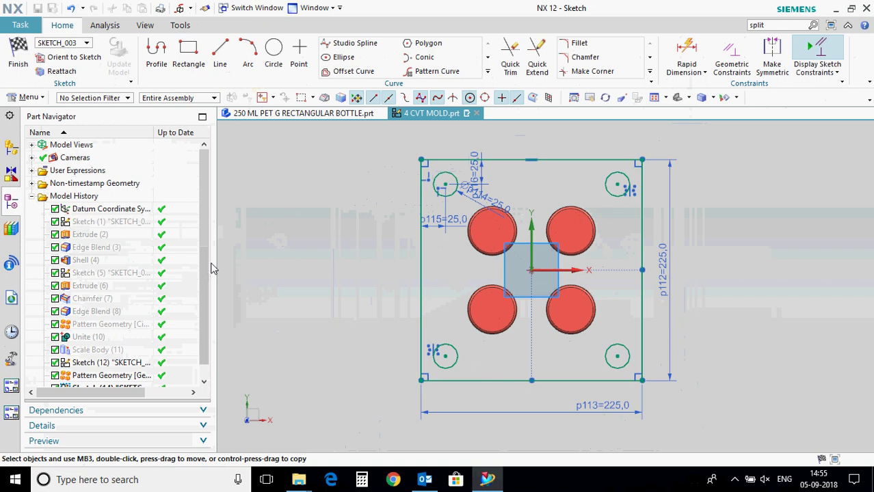
{"action": "scroll", "coordinate": [302, 291], "scroll_direction": "down", "scroll_amount": 1}
{"action": "scroll", "coordinate": [466, 375], "scroll_direction": "up", "scroll_amount": 1}
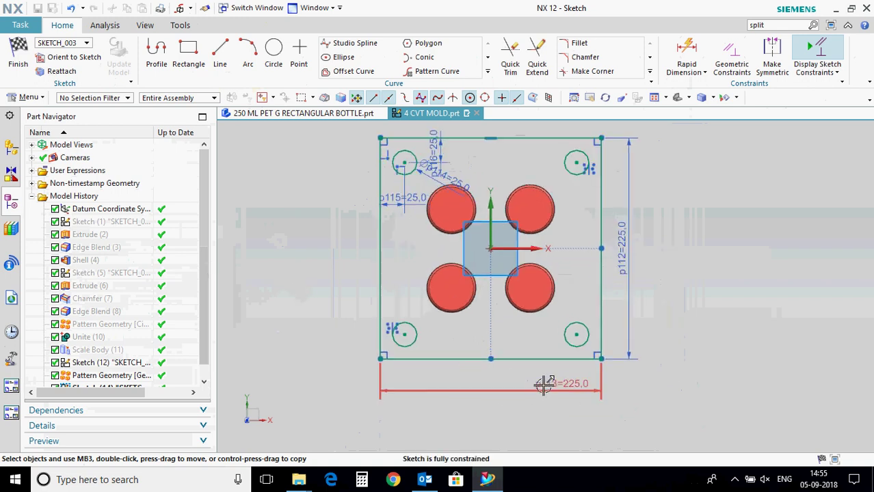
Try a plate width of 250 mm and undo the change.
{"action": "double_click", "coordinate": [544, 384]}
{"action": "type", "text": "250"}
{"action": "key", "text": "Return"}
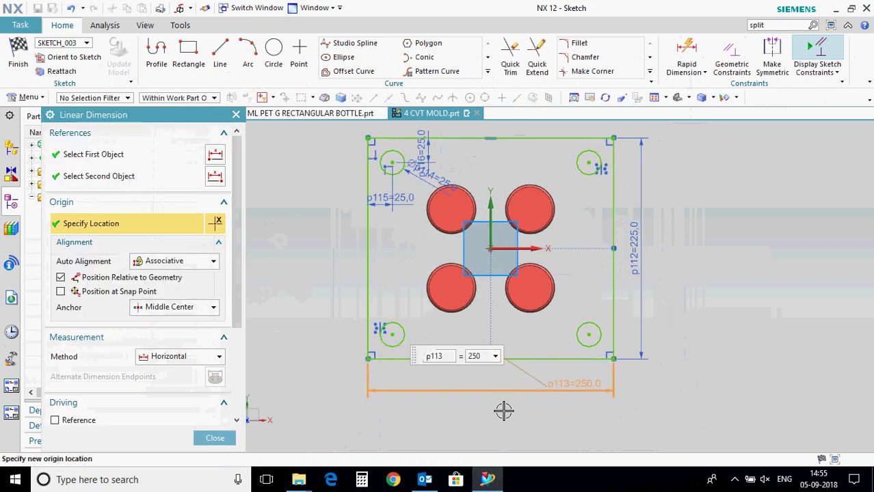
{"action": "key", "text": "ctrl+z"}
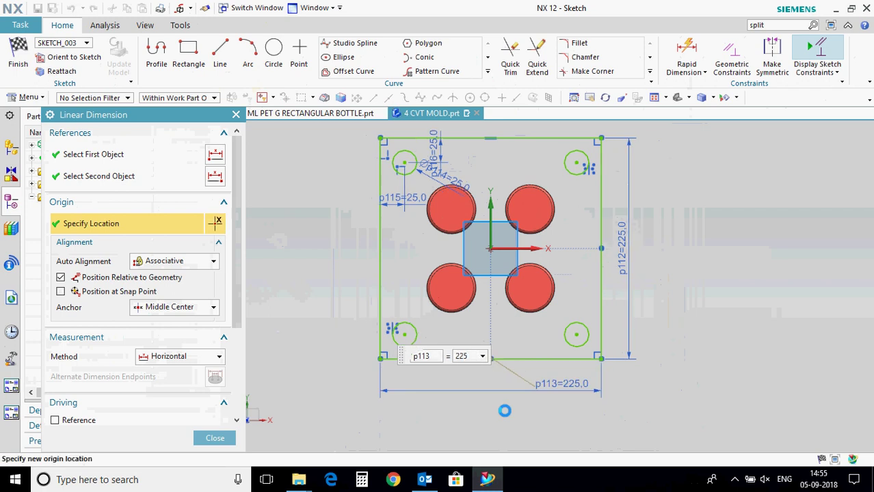
{"action": "key", "text": "Escape"}
Finish the sketch and create 0 mm offset surfaces from the outer faces of the four patterned caps.
{"action": "left_click", "coordinate": [29, 62]}
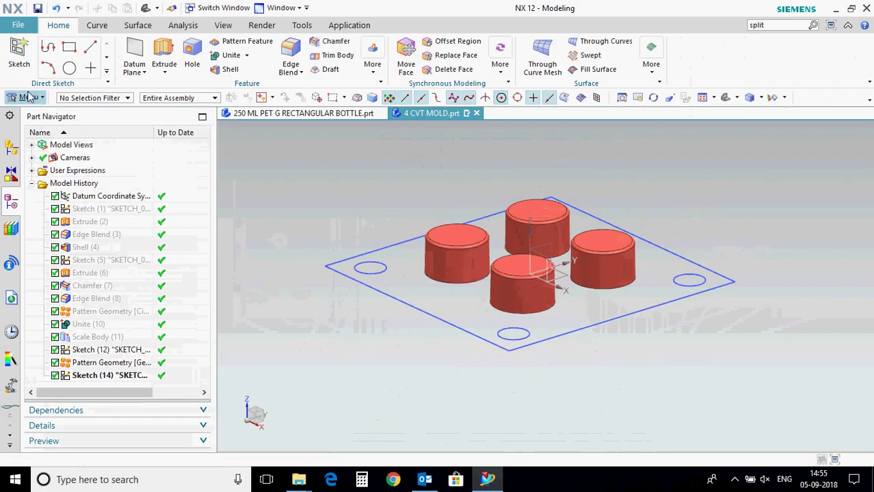
{"action": "left_click", "coordinate": [29, 98]}
{"action": "mouse_move", "coordinate": [34, 160]}
{"action": "mouse_move", "coordinate": [168, 196]}
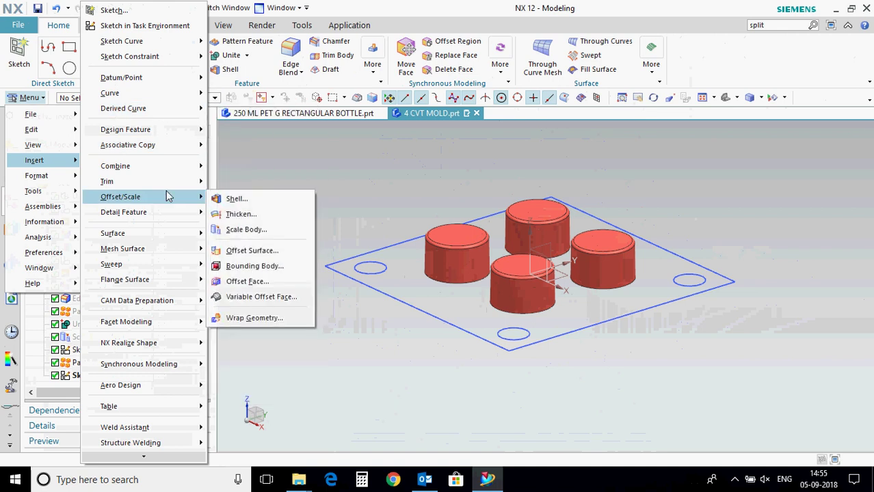
{"action": "left_click", "coordinate": [248, 251]}
{"action": "left_click", "coordinate": [459, 248]}
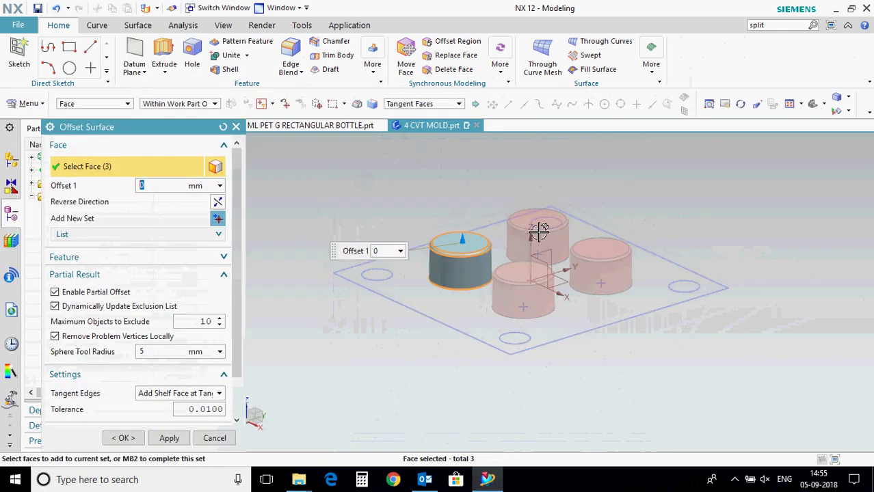
{"action": "left_click", "coordinate": [537, 223]}
{"action": "left_click", "coordinate": [617, 244]}
{"action": "left_click", "coordinate": [520, 294]}
{"action": "left_click", "coordinate": [123, 438]}
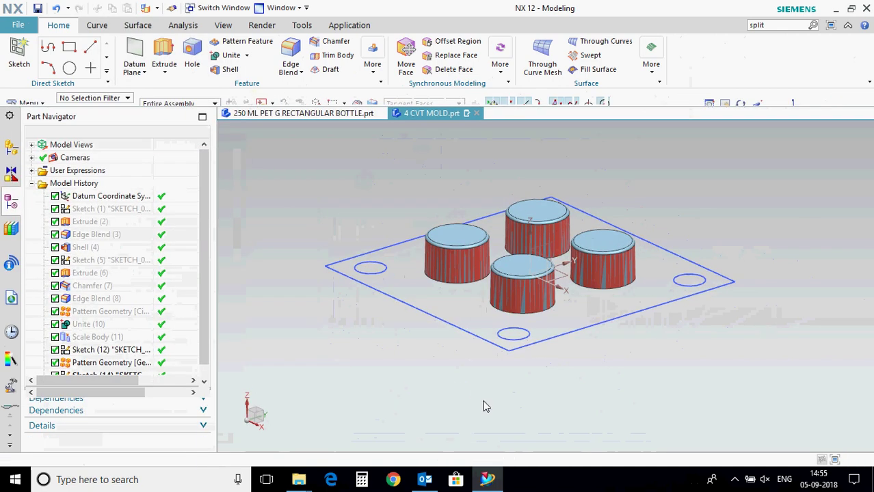
Hide all solid bodies so only the offset cap surfaces and sketches remain displayed.
{"action": "key", "text": "ctrl+w"}
{"action": "left_click", "coordinate": [229, 186]}
{"action": "left_click", "coordinate": [253, 361]}
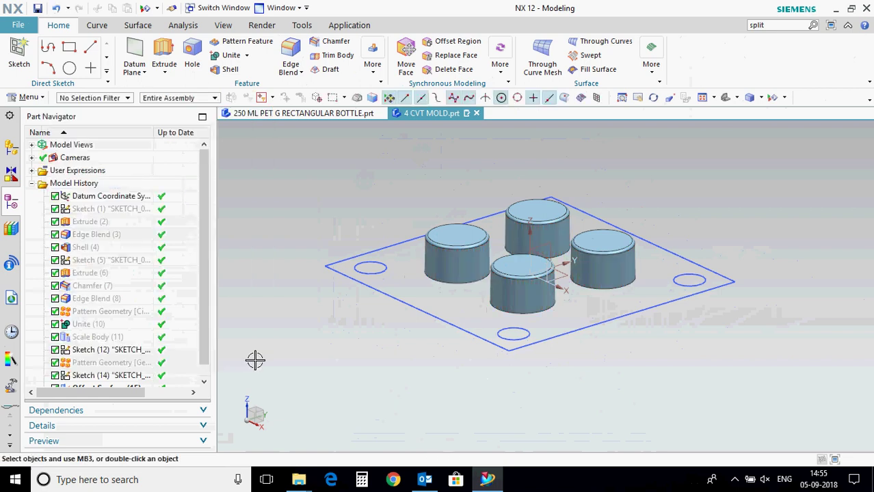
Create a bounded plane from the plate's square outline and the four corner circles.
{"action": "left_click", "coordinate": [28, 97]}
{"action": "mouse_move", "coordinate": [34, 160]}
{"action": "mouse_move", "coordinate": [116, 233]}
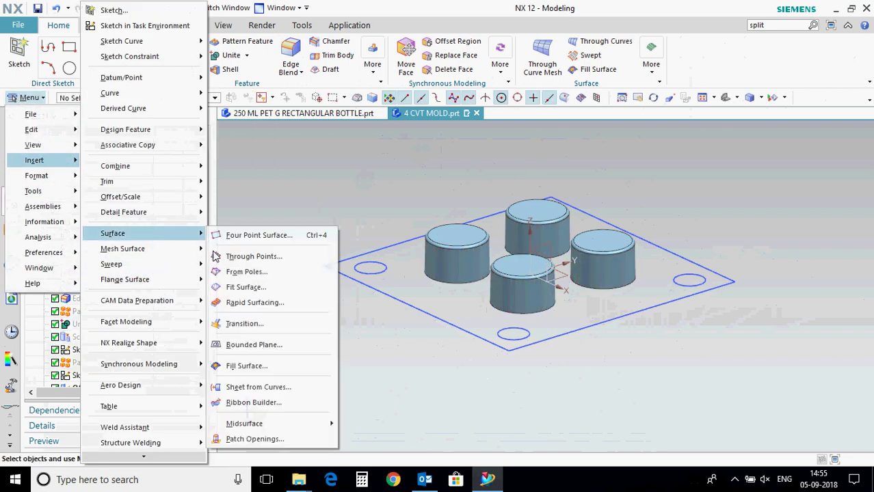
{"action": "left_click", "coordinate": [252, 344]}
{"action": "left_click", "coordinate": [408, 305]}
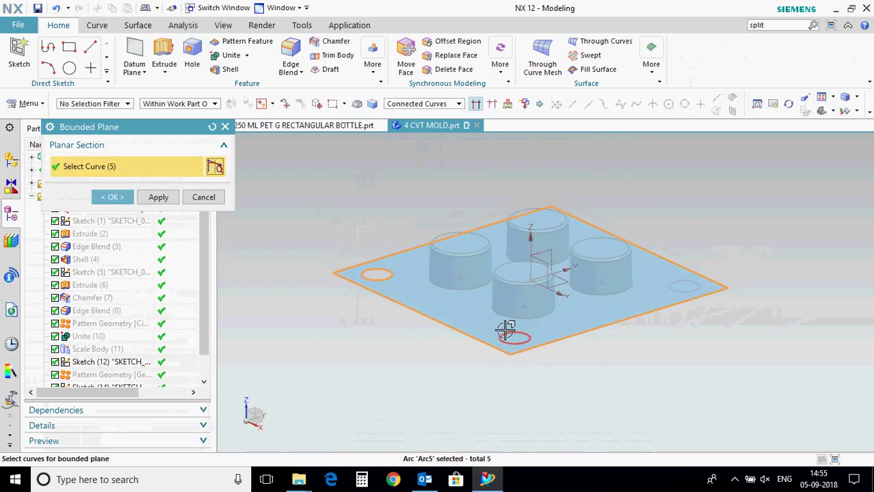
{"action": "left_click", "coordinate": [670, 287]}
{"action": "middle_click_drag", "start_coordinate": [615, 219], "coordinate": [611, 280]}
{"action": "left_click", "coordinate": [559, 152]}
{"action": "middle_click_drag", "start_coordinate": [614, 362], "coordinate": [603, 242]}
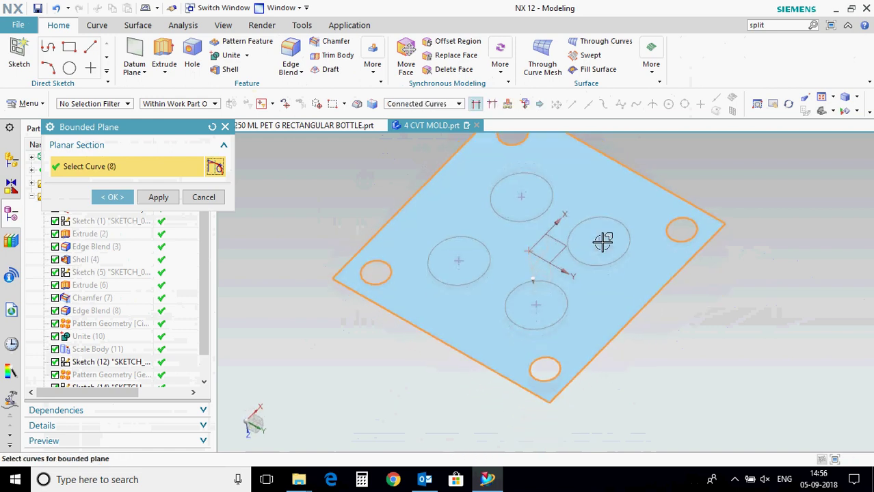
{"action": "middle_click", "coordinate": [262, 275]}
{"action": "middle_click_drag", "start_coordinate": [446, 317], "coordinate": [321, 226]}
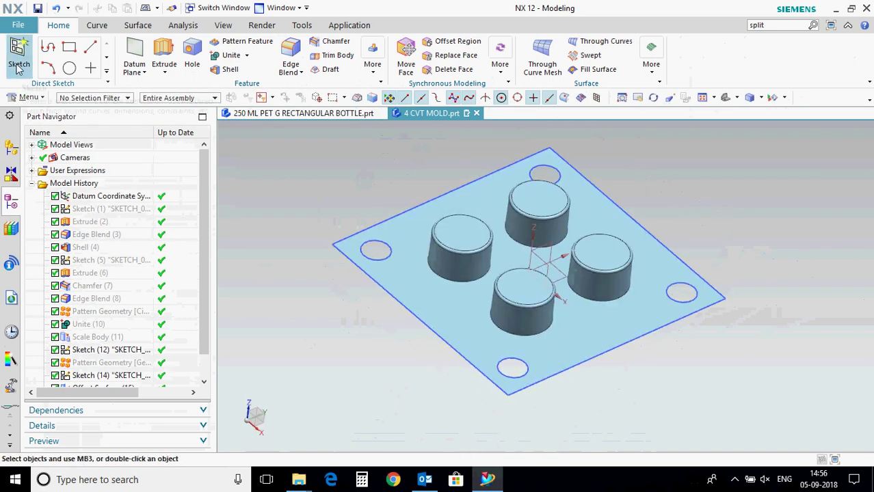
Extrude the plate's square outline and four corner circles 50 mm upward as sheet walls, with Boolean set to None.
{"action": "left_click", "coordinate": [165, 51]}
{"action": "left_click", "coordinate": [428, 104]}
{"action": "left_click", "coordinate": [416, 123]}
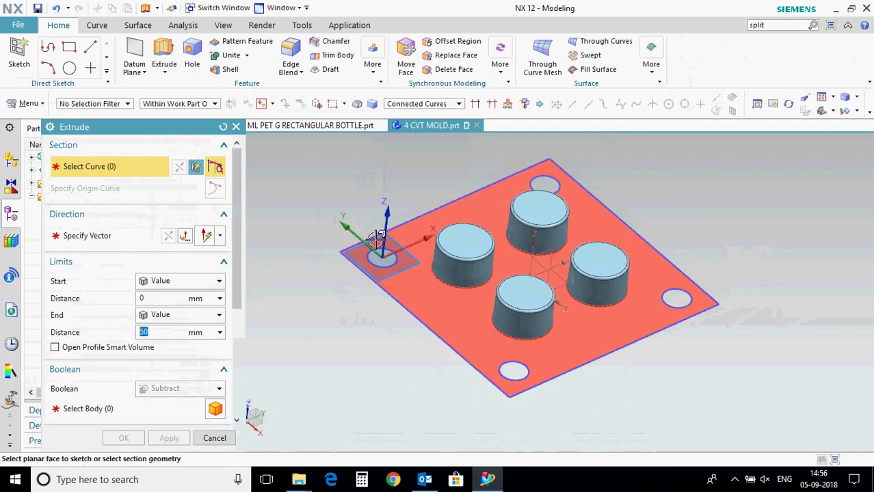
{"action": "left_click", "coordinate": [163, 392]}
{"action": "left_click", "coordinate": [162, 403]}
{"action": "left_click", "coordinate": [382, 234]}
{"action": "left_click", "coordinate": [380, 257]}
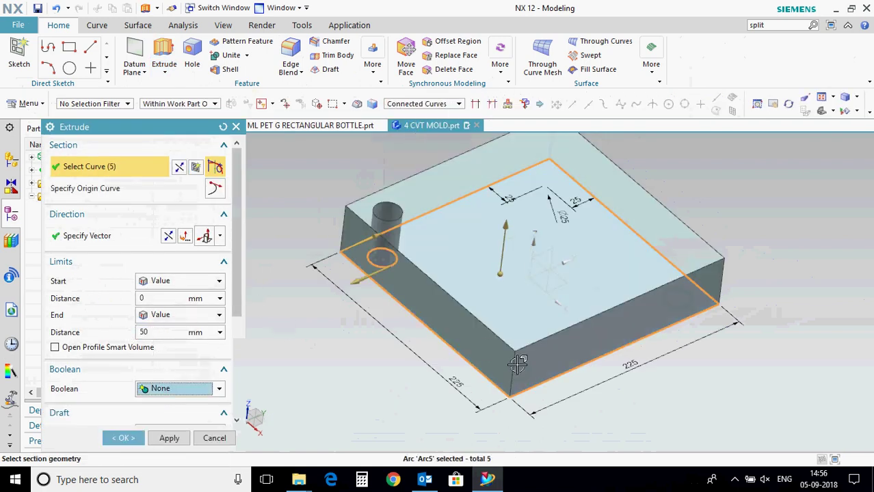
{"action": "left_click", "coordinate": [513, 372]}
{"action": "left_click", "coordinate": [678, 299]}
{"action": "middle_click_drag", "start_coordinate": [720, 222], "coordinate": [195, 400]}
{"action": "left_click", "coordinate": [710, 213]}
{"action": "scroll", "coordinate": [207, 396], "scroll_direction": "down", "scroll_amount": 3}
{"action": "left_click", "coordinate": [123, 438]}
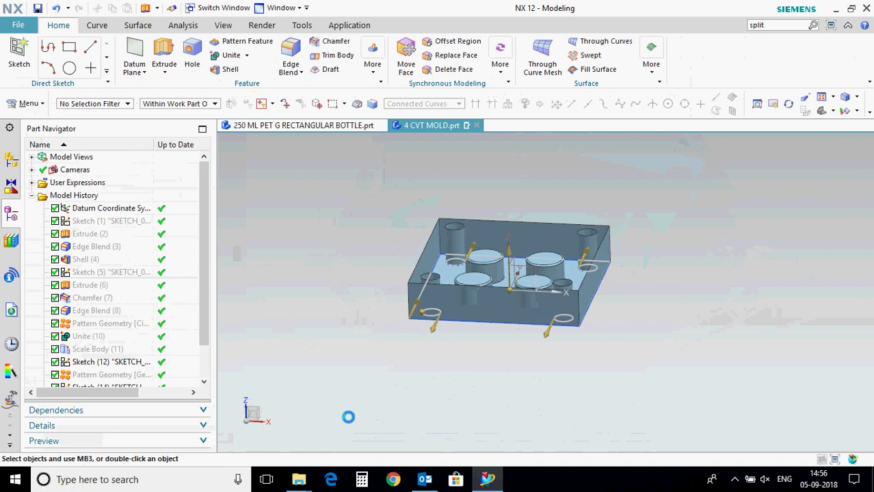
{"action": "middle_click_drag", "start_coordinate": [348, 416], "coordinate": [407, 345]}
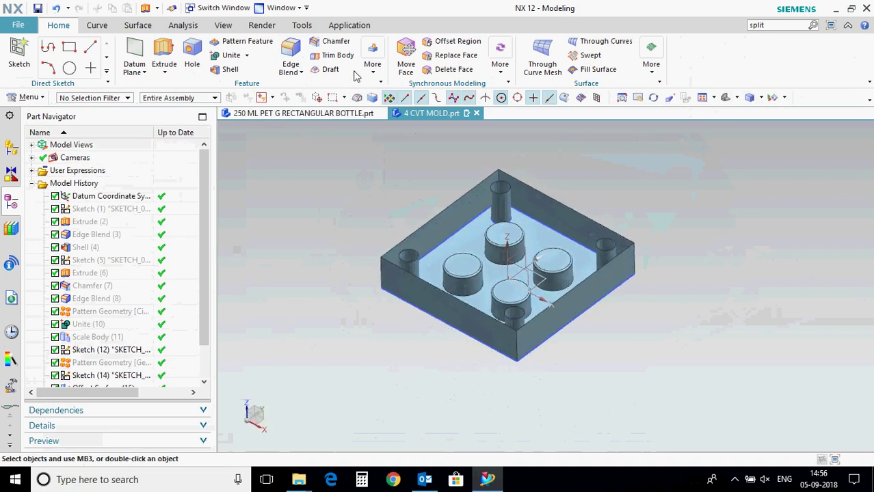
Close the top of the extruded walls with a bounded plane using the outer top edges and the four hole edges.
{"action": "left_click", "coordinate": [173, 9]}
{"action": "left_click", "coordinate": [185, 37]}
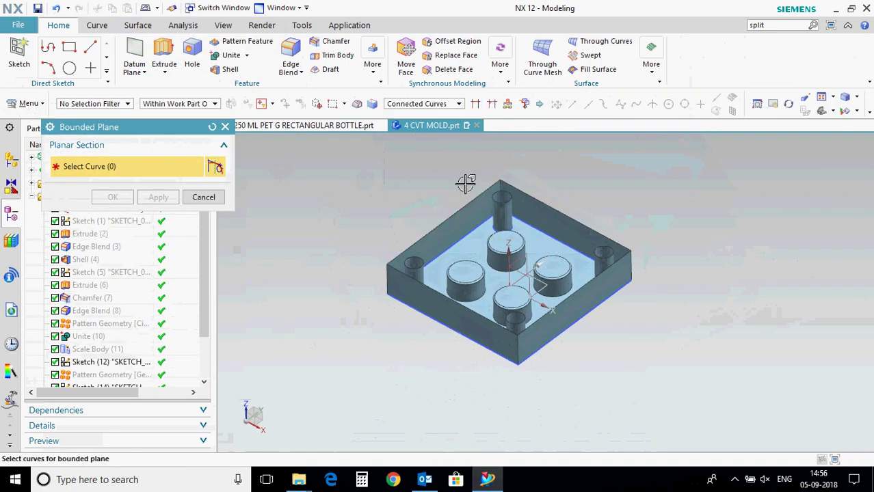
{"action": "left_click", "coordinate": [522, 192]}
{"action": "left_click", "coordinate": [447, 301]}
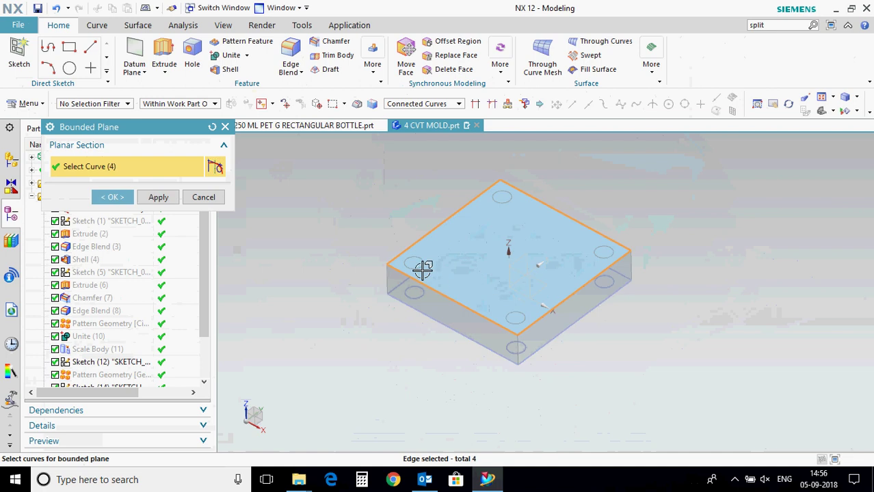
{"action": "middle_click", "coordinate": [135, 218]}
{"action": "middle_click_drag", "start_coordinate": [328, 306], "coordinate": [346, 240]}
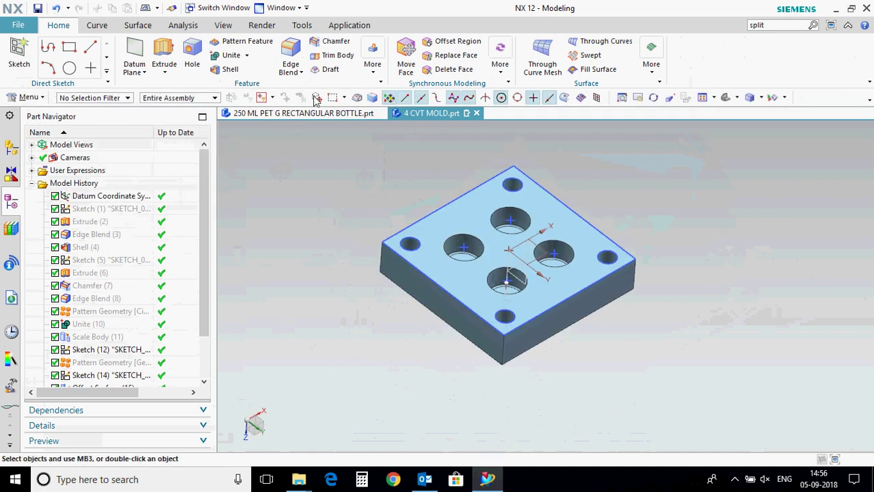
Sew the cavity-side sheet as target with all the other mold block sheets as tools.
{"action": "left_click", "coordinate": [372, 65]}
{"action": "left_click", "coordinate": [578, 295]}
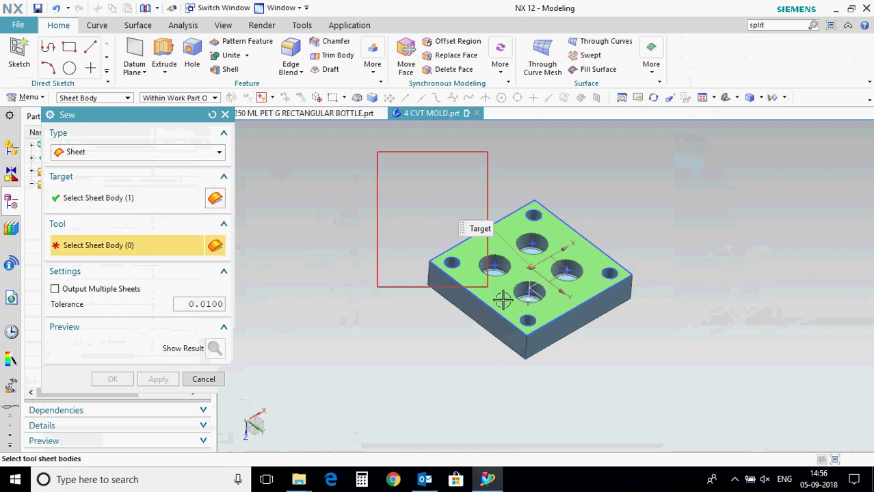
{"action": "left_click_drag", "start_coordinate": [504, 300], "coordinate": [695, 385]}
{"action": "left_click", "coordinate": [114, 379]}
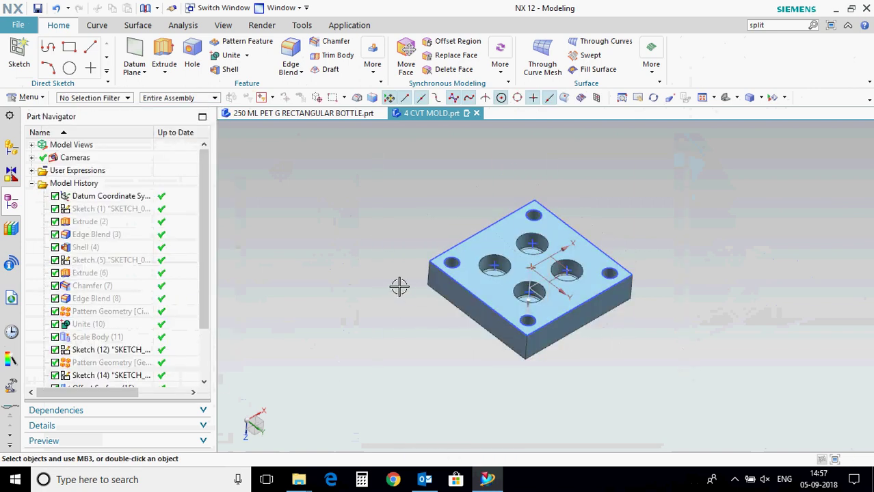
Hide the cavity point sketch and the plate outline sketch.
{"action": "left_click", "coordinate": [456, 248]}
{"action": "left_click", "coordinate": [494, 265]}
{"action": "right_click", "coordinate": [494, 265]}
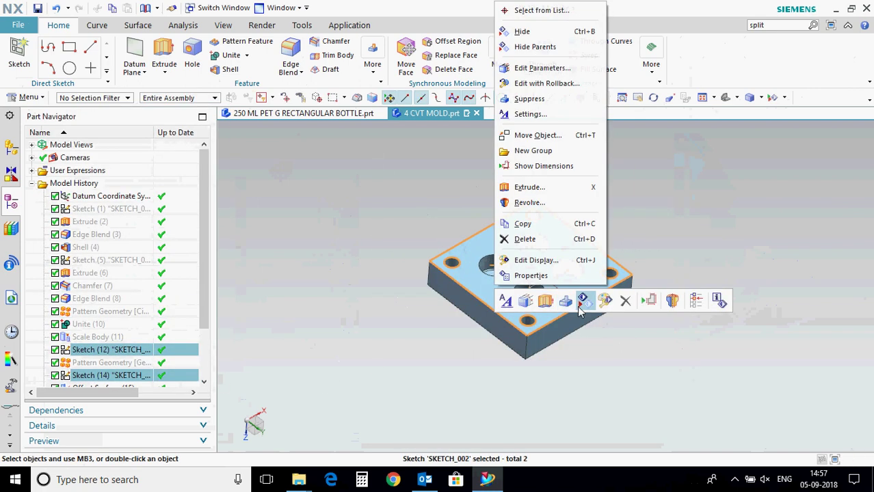
{"action": "left_click", "coordinate": [584, 301]}
Examine the inside of the mold block in a section view cut along the Y and Z planes.
{"action": "scroll", "coordinate": [669, 304], "scroll_direction": "up", "scroll_amount": 1}
{"action": "left_click", "coordinate": [209, 28]}
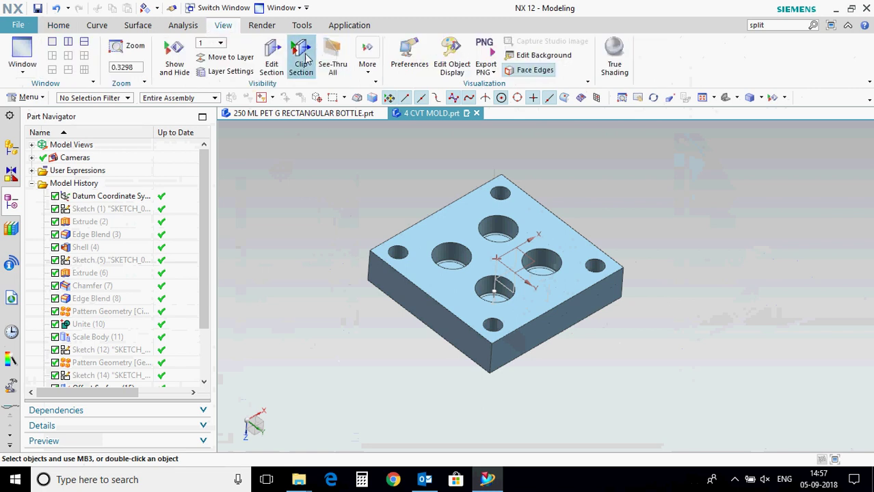
{"action": "left_click", "coordinate": [273, 60]}
{"action": "scroll", "coordinate": [518, 303], "scroll_direction": "up", "scroll_amount": 3}
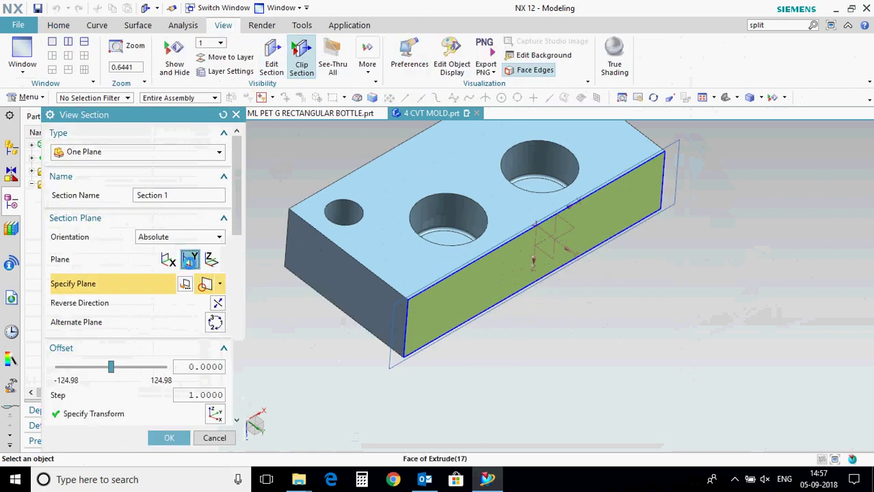
{"action": "left_click", "coordinate": [211, 260]}
{"action": "key", "text": "Escape"}
{"action": "scroll", "coordinate": [361, 323], "scroll_direction": "down", "scroll_amount": 3}
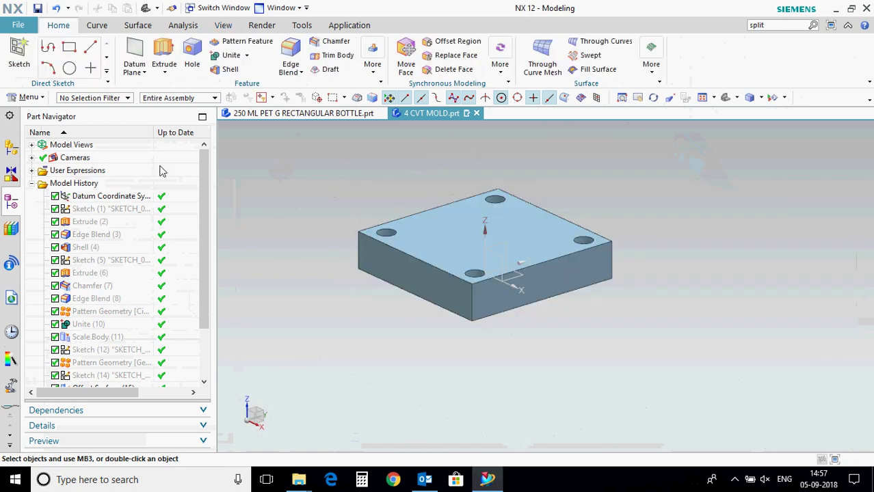
Show all solid bodies again, including the caps in the mold block's cavities.
{"action": "middle_click_drag", "start_coordinate": [226, 178], "coordinate": [284, 250]}
{"action": "key", "text": "ctrl+w"}
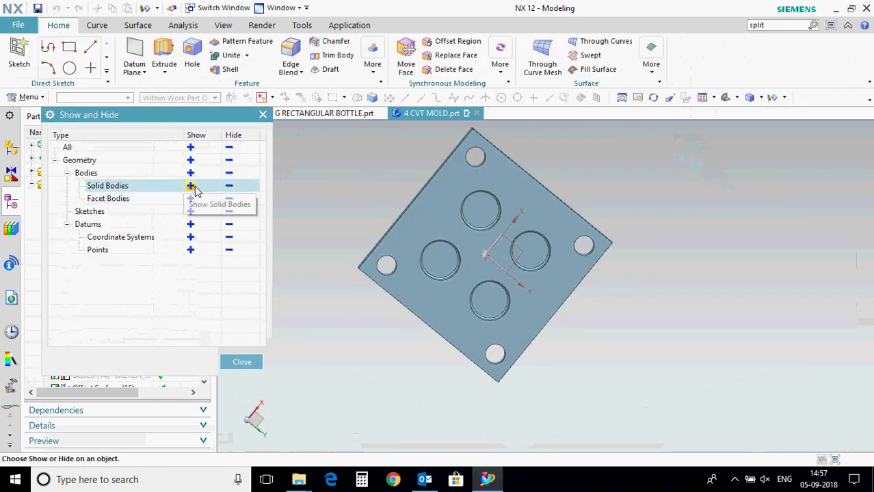
{"action": "left_click", "coordinate": [191, 185]}
{"action": "left_click", "coordinate": [257, 362]}
{"action": "scroll", "coordinate": [481, 269], "scroll_direction": "up", "scroll_amount": 3}
{"action": "middle_click_drag", "start_coordinate": [477, 320], "coordinate": [511, 209]}
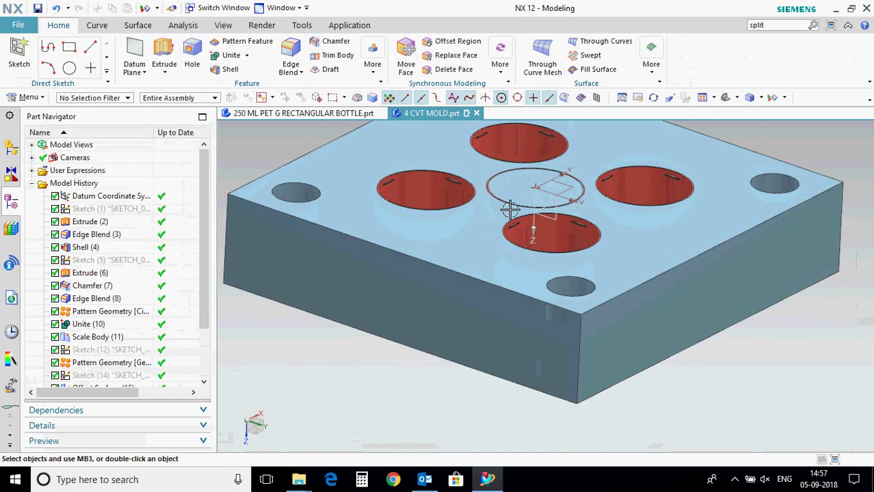
Hide the original scaled cap body at the center of the mold block.
{"action": "scroll", "coordinate": [484, 192], "scroll_direction": "up", "scroll_amount": 6}
{"action": "left_click", "coordinate": [478, 195]}
{"action": "right_click", "coordinate": [477, 195]}
{"action": "left_click", "coordinate": [524, 231]}
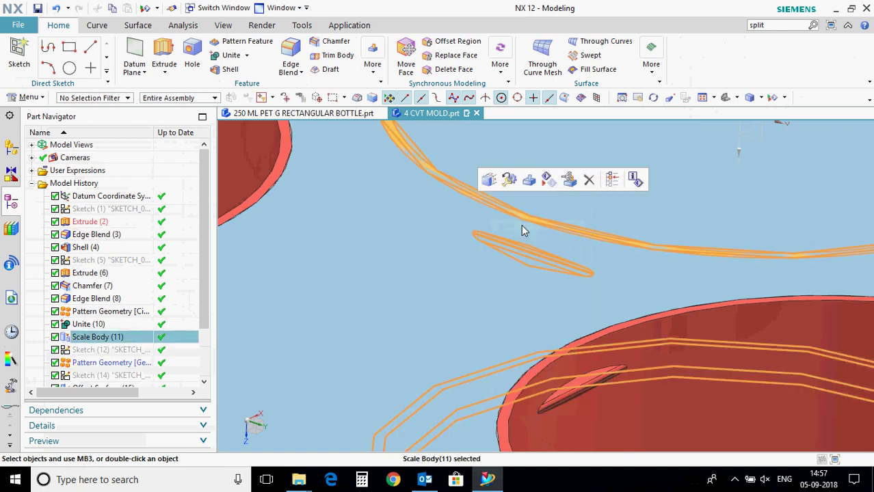
{"action": "scroll", "coordinate": [492, 228], "scroll_direction": "down", "scroll_amount": 8}
{"action": "middle_click_drag", "start_coordinate": [416, 290], "coordinate": [393, 309]}
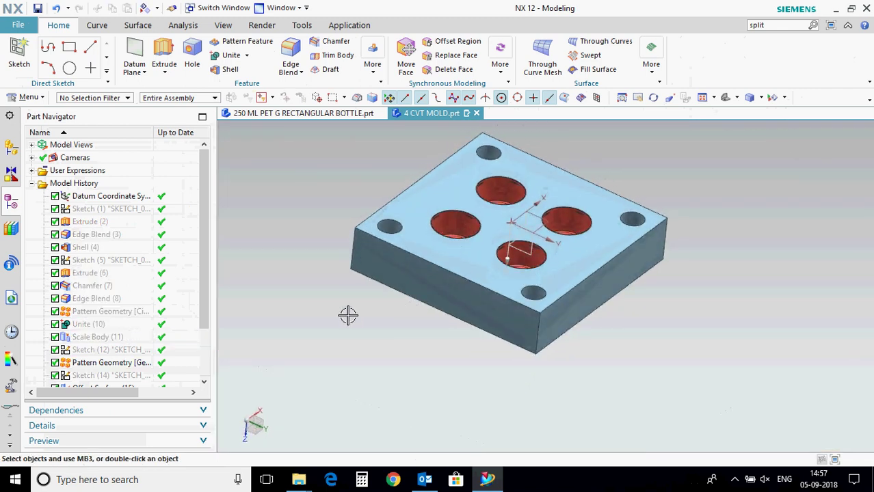
Extrude the region boundary of the block's closed face 50+22 mm in the reversed direction through the block, with Boolean set to None.
{"action": "left_click", "coordinate": [18, 58]}
{"action": "key", "text": "Escape"}
{"action": "left_click", "coordinate": [164, 58]}
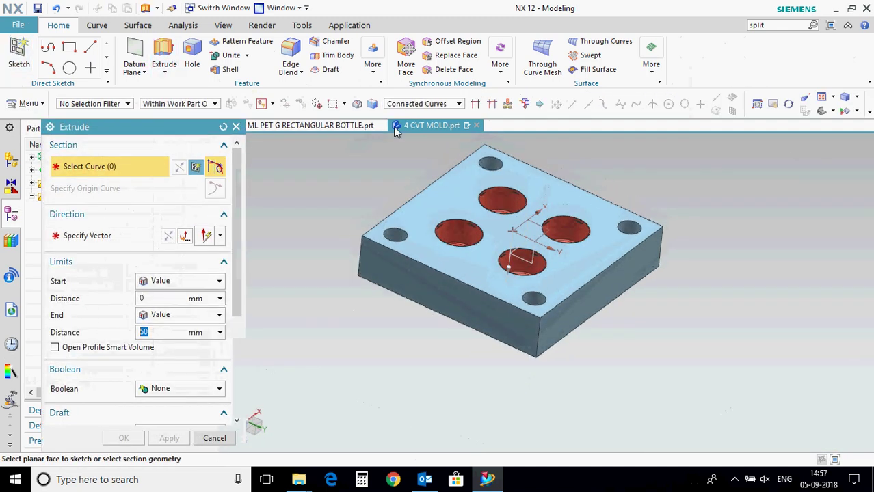
{"action": "left_click", "coordinate": [425, 104]}
{"action": "left_click", "coordinate": [416, 176]}
{"action": "middle_click_drag", "start_coordinate": [333, 355], "coordinate": [343, 267]}
{"action": "left_click", "coordinate": [446, 275]}
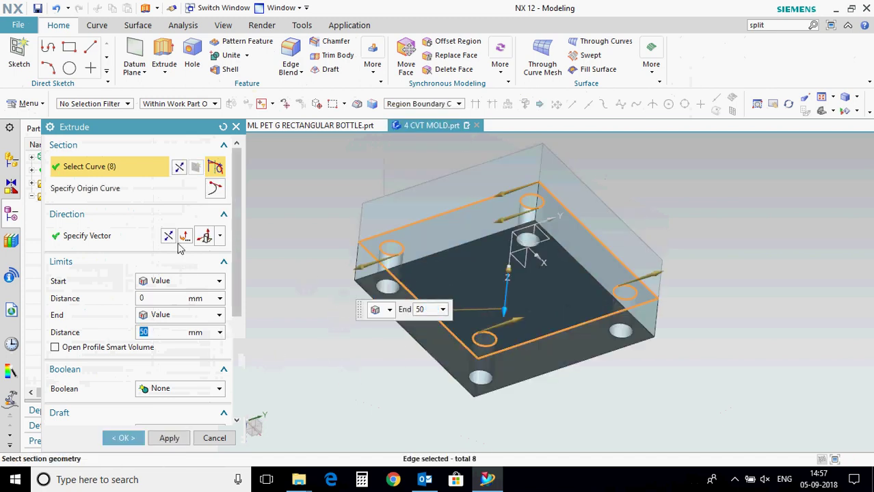
{"action": "left_click", "coordinate": [170, 238]}
{"action": "middle_click_drag", "start_coordinate": [297, 291], "coordinate": [326, 352]}
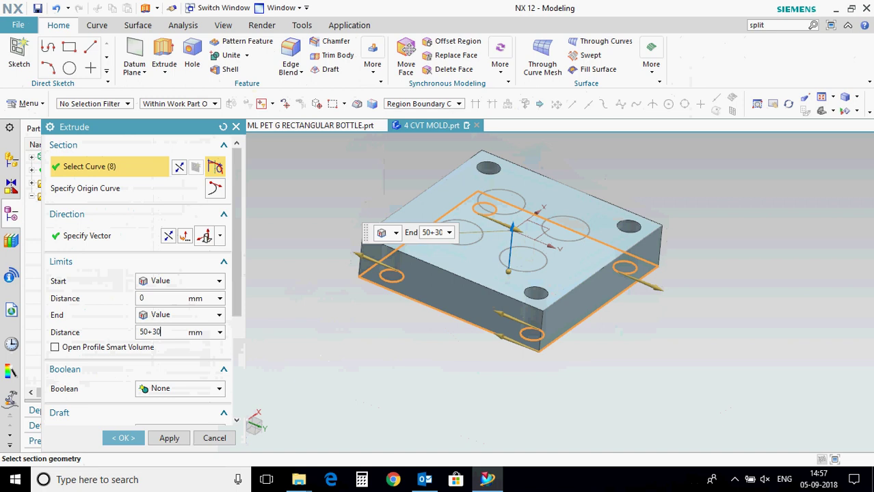
{"action": "key", "text": "Return"}
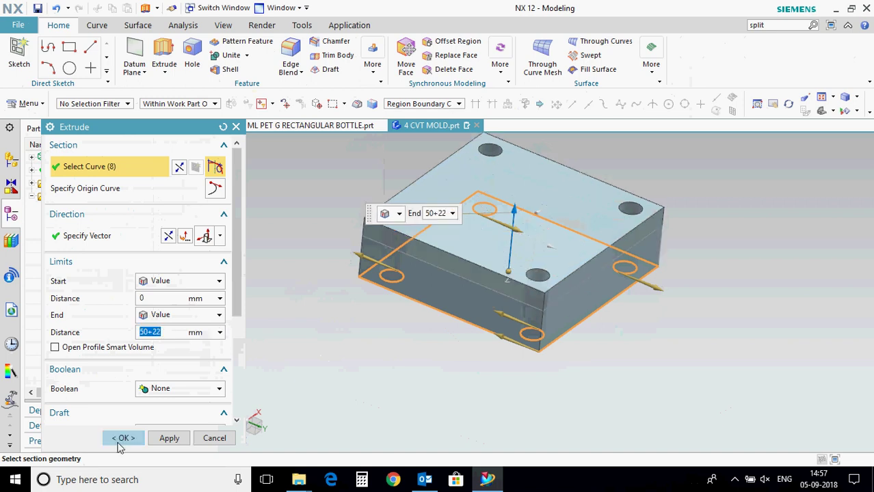
{"action": "left_click", "coordinate": [121, 440]}
Subtract the cavity block from the taller extruded block with Keep Tool enabled.
{"action": "left_click", "coordinate": [240, 87]}
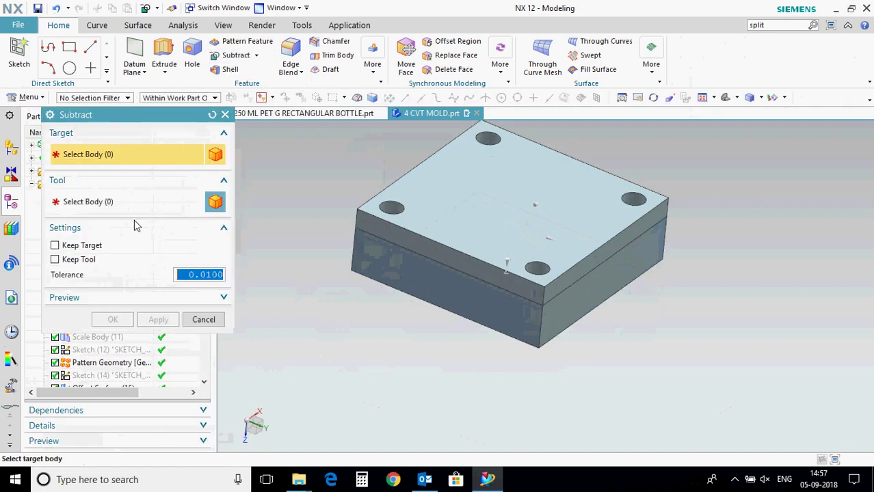
{"action": "left_click", "coordinate": [437, 259]}
{"action": "left_click", "coordinate": [470, 309]}
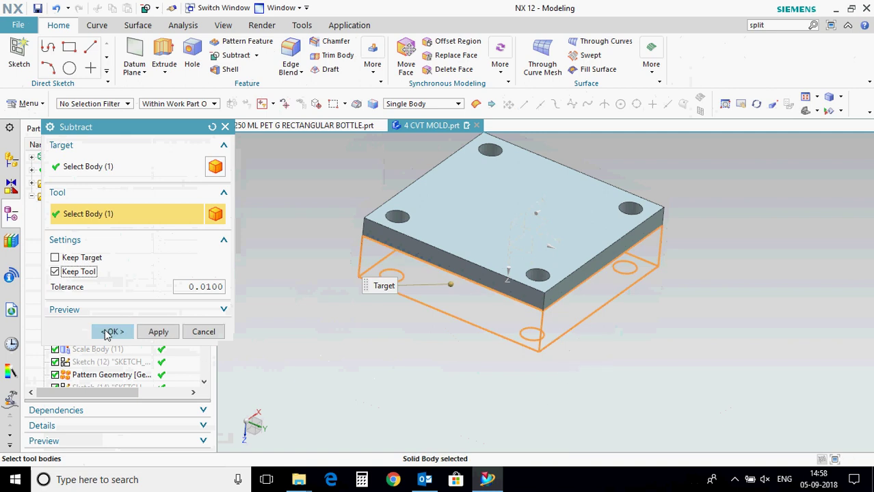
{"action": "left_click", "coordinate": [113, 319]}
Subtract the four cap bodies from the core block with Keep Tool enabled.
{"action": "middle_click_drag", "start_coordinate": [541, 357], "coordinate": [524, 250]}
{"action": "left_click", "coordinate": [233, 57]}
{"action": "left_click", "coordinate": [429, 258]}
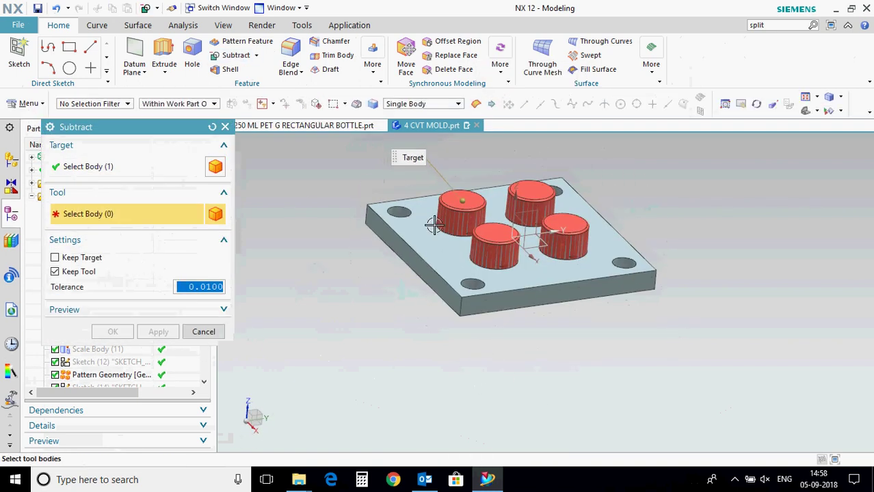
{"action": "left_click", "coordinate": [448, 221]}
{"action": "left_click", "coordinate": [495, 251]}
{"action": "left_click", "coordinate": [567, 244]}
{"action": "left_click", "coordinate": [127, 333]}
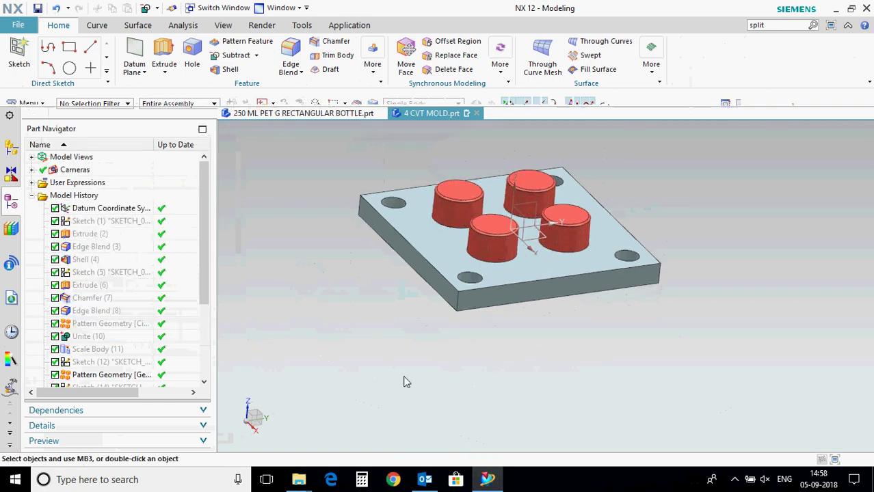
Hide the four red cap bodies covering the cores on the plate.
{"action": "scroll", "coordinate": [421, 299], "scroll_direction": "up", "scroll_amount": 5}
{"action": "middle_click_drag", "start_coordinate": [421, 299], "coordinate": [392, 303]}
{"action": "right_click", "coordinate": [435, 164]}
{"action": "left_click", "coordinate": [462, 180]}
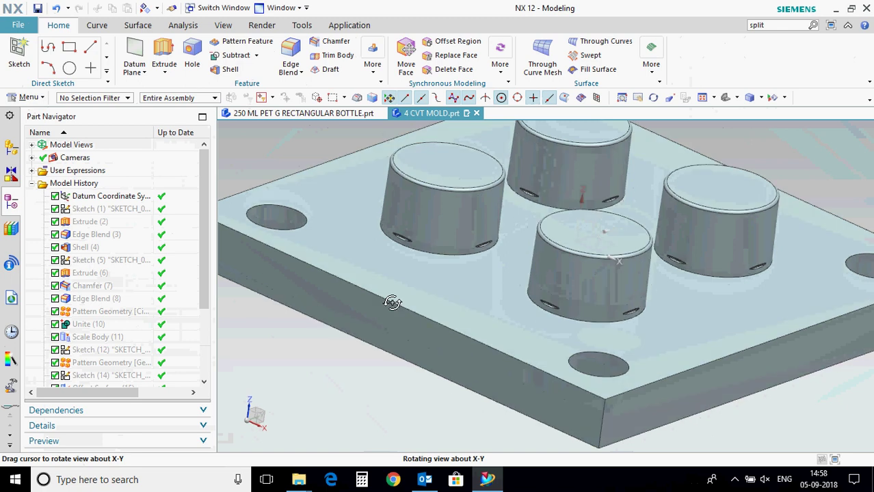
{"action": "key", "text": "ctrl+f"}
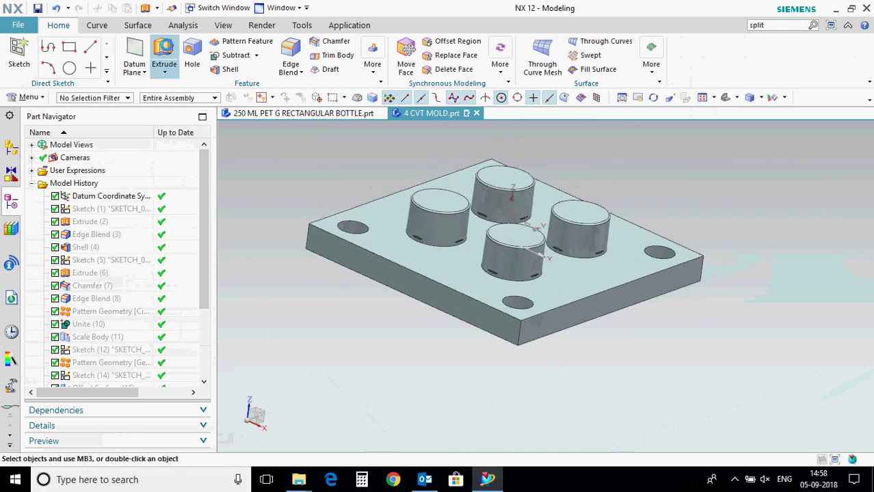
Begin an extrusion into the plate from the circular base edges of all four cores, using connected curves and Boolean None.
{"action": "left_click", "coordinate": [164, 56]}
{"action": "left_click", "coordinate": [424, 103]}
{"action": "left_click", "coordinate": [419, 121]}
{"action": "scroll", "coordinate": [422, 235], "scroll_direction": "up", "scroll_amount": 5}
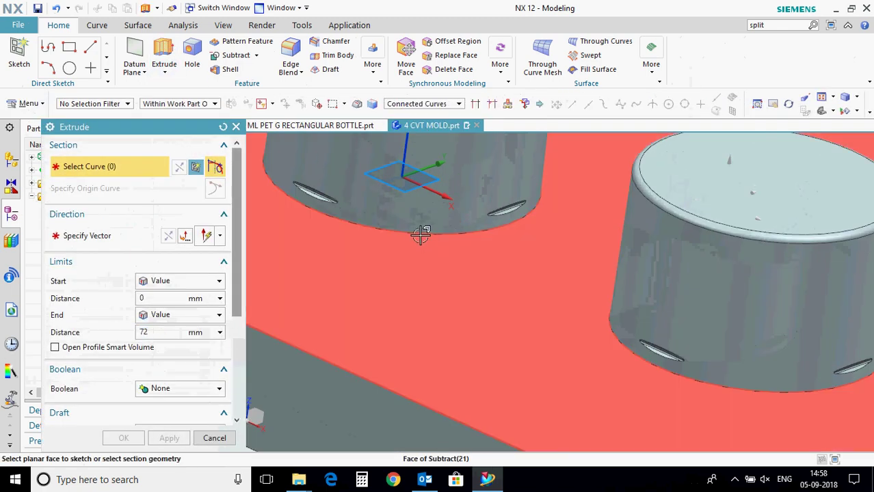
{"action": "scroll", "coordinate": [420, 232], "scroll_direction": "down", "scroll_amount": 2}
{"action": "left_click", "coordinate": [420, 233]}
{"action": "scroll", "coordinate": [479, 273], "scroll_direction": "down", "scroll_amount": 2}
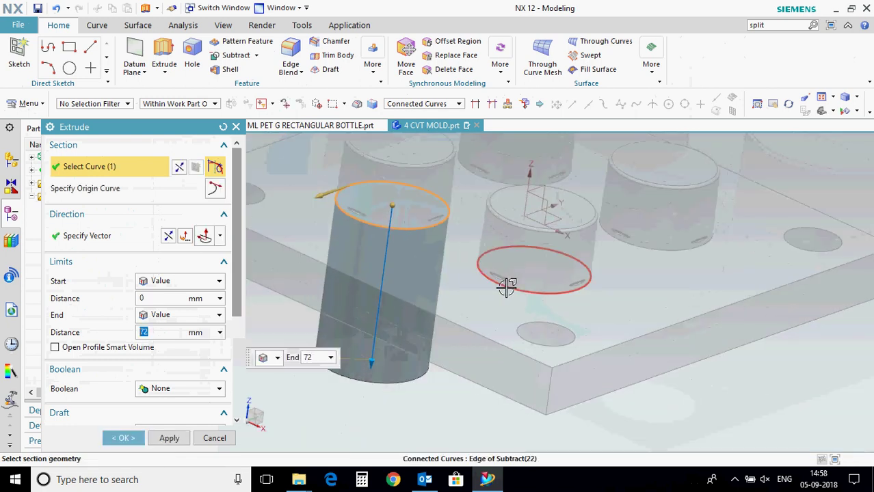
{"action": "left_click", "coordinate": [507, 287]}
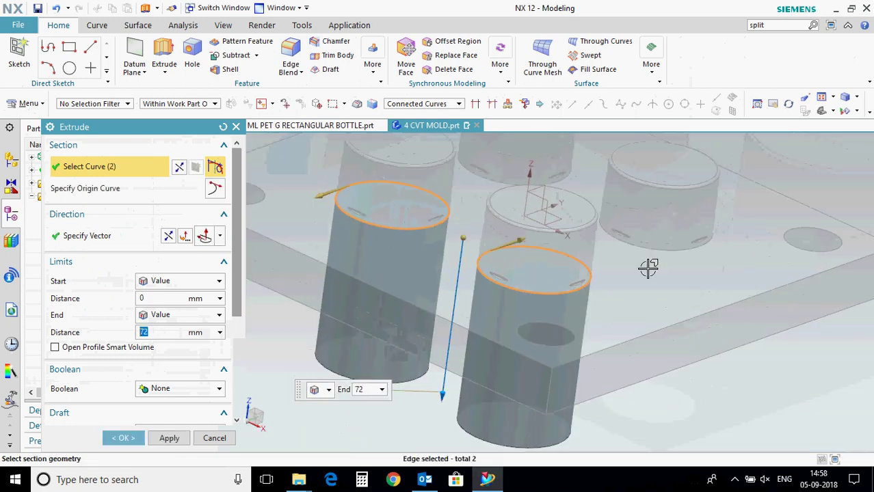
{"action": "left_click", "coordinate": [485, 180]}
{"action": "scroll", "coordinate": [332, 295], "scroll_direction": "down", "scroll_amount": 2}
{"action": "scroll", "coordinate": [337, 299], "scroll_direction": "up", "scroll_amount": 1}
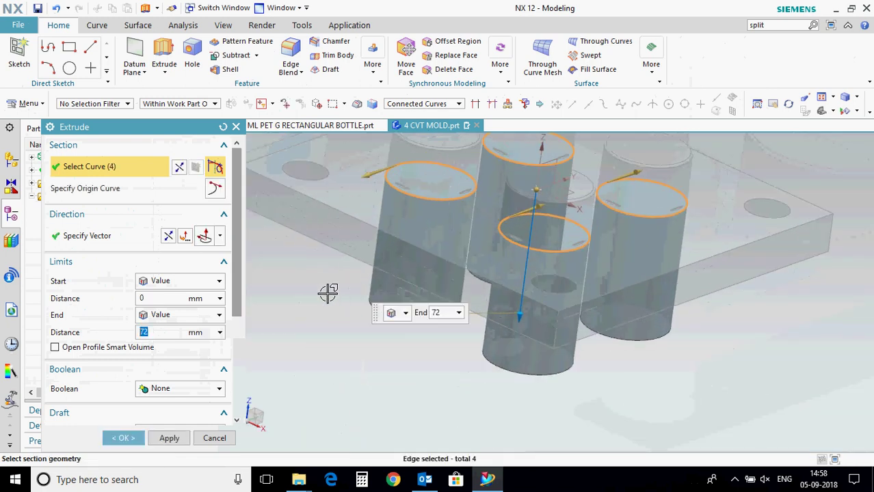
Set the core extrusion's end distance to 22+30 mm and add a Single-Sided offset of 0.3 mm.
{"action": "scroll", "coordinate": [169, 194], "scroll_direction": "down", "scroll_amount": 3}
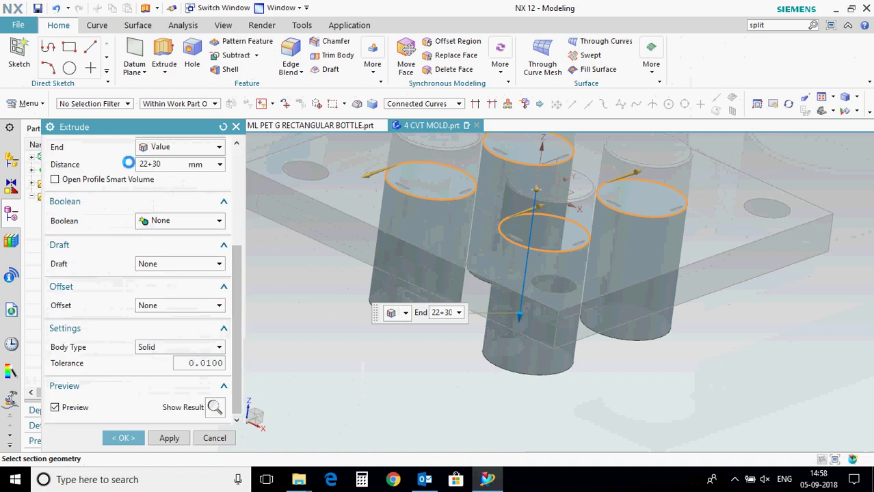
{"action": "left_click", "coordinate": [128, 163]}
{"action": "left_click", "coordinate": [173, 306]}
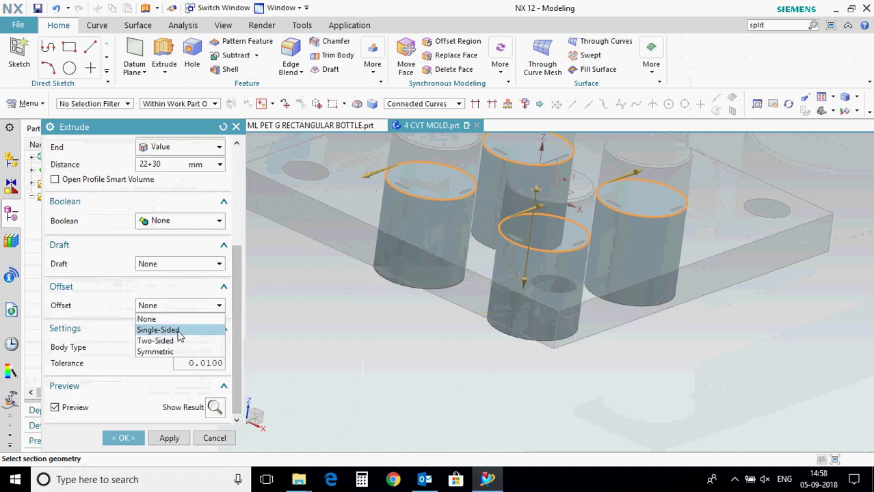
{"action": "left_click", "coordinate": [177, 331]}
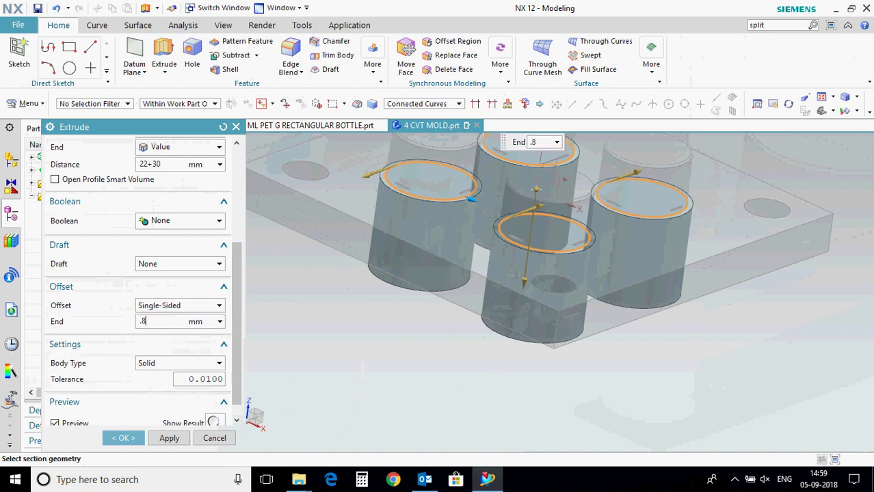
{"action": "key", "text": "Return"}
{"action": "scroll", "coordinate": [400, 173], "scroll_direction": "up", "scroll_amount": 5}
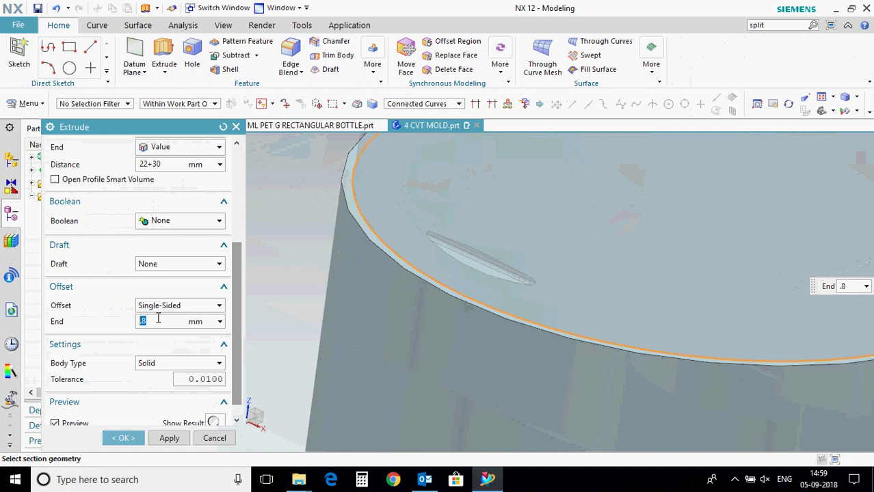
{"action": "key", "text": "Return"}
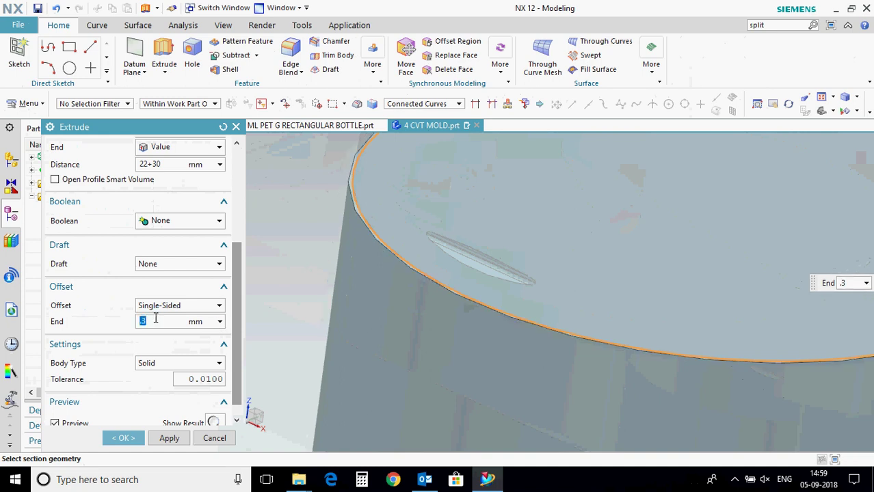
{"action": "scroll", "coordinate": [363, 237], "scroll_direction": "down", "scroll_amount": 5}
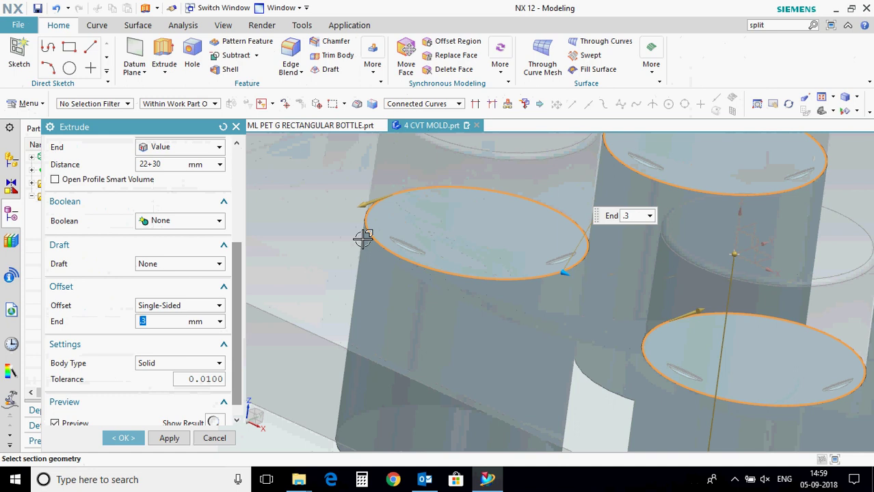
{"action": "scroll", "coordinate": [363, 237], "scroll_direction": "up", "scroll_amount": 4}
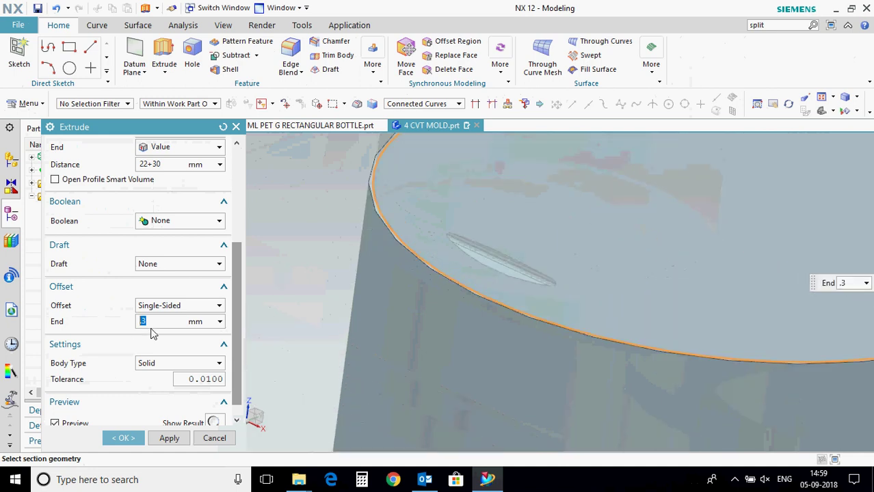
{"action": "scroll", "coordinate": [359, 289], "scroll_direction": "down", "scroll_amount": 4}
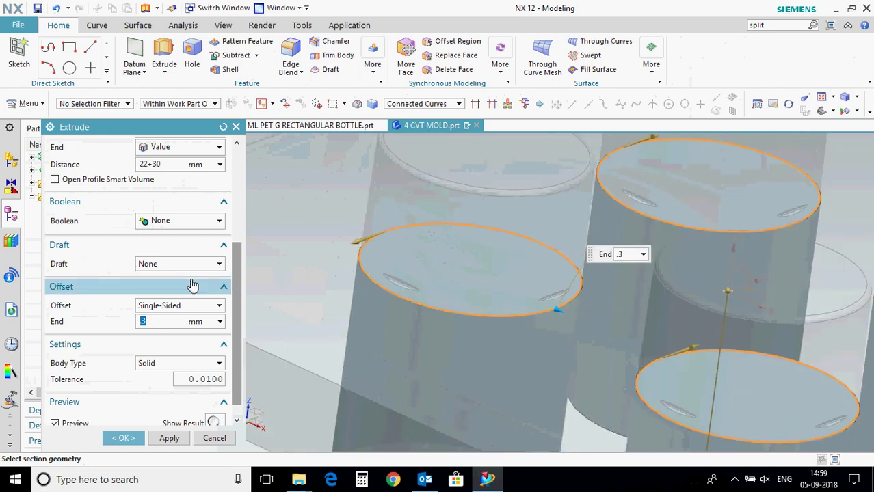
Apply a draft of -5° to the extrusion using From Start Limit.
{"action": "left_click", "coordinate": [185, 264]}
{"action": "left_click", "coordinate": [198, 287]}
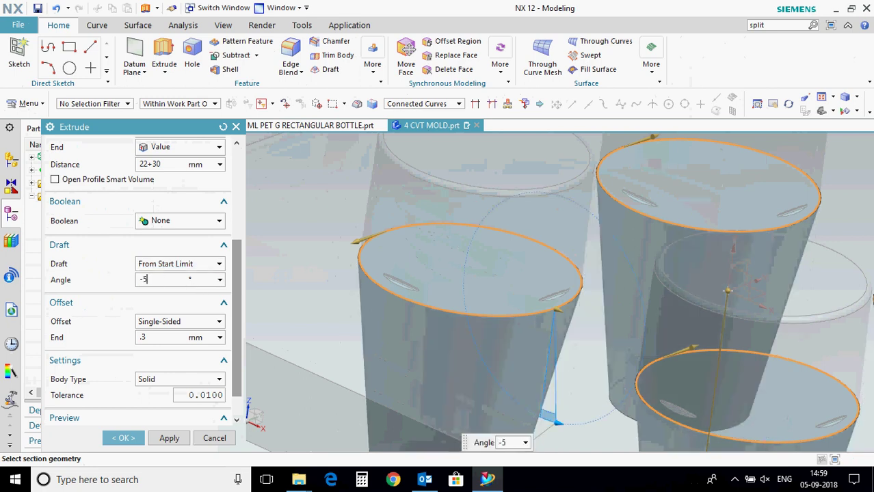
{"action": "key", "text": "Return"}
{"action": "scroll", "coordinate": [413, 237], "scroll_direction": "down", "scroll_amount": 4}
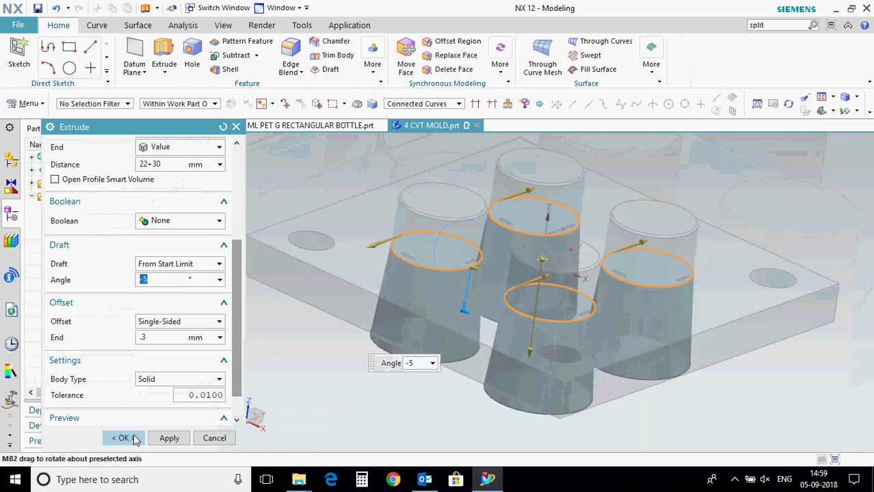
Set the extrusion's end distance to 22 mm and create the four tapered bodies inside the plate.
{"action": "left_click", "coordinate": [178, 164]}
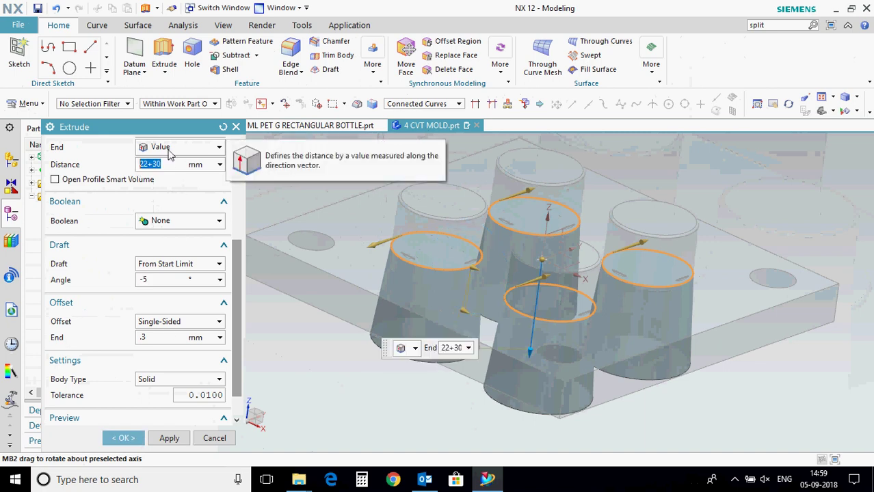
{"action": "type", "text": "22"}
{"action": "key", "text": "Return"}
{"action": "left_click", "coordinate": [125, 438]}
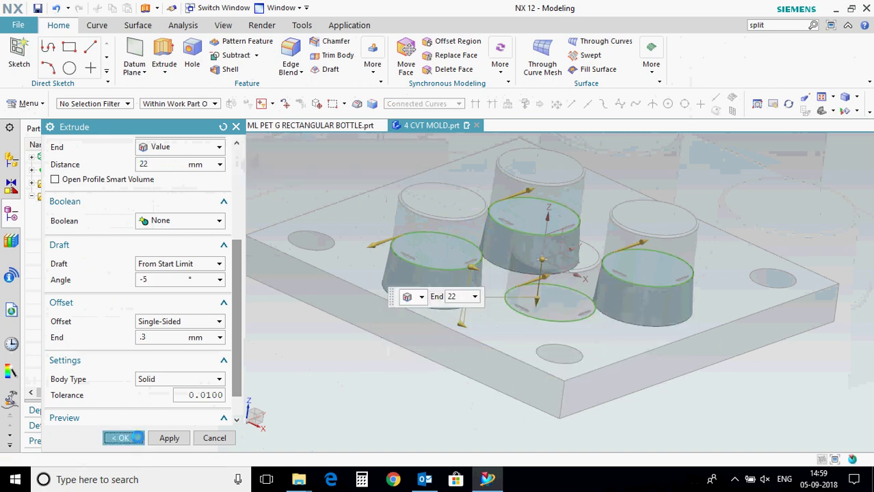
Split the core block with the side faces of the four tapered bodies, using Split Body with Face or Plane.
{"action": "middle_click_drag", "start_coordinate": [357, 377], "coordinate": [383, 376]}
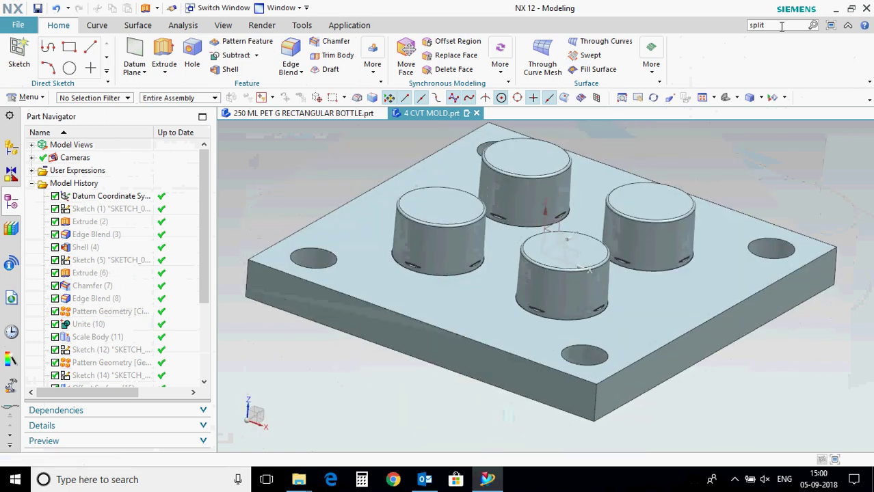
{"action": "left_click", "coordinate": [813, 26]}
{"action": "left_click", "coordinate": [677, 117]}
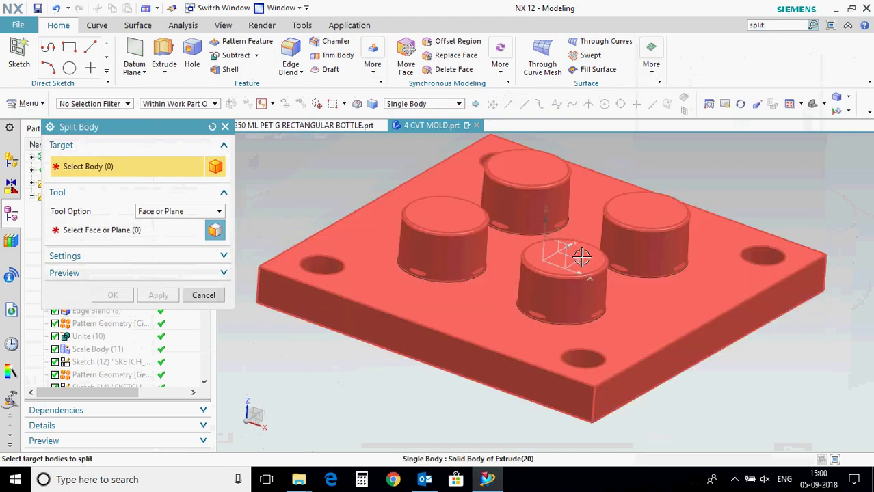
{"action": "left_click", "coordinate": [582, 256]}
{"action": "left_click", "coordinate": [848, 96]}
{"action": "left_click", "coordinate": [833, 165]}
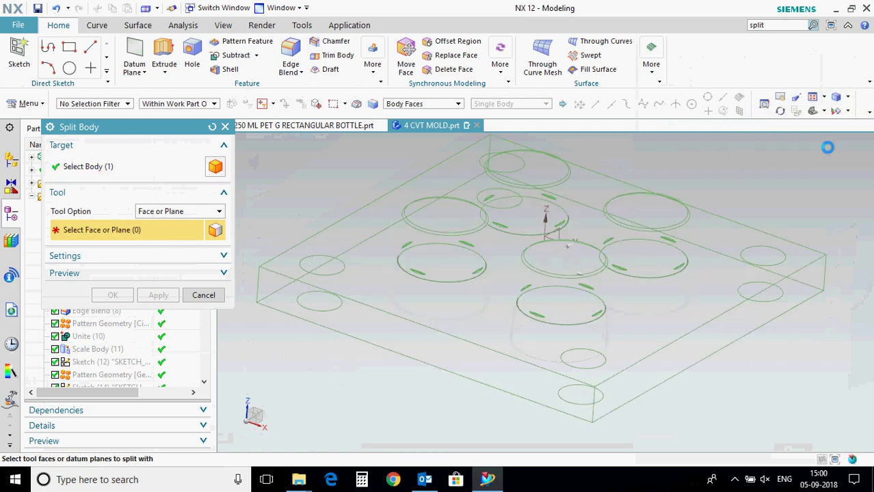
{"action": "left_click", "coordinate": [454, 304]}
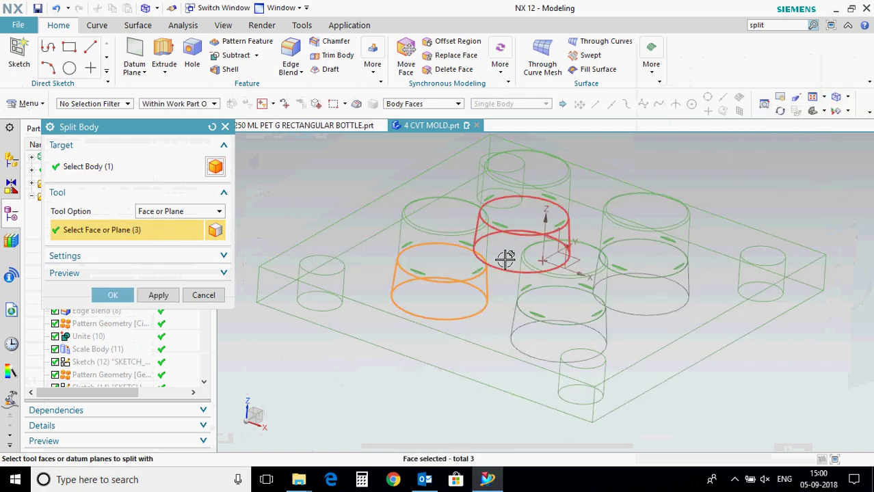
{"action": "left_click", "coordinate": [505, 259]}
{"action": "left_click", "coordinate": [612, 307]}
{"action": "left_click", "coordinate": [97, 296]}
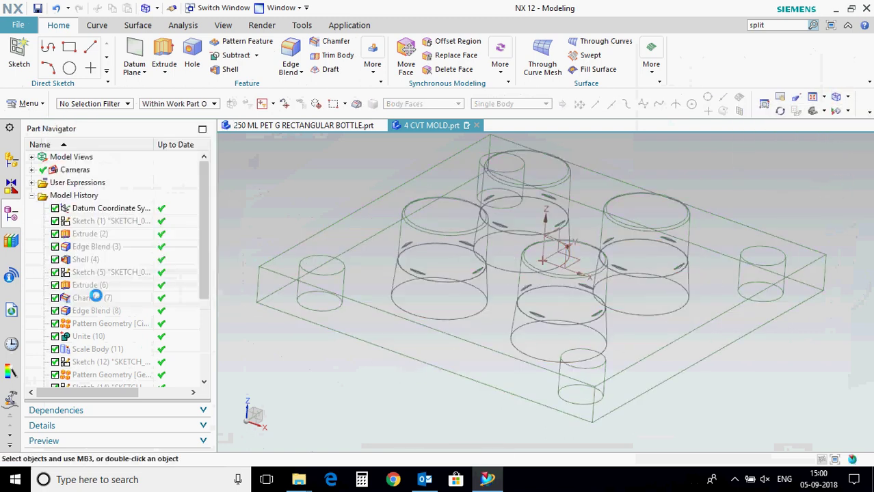
{"action": "right_click_drag", "start_coordinate": [461, 427], "coordinate": [461, 410]}
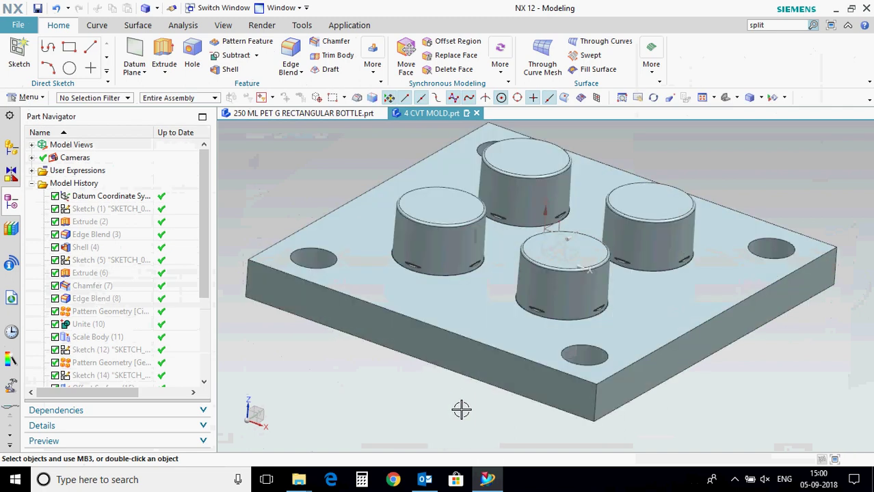
Hide the four cores standing on the plate.
{"action": "key", "text": "ctrl+shift+i"}
{"action": "left_click", "coordinate": [443, 257]}
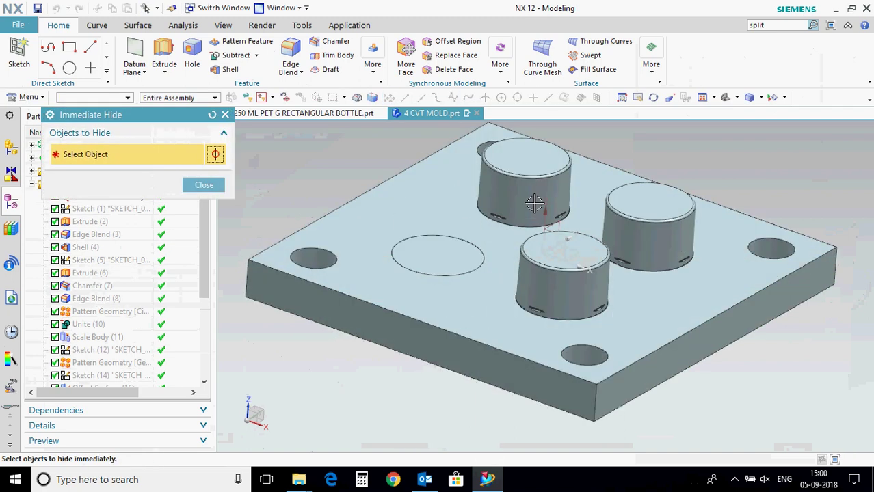
{"action": "left_click", "coordinate": [531, 201]}
{"action": "left_click", "coordinate": [631, 225]}
{"action": "left_click", "coordinate": [567, 280]}
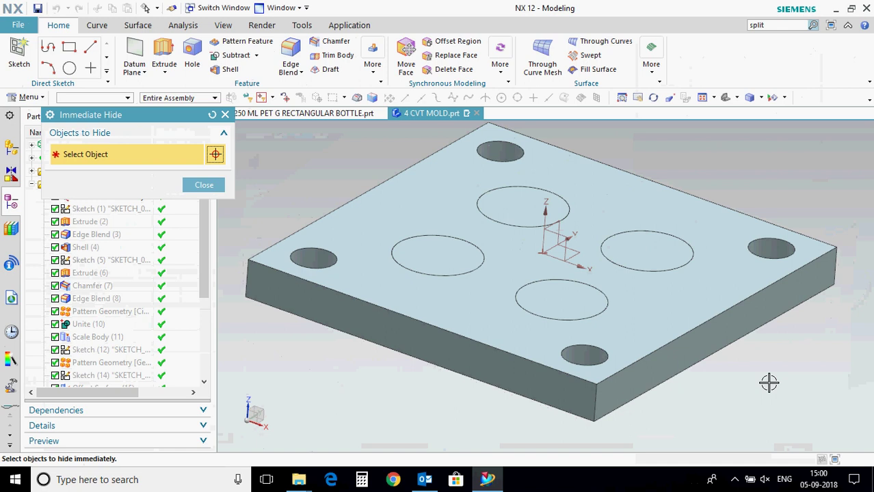
Undo the hiding of the four cores.
{"action": "key", "text": "Escape"}
{"action": "key", "text": "ctrl+z"}
{"action": "key", "text": "ctrl+z"}
{"action": "key", "text": "ctrl+z"}
{"action": "key", "text": "ctrl+z"}
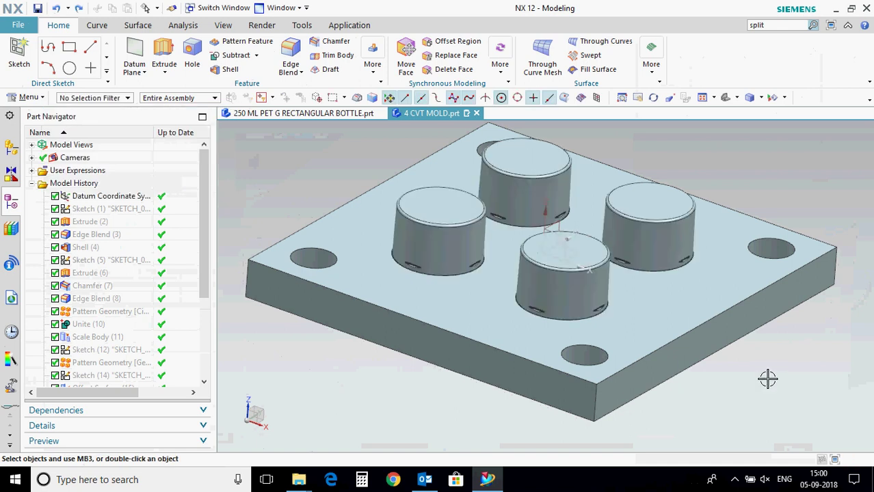
Hide the core plate surrounding the four cores and their tapered bases.
{"action": "key", "text": "ctrl+shift+i"}
{"action": "left_click", "coordinate": [671, 347]}
{"action": "key", "text": "Escape"}
Unite the first two cores, each with the tapered base beneath it.
{"action": "middle_click_drag", "start_coordinate": [781, 375], "coordinate": [762, 349]}
{"action": "left_click", "coordinate": [256, 54]}
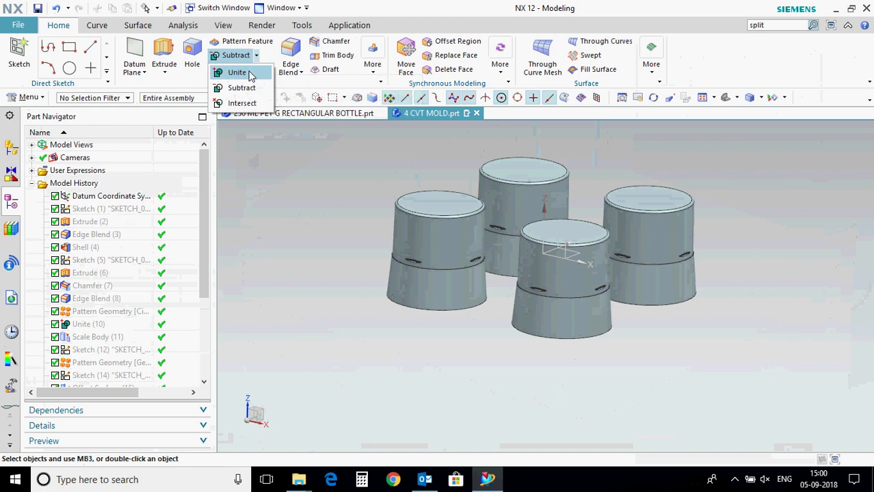
{"action": "left_click", "coordinate": [232, 70]}
{"action": "left_click", "coordinate": [445, 287]}
{"action": "left_click", "coordinate": [157, 286]}
{"action": "left_click", "coordinate": [524, 197]}
{"action": "left_click", "coordinate": [502, 263]}
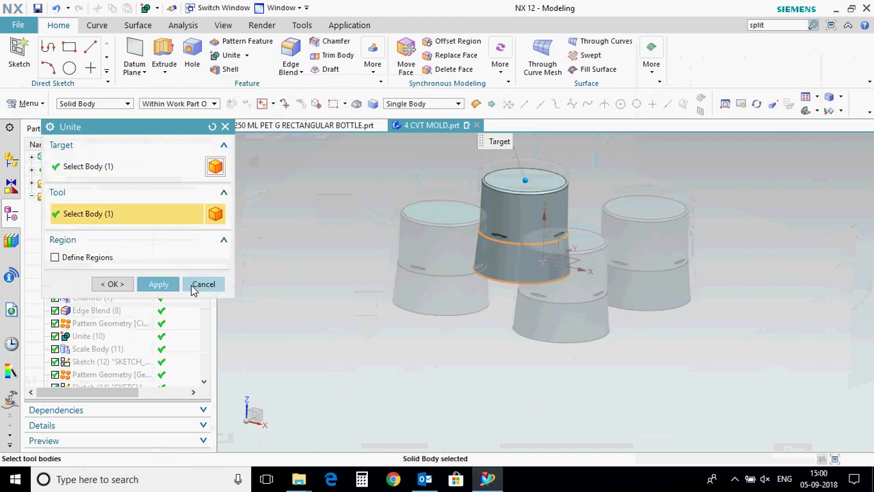
{"action": "left_click", "coordinate": [160, 285]}
Unite the remaining two cores, each with its own tapered base.
{"action": "left_click", "coordinate": [650, 249]}
{"action": "left_click", "coordinate": [649, 291]}
{"action": "left_click", "coordinate": [160, 286]}
{"action": "left_click", "coordinate": [587, 281]}
{"action": "left_click", "coordinate": [571, 320]}
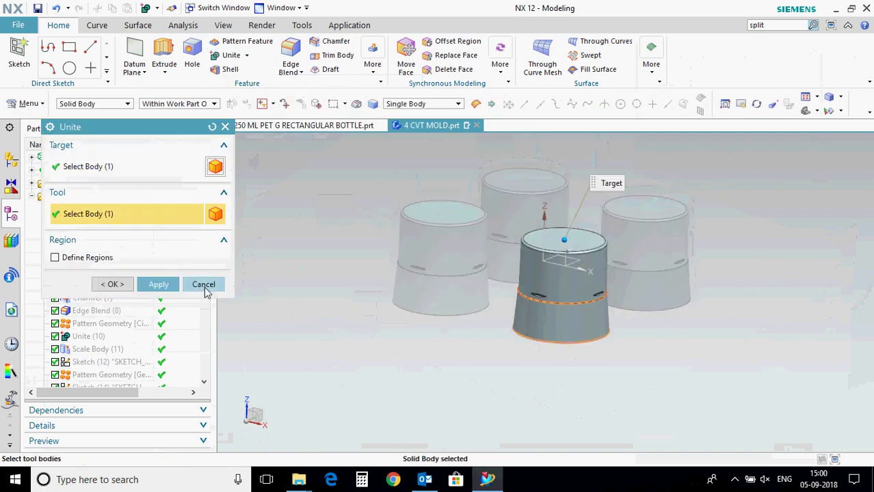
{"action": "left_click", "coordinate": [159, 285]}
{"action": "left_click", "coordinate": [204, 285]}
Extrude the bottom edges of the four tapered core bases 30 mm downward as separate bodies.
{"action": "left_click", "coordinate": [164, 63]}
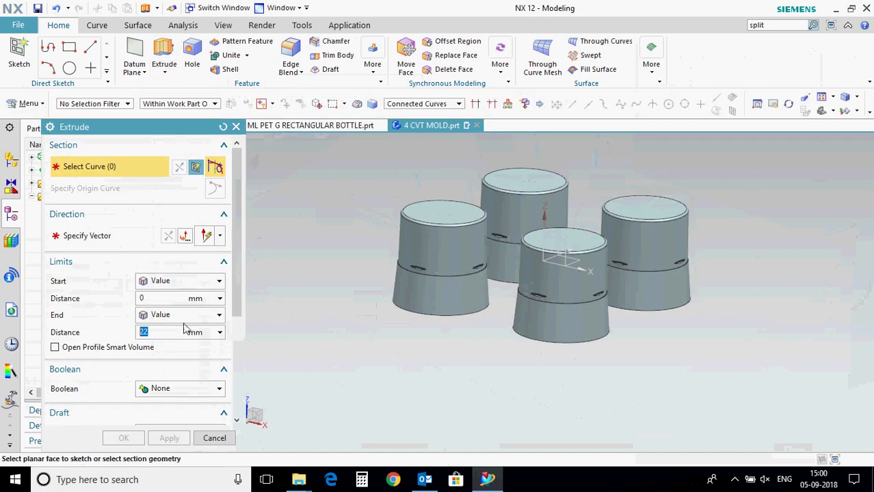
{"action": "left_click", "coordinate": [449, 317]}
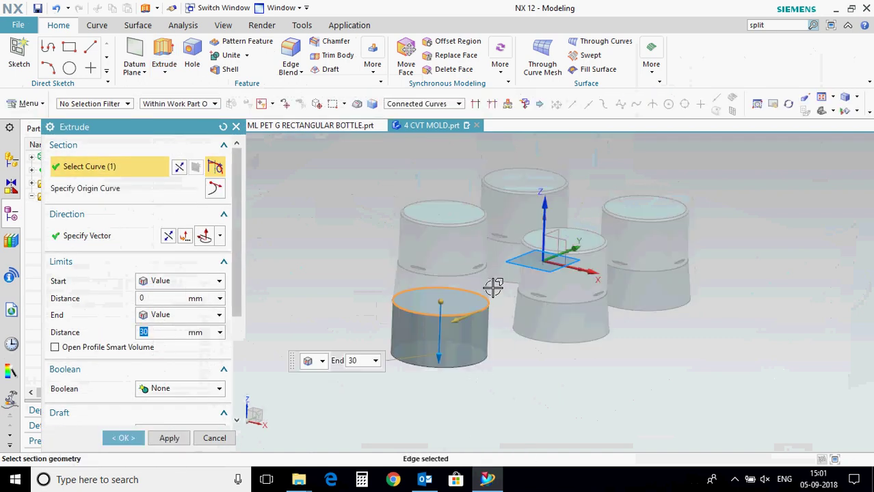
{"action": "left_click", "coordinate": [499, 286]}
{"action": "left_click", "coordinate": [554, 344]}
{"action": "left_click", "coordinate": [673, 310]}
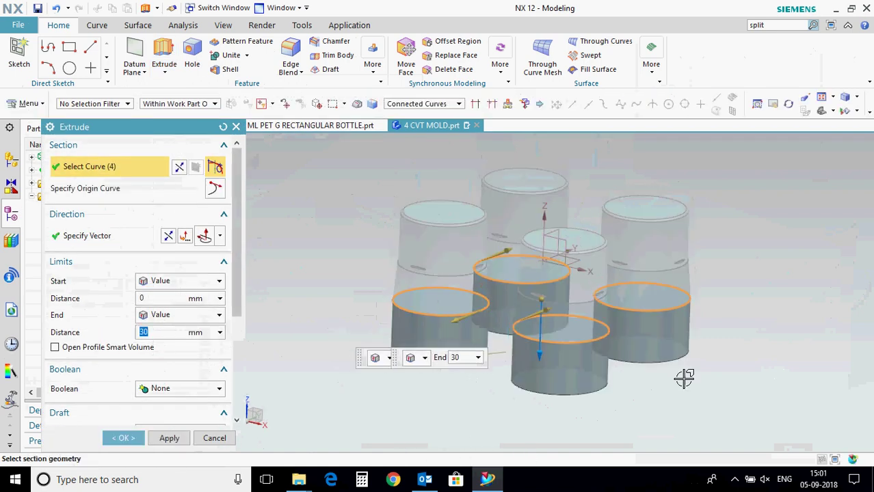
{"action": "left_click", "coordinate": [166, 439]}
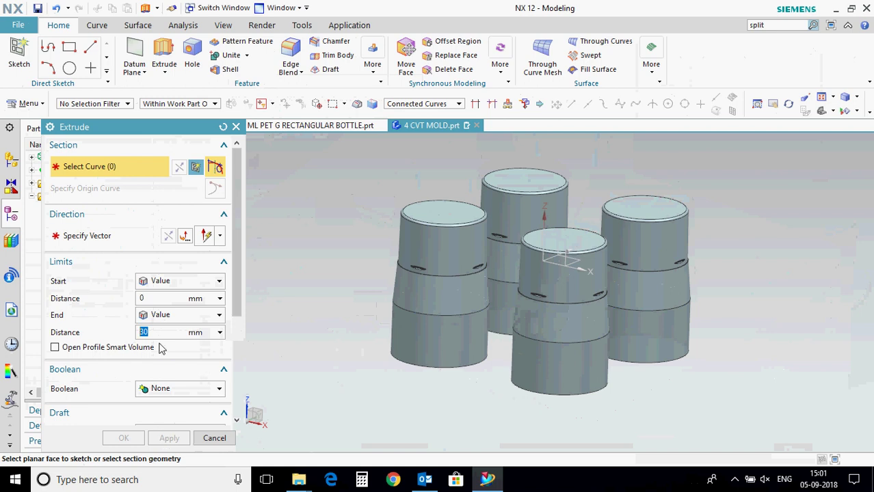
Extrude the bottom edges of the four cylindrical extensions 6 mm upward with a 5 mm single-sided offset to form flanges.
{"action": "left_click", "coordinate": [497, 336]}
{"action": "left_click", "coordinate": [536, 383]}
{"action": "left_click", "coordinate": [638, 357]}
{"action": "left_click", "coordinate": [169, 237]}
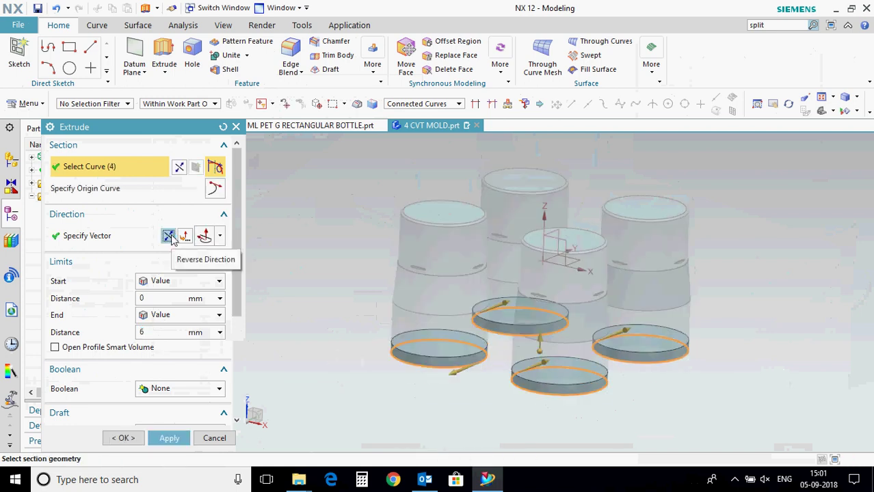
{"action": "scroll", "coordinate": [158, 403], "scroll_direction": "down", "scroll_amount": 5}
{"action": "left_click", "coordinate": [176, 306]}
{"action": "left_click", "coordinate": [181, 333]}
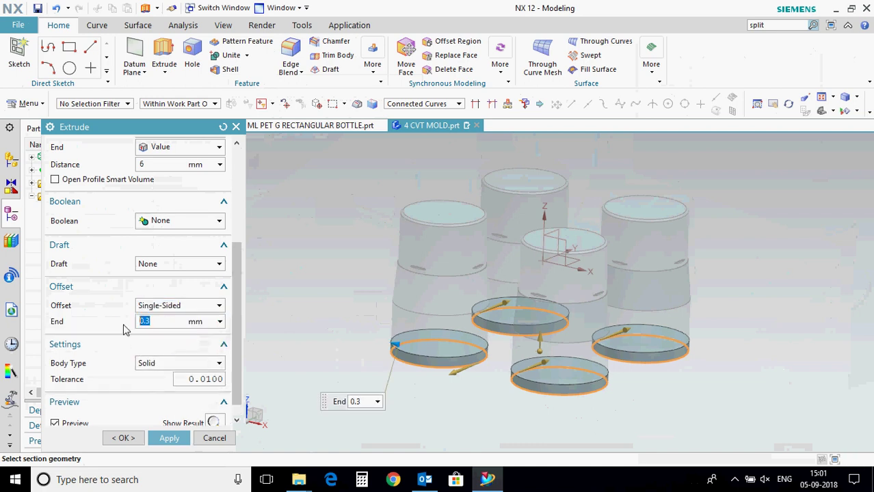
{"action": "type", "text": "5"}
{"action": "key", "text": "Return"}
{"action": "left_click", "coordinate": [128, 438]}
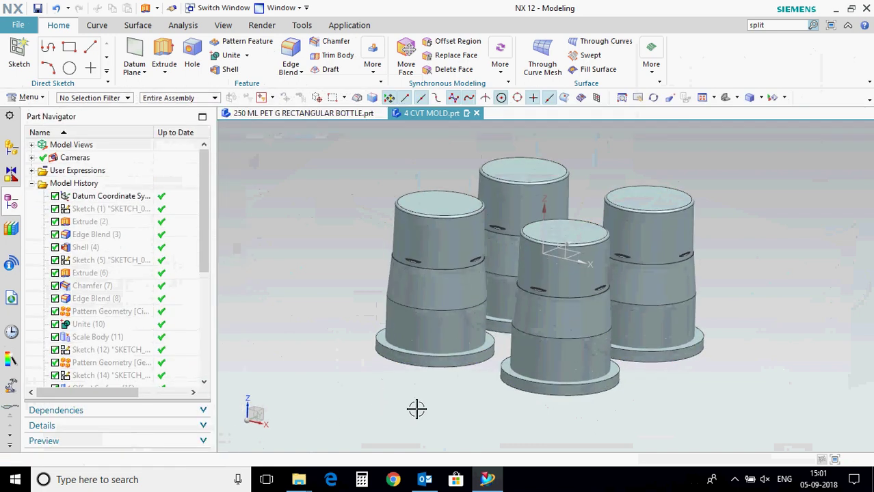
Edit the flange extrusion at the cores' feet and set its end distance to 10 mm.
{"action": "double_click", "coordinate": [427, 361]}
{"action": "double_click", "coordinate": [161, 333]}
{"action": "type", "text": "10"}
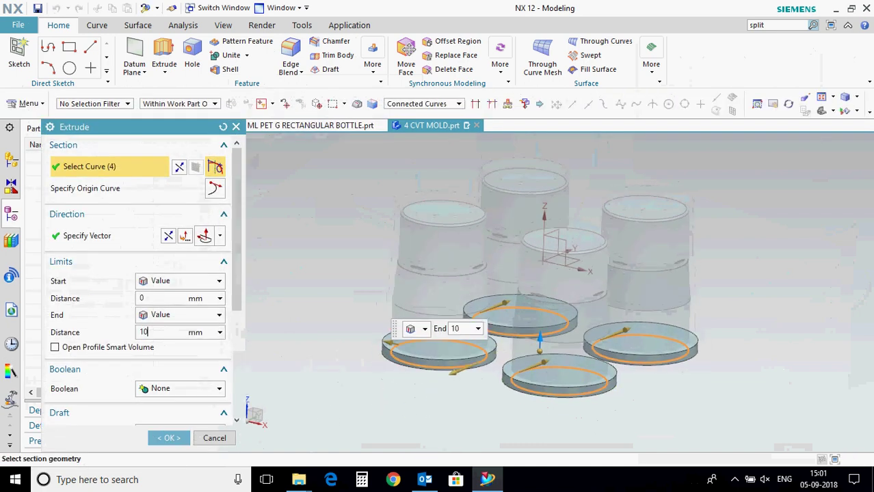
{"action": "left_click", "coordinate": [168, 439]}
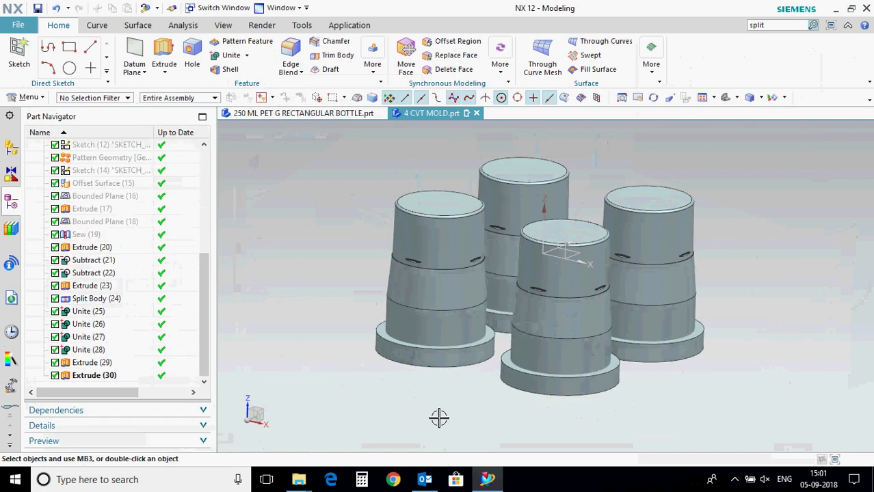
Unite the first two cores, each with its cylindrical extension and flange.
{"action": "left_click", "coordinate": [231, 54]}
{"action": "left_click", "coordinate": [425, 293]}
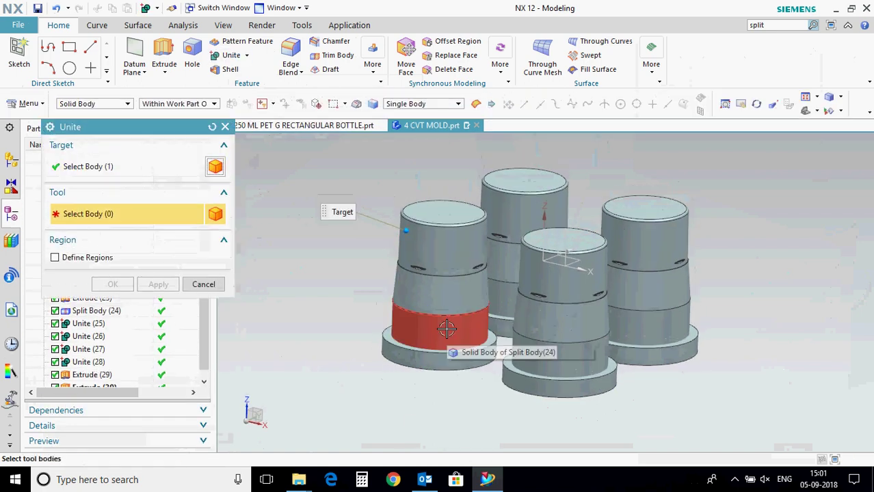
{"action": "left_click", "coordinate": [449, 357]}
{"action": "left_click", "coordinate": [159, 284]}
{"action": "left_click", "coordinate": [524, 181]}
{"action": "left_click", "coordinate": [504, 324]}
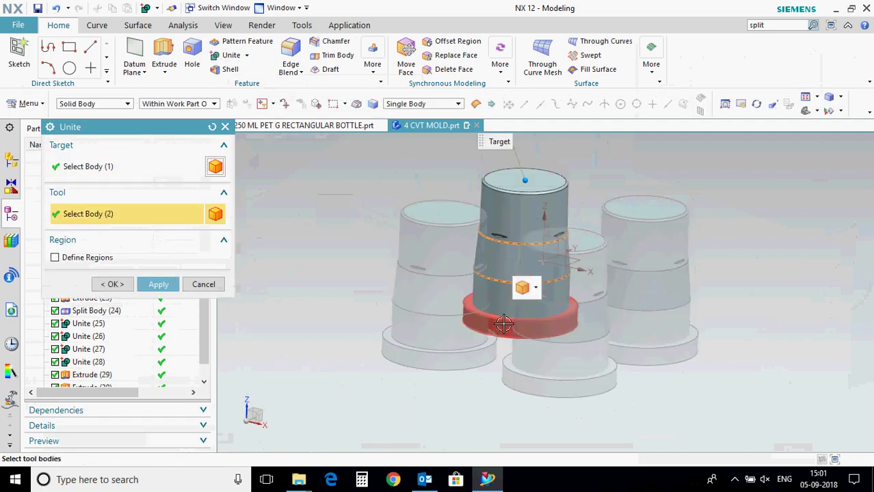
{"action": "left_click", "coordinate": [161, 283]}
Unite the remaining two cores, each with the cylindrical extension and flange beneath it.
{"action": "left_click", "coordinate": [662, 240]}
{"action": "left_click", "coordinate": [680, 289]}
{"action": "left_click", "coordinate": [684, 328]}
{"action": "left_click", "coordinate": [687, 349]}
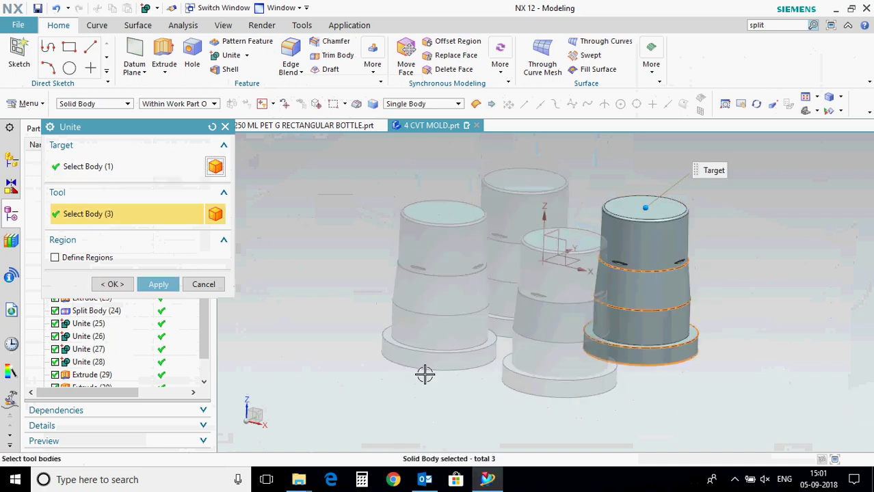
{"action": "left_click", "coordinate": [159, 284]}
{"action": "left_click", "coordinate": [589, 292]}
{"action": "left_click", "coordinate": [587, 318]}
{"action": "left_click", "coordinate": [582, 366]}
{"action": "left_click", "coordinate": [580, 385]}
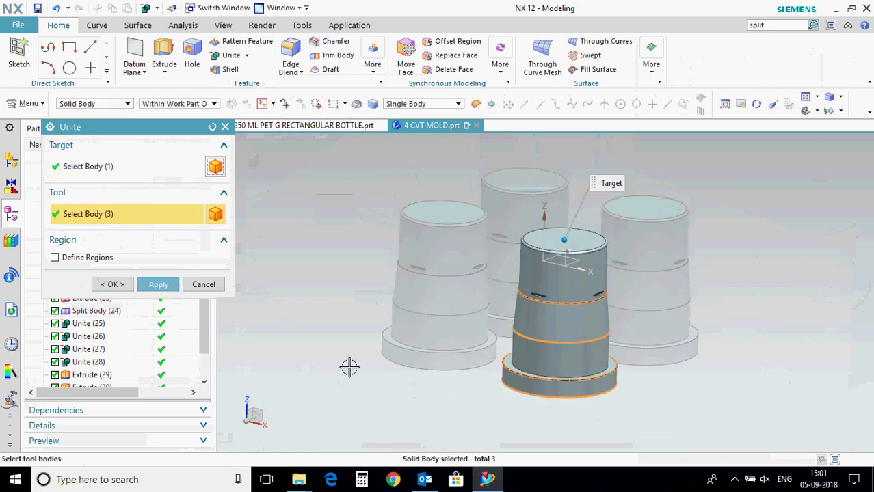
{"action": "left_click", "coordinate": [160, 284]}
{"action": "middle_click", "coordinate": [219, 299]}
Create a sketch on the top face of one core's flange.
{"action": "middle_click_drag", "start_coordinate": [714, 339], "coordinate": [712, 403]}
{"action": "left_click", "coordinate": [25, 62]}
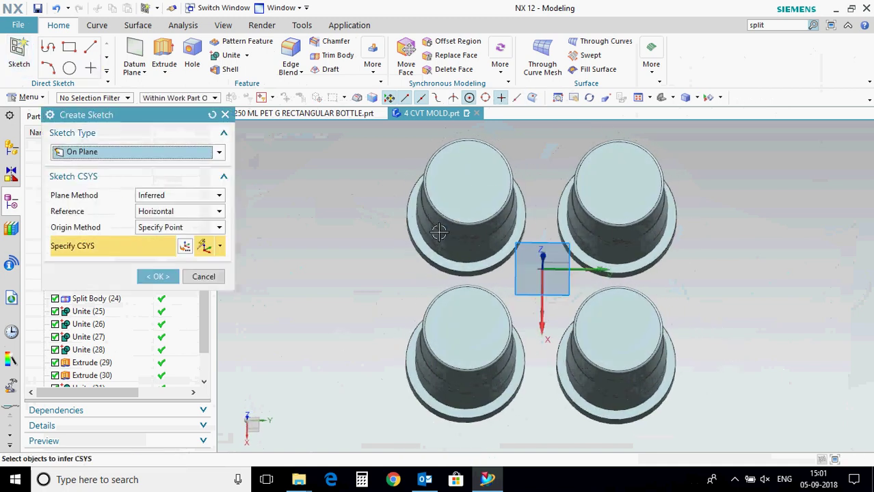
{"action": "mouse_move", "coordinate": [383, 334]}
{"action": "middle_mouse_down"}
{"action": "mouse_move", "coordinate": [387, 284]}
{"action": "mouse_move", "coordinate": [387, 300]}
{"action": "middle_mouse_up"}
{"action": "scroll", "coordinate": [401, 241], "scroll_direction": "up", "scroll_amount": 5}
{"action": "left_click", "coordinate": [400, 241]}
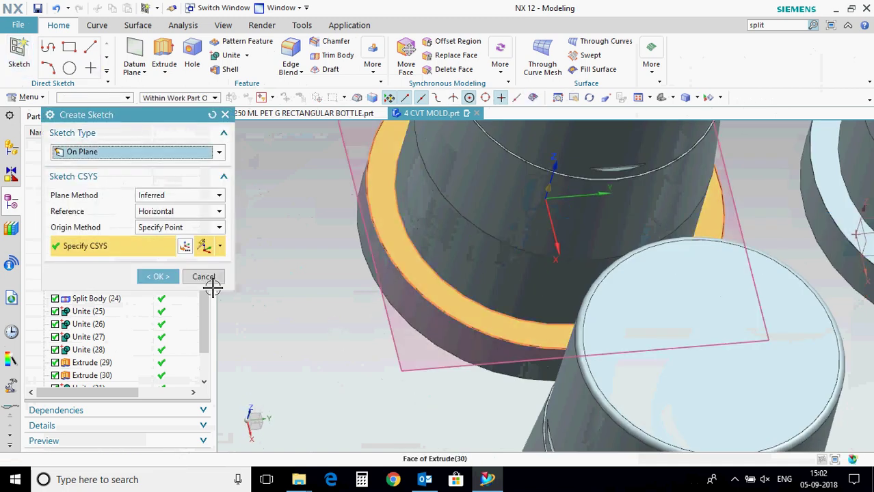
{"action": "middle_click", "coordinate": [293, 288]}
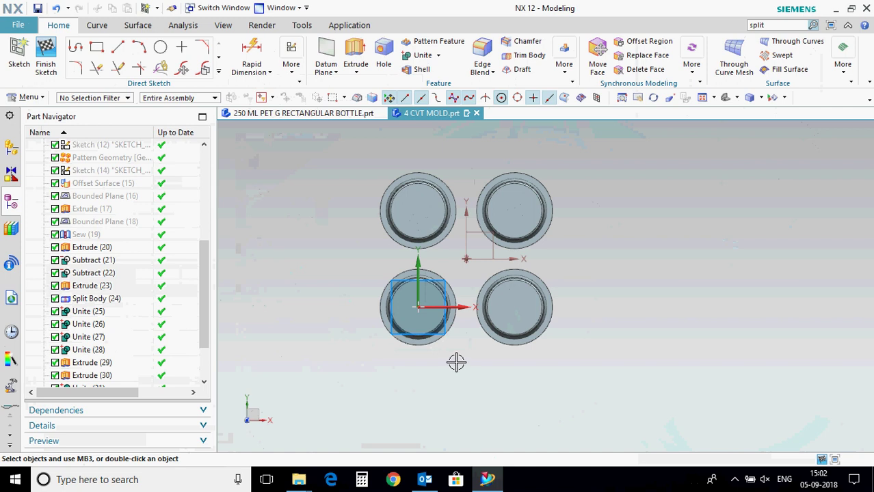
Draw a horizontal line about 142 mm long across two neighbouring flanges and align its midpoint with the datum origin.
{"action": "key", "text": "l"}
{"action": "scroll", "coordinate": [479, 363], "scroll_direction": "up", "scroll_amount": 3}
{"action": "left_click", "coordinate": [270, 318]}
{"action": "left_click", "coordinate": [620, 318]}
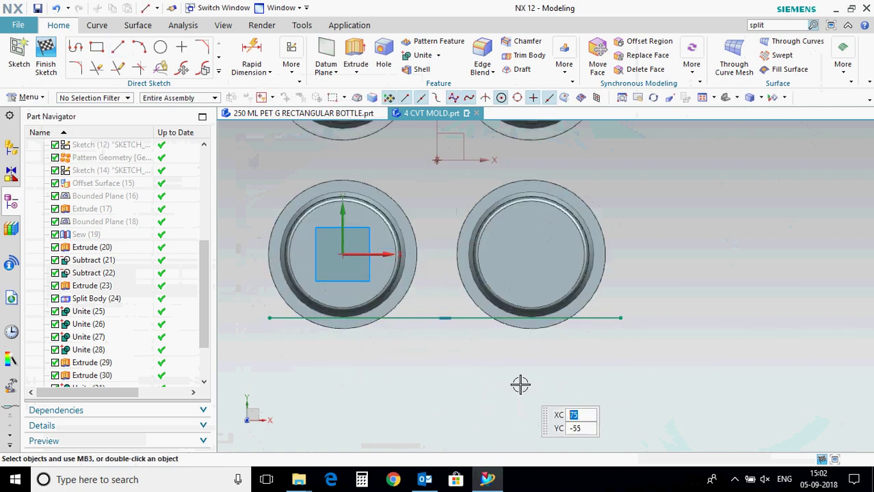
{"action": "key", "text": "d"}
{"action": "scroll", "coordinate": [487, 361], "scroll_direction": "down", "scroll_amount": 2}
{"action": "scroll", "coordinate": [410, 340], "scroll_direction": "up", "scroll_amount": 3}
{"action": "key", "text": "Escape"}
{"action": "key", "text": "c"}
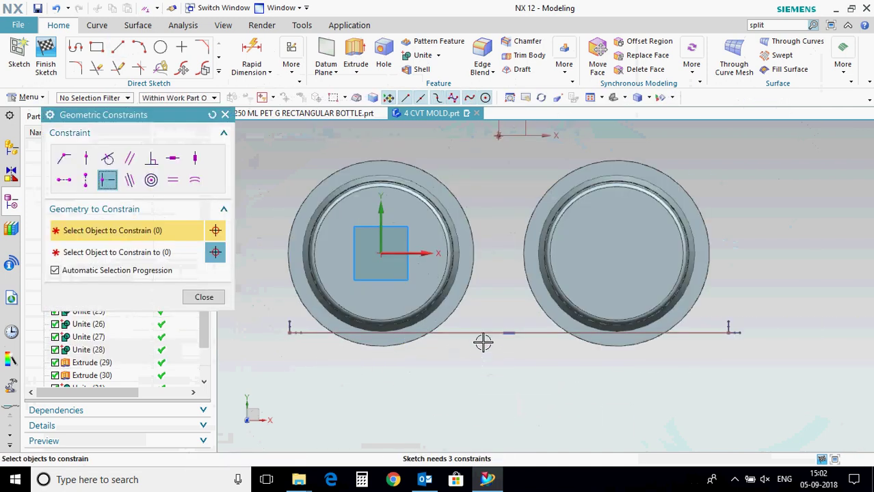
{"action": "left_click", "coordinate": [483, 333]}
{"action": "left_click", "coordinate": [498, 135]}
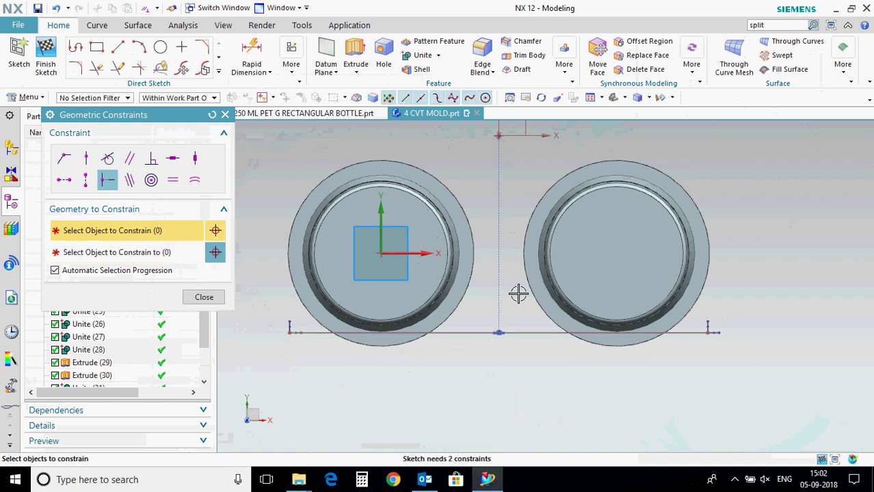
Dimension the line 2 mm inside the flange's outer edge.
{"action": "key", "text": "Escape"}
{"action": "key", "text": "d"}
{"action": "scroll", "coordinate": [479, 370], "scroll_direction": "up", "scroll_amount": 3}
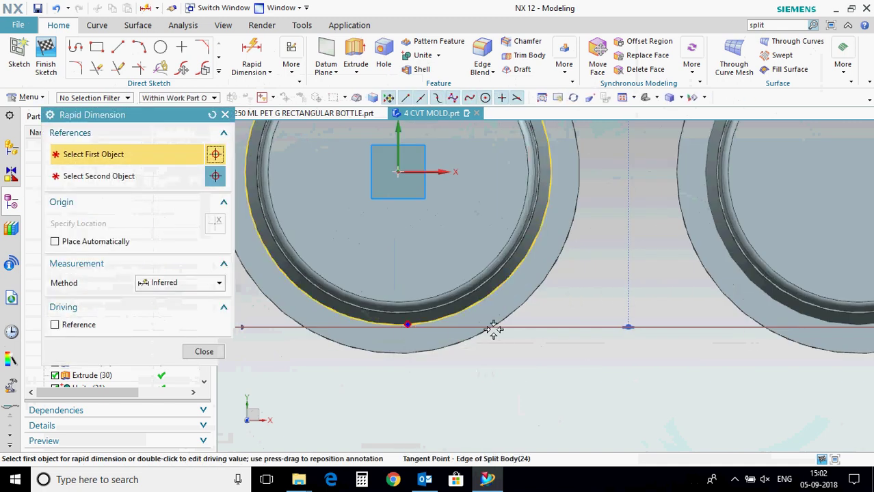
{"action": "left_click", "coordinate": [494, 331]}
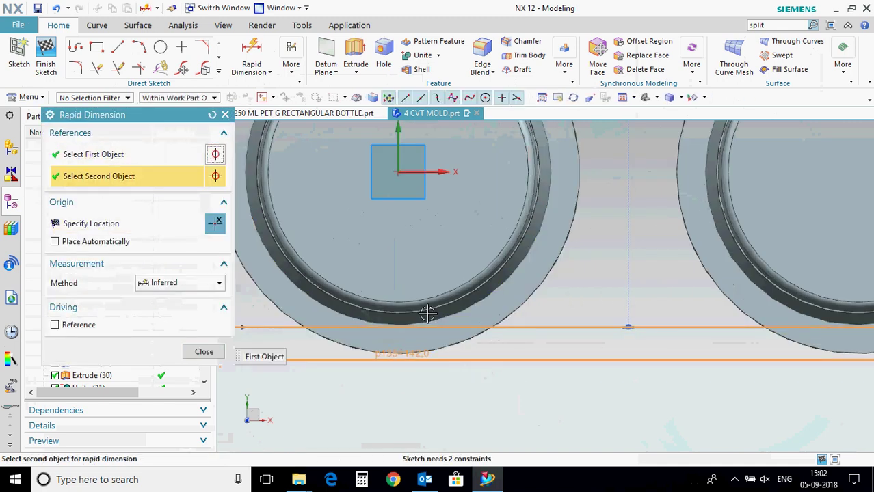
{"action": "left_click", "coordinate": [400, 354]}
{"action": "left_click", "coordinate": [532, 359]}
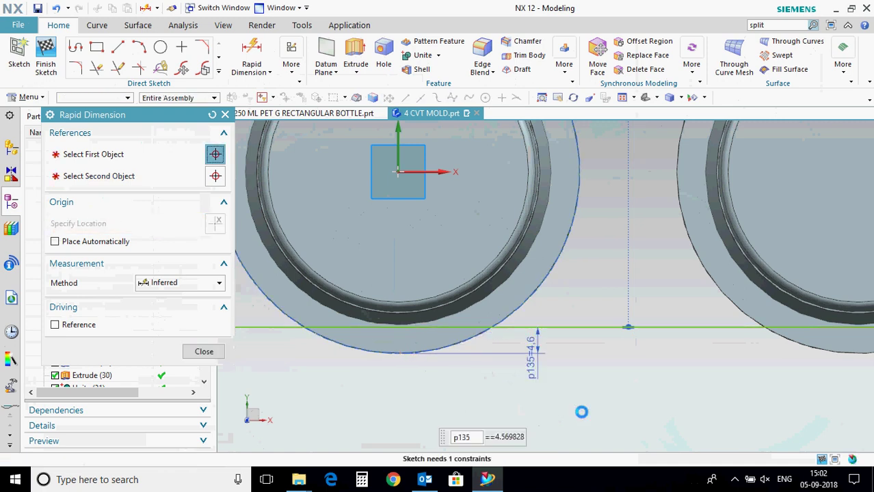
{"action": "type", "text": "2"}
{"action": "key", "text": "Return"}
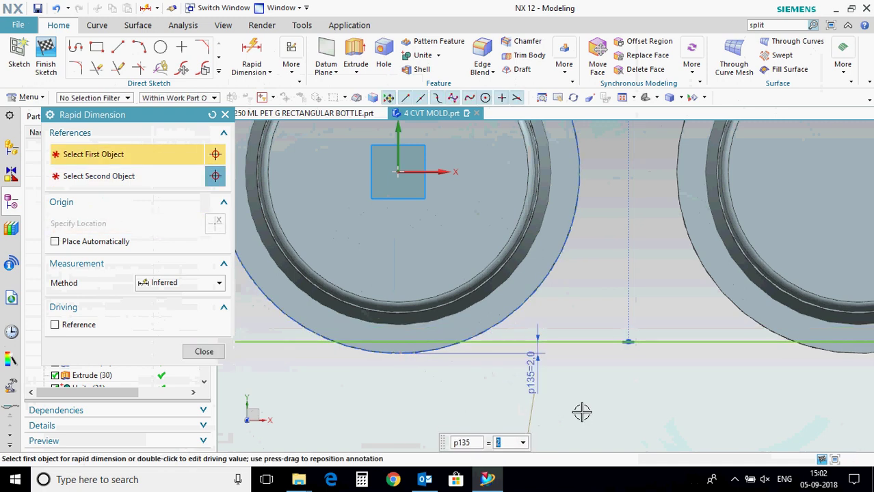
{"action": "scroll", "coordinate": [582, 412], "scroll_direction": "down", "scroll_amount": 3}
{"action": "key", "text": "Escape"}
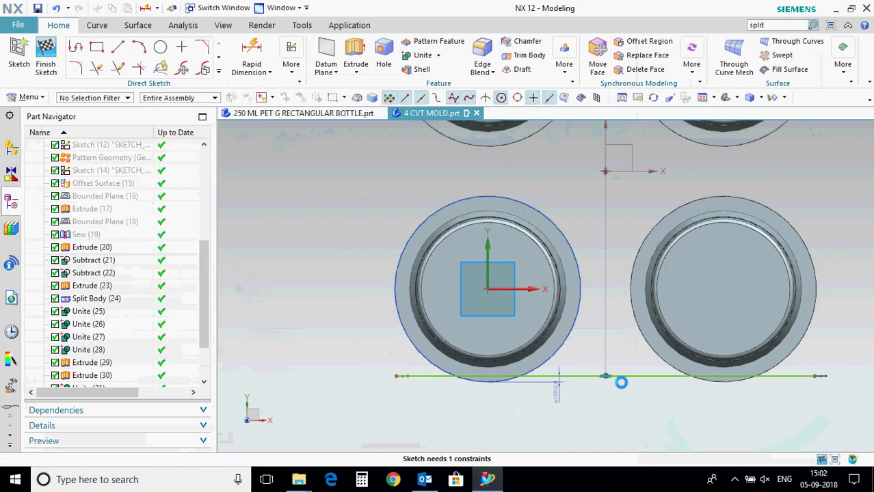
Dimension the horizontal line's length at 140 mm.
{"action": "left_click", "coordinate": [621, 379]}
{"action": "left_click", "coordinate": [543, 412]}
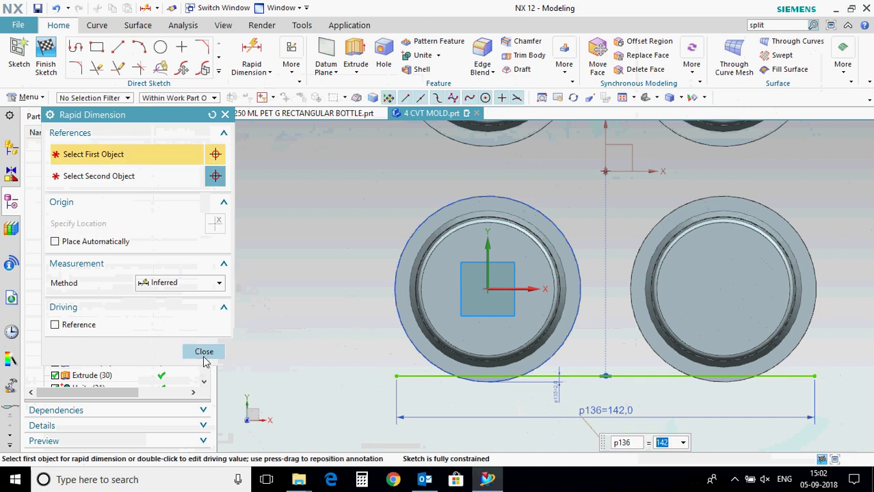
{"action": "key", "text": "Escape"}
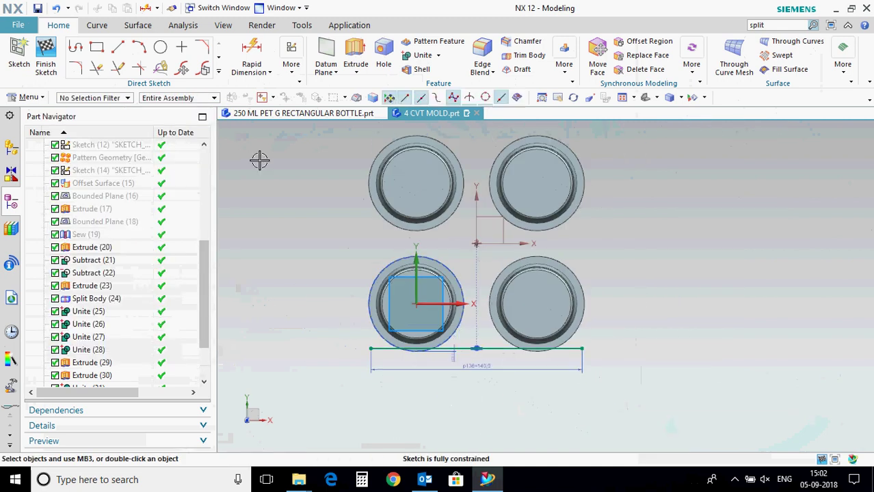
Open the sketch in the sketch task environment, mirror the line about the datum X axis, and finish the sketch.
{"action": "left_click", "coordinate": [291, 63]}
{"action": "left_click", "coordinate": [448, 197]}
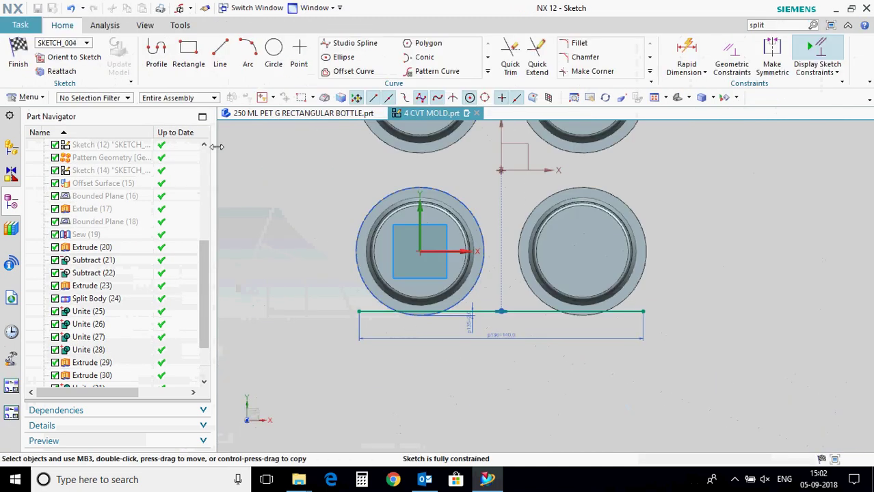
{"action": "left_click", "coordinate": [488, 71]}
{"action": "left_click", "coordinate": [353, 84]}
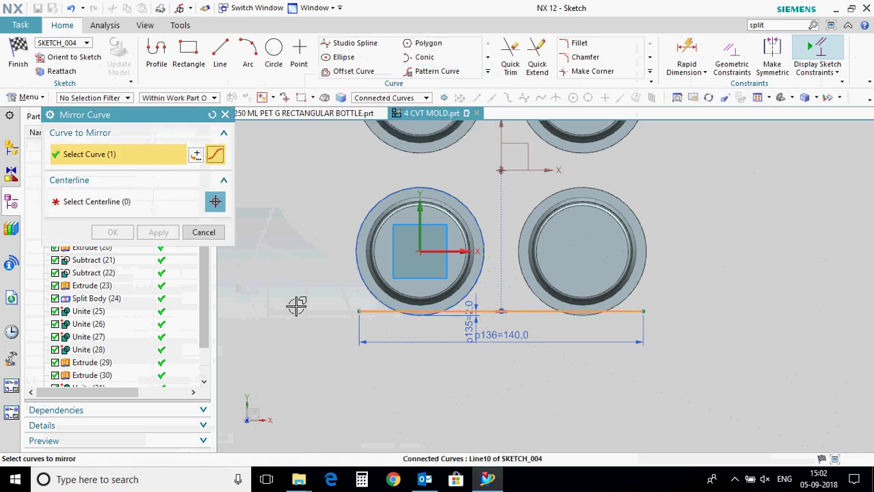
{"action": "left_click", "coordinate": [545, 170]}
{"action": "left_click", "coordinate": [113, 232]}
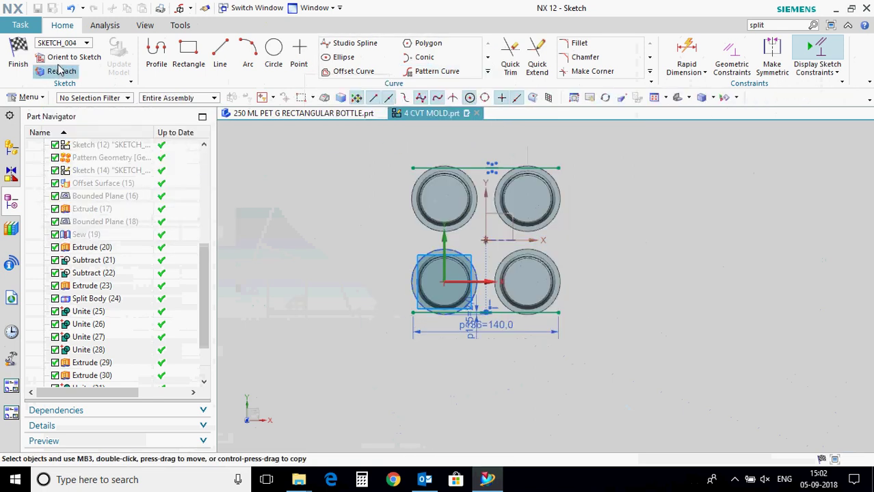
{"action": "left_click", "coordinate": [21, 60]}
Extrude both sketch lines from -5 to 15 mm downward with a two-sided offset of 0 to 5 mm, without boolean or draft.
{"action": "left_click", "coordinate": [164, 58]}
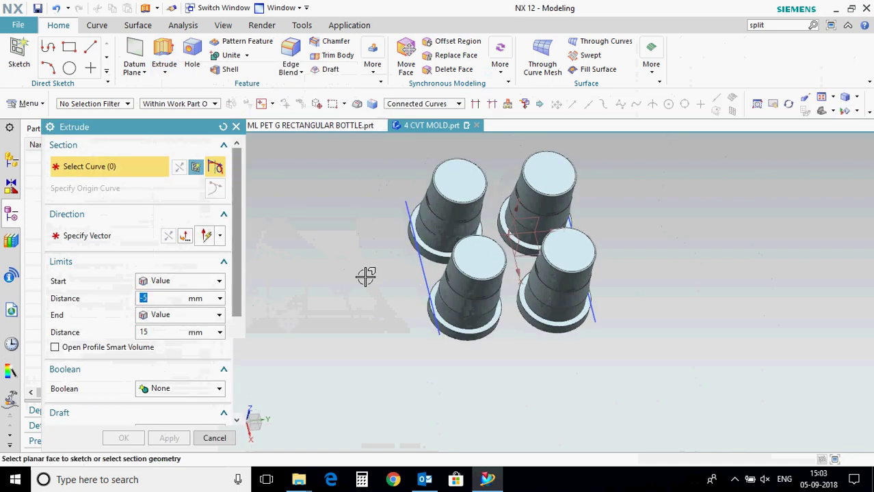
{"action": "left_click", "coordinate": [420, 270]}
{"action": "middle_click_drag", "start_coordinate": [449, 373], "coordinate": [410, 359]}
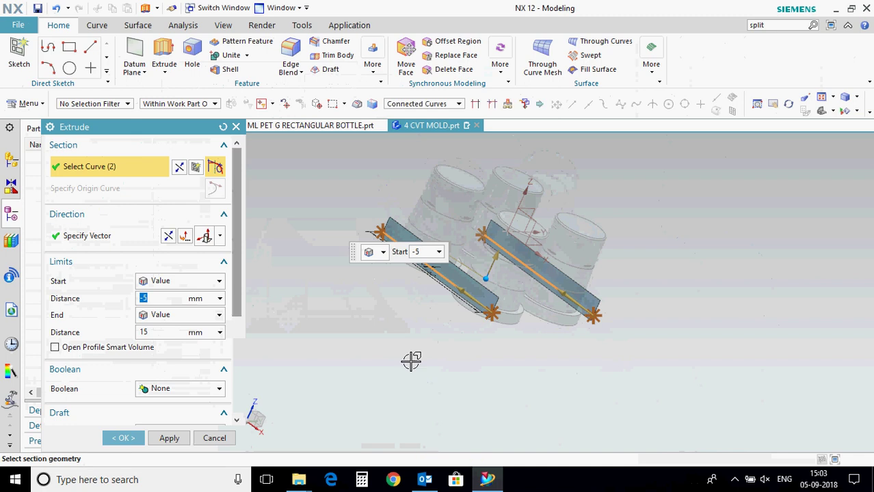
{"action": "scroll", "coordinate": [239, 314], "scroll_direction": "down", "scroll_amount": 3}
{"action": "left_click", "coordinate": [180, 354]}
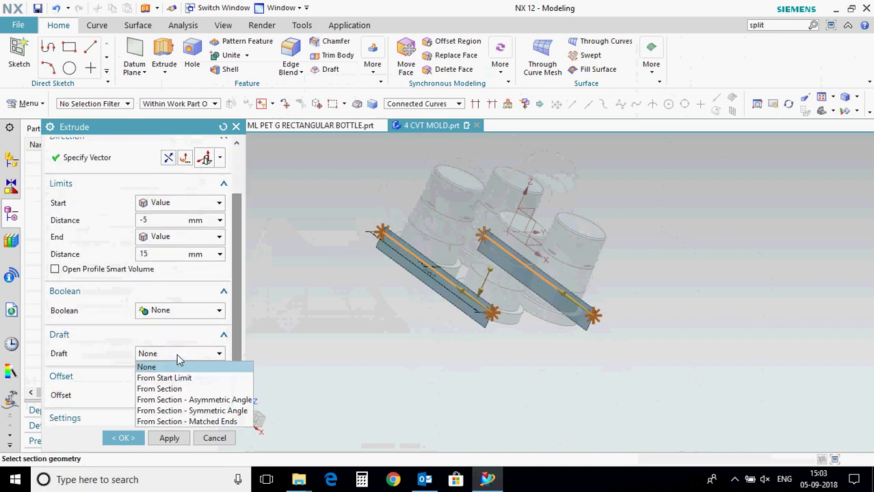
{"action": "left_click", "coordinate": [164, 365]}
{"action": "left_click", "coordinate": [179, 396]}
{"action": "left_click", "coordinate": [169, 430]}
{"action": "middle_click_drag", "start_coordinate": [312, 394], "coordinate": [423, 361]}
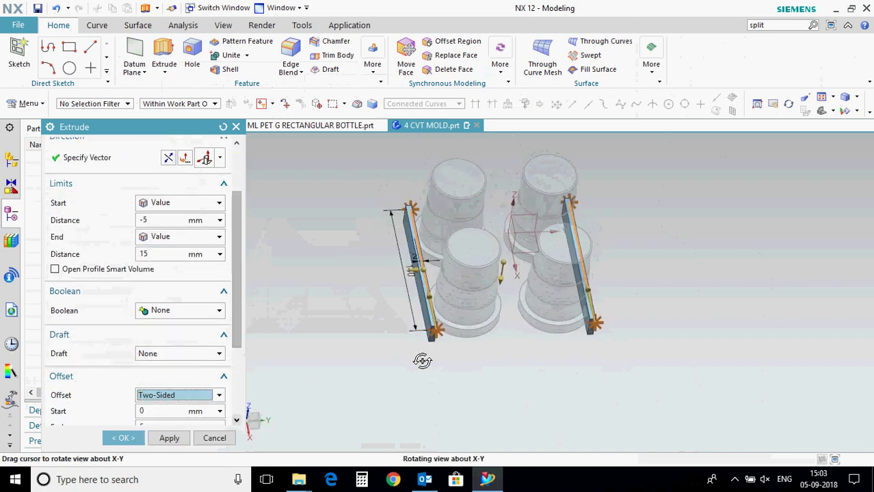
{"action": "scroll", "coordinate": [211, 409], "scroll_direction": "down", "scroll_amount": 3}
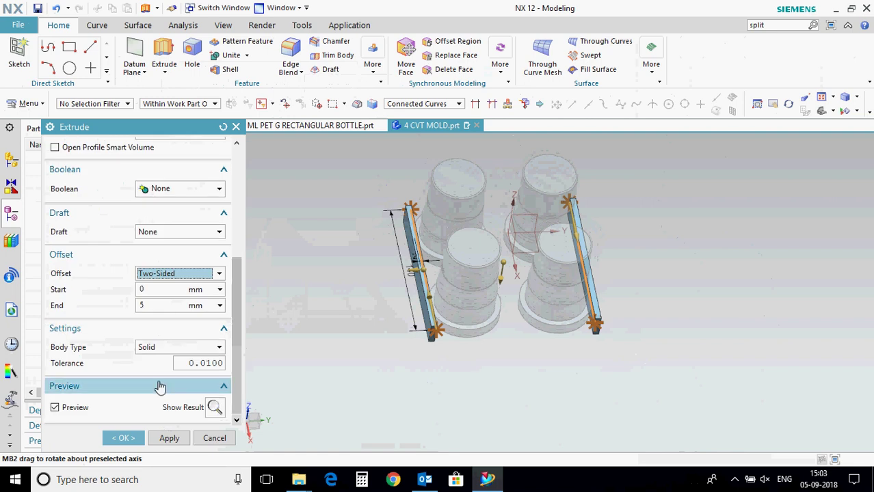
{"action": "left_click", "coordinate": [124, 438]}
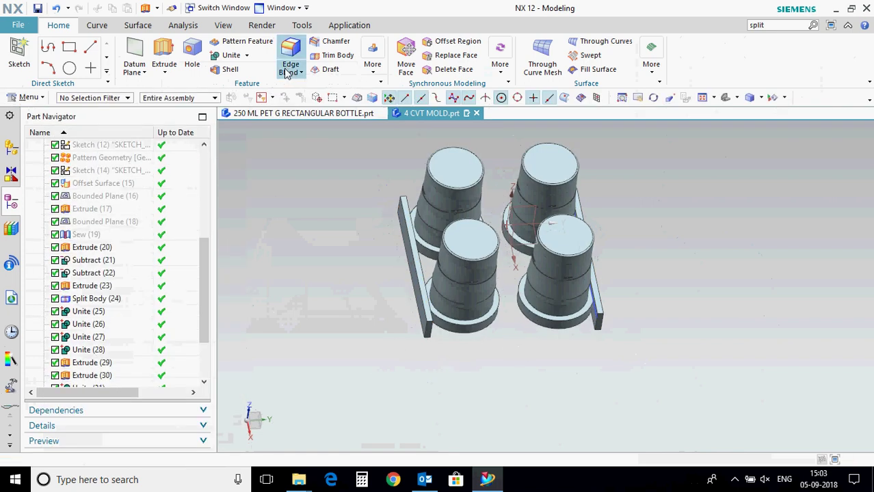
Subtract the left bar from the two adjacent core flanges, keeping the tool body only for the first cut.
{"action": "left_click", "coordinate": [242, 88]}
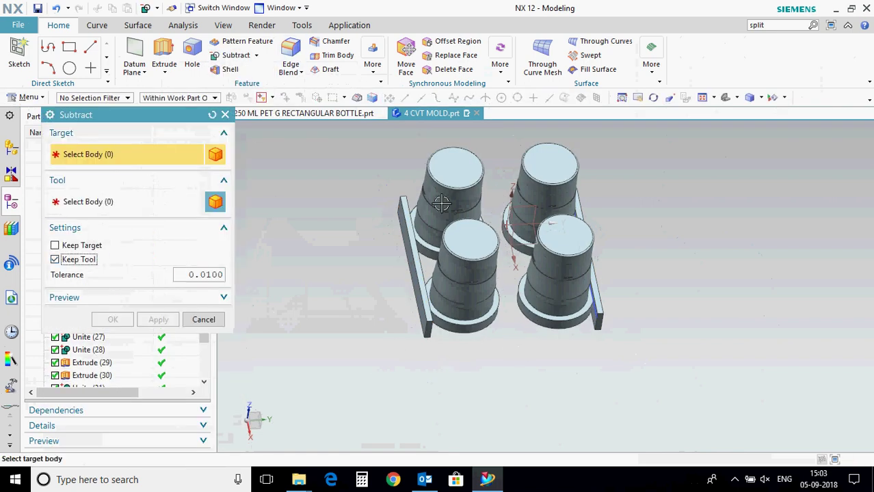
{"action": "left_click", "coordinate": [441, 203]}
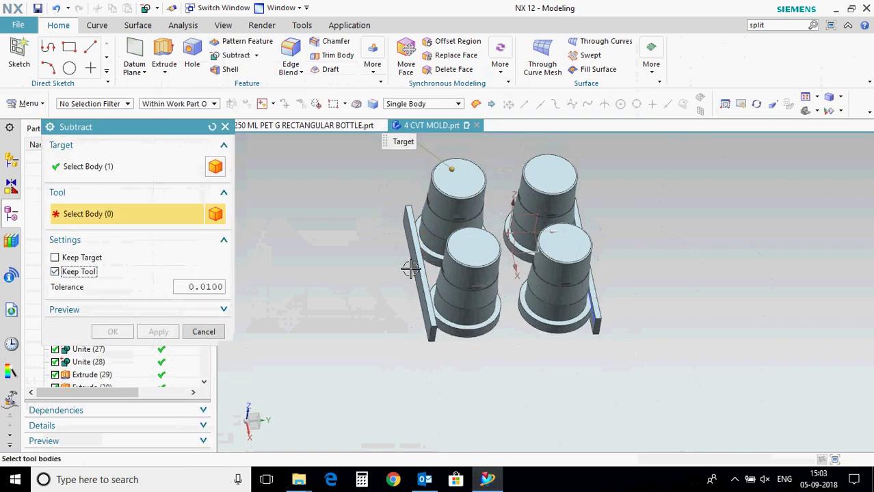
{"action": "left_click", "coordinate": [432, 335]}
{"action": "left_click", "coordinate": [72, 272]}
{"action": "left_click", "coordinate": [158, 332]}
Subtract the right bar from the two adjacent core flanges, keeping the tool body only for the first cut.
{"action": "left_click", "coordinate": [553, 202]}
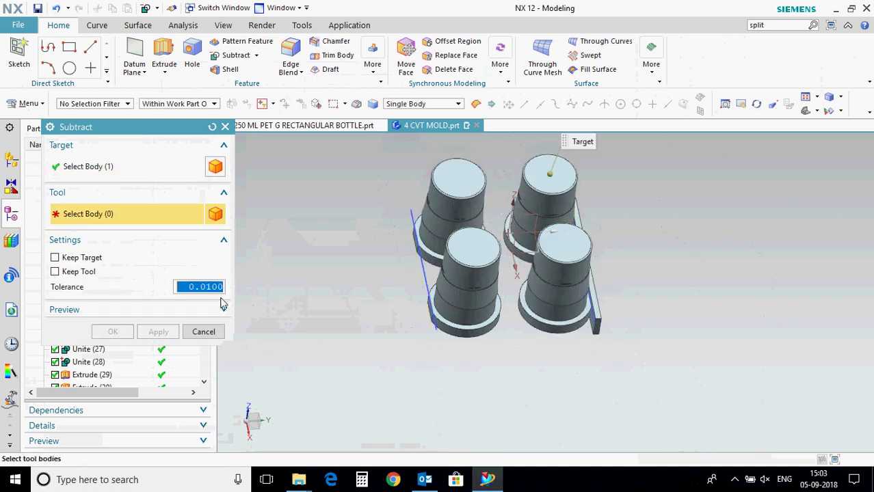
{"action": "left_click", "coordinate": [598, 344]}
{"action": "left_click", "coordinate": [158, 332]}
{"action": "left_click", "coordinate": [565, 243]}
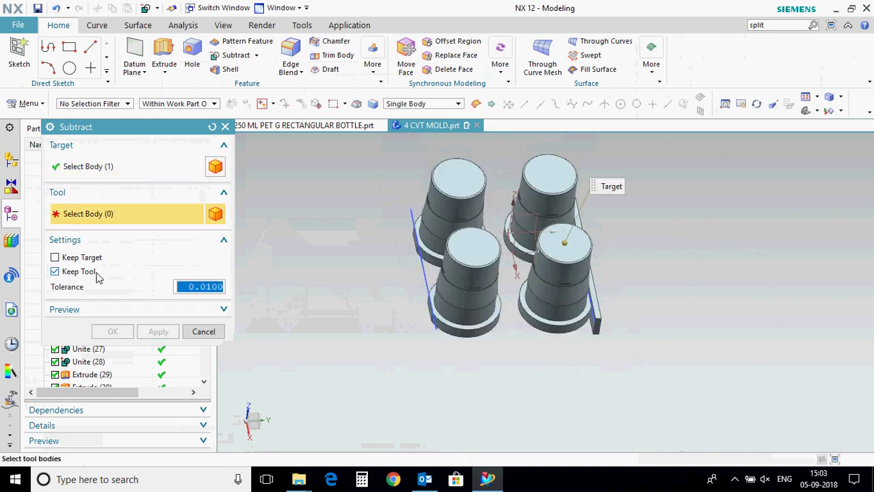
{"action": "left_click", "coordinate": [596, 323]}
{"action": "left_click", "coordinate": [118, 334]}
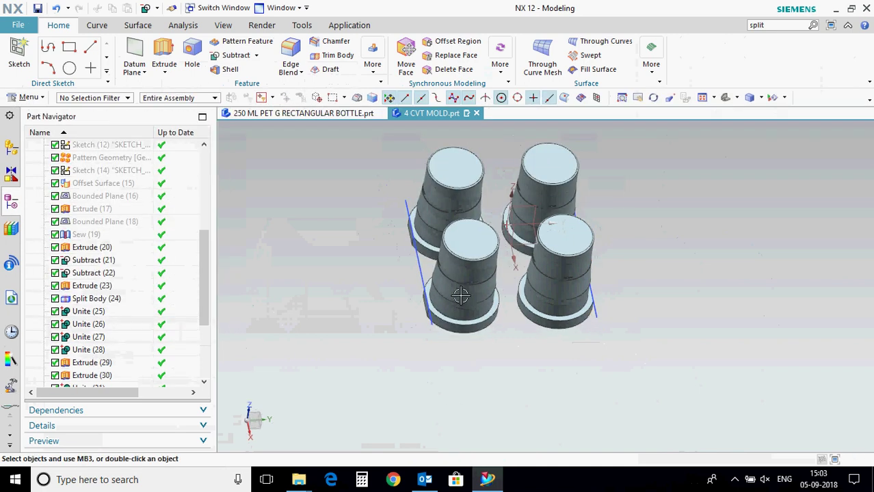
Hide the sketch lines used for the flange flats.
{"action": "double_click", "coordinate": [416, 269]}
{"action": "left_click", "coordinate": [47, 61]}
{"action": "key", "text": "ctrl+q"}
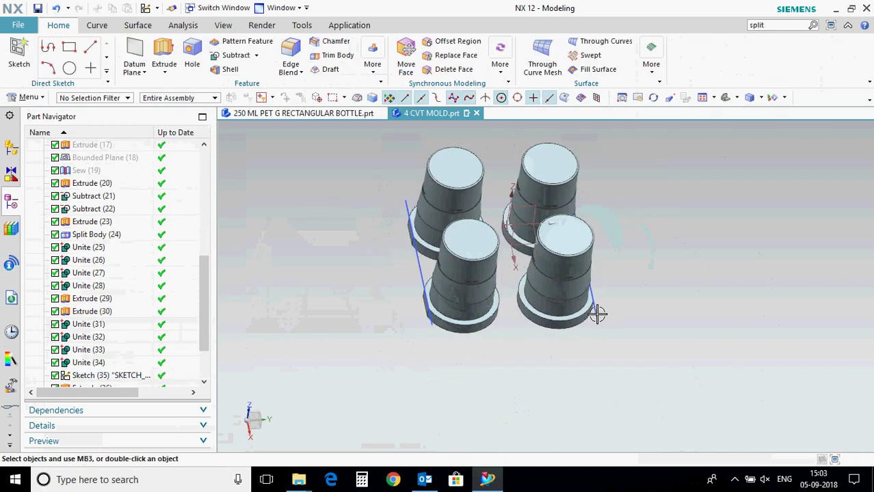
Blend the vertical edges of the flats on the core flanges with a 6 mm circular radius.
{"action": "scroll", "coordinate": [368, 243], "scroll_direction": "up", "scroll_amount": 3}
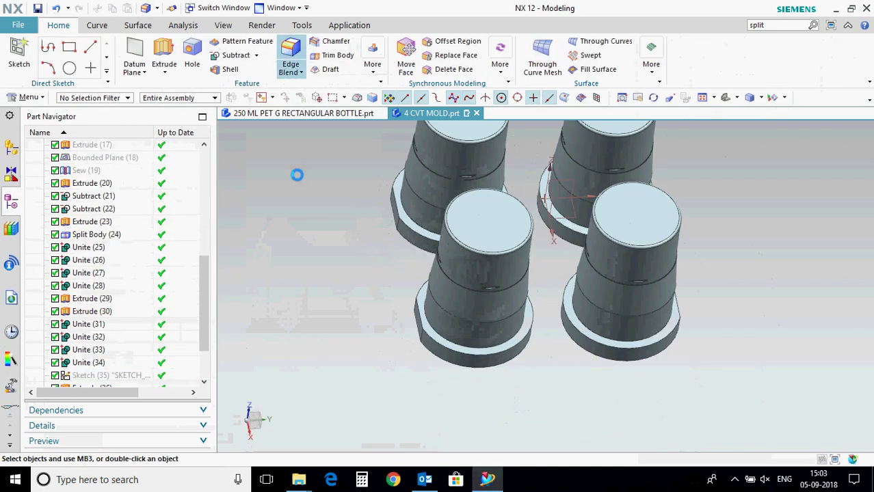
{"action": "scroll", "coordinate": [400, 201], "scroll_direction": "up", "scroll_amount": 5}
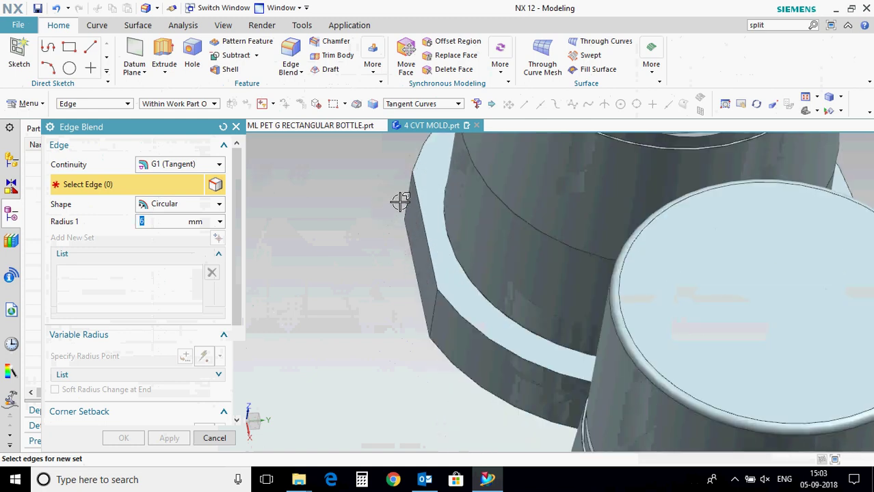
{"action": "left_click", "coordinate": [405, 209]}
{"action": "left_click", "coordinate": [437, 318]}
{"action": "scroll", "coordinate": [396, 229], "scroll_direction": "down", "scroll_amount": 5}
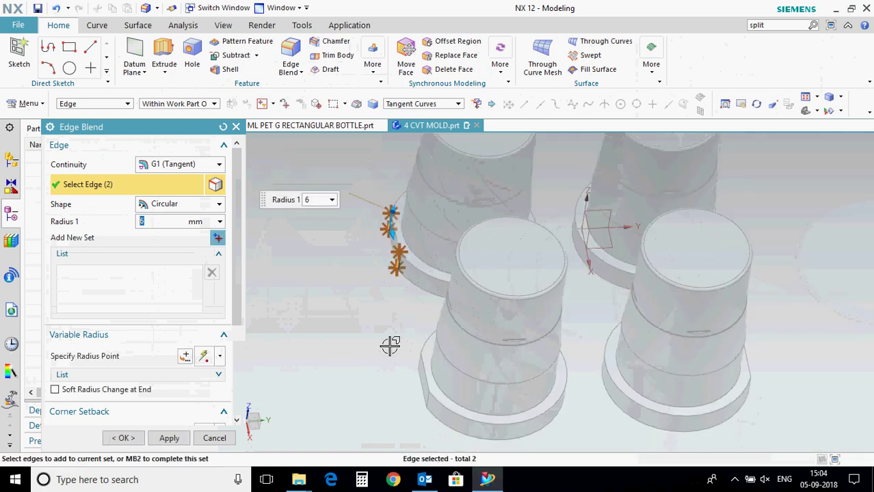
{"action": "scroll", "coordinate": [431, 290], "scroll_direction": "up", "scroll_amount": 6}
{"action": "left_click", "coordinate": [442, 340]}
{"action": "left_click", "coordinate": [442, 340]}
{"action": "scroll", "coordinate": [578, 357], "scroll_direction": "down", "scroll_amount": 5}
{"action": "middle_click_drag", "start_coordinate": [577, 358], "coordinate": [519, 364]}
{"action": "scroll", "coordinate": [520, 364], "scroll_direction": "up", "scroll_amount": 5}
{"action": "left_click", "coordinate": [597, 310]}
{"action": "scroll", "coordinate": [596, 309], "scroll_direction": "down", "scroll_amount": 5}
{"action": "scroll", "coordinate": [665, 232], "scroll_direction": "up", "scroll_amount": 5}
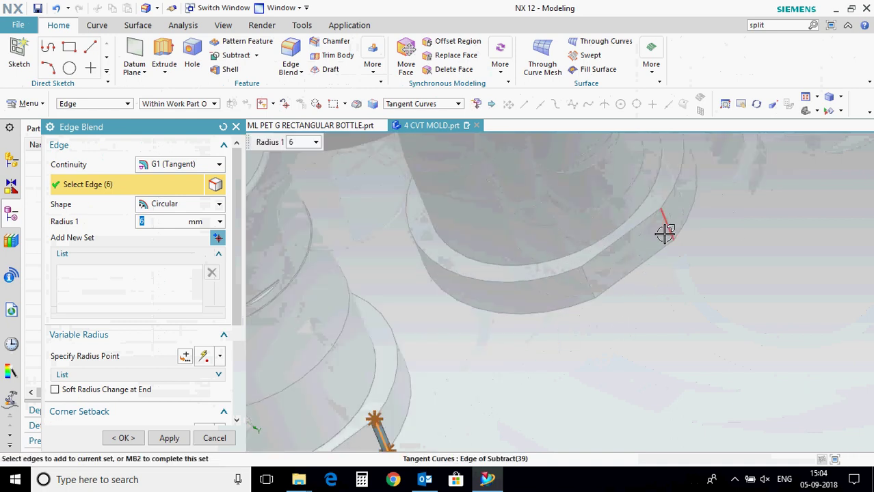
{"action": "left_click", "coordinate": [137, 437]}
Change the display colour of the four core inserts to magenta.
{"action": "scroll", "coordinate": [698, 258], "scroll_direction": "down", "scroll_amount": 5}
{"action": "middle_click_drag", "start_coordinate": [699, 258], "coordinate": [594, 332]}
{"action": "scroll", "coordinate": [505, 384], "scroll_direction": "down", "scroll_amount": 2}
{"action": "left_click", "coordinate": [225, 25]}
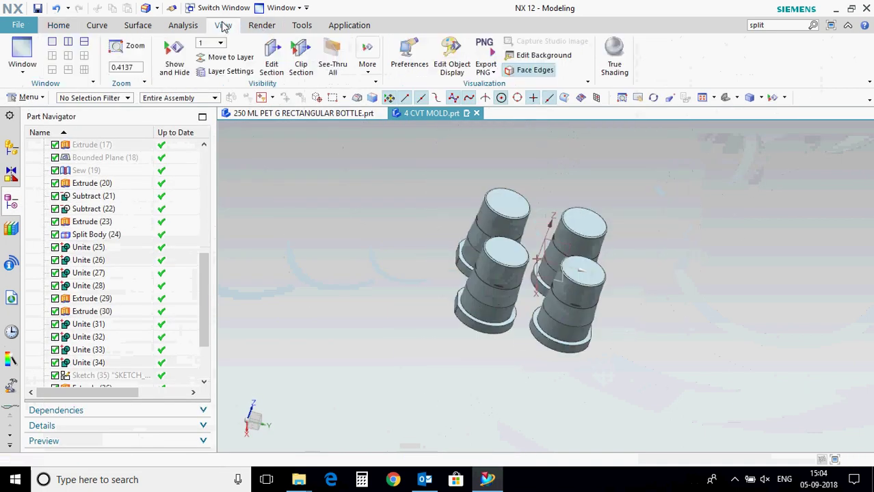
{"action": "left_click", "coordinate": [479, 237]}
{"action": "left_click", "coordinate": [498, 292]}
{"action": "left_click", "coordinate": [158, 433]}
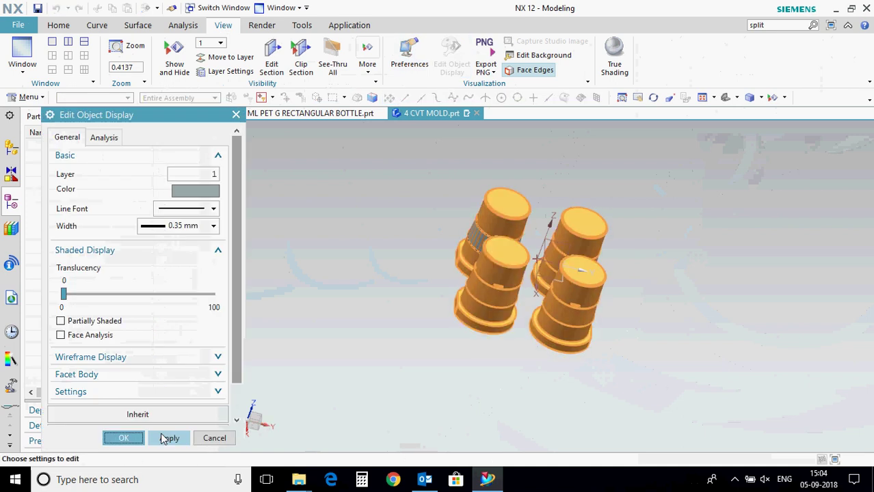
{"action": "left_click", "coordinate": [193, 191]}
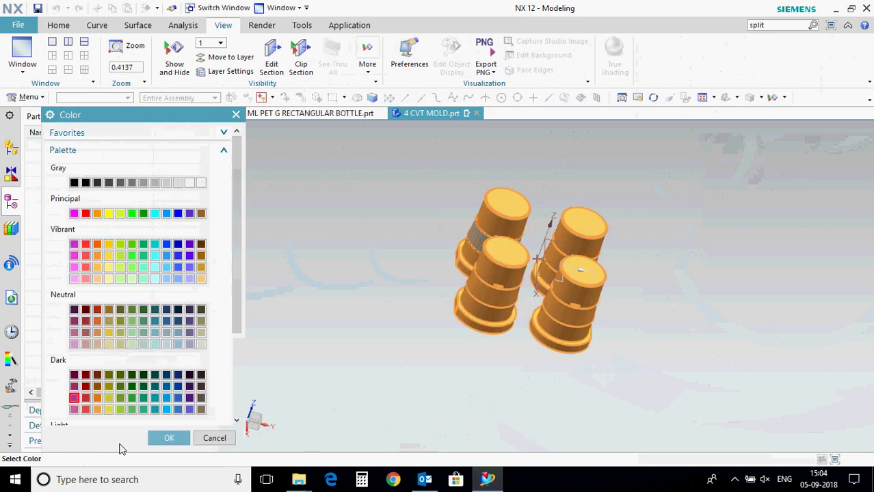
{"action": "left_click", "coordinate": [169, 438]}
{"action": "left_click", "coordinate": [121, 437]}
Try hiding the grey ring body that overlaps the rear-left core insert.
{"action": "scroll", "coordinate": [468, 241], "scroll_direction": "up", "scroll_amount": 5}
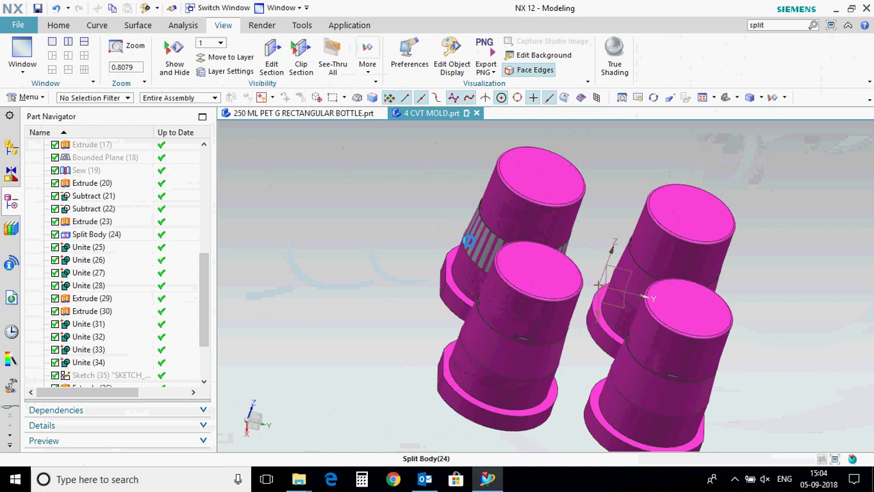
{"action": "left_click", "coordinate": [469, 241]}
{"action": "left_click", "coordinate": [390, 252]}
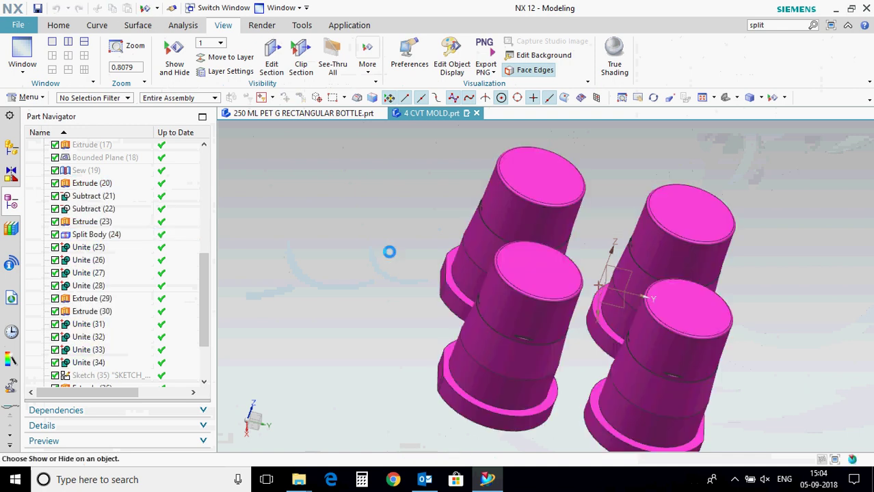
{"action": "key", "text": "Escape"}
Unite the grey ring body with the magenta core insert it overlaps.
{"action": "scroll", "coordinate": [493, 236], "scroll_direction": "up", "scroll_amount": 3}
{"action": "middle_click_drag", "start_coordinate": [446, 240], "coordinate": [473, 254]}
{"action": "scroll", "coordinate": [447, 359], "scroll_direction": "up", "scroll_amount": 4}
{"action": "scroll", "coordinate": [301, 219], "scroll_direction": "down", "scroll_amount": 2}
{"action": "left_click", "coordinate": [59, 25]}
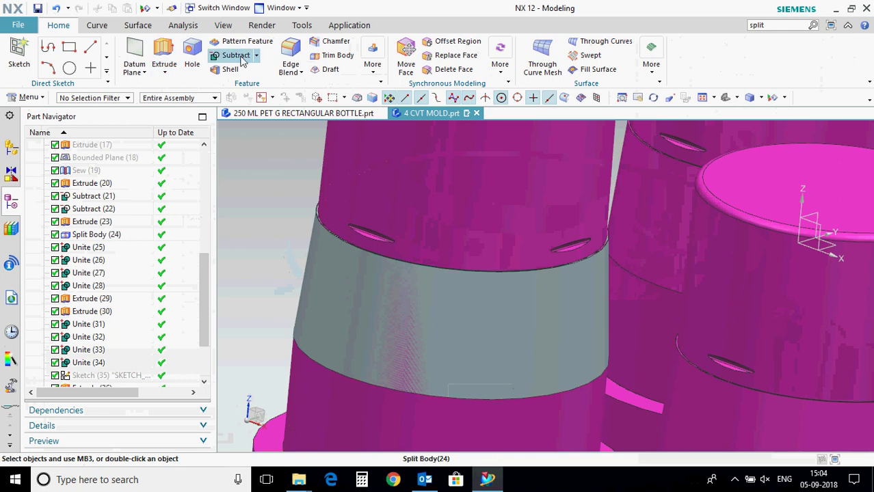
{"action": "left_click", "coordinate": [256, 55]}
{"action": "left_click", "coordinate": [236, 71]}
{"action": "left_click", "coordinate": [336, 193]}
{"action": "left_click", "coordinate": [346, 292]}
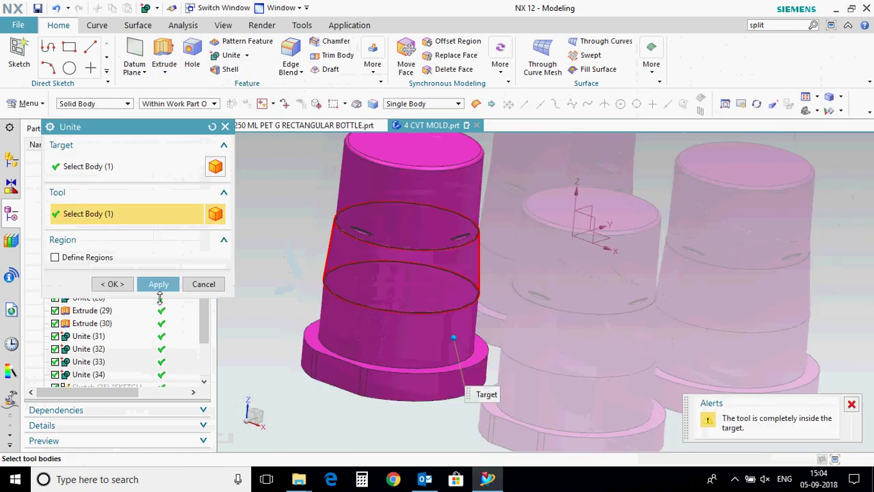
{"action": "middle_click", "coordinate": [161, 298]}
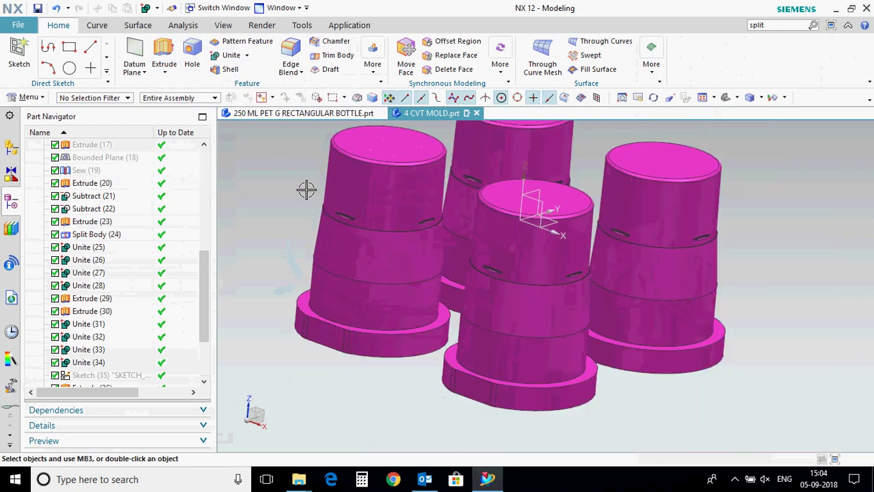
Show all solid bodies of the mold.
{"action": "key", "text": "ctrl+w"}
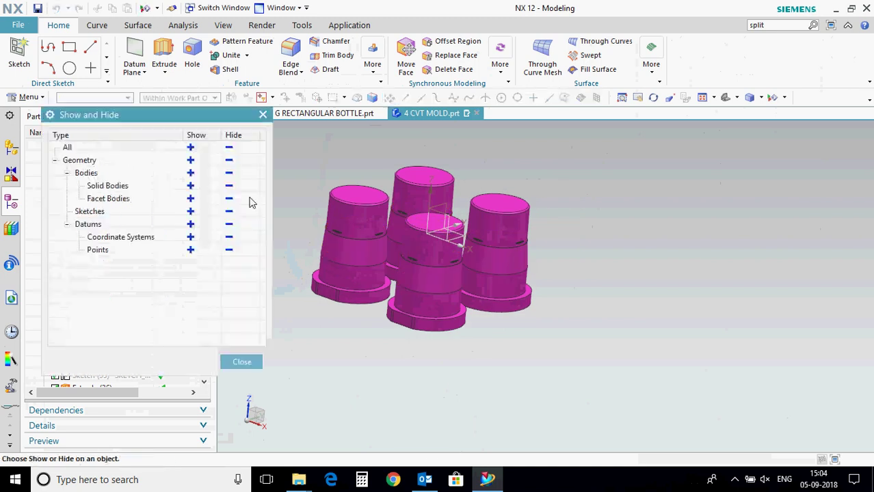
{"action": "left_click", "coordinate": [191, 186]}
{"action": "left_click", "coordinate": [241, 362]}
Set up a 30 mm downward extrusion without boolean from the four bottom outline edges of the core plate.
{"action": "middle_click_drag", "start_coordinate": [516, 348], "coordinate": [421, 351]}
{"action": "left_click", "coordinate": [157, 57]}
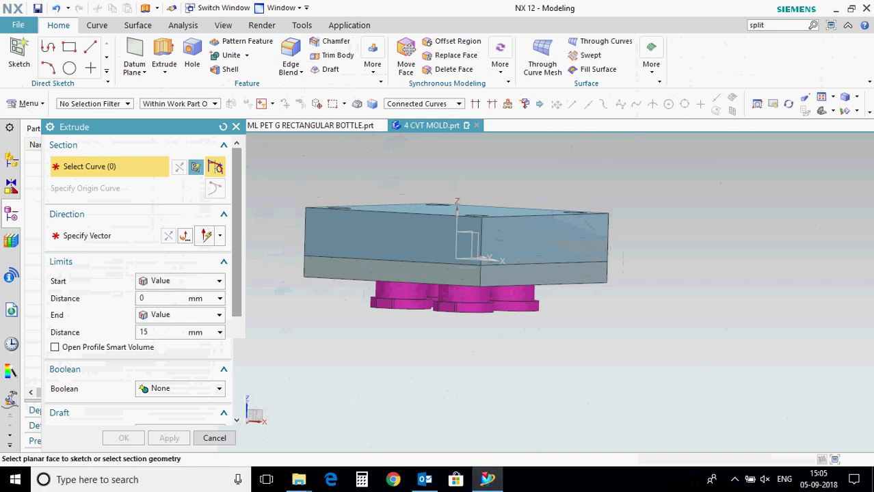
{"action": "left_click", "coordinate": [327, 279]}
{"action": "left_click", "coordinate": [551, 284]}
{"action": "middle_click_drag", "start_coordinate": [660, 343], "coordinate": [531, 361]}
{"action": "left_click", "coordinate": [558, 279]}
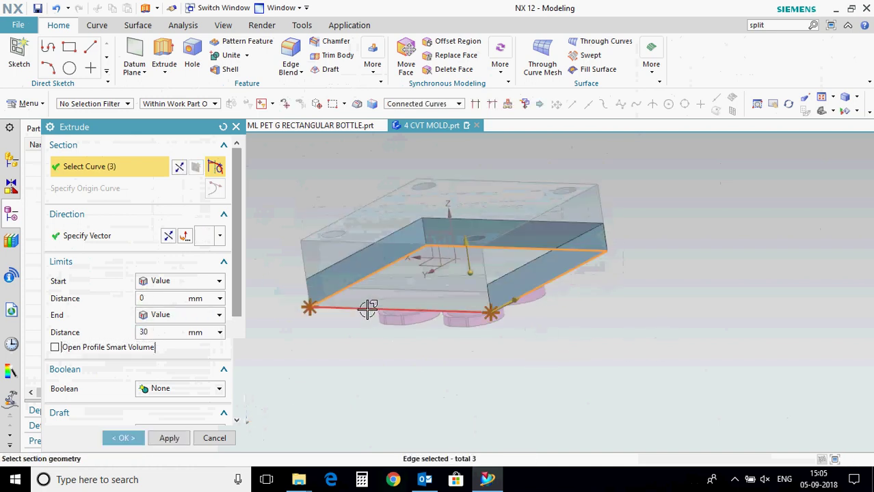
{"action": "left_click", "coordinate": [367, 306]}
{"action": "middle_click_drag", "start_coordinate": [366, 307], "coordinate": [440, 342]}
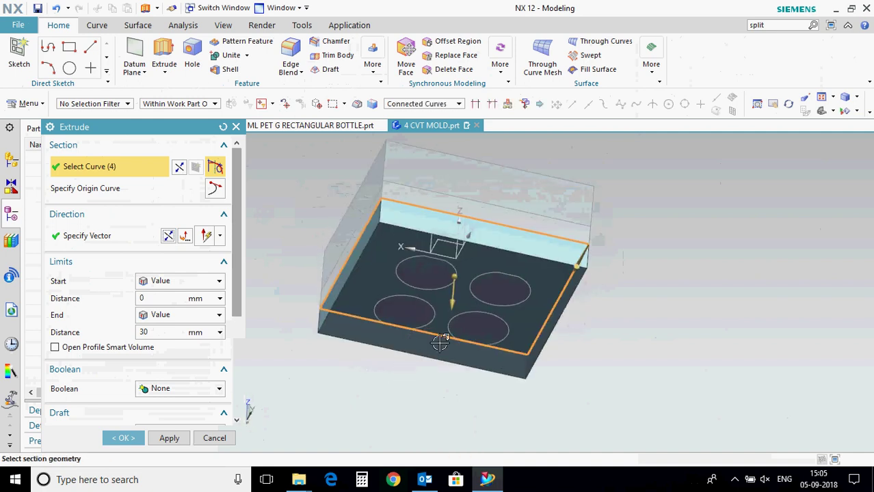
Add the four corner hole edges to the extrusion section and create the lower plate.
{"action": "scroll", "coordinate": [375, 195], "scroll_direction": "up", "scroll_amount": 3}
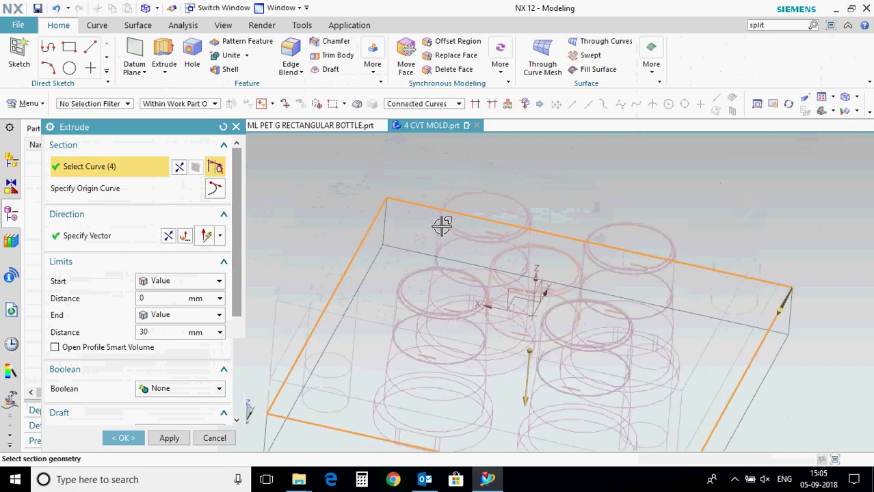
{"action": "left_click", "coordinate": [340, 387]}
{"action": "scroll", "coordinate": [497, 375], "scroll_direction": "down", "scroll_amount": 3}
{"action": "scroll", "coordinate": [396, 371], "scroll_direction": "up", "scroll_amount": 3}
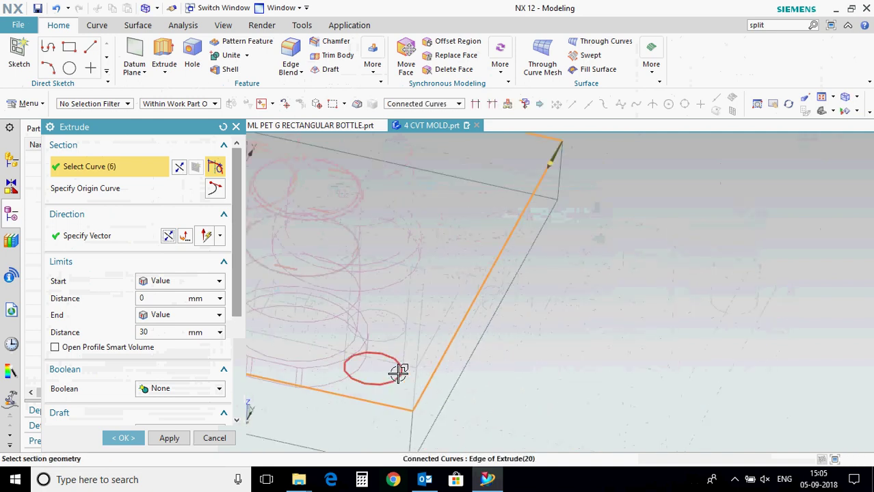
{"action": "left_click", "coordinate": [396, 370]}
{"action": "scroll", "coordinate": [478, 329], "scroll_direction": "down", "scroll_amount": 3}
{"action": "left_click", "coordinate": [488, 251]}
{"action": "left_click", "coordinate": [123, 438]}
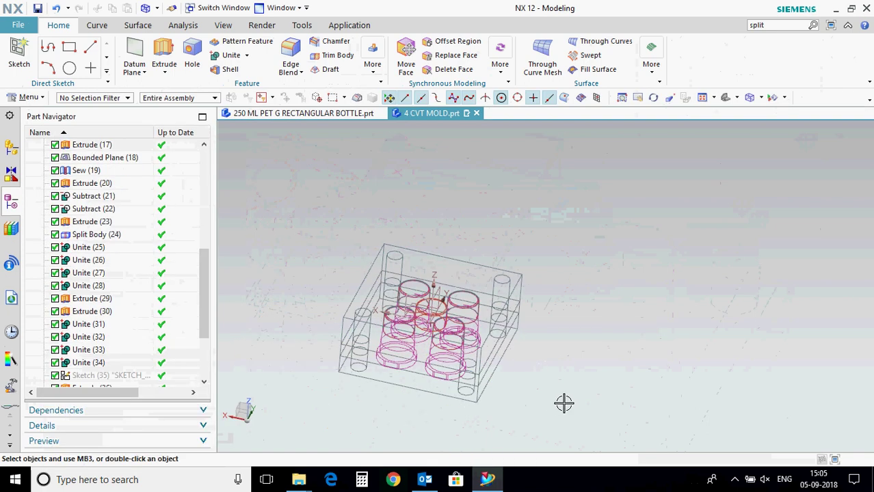
Subtract the four core inserts from the new lower plate, keeping the inserts as tool bodies.
{"action": "mouse_move", "coordinate": [565, 337]}
{"action": "middle_mouse_down"}
{"action": "mouse_move", "coordinate": [572, 360]}
{"action": "mouse_move", "coordinate": [573, 327]}
{"action": "middle_mouse_up"}
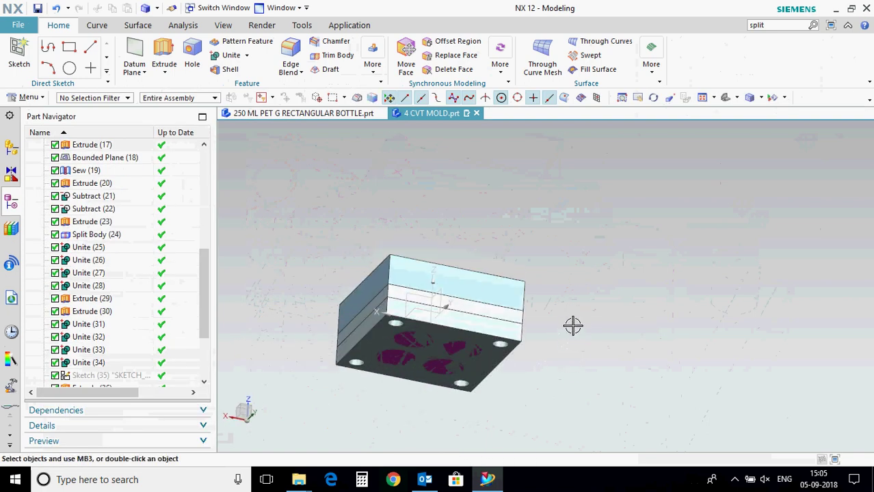
{"action": "left_click", "coordinate": [247, 56]}
{"action": "left_click", "coordinate": [239, 88]}
{"action": "scroll", "coordinate": [438, 324], "scroll_direction": "up", "scroll_amount": 4}
{"action": "left_click", "coordinate": [476, 321]}
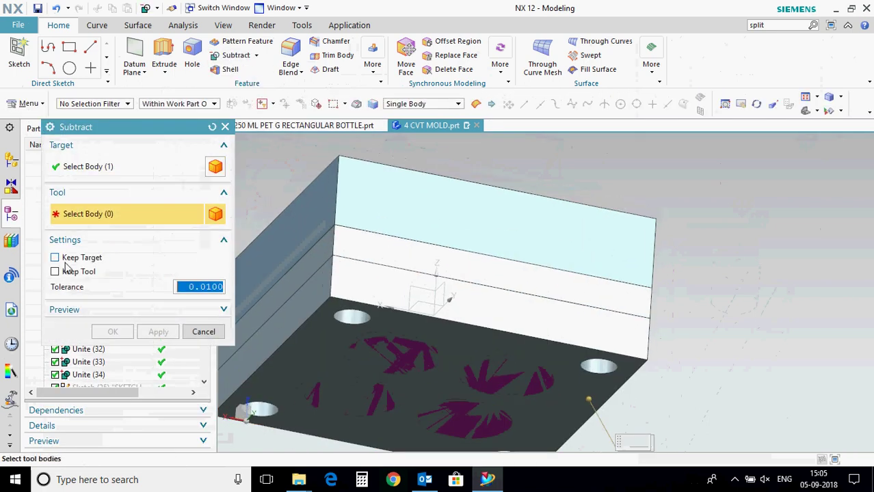
{"action": "middle_click_drag", "start_coordinate": [358, 432], "coordinate": [304, 275], "text": "shift"}
{"action": "left_click", "coordinate": [305, 245]}
{"action": "left_click", "coordinate": [349, 202]}
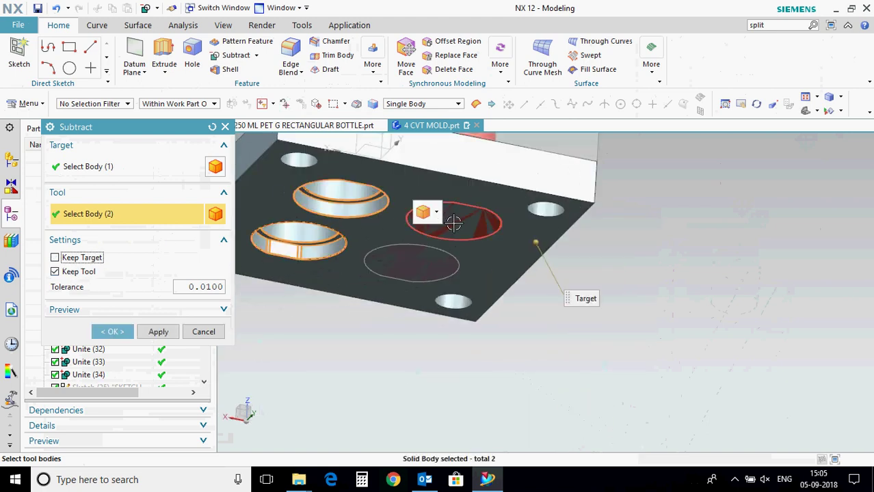
{"action": "left_click", "coordinate": [453, 222]}
{"action": "left_click", "coordinate": [414, 264]}
{"action": "scroll", "coordinate": [512, 323], "scroll_direction": "down", "scroll_amount": 2}
{"action": "left_click", "coordinate": [113, 332]}
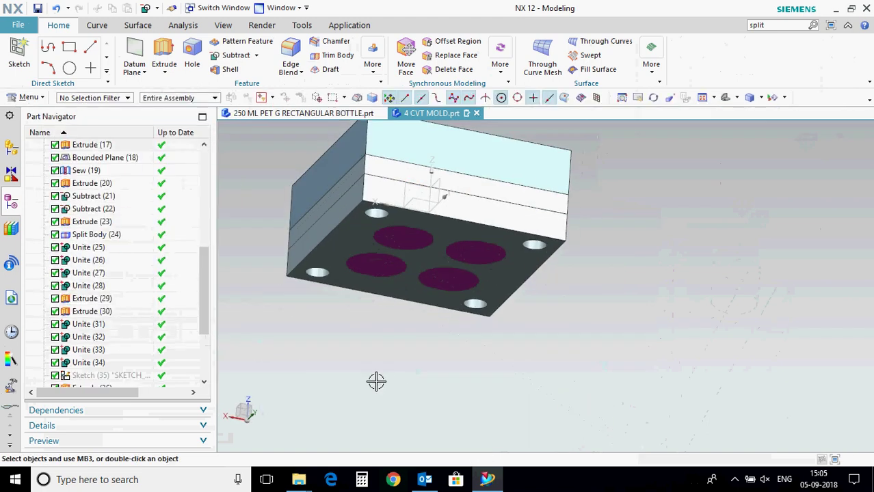
Hide the lower plate, the cavity block and the body covering the core tops with Immediate Hide.
{"action": "key", "text": "ctrl+shift+i"}
{"action": "left_click", "coordinate": [480, 207]}
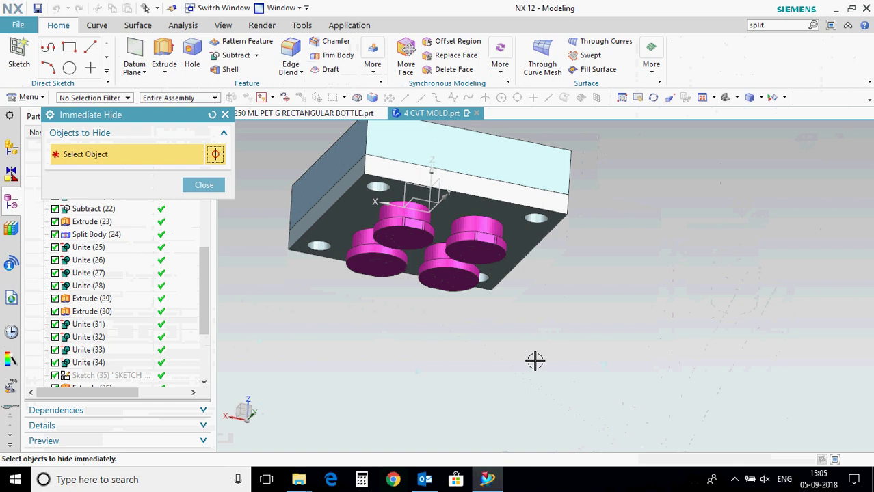
{"action": "middle_click_drag", "start_coordinate": [535, 360], "coordinate": [542, 367]}
{"action": "left_click", "coordinate": [525, 180]}
{"action": "key", "text": "Home"}
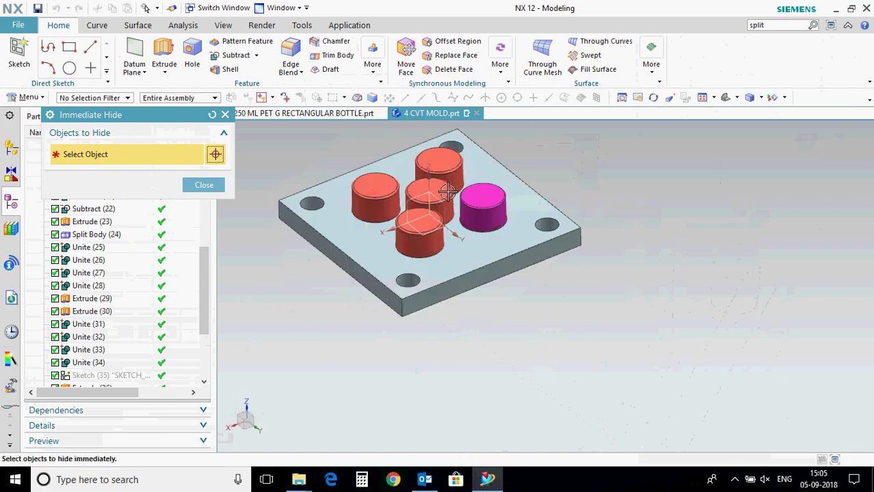
{"action": "left_click", "coordinate": [446, 193]}
{"action": "left_click", "coordinate": [204, 185]}
Subtract the four magenta core inserts from the core plate, keeping the inserts as tool bodies.
{"action": "left_click", "coordinate": [236, 55]}
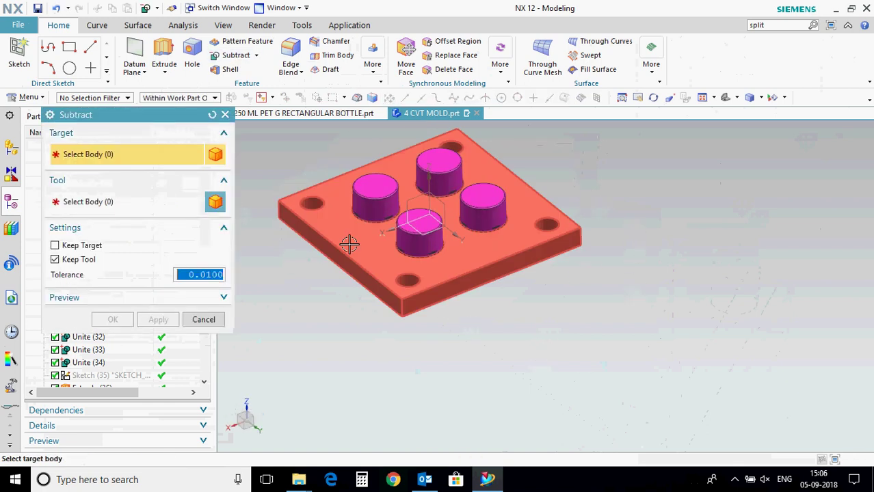
{"action": "left_click", "coordinate": [347, 244]}
{"action": "left_click", "coordinate": [419, 239]}
{"action": "left_click", "coordinate": [433, 258]}
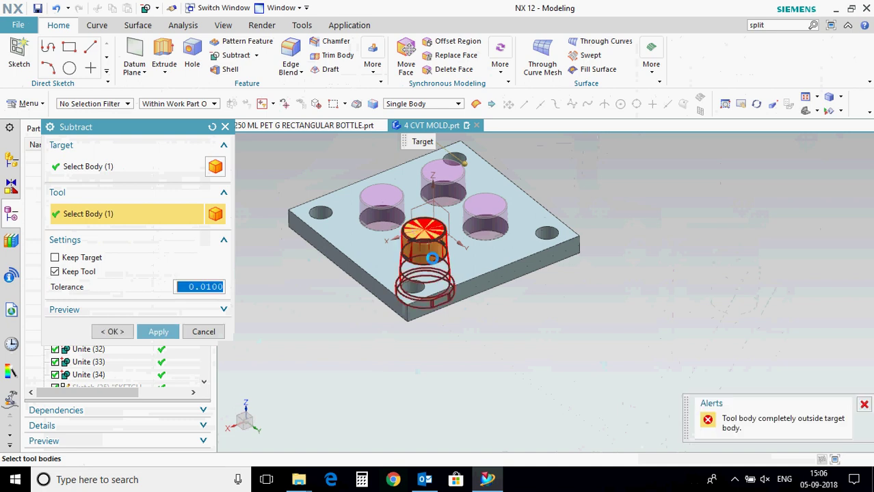
{"action": "left_click", "coordinate": [382, 222]}
{"action": "left_click", "coordinate": [443, 188]}
{"action": "left_click", "coordinate": [486, 217]}
{"action": "middle_click", "coordinate": [576, 291]}
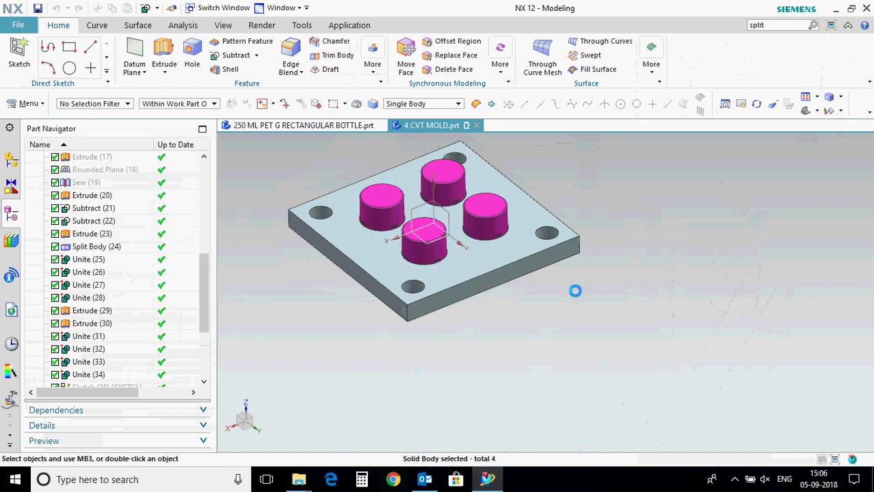
{"action": "scroll", "coordinate": [394, 259], "scroll_direction": "up", "scroll_amount": 1}
{"action": "middle_click_drag", "start_coordinate": [394, 261], "coordinate": [396, 325]}
{"action": "scroll", "coordinate": [386, 335], "scroll_direction": "up", "scroll_amount": 1}
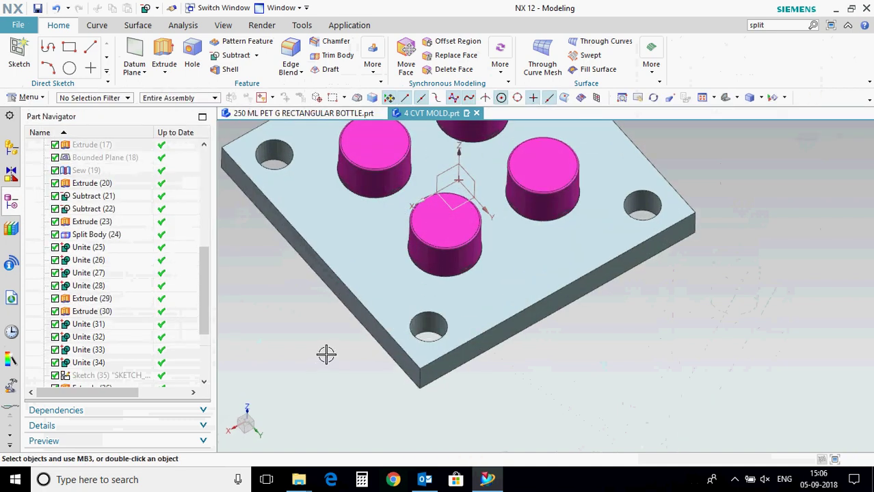
Show all the mold's hidden solid bodies again.
{"action": "key", "text": "ctrl+w"}
{"action": "left_click", "coordinate": [187, 185]}
{"action": "left_click", "coordinate": [231, 361]}
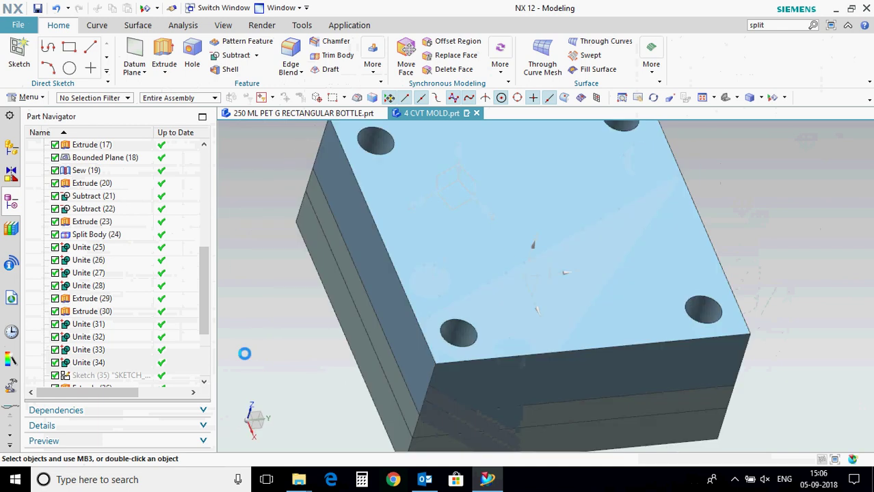
Extrude the four outer bottom edges of the lowest plate 30 mm downward as a separate solid plate.
{"action": "middle_click_drag", "start_coordinate": [332, 186], "coordinate": [381, 323]}
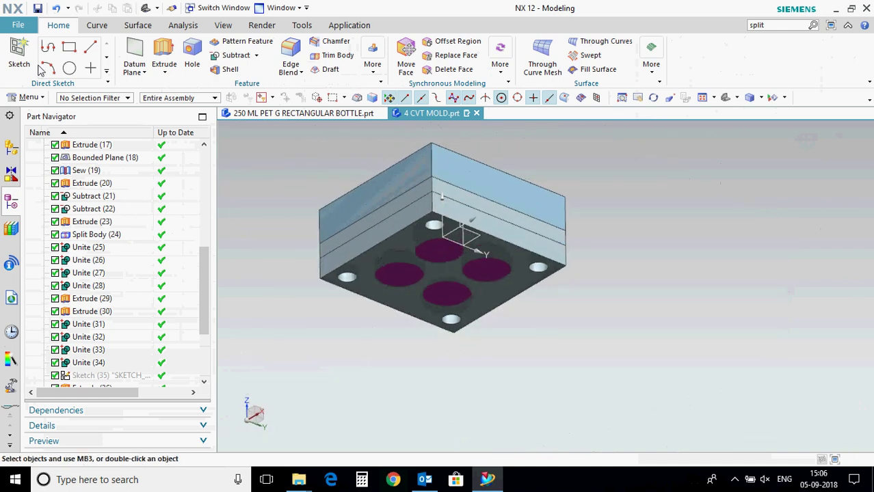
{"action": "left_click", "coordinate": [159, 61]}
{"action": "scroll", "coordinate": [403, 230], "scroll_direction": "up", "scroll_amount": 2}
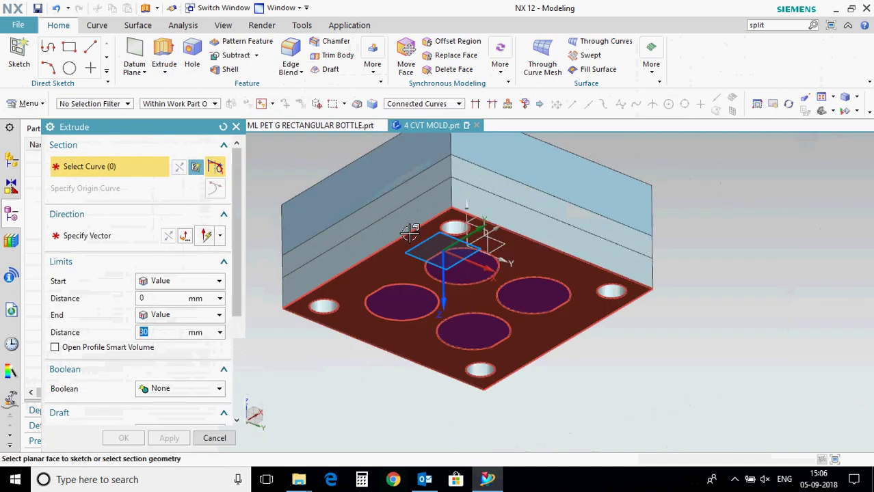
{"action": "left_click", "coordinate": [412, 230]}
{"action": "left_click", "coordinate": [542, 244]}
{"action": "left_click", "coordinate": [594, 320]}
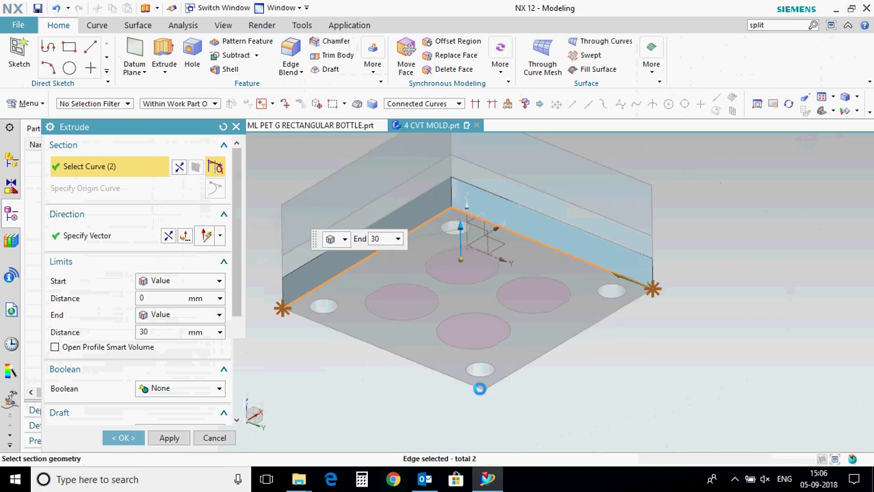
{"action": "left_click", "coordinate": [419, 363]}
{"action": "left_click", "coordinate": [169, 237]}
{"action": "left_click", "coordinate": [139, 441]}
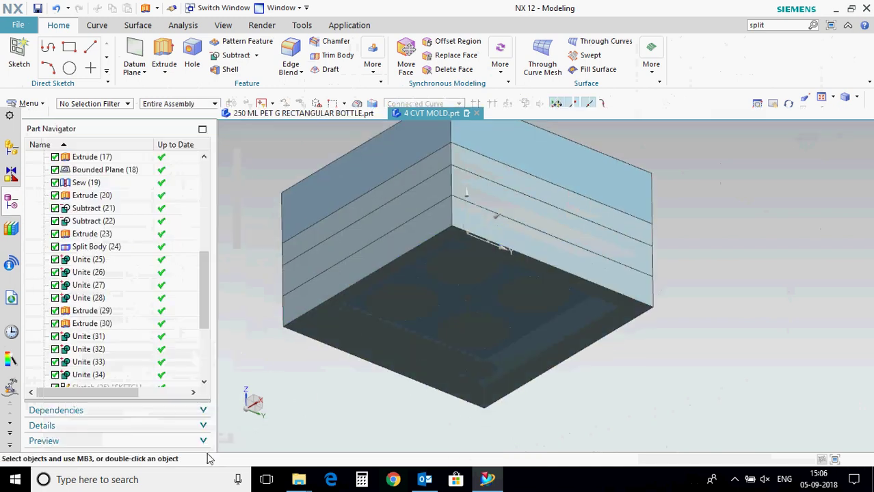
{"action": "scroll", "coordinate": [382, 231], "scroll_direction": "down", "scroll_amount": 2}
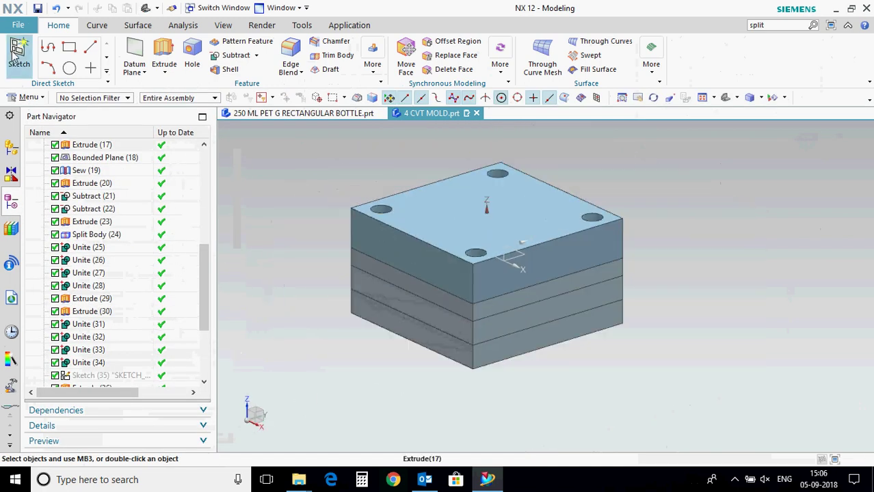
Extrude one bottom edge of the new plate 70 mm downward with a two-sided offset of 0 to 35 mm, creating a spacer block.
{"action": "left_click", "coordinate": [19, 58]}
{"action": "key", "text": "Escape"}
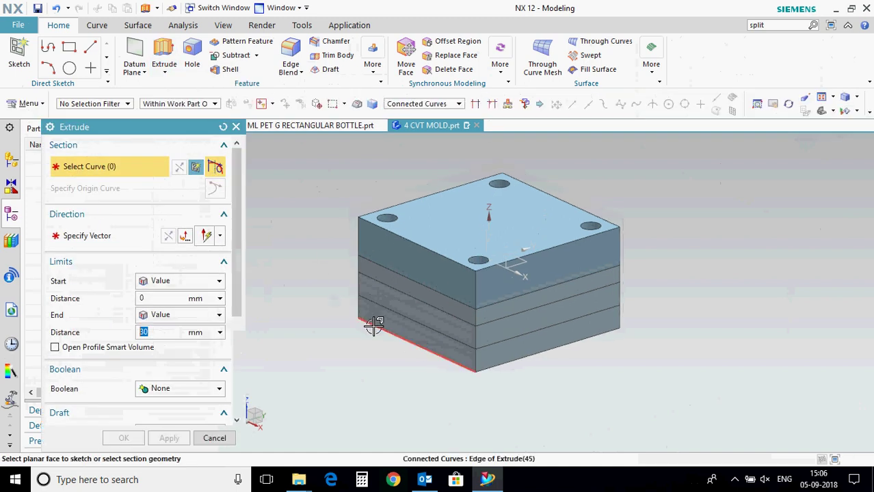
{"action": "left_click", "coordinate": [371, 325]}
{"action": "type", "text": "70"}
{"action": "key", "text": "Return"}
{"action": "left_click", "coordinate": [168, 236]}
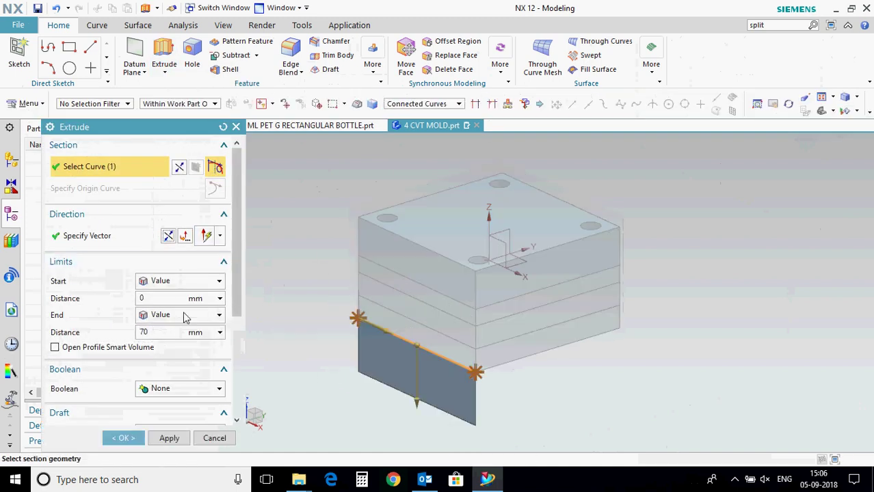
{"action": "scroll", "coordinate": [176, 325], "scroll_direction": "down", "scroll_amount": 5}
{"action": "left_click", "coordinate": [172, 305]}
{"action": "left_click", "coordinate": [170, 338]}
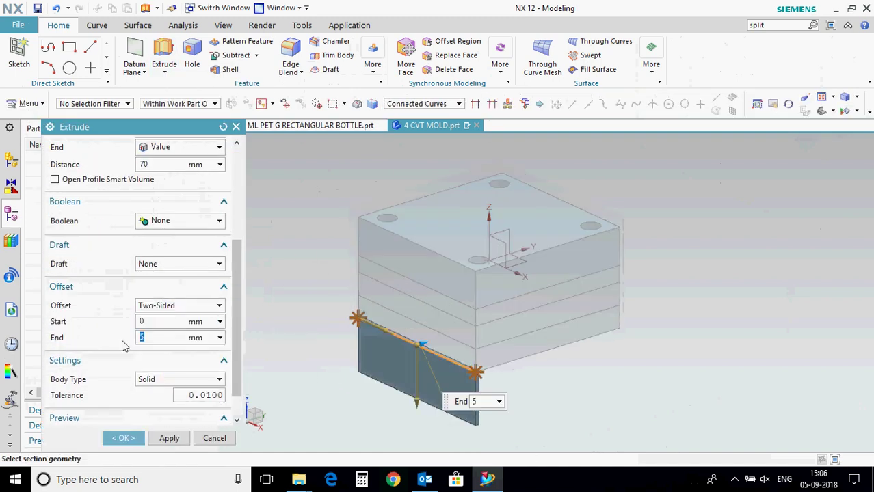
{"action": "type", "text": "38"}
{"action": "key", "text": "Tab"}
{"action": "left_click", "coordinate": [167, 437]}
Extrude the plate's opposite bottom edge 70 mm downward with a two-sided offset of 0 to 35 mm as the second spacer block.
{"action": "middle_click_drag", "start_coordinate": [674, 375], "coordinate": [580, 367]}
{"action": "left_click", "coordinate": [568, 332]}
{"action": "left_click", "coordinate": [170, 235]}
{"action": "scroll", "coordinate": [171, 390], "scroll_direction": "down", "scroll_amount": 5}
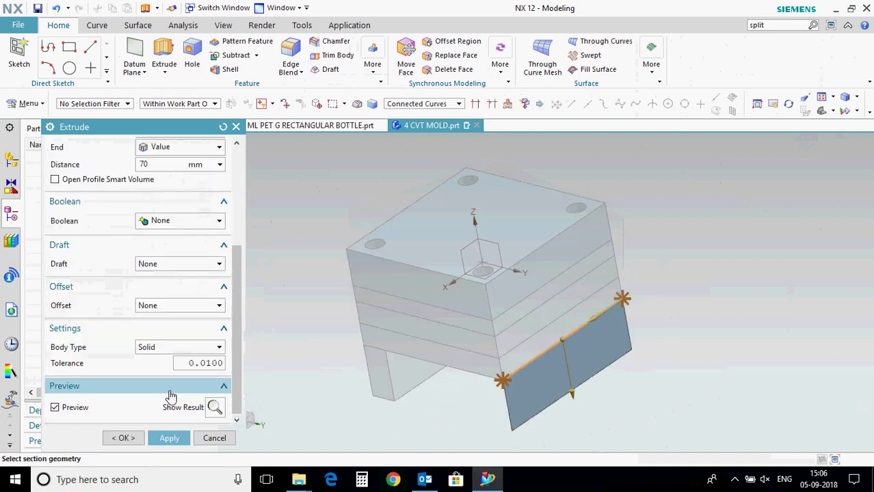
{"action": "left_click", "coordinate": [182, 342]}
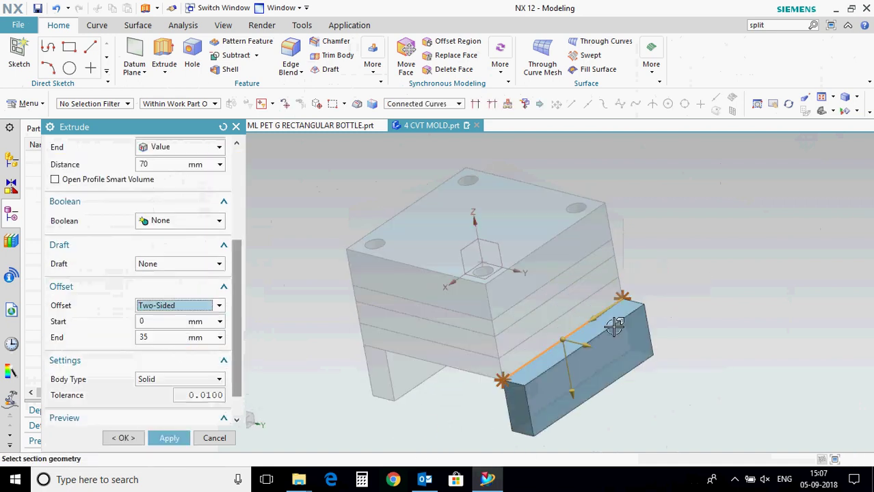
{"action": "left_click", "coordinate": [123, 438]}
{"action": "mouse_move", "coordinate": [423, 381]}
{"action": "middle_mouse_down"}
{"action": "mouse_move", "coordinate": [450, 352]}
{"action": "mouse_move", "coordinate": [444, 386]}
{"action": "middle_mouse_up"}
Start a sketch on a spacer block's bottom face and draw a rectangle between the two spacers, overshooting the mold's front and back edges.
{"action": "left_click", "coordinate": [19, 55]}
{"action": "left_click", "coordinate": [391, 352]}
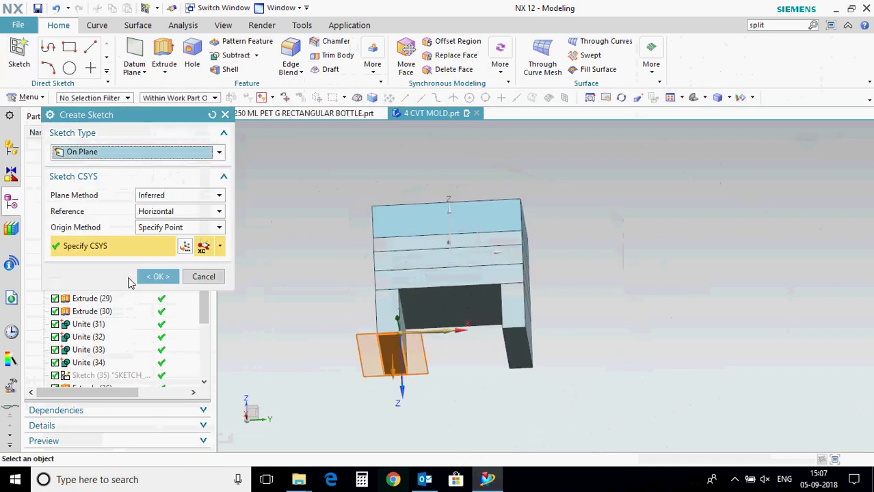
{"action": "left_click", "coordinate": [156, 276]}
{"action": "key", "text": "r"}
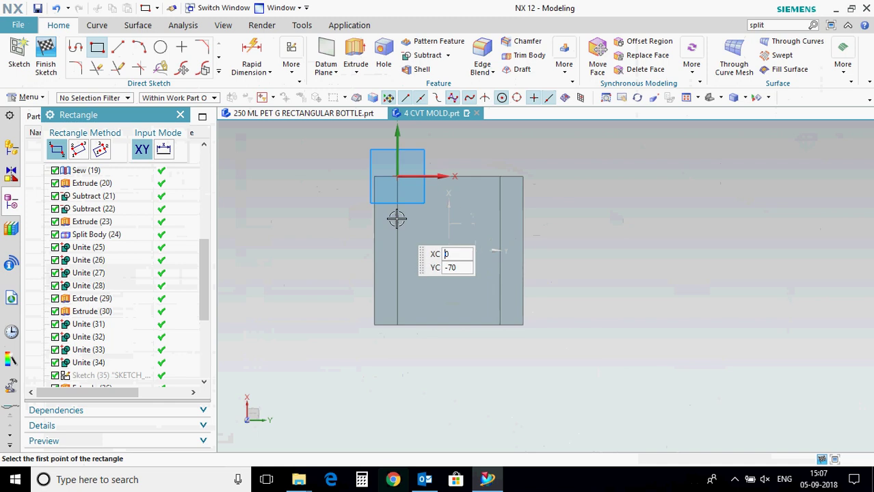
{"action": "left_click", "coordinate": [404, 167]}
{"action": "scroll", "coordinate": [475, 331], "scroll_direction": "up", "scroll_amount": 3}
{"action": "left_click", "coordinate": [510, 327]}
{"action": "scroll", "coordinate": [523, 388], "scroll_direction": "down", "scroll_amount": 5}
{"action": "key", "text": "Escape"}
{"action": "key", "text": "c"}
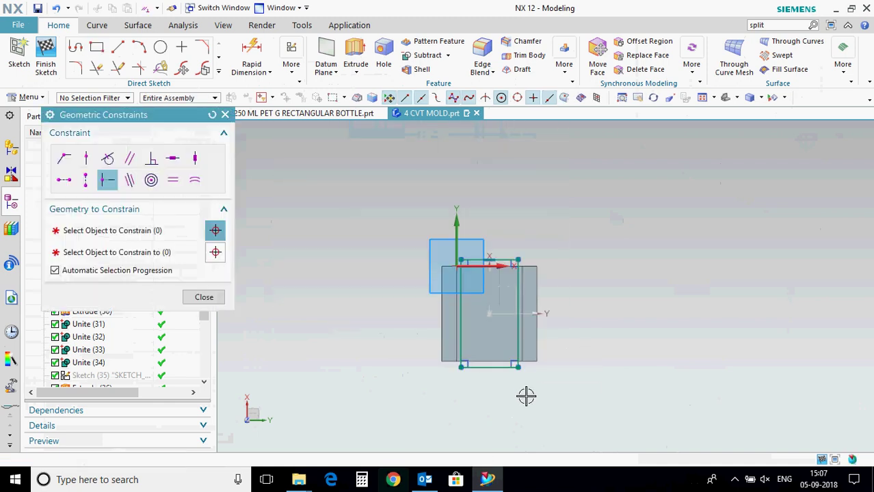
{"action": "scroll", "coordinate": [488, 274], "scroll_direction": "down", "scroll_amount": 3}
{"action": "left_click", "coordinate": [487, 262]}
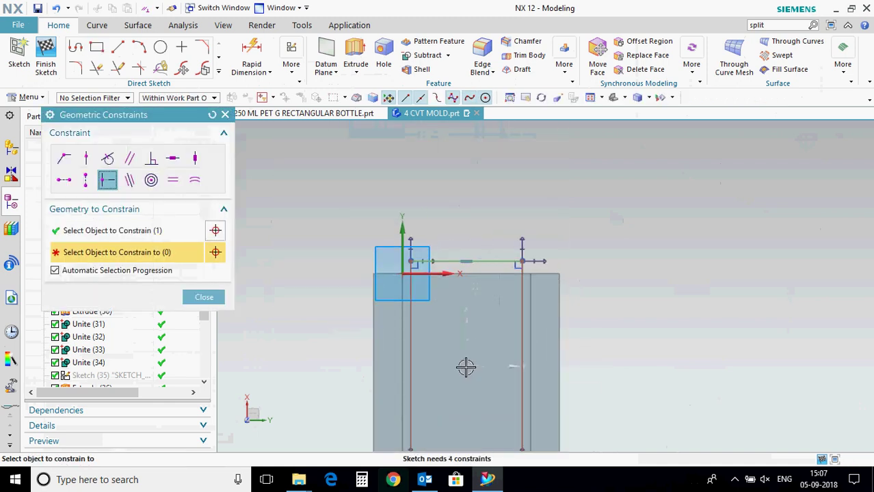
{"action": "scroll", "coordinate": [472, 377], "scroll_direction": "up", "scroll_amount": 3}
{"action": "scroll", "coordinate": [461, 362], "scroll_direction": "down", "scroll_amount": 4}
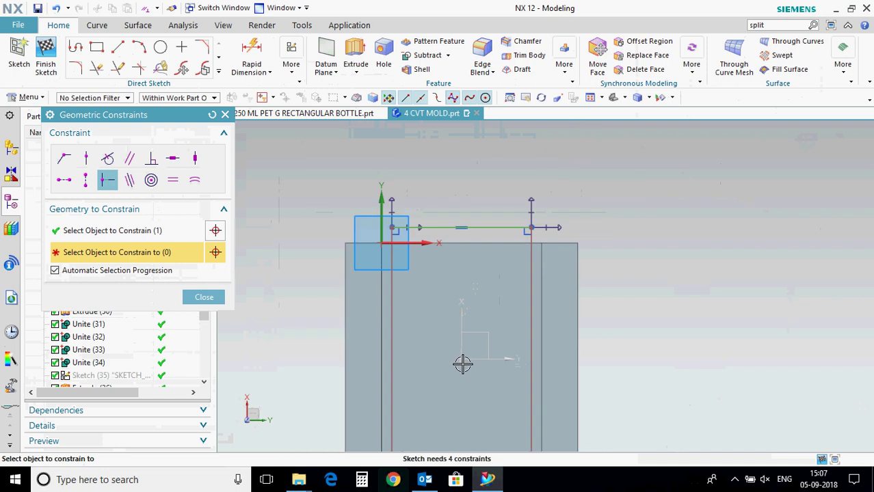
{"action": "key", "text": "Escape"}
{"action": "scroll", "coordinate": [531, 369], "scroll_direction": "down", "scroll_amount": 3}
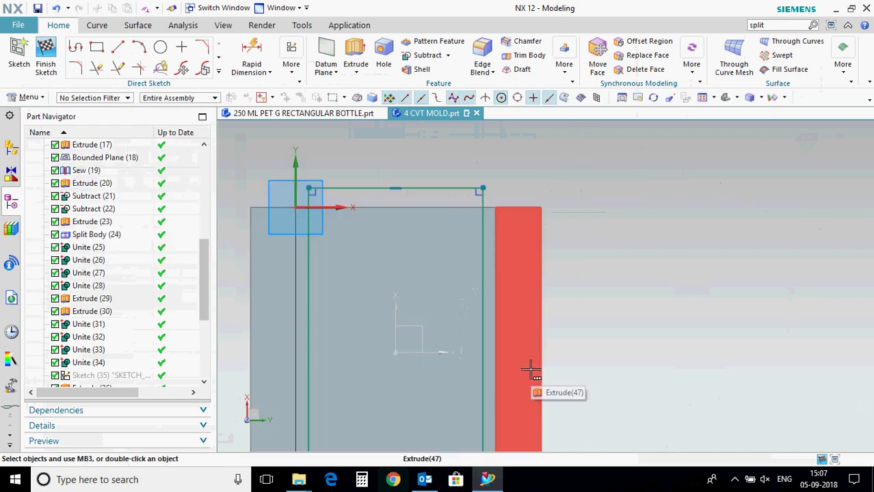
{"action": "key", "text": "c"}
{"action": "left_click", "coordinate": [483, 361]}
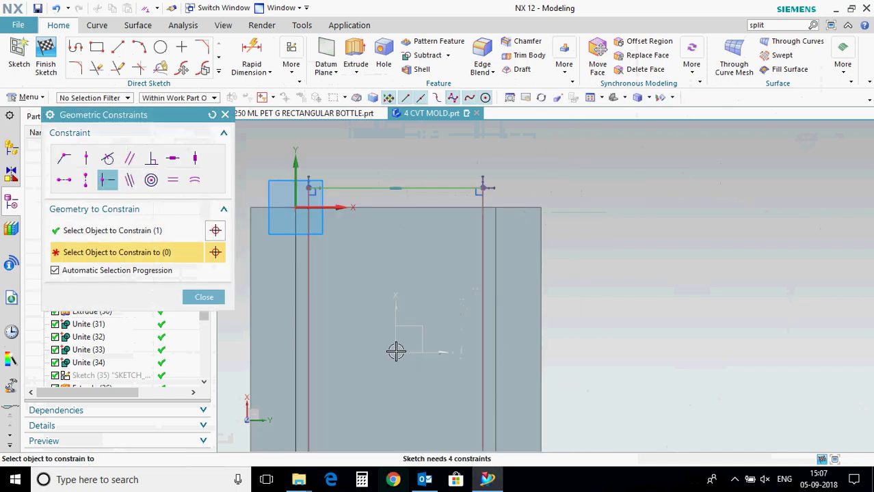
{"action": "right_click", "coordinate": [396, 351]}
{"action": "key", "text": "Escape"}
{"action": "key", "text": "Escape"}
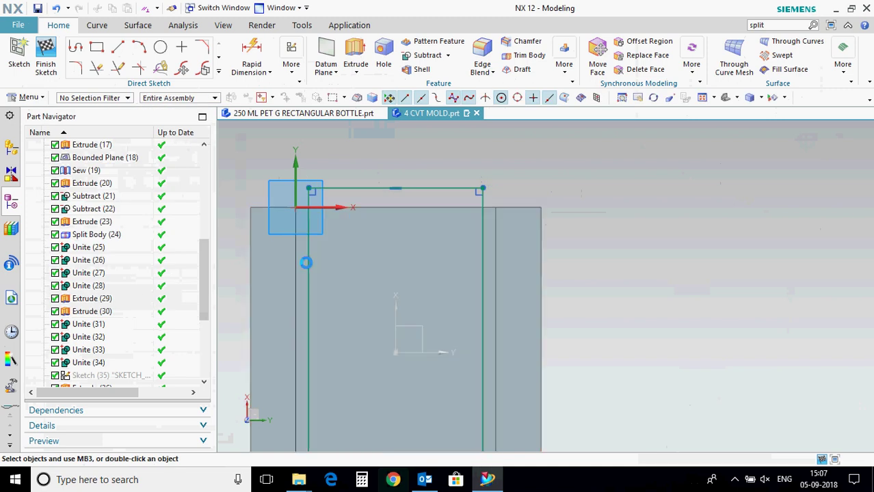
Dimension the gaps between the rectangle's long sides and the spacer blocks' inner edges to 2.5 mm each.
{"action": "key", "text": "d"}
{"action": "scroll", "coordinate": [291, 206], "scroll_direction": "up", "scroll_amount": 3}
{"action": "left_click", "coordinate": [301, 226]}
{"action": "left_click", "coordinate": [326, 239]}
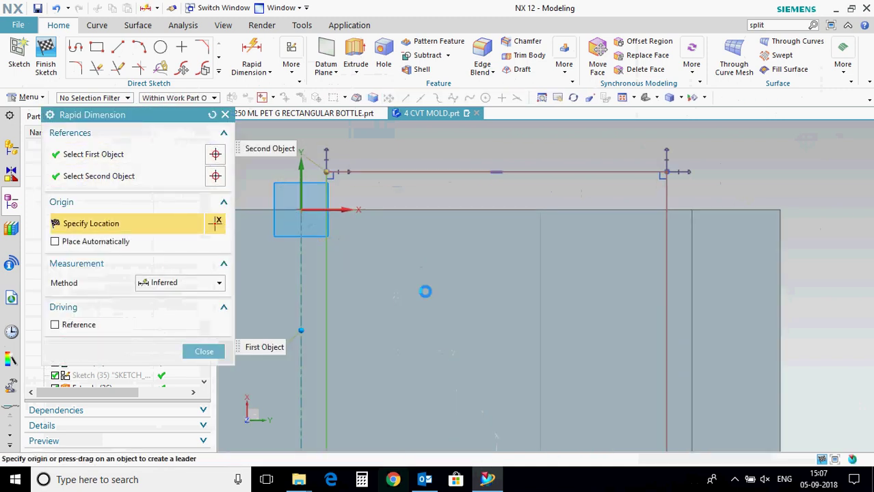
{"action": "left_click", "coordinate": [647, 253]}
{"action": "left_click", "coordinate": [691, 268]}
{"action": "left_click", "coordinate": [671, 268]}
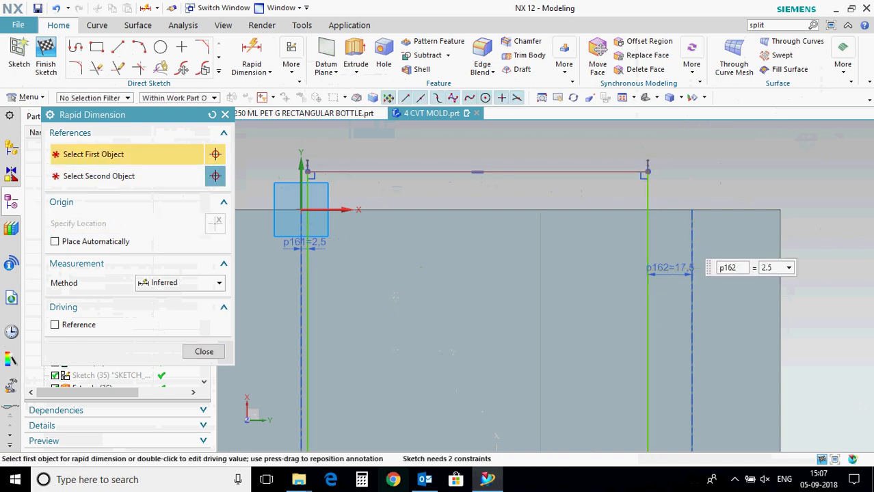
{"action": "key", "text": "Return"}
{"action": "key", "text": "Escape"}
Delete both 2.5 mm gap dimensions and try dimensioning the rectangle's width.
{"action": "right_click", "coordinate": [321, 249]}
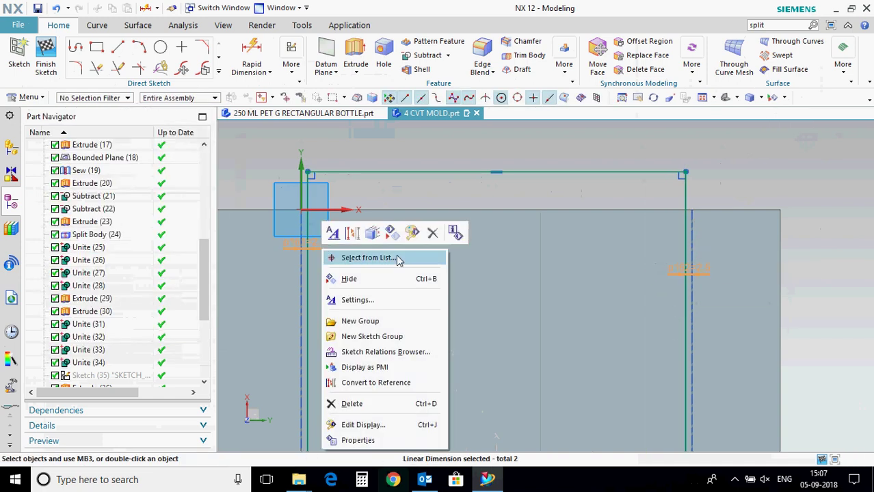
{"action": "left_click", "coordinate": [441, 233]}
{"action": "key", "text": "d"}
{"action": "left_click", "coordinate": [471, 173]}
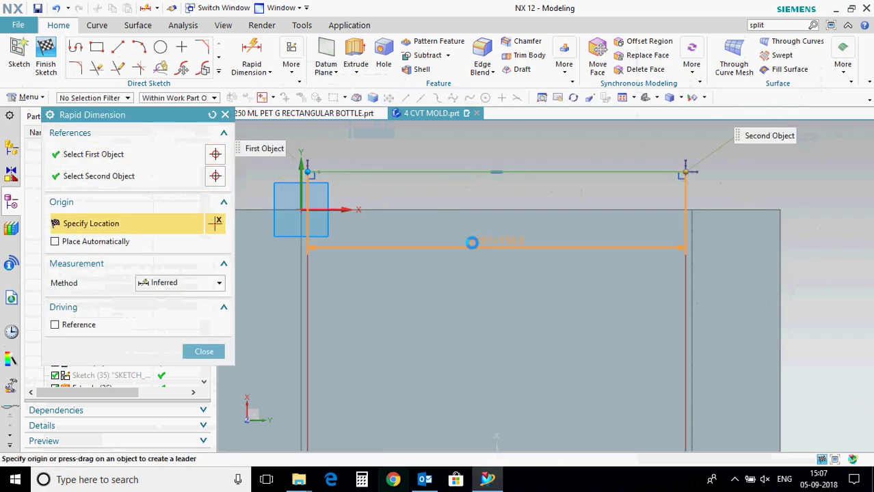
{"action": "left_click", "coordinate": [515, 332]}
{"action": "key", "text": "Escape"}
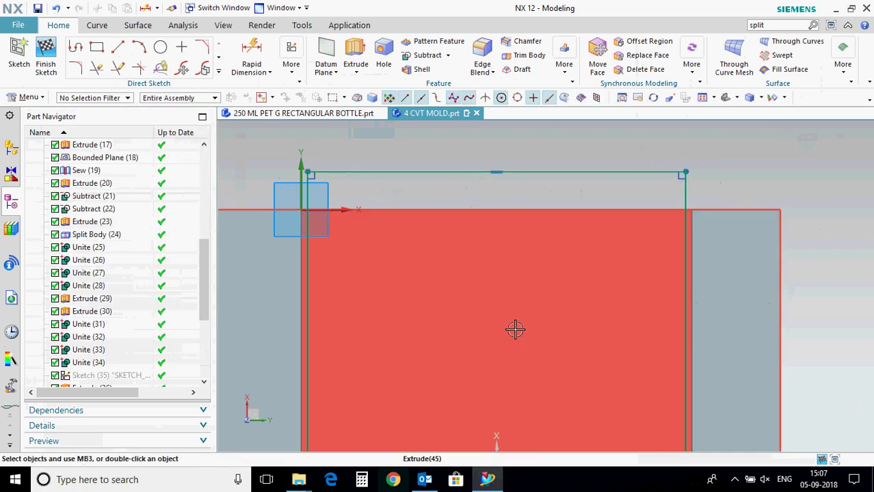
Dimension the gap from one spacer's inner edge to the rectangle's nearest long side, plus the rectangle's width.
{"action": "key", "text": "d"}
{"action": "left_click", "coordinate": [298, 265]}
{"action": "left_click", "coordinate": [306, 268]}
{"action": "left_click", "coordinate": [336, 271]}
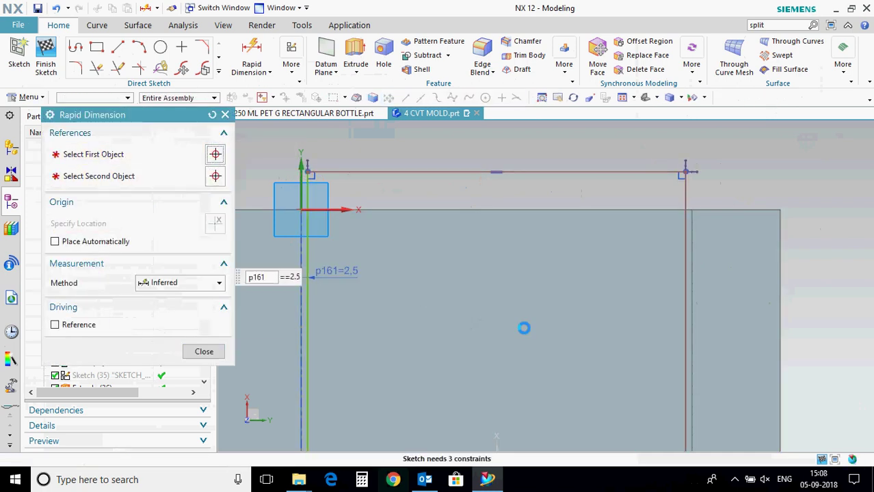
{"action": "key", "text": "Escape"}
{"action": "key", "text": "d"}
{"action": "left_click", "coordinate": [532, 172]}
{"action": "left_click", "coordinate": [521, 151]}
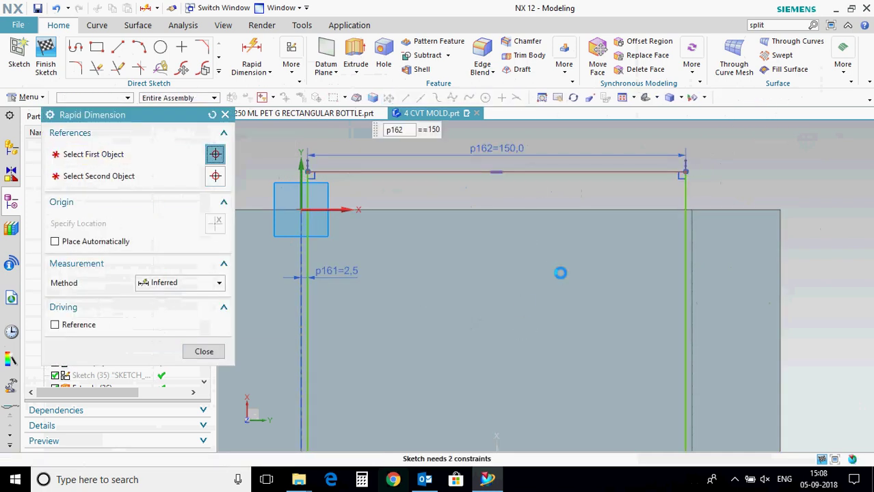
{"action": "key", "text": "Escape"}
Make the rectangle's two short sides collinear with the mold's outer edges and finish the sketch.
{"action": "key", "text": "c"}
{"action": "scroll", "coordinate": [486, 225], "scroll_direction": "down", "scroll_amount": 2}
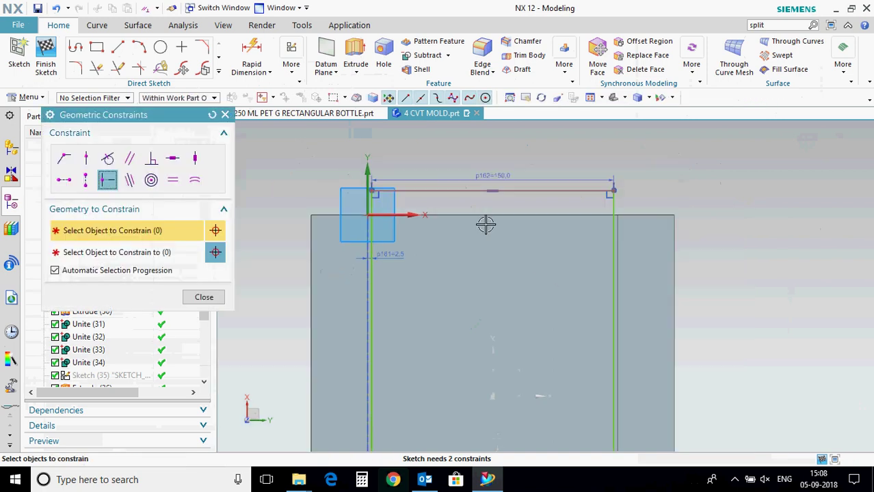
{"action": "left_click", "coordinate": [134, 188]}
{"action": "left_click", "coordinate": [466, 192]}
{"action": "left_click", "coordinate": [467, 215]}
{"action": "scroll", "coordinate": [423, 178], "scroll_direction": "down", "scroll_amount": 3}
{"action": "scroll", "coordinate": [448, 370], "scroll_direction": "up", "scroll_amount": 3}
{"action": "scroll", "coordinate": [451, 372], "scroll_direction": "down", "scroll_amount": 2}
{"action": "left_click", "coordinate": [465, 422]}
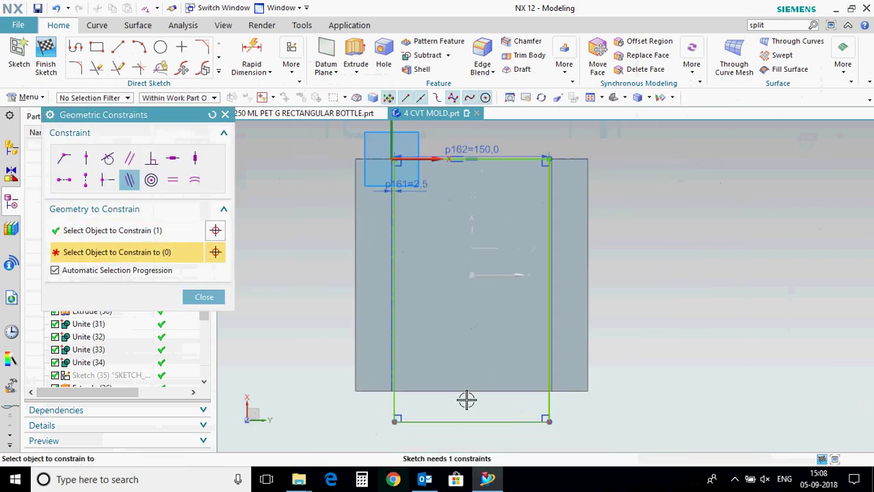
{"action": "left_click", "coordinate": [498, 411]}
{"action": "left_click", "coordinate": [204, 297]}
{"action": "left_click", "coordinate": [45, 64]}
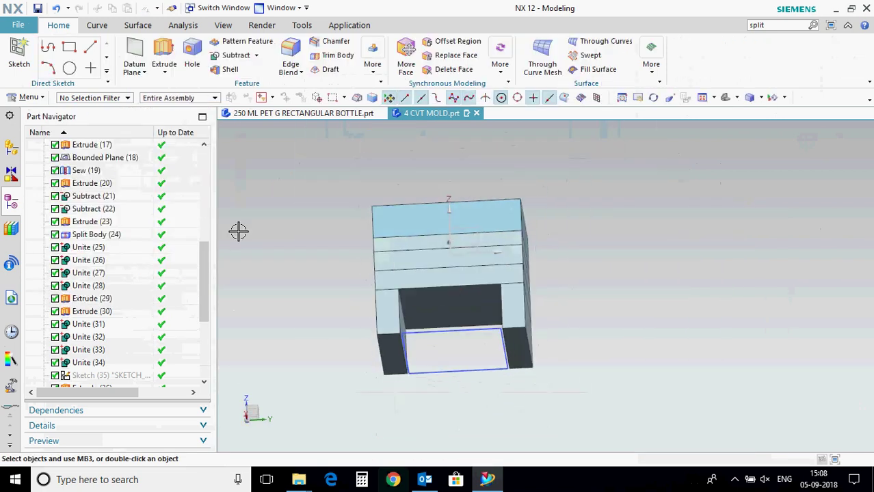
Extrude the rectangle sketch 19 mm upward between the spacer blocks as the first ejector plate.
{"action": "left_click", "coordinate": [155, 63]}
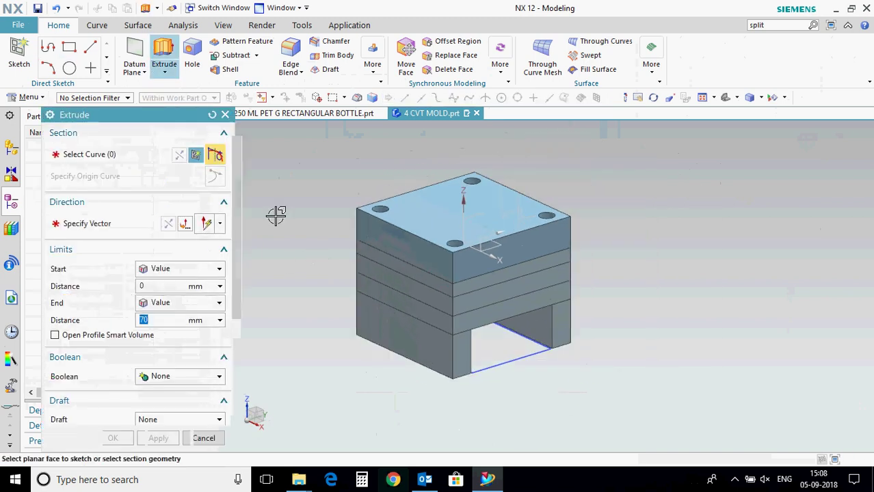
{"action": "left_click", "coordinate": [540, 358]}
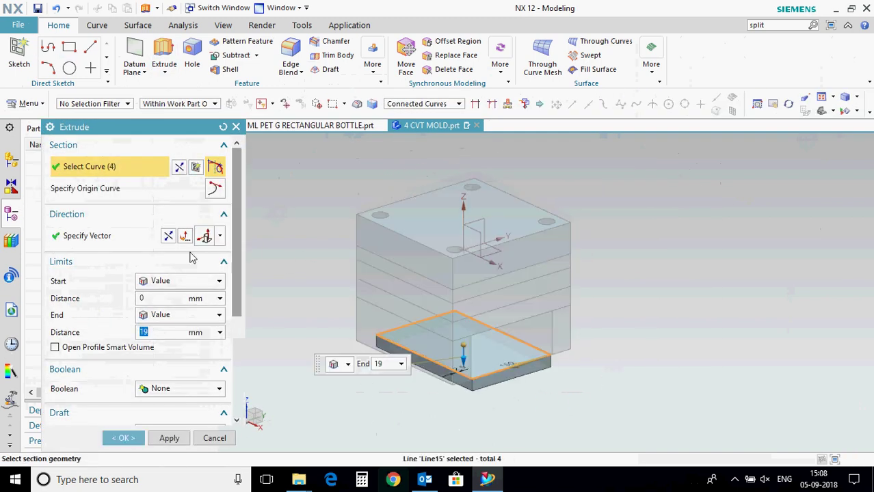
{"action": "left_click", "coordinate": [169, 438]}
Extrude the top face boundary of the first ejector plate 19 mm as a second plate, using the Region Boundary Curves rule.
{"action": "left_click", "coordinate": [424, 103]}
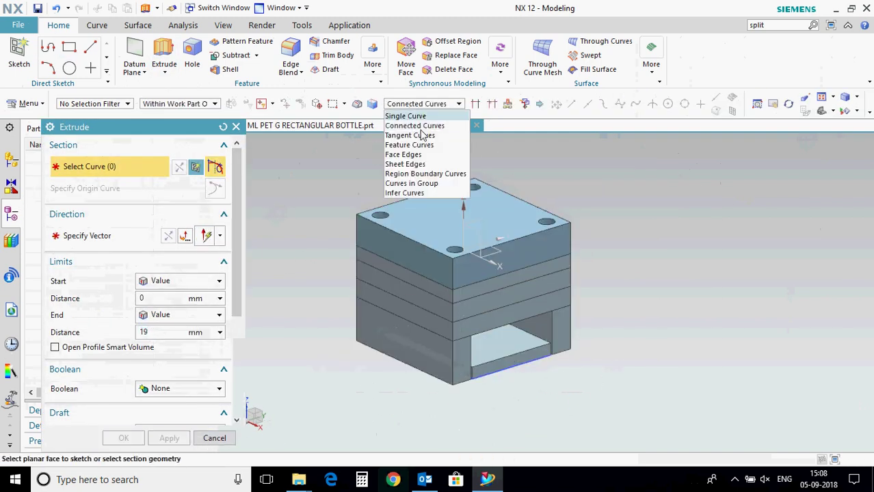
{"action": "left_click", "coordinate": [444, 175]}
{"action": "left_click", "coordinate": [510, 347]}
{"action": "left_click", "coordinate": [168, 439]}
{"action": "left_click", "coordinate": [214, 438]}
{"action": "scroll", "coordinate": [379, 381], "scroll_direction": "down", "scroll_amount": 1}
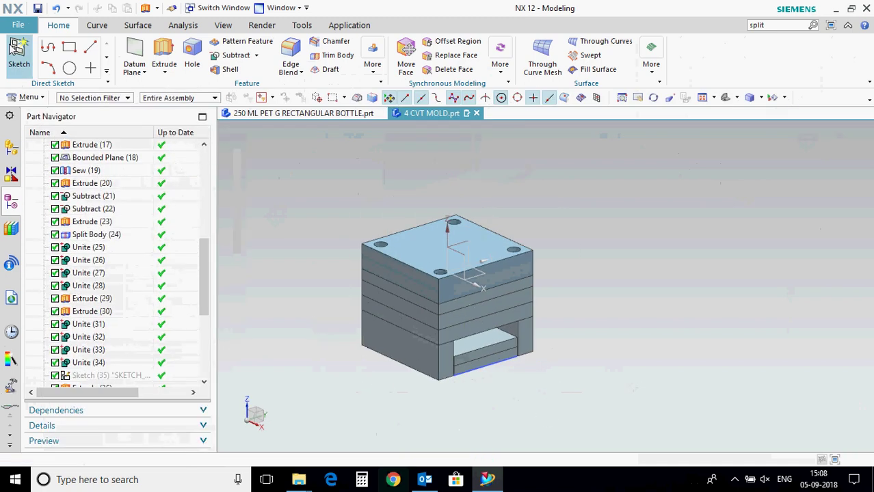
{"action": "left_click", "coordinate": [19, 48]}
{"action": "left_click", "coordinate": [445, 242]}
{"action": "left_click", "coordinate": [156, 276]}
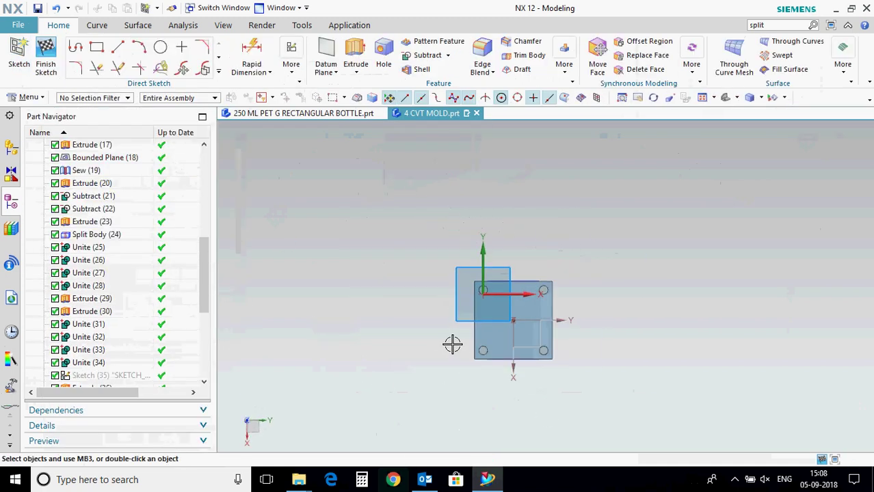
{"action": "scroll", "coordinate": [563, 365], "scroll_direction": "up", "scroll_amount": 3}
{"action": "middle_click_drag", "start_coordinate": [343, 307], "coordinate": [355, 282]}
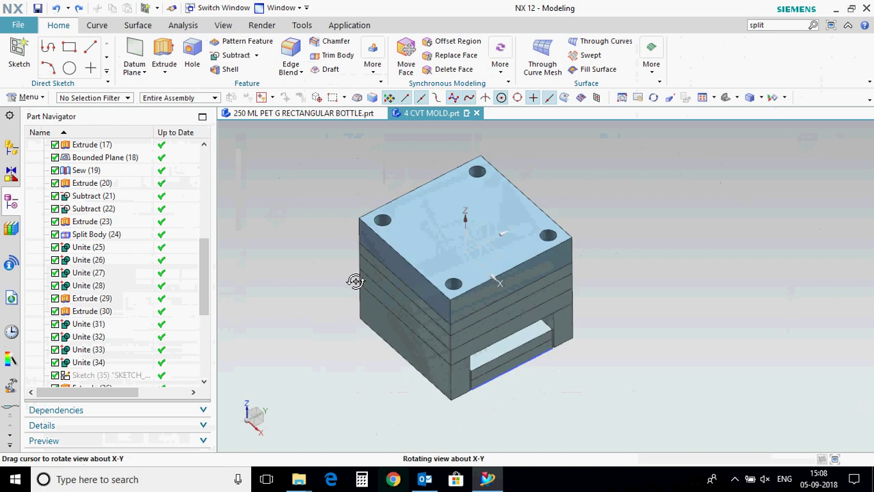
Start a new sketch and pick the mold's top face as its plane.
{"action": "left_click", "coordinate": [11, 63]}
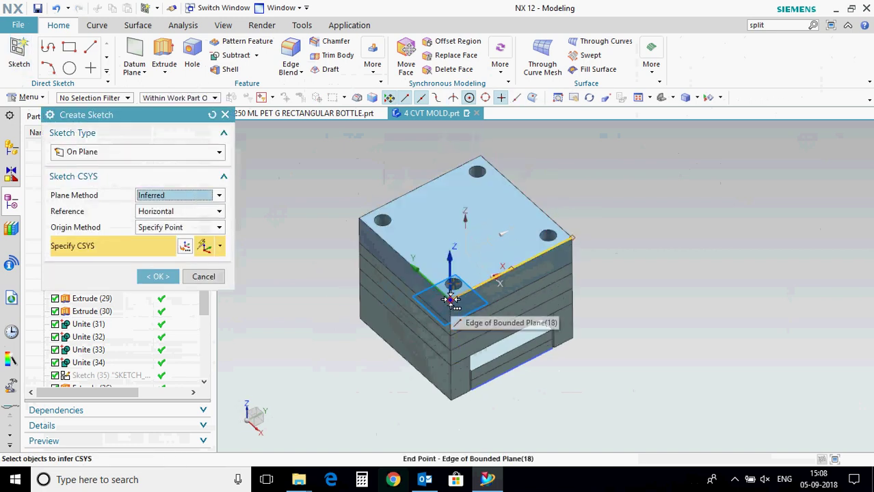
{"action": "scroll", "coordinate": [451, 230], "scroll_direction": "up", "scroll_amount": 3}
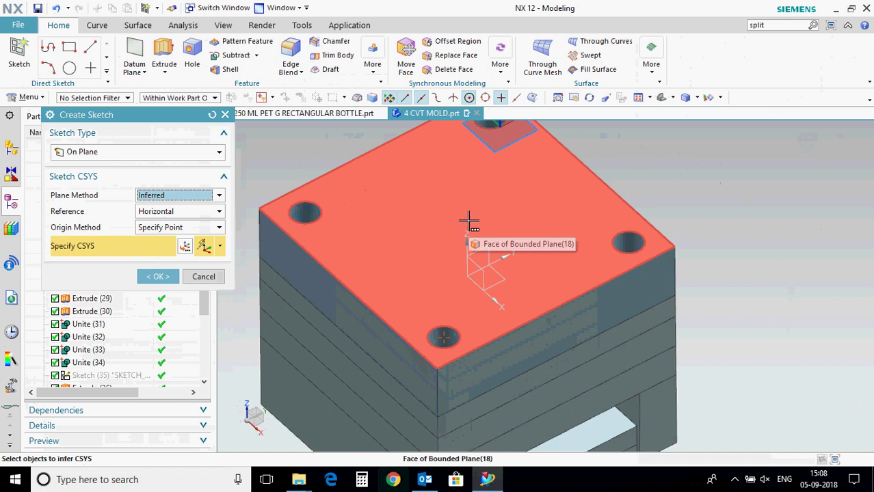
{"action": "left_click", "coordinate": [470, 220]}
{"action": "left_click", "coordinate": [185, 245]}
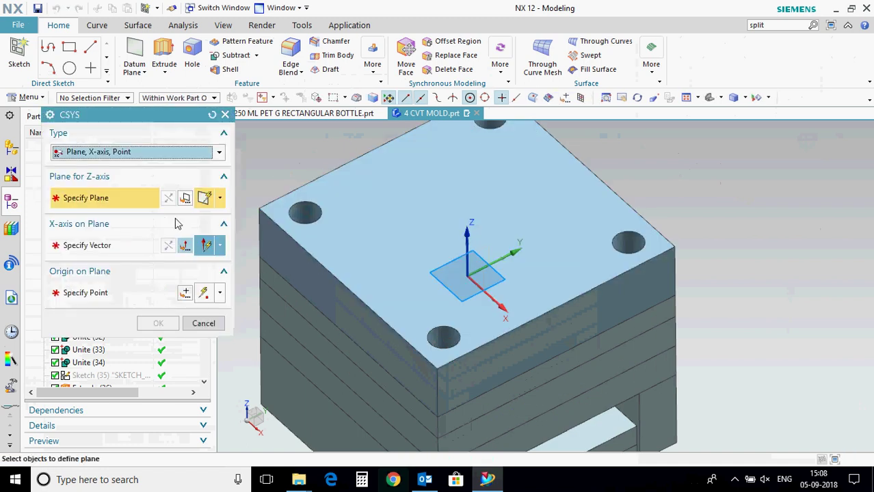
{"action": "left_click", "coordinate": [165, 151]}
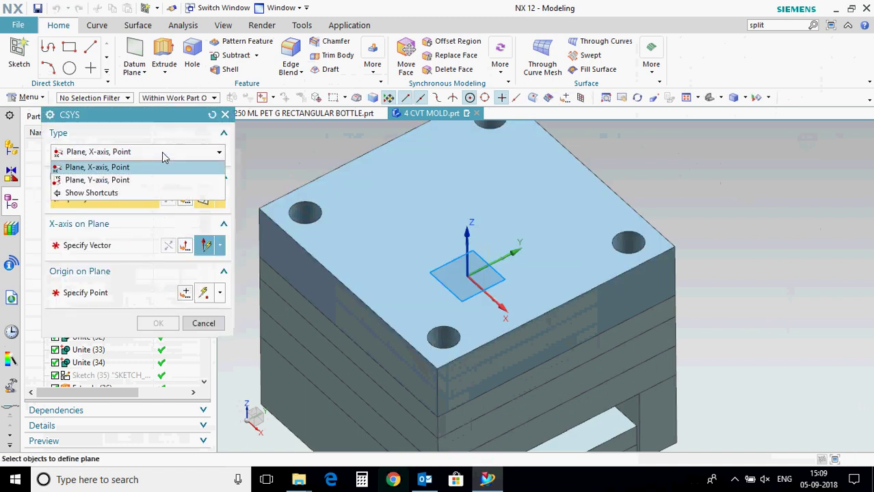
{"action": "left_click", "coordinate": [164, 157]}
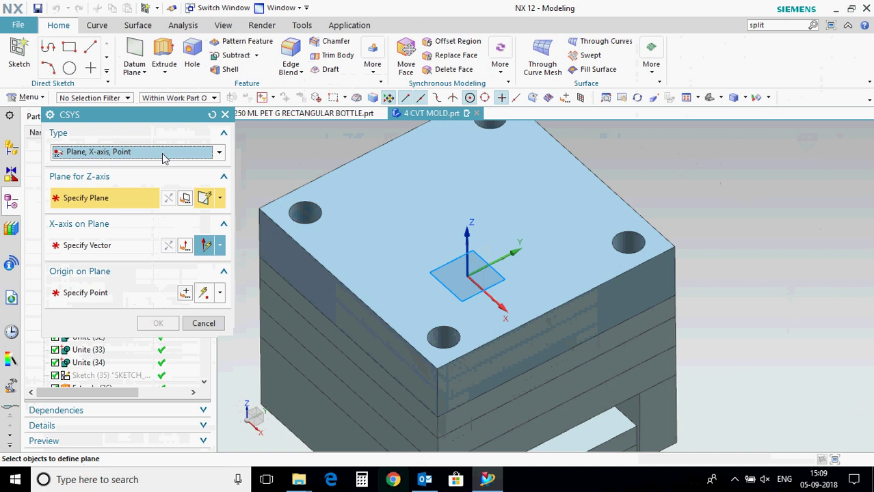
{"action": "key", "text": "Escape"}
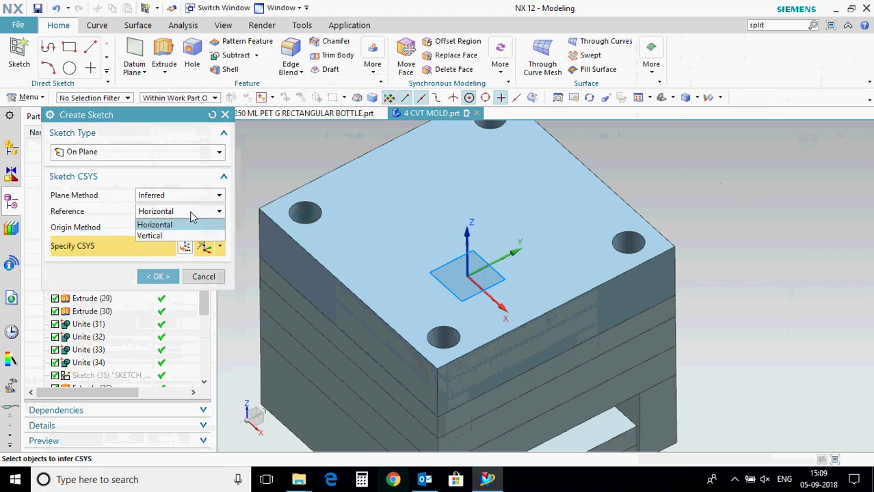
Place the sketch on a new plane at the mold's top face, with the horizontal reference along Y and the default origin point.
{"action": "left_click", "coordinate": [202, 219]}
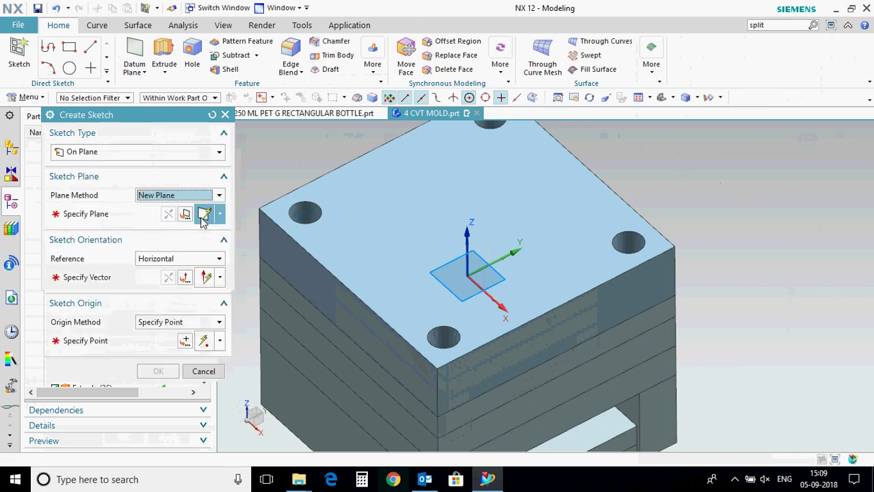
{"action": "left_click", "coordinate": [449, 227]}
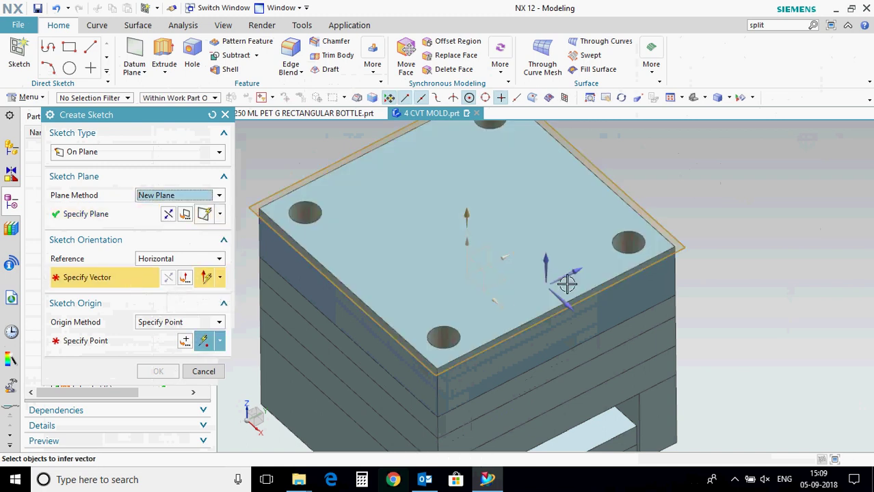
{"action": "left_click", "coordinate": [386, 357]}
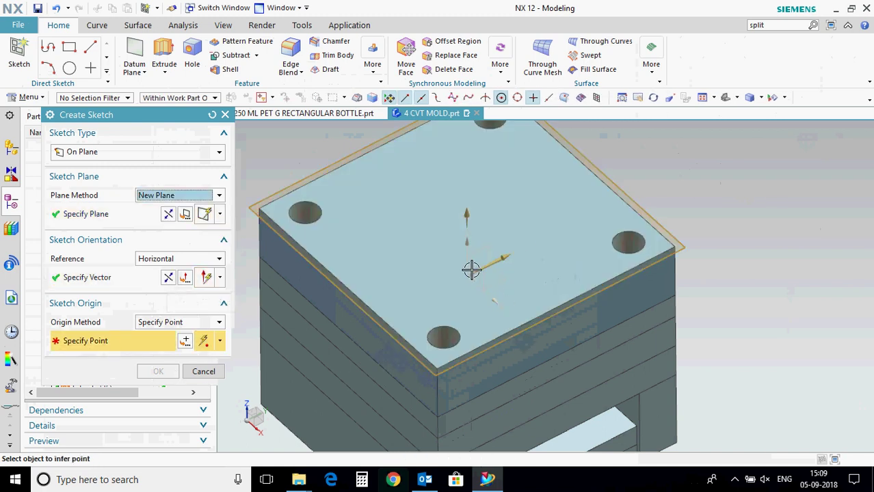
{"action": "left_click", "coordinate": [185, 342]}
{"action": "left_click", "coordinate": [162, 362]}
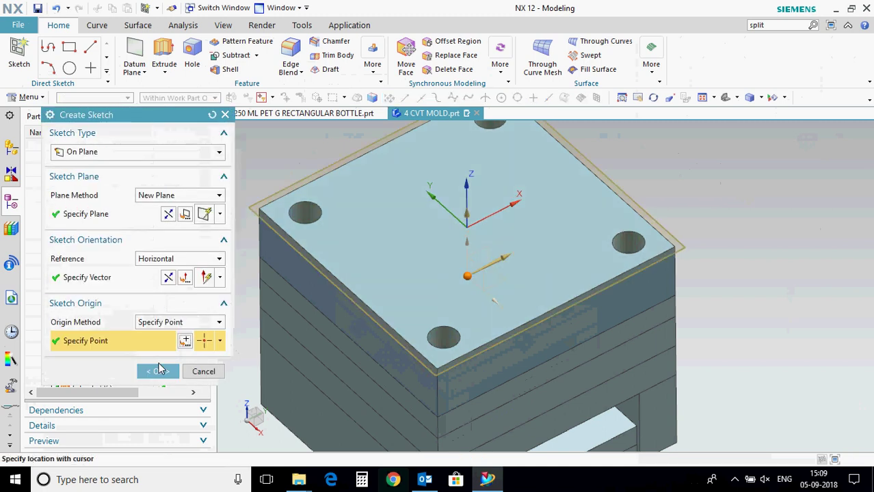
{"action": "left_click", "coordinate": [158, 372]}
Draw a rectangle enclosing the whole outline of the mold's top face.
{"action": "key", "text": "r"}
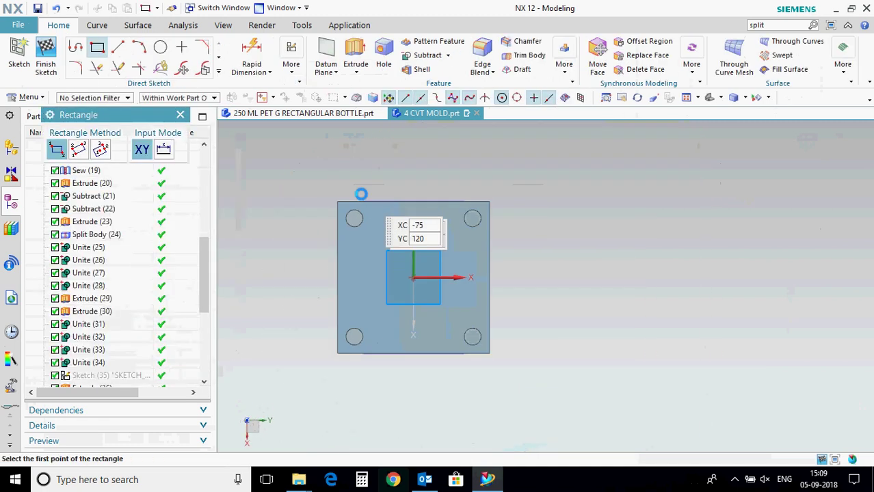
{"action": "left_click", "coordinate": [329, 183]}
{"action": "left_click", "coordinate": [509, 372]}
{"action": "key", "text": "Escape"}
Centre the rectangle on the sketch origin with midpoint constraints on one horizontal and one vertical side.
{"action": "key", "text": "c"}
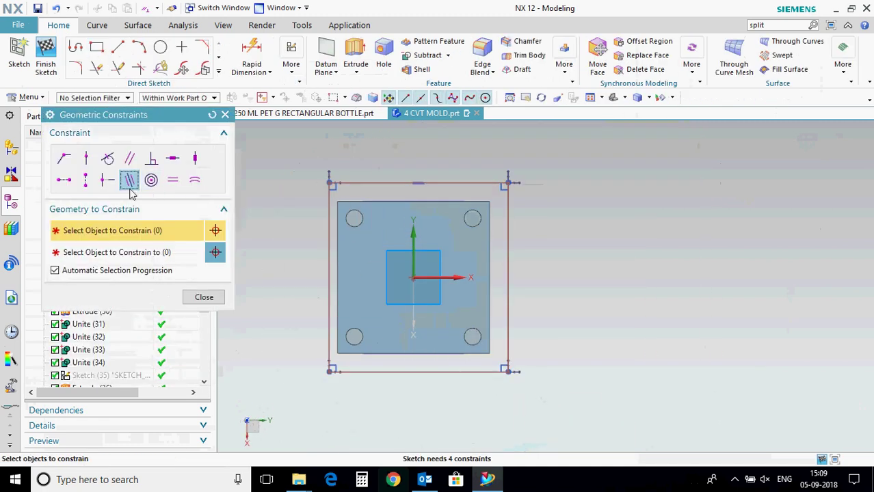
{"action": "left_click", "coordinate": [433, 373]}
{"action": "left_click", "coordinate": [413, 278]}
{"action": "left_click", "coordinate": [507, 314]}
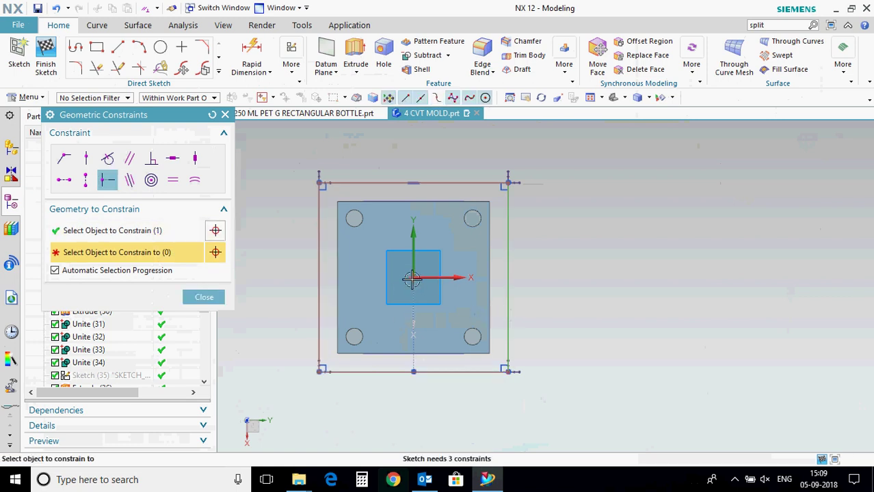
{"action": "left_click", "coordinate": [414, 278]}
{"action": "key", "text": "Escape"}
Dimension the rectangle's horizontal side and set it to 275 mm.
{"action": "key", "text": "d"}
{"action": "left_click", "coordinate": [447, 373]}
{"action": "left_click", "coordinate": [449, 397]}
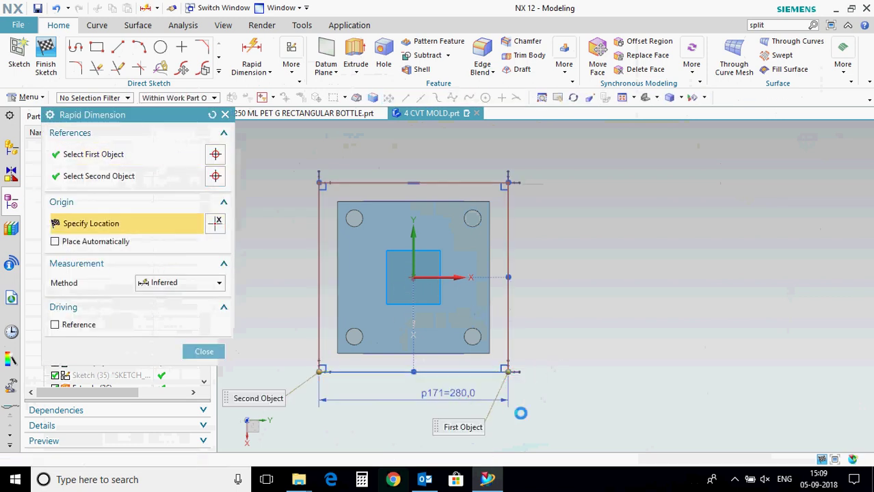
{"action": "type", "text": "275"}
{"action": "key", "text": "Return"}
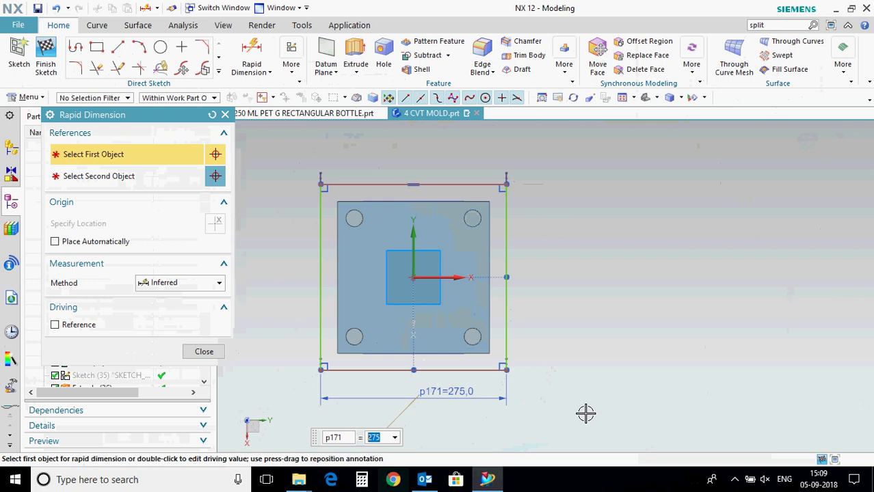
Make the rectangle's horizontal side collinear with the mold's matching outer edge and finish the sketch.
{"action": "key", "text": "Escape"}
{"action": "key", "text": "c"}
{"action": "left_click", "coordinate": [378, 353]}
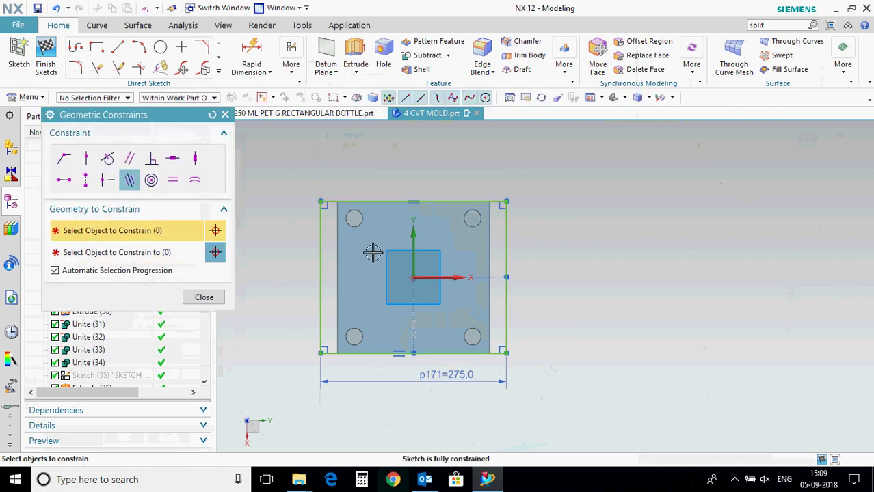
{"action": "key", "text": "Escape"}
{"action": "left_click", "coordinate": [46, 56]}
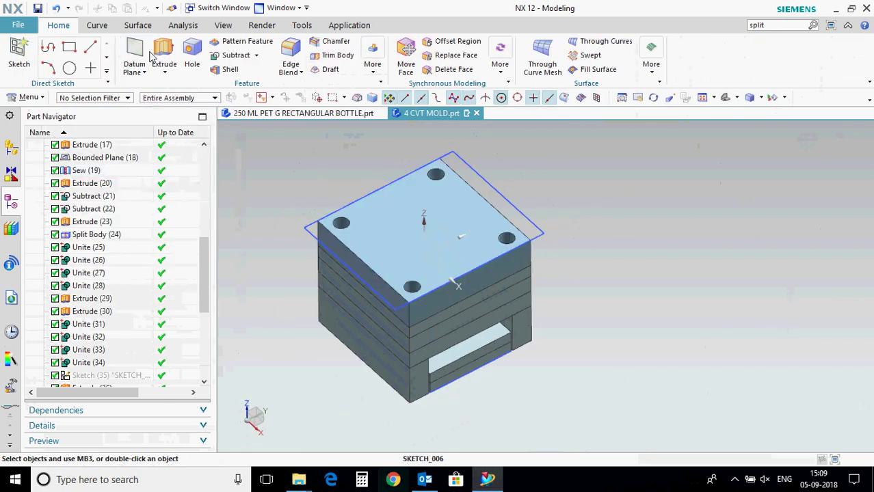
Extrude the rectangle sketch 30 mm upward as the mold's top plate.
{"action": "key", "text": "x"}
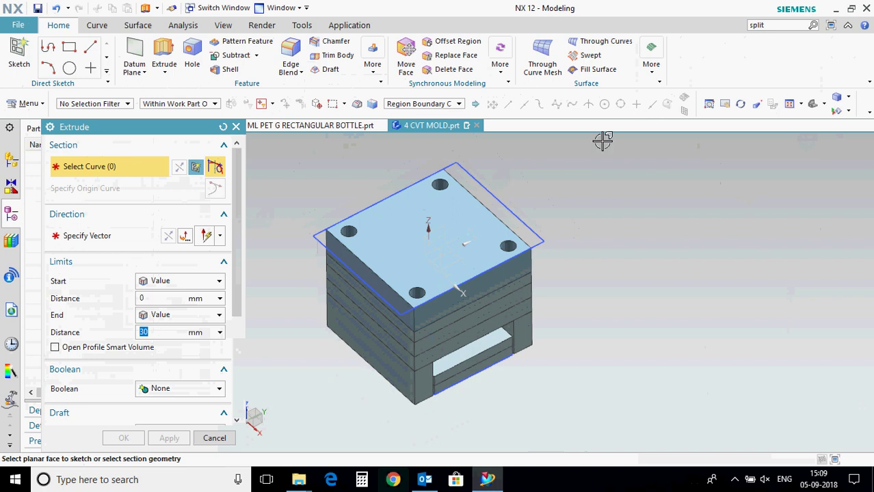
{"action": "left_click", "coordinate": [184, 437]}
{"action": "middle_click_drag", "start_coordinate": [582, 298], "coordinate": [586, 237]}
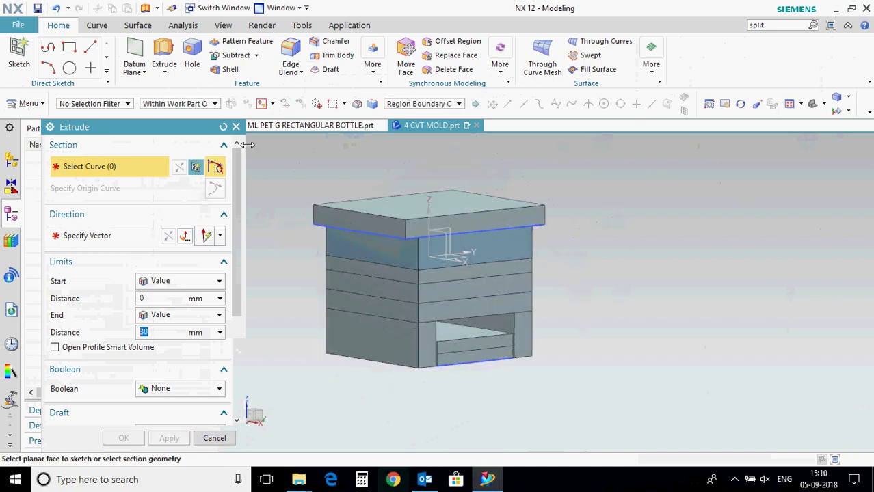
{"action": "key", "text": "Escape"}
Set up a second extrusion of the same rectangle with the Connected Curves rule, reversed downward with an end distance of 240 mm.
{"action": "left_click", "coordinate": [164, 55]}
{"action": "left_click", "coordinate": [458, 103]}
{"action": "left_click", "coordinate": [414, 123]}
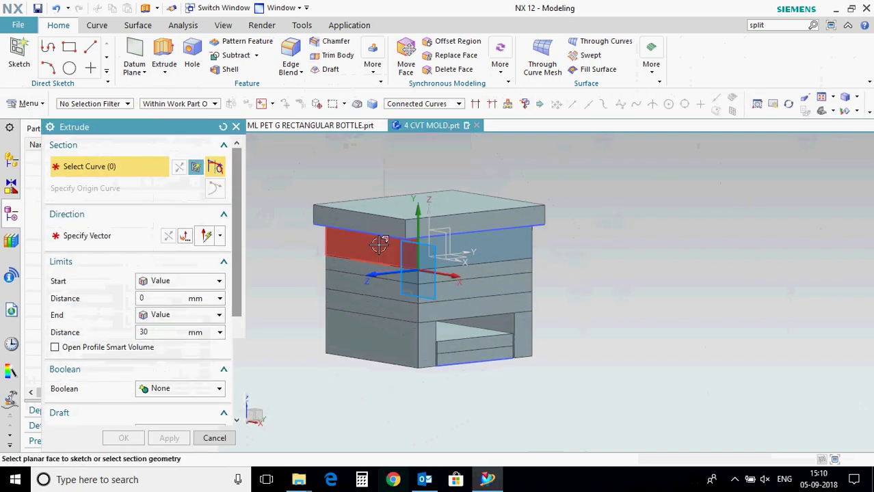
{"action": "left_click", "coordinate": [380, 234]}
{"action": "left_click", "coordinate": [169, 236]}
{"action": "double_click", "coordinate": [156, 332]}
{"action": "type", "text": "240"}
{"action": "key", "text": "Return"}
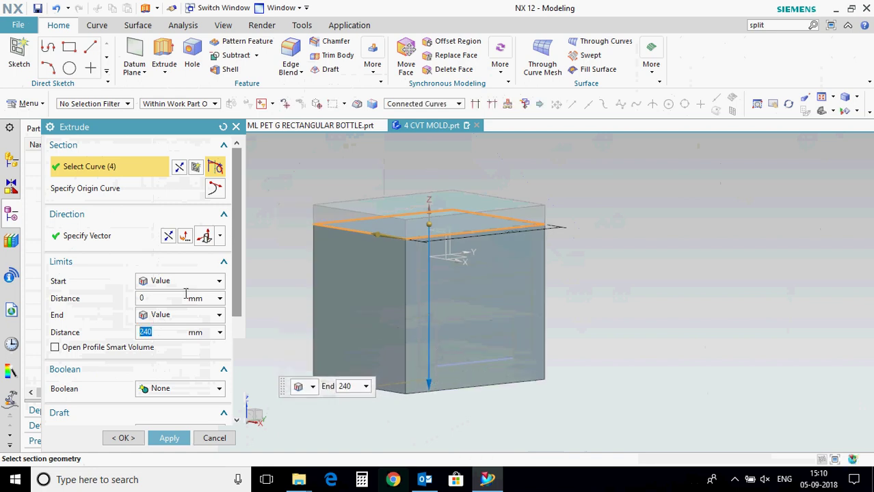
Redefine the extrusion direction with a vector along the mold's vertical axis.
{"action": "left_click", "coordinate": [213, 241]}
{"action": "left_click", "coordinate": [219, 241]}
{"action": "left_click", "coordinate": [208, 8]}
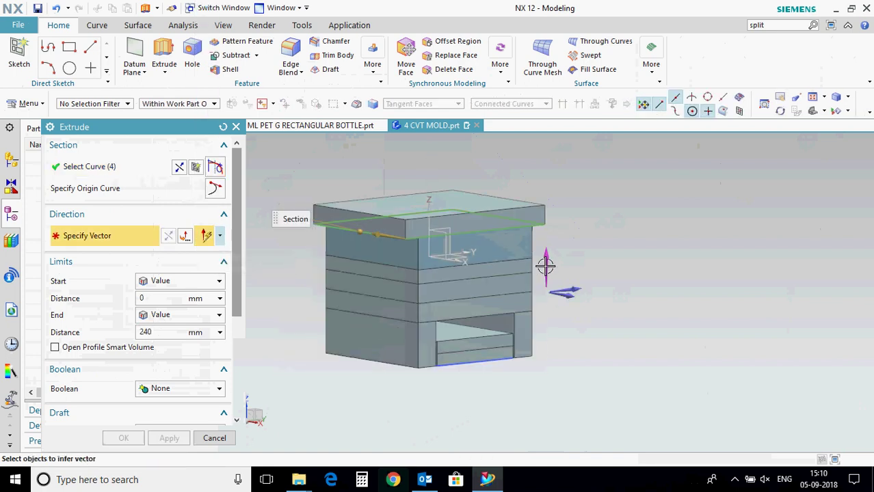
{"action": "left_click", "coordinate": [547, 266]}
Start the extrusion at the spacer block's bottom face using Until Extended, and convert that start limit to a 202 mm value.
{"action": "left_click", "coordinate": [181, 281]}
{"action": "left_click", "coordinate": [175, 343]}
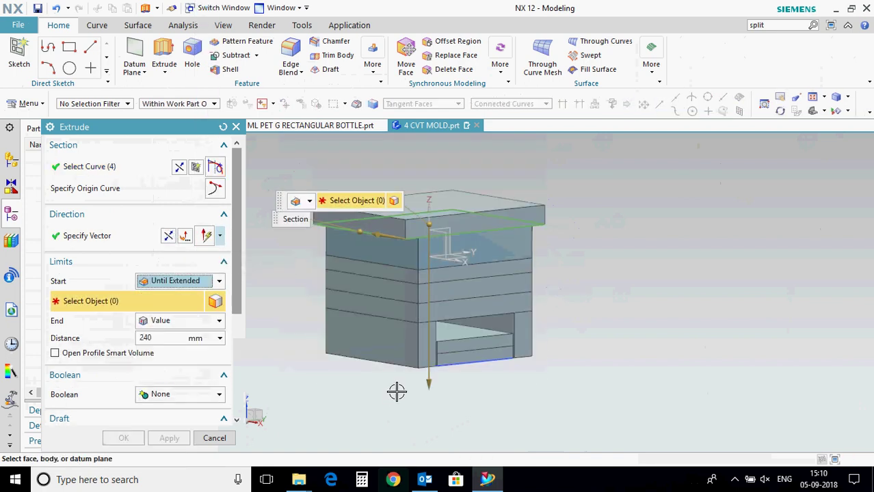
{"action": "scroll", "coordinate": [400, 331], "scroll_direction": "up", "scroll_amount": 5}
{"action": "left_click", "coordinate": [414, 306]}
{"action": "scroll", "coordinate": [425, 247], "scroll_direction": "down", "scroll_amount": 5}
{"action": "left_click", "coordinate": [175, 282]}
{"action": "left_click", "coordinate": [172, 294]}
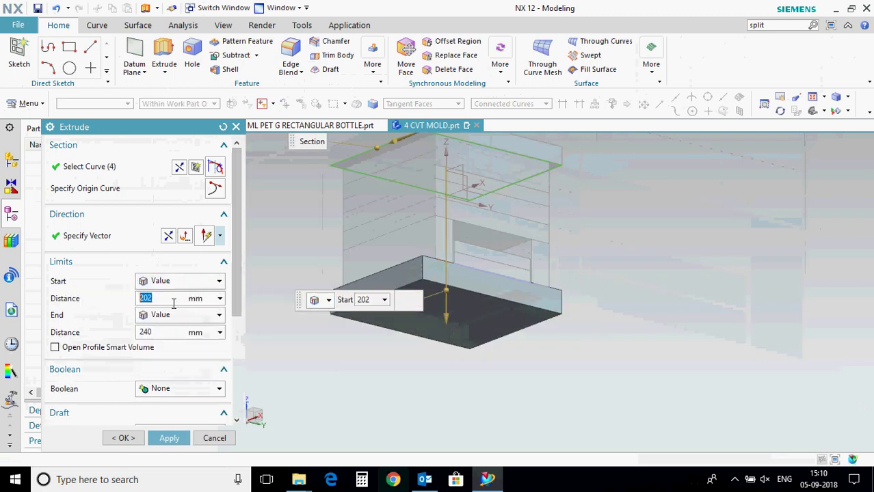
Set the extrusion's end distance to 202+30 mm and create the mold's bottom plate.
{"action": "left_click_drag", "start_coordinate": [163, 332], "coordinate": [127, 332]}
{"action": "type", "text": "202+30"}
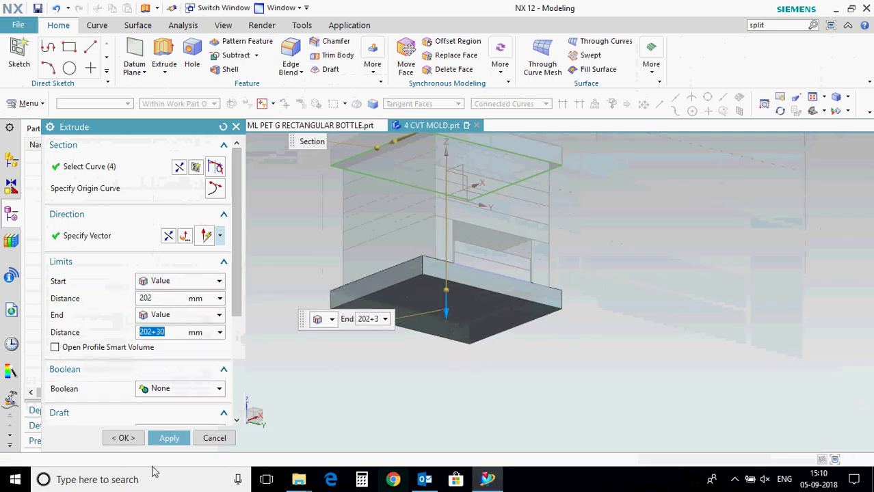
{"action": "key", "text": "Return"}
Hide the visible plate sketches and the extruded top plate.
{"action": "left_click", "coordinate": [512, 307]}
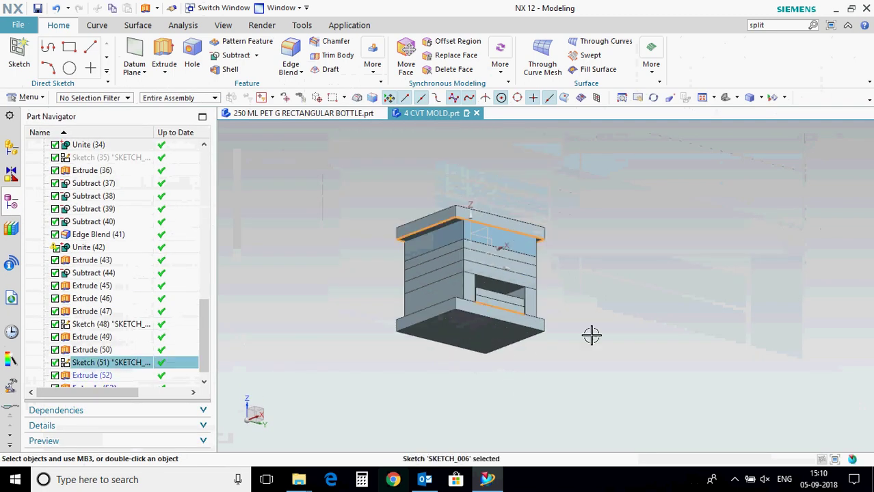
{"action": "key", "text": "ctrl+b"}
{"action": "middle_click_drag", "start_coordinate": [584, 285], "coordinate": [580, 342]}
{"action": "left_click", "coordinate": [512, 225]}
{"action": "key", "text": "ctrl+b"}
Begin an extrusion from the circular edges of the corner holes in the exposed top face.
{"action": "scroll", "coordinate": [427, 255], "scroll_direction": "up", "scroll_amount": 5}
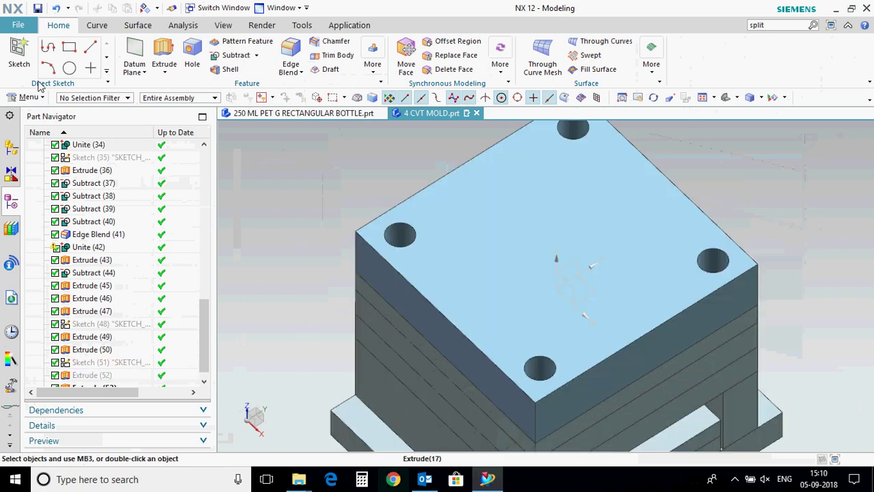
{"action": "left_click", "coordinate": [164, 58]}
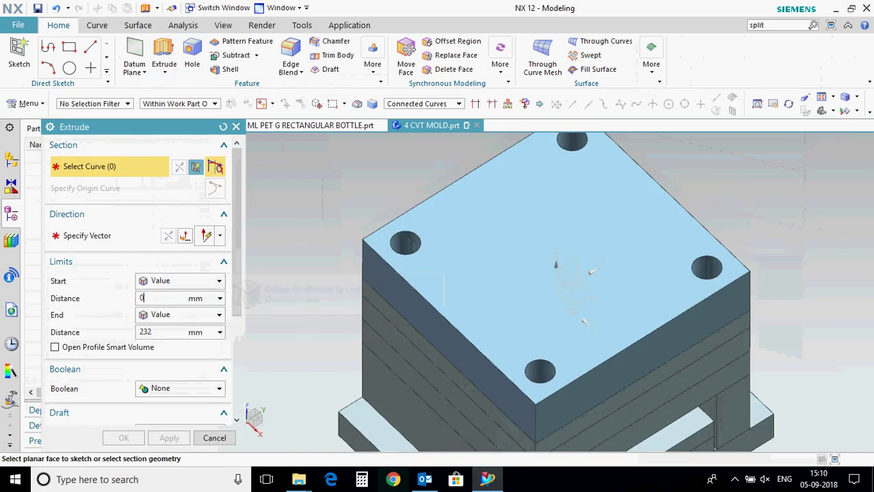
{"action": "left_click", "coordinate": [402, 247]}
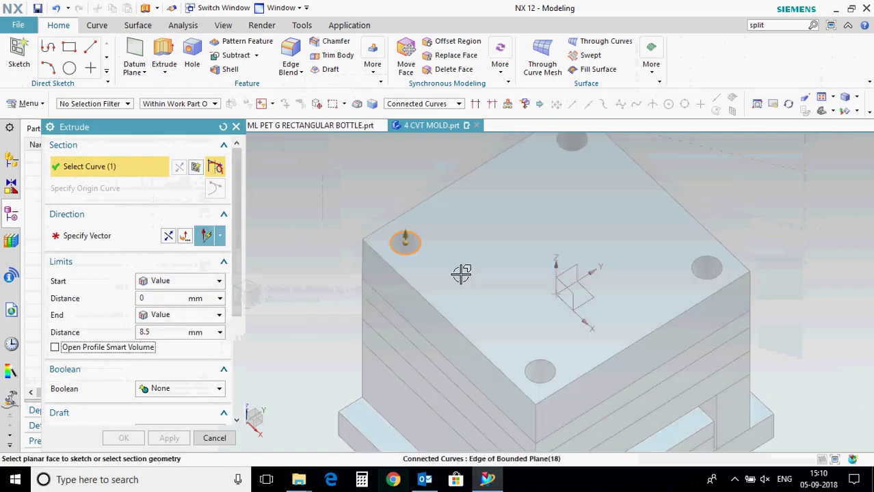
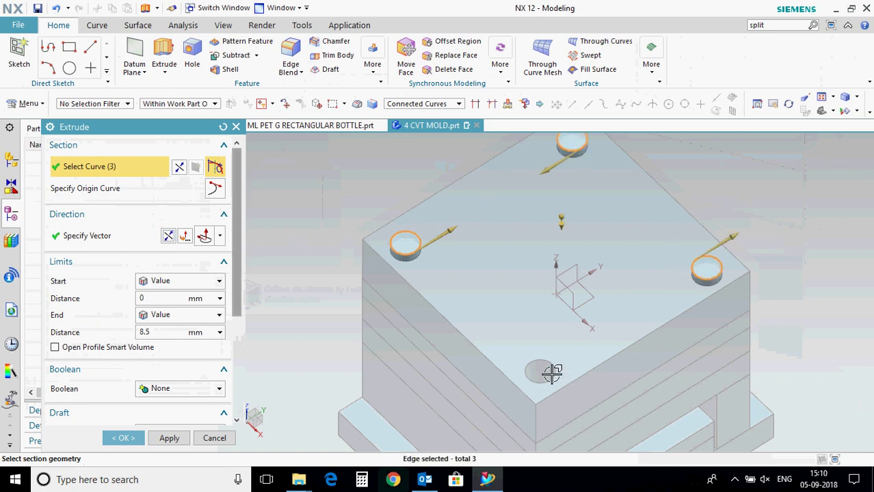
Extrude the four corner hole circles 8.5 mm with a 2.5 mm single-sided offset and subtract them from the top plate.
{"action": "scroll", "coordinate": [228, 399], "scroll_direction": "down", "scroll_amount": 5}
{"action": "left_click", "coordinate": [195, 305]}
{"action": "left_click", "coordinate": [171, 335]}
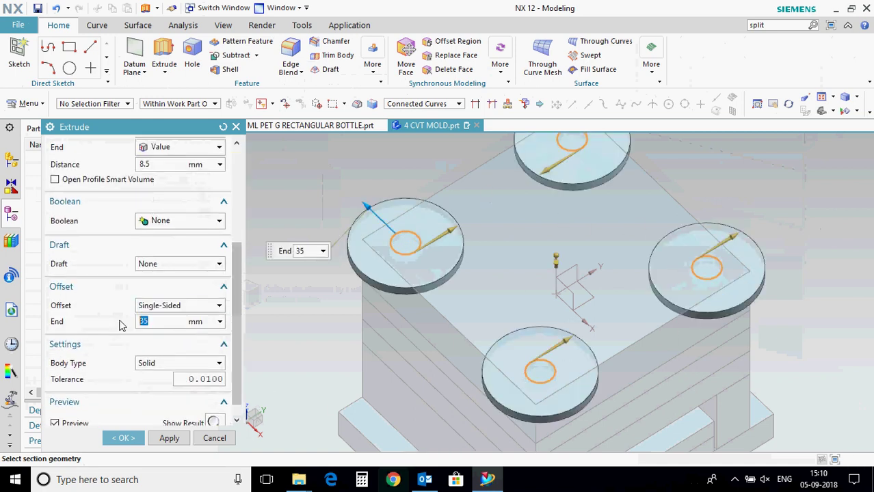
{"action": "key", "text": "Return"}
{"action": "left_click", "coordinate": [180, 220]}
{"action": "left_click", "coordinate": [164, 258]}
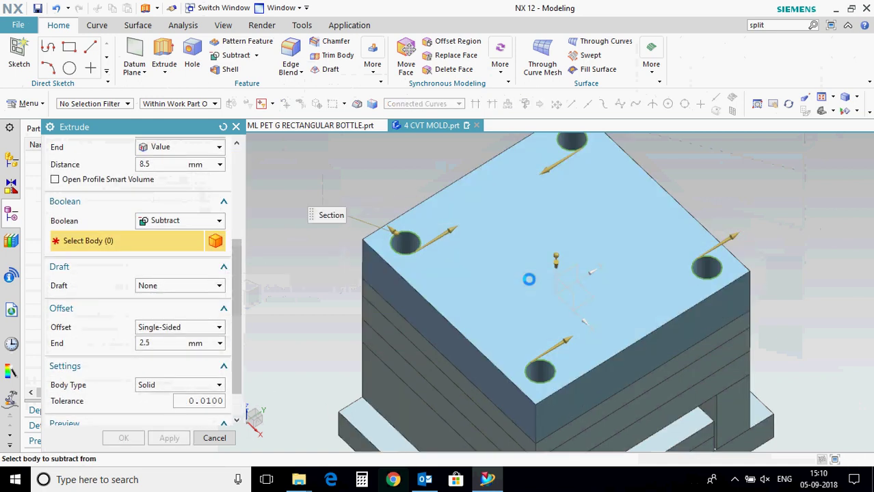
{"action": "left_click", "coordinate": [214, 439]}
Hide the top plate and pick the four corner hole edges on the plate below for a new extrusion.
{"action": "left_click", "coordinate": [472, 273]}
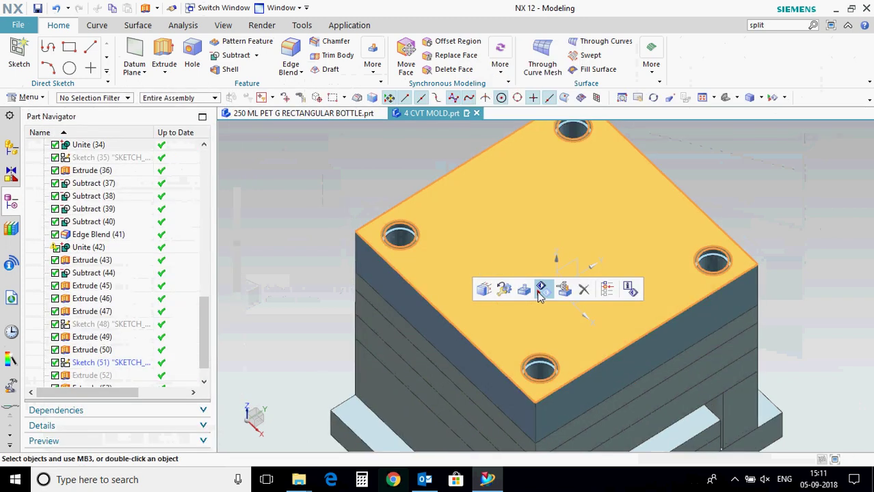
{"action": "left_click", "coordinate": [539, 291]}
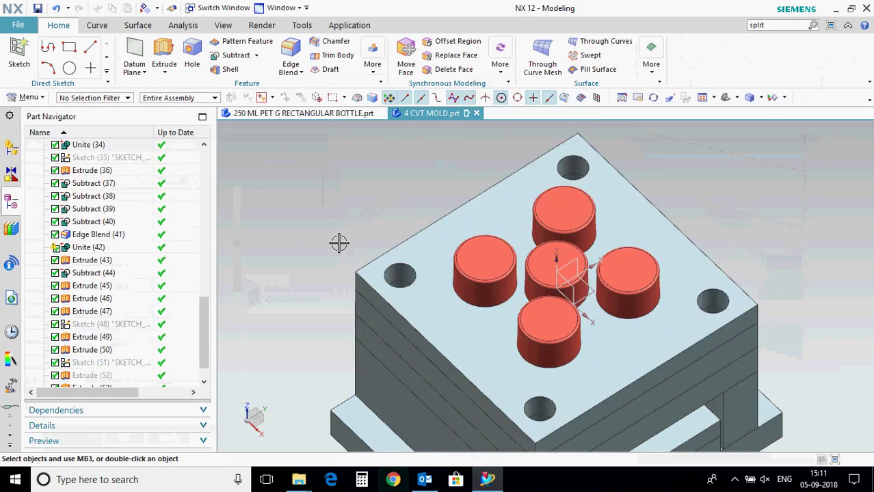
{"action": "left_click", "coordinate": [165, 55]}
{"action": "left_click", "coordinate": [401, 280]}
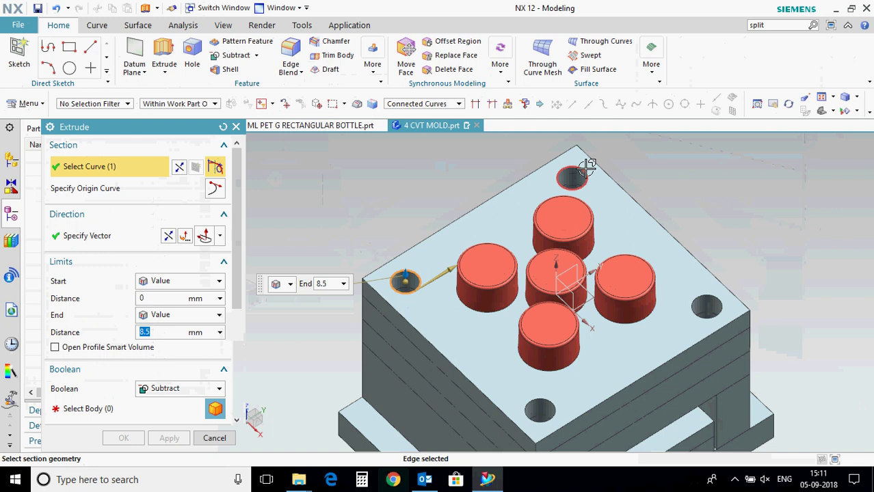
{"action": "left_click", "coordinate": [710, 294]}
{"action": "left_click", "coordinate": [540, 409]}
{"action": "middle_click", "coordinate": [479, 369]}
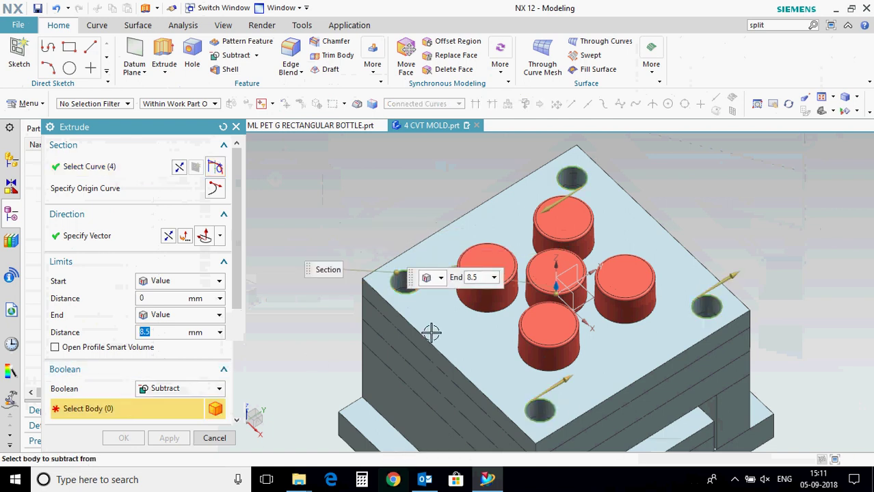
Subtract the extruded circles from this plate, 8 mm deep in the reversed direction, with a 2.5 mm single-sided offset.
{"action": "left_click", "coordinate": [433, 331]}
{"action": "left_click", "coordinate": [169, 236]}
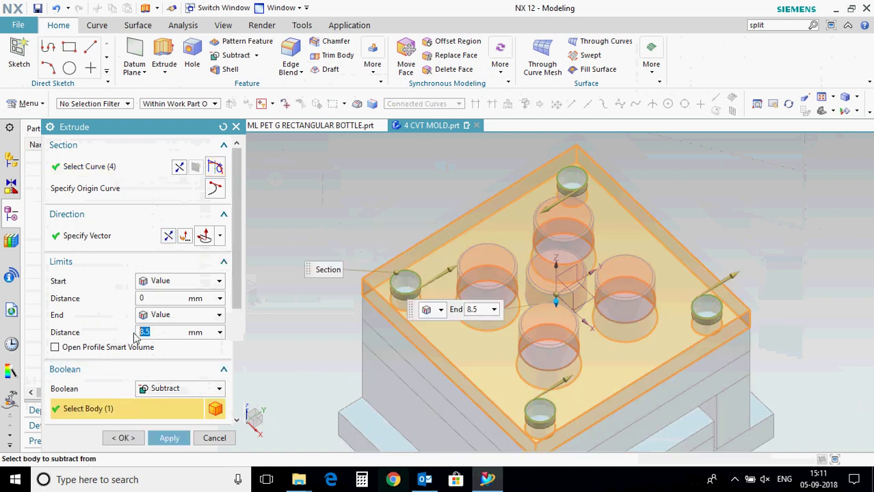
{"action": "scroll", "coordinate": [186, 368], "scroll_direction": "down", "scroll_amount": 4}
{"action": "left_click", "coordinate": [180, 371]}
{"action": "left_click", "coordinate": [180, 391]}
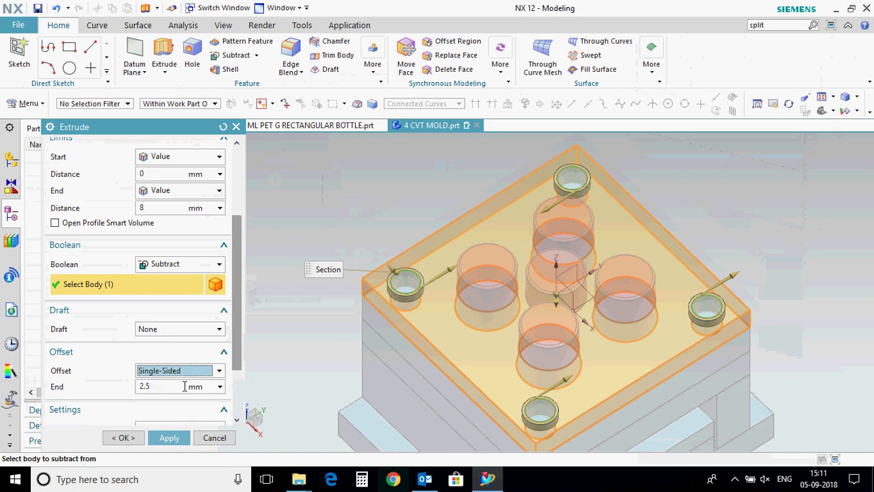
{"action": "left_click", "coordinate": [125, 438]}
Hide the six mold bodies beneath the two upper plates.
{"action": "middle_click_drag", "start_coordinate": [328, 191], "coordinate": [490, 407]}
{"action": "left_click", "coordinate": [491, 407]}
{"action": "left_click", "coordinate": [526, 363]}
{"action": "left_click", "coordinate": [549, 347]}
{"action": "left_click", "coordinate": [615, 319]}
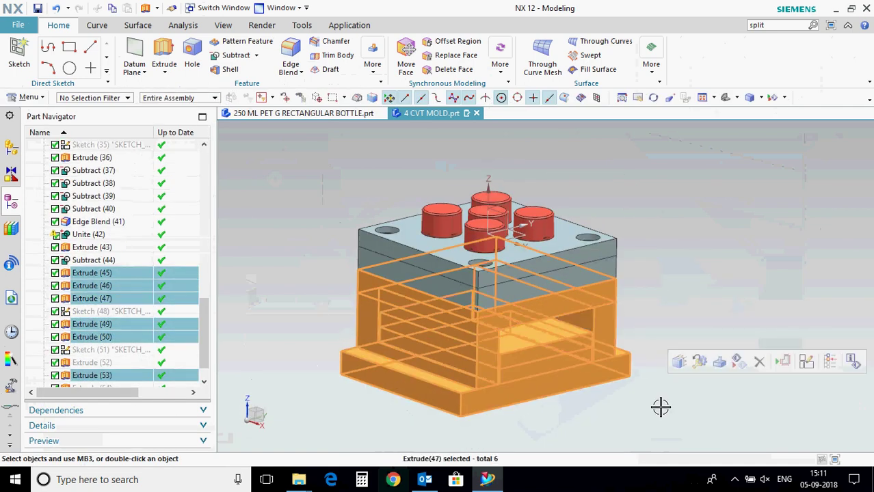
{"action": "key", "text": "ctrl+b"}
Start an extrusion from the four corner hole edges on the underside of the lower remaining plate.
{"action": "middle_click_drag", "start_coordinate": [378, 311], "coordinate": [376, 283]}
{"action": "scroll", "coordinate": [510, 303], "scroll_direction": "up", "scroll_amount": 2}
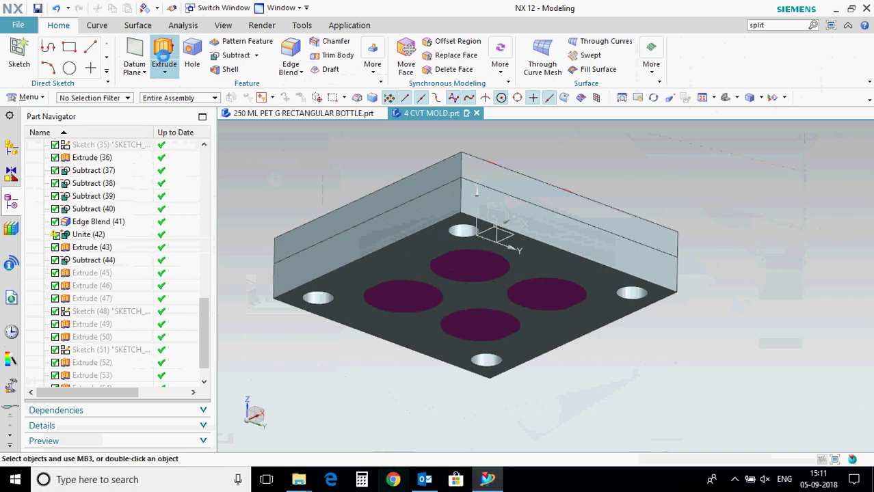
{"action": "left_click", "coordinate": [164, 55]}
{"action": "scroll", "coordinate": [452, 239], "scroll_direction": "up", "scroll_amount": 2}
{"action": "left_click", "coordinate": [459, 228]}
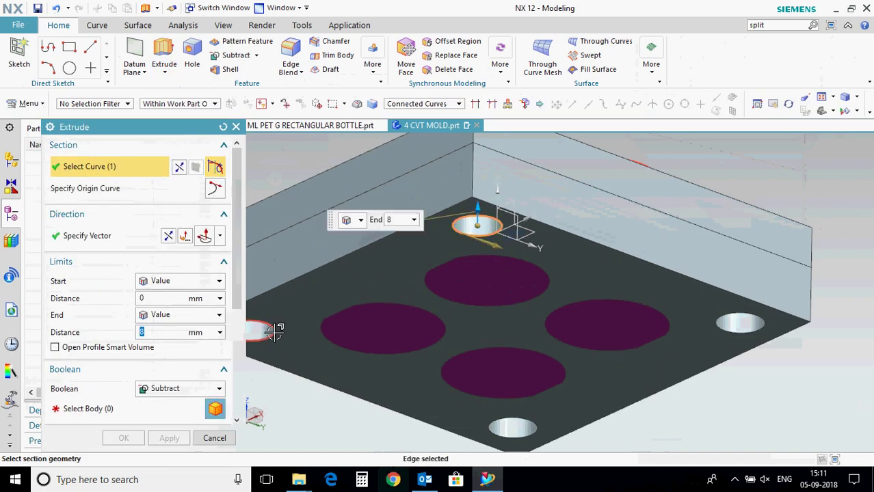
{"action": "left_click", "coordinate": [505, 425]}
{"action": "left_click", "coordinate": [724, 327]}
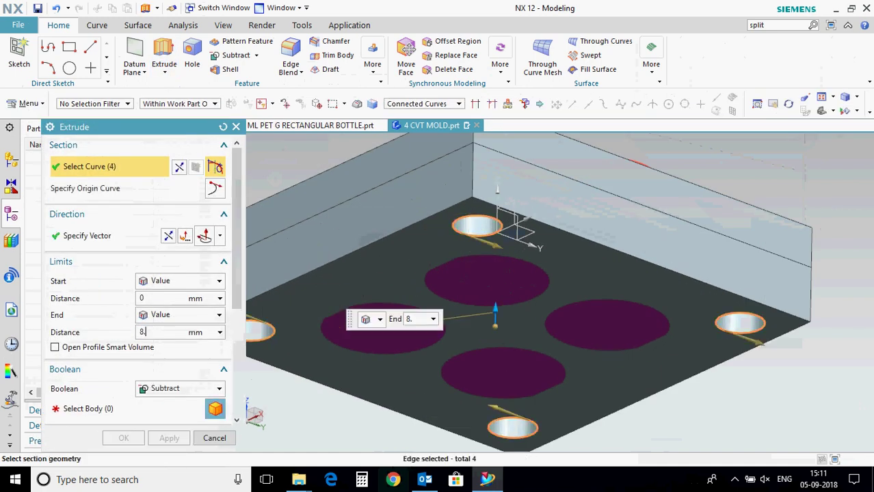
Subtract the extruded circles from the lower plate at 8.5 mm depth with a single-sided offset.
{"action": "left_click", "coordinate": [130, 409]}
{"action": "left_click", "coordinate": [378, 295]}
{"action": "scroll", "coordinate": [380, 291], "scroll_direction": "down", "scroll_amount": 4}
{"action": "scroll", "coordinate": [195, 385], "scroll_direction": "down", "scroll_amount": 4}
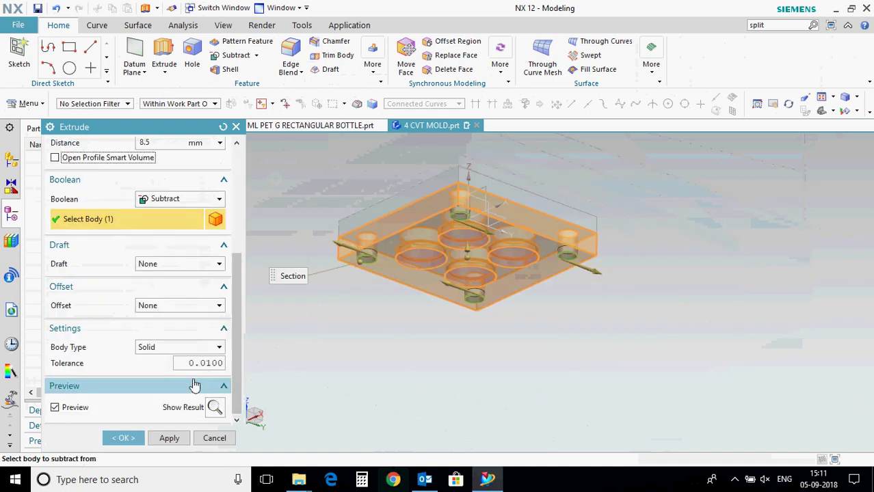
{"action": "left_click", "coordinate": [192, 335]}
{"action": "left_click", "coordinate": [122, 438]}
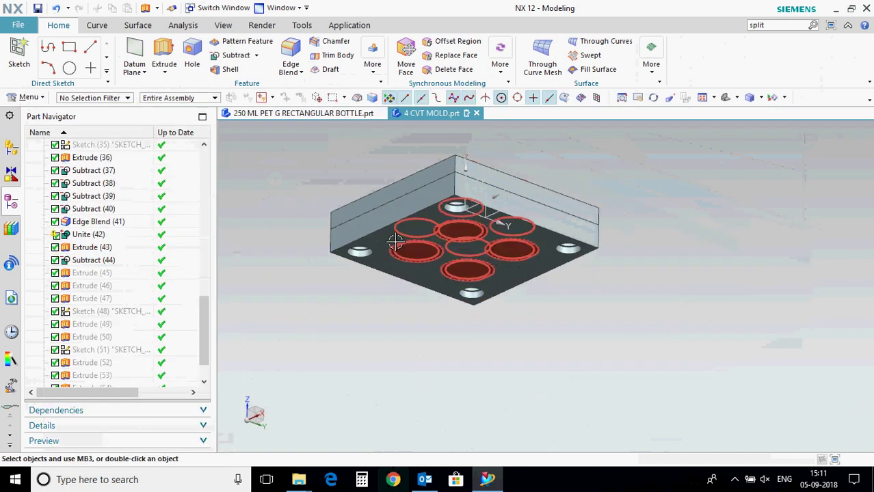
Show all hidden solid bodies to display the complete mold assembly.
{"action": "middle_click_drag", "start_coordinate": [370, 212], "coordinate": [389, 345]}
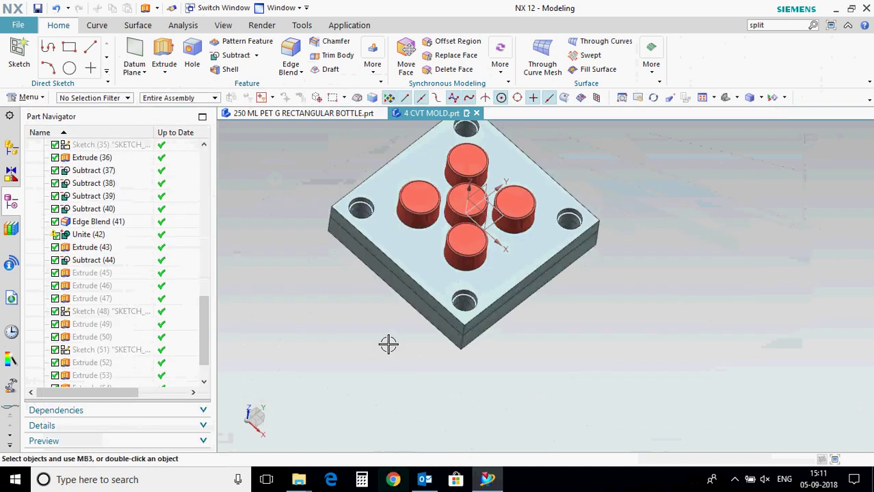
{"action": "key", "text": "ctrl+w"}
{"action": "left_click", "coordinate": [190, 186]}
{"action": "left_click", "coordinate": [241, 362]}
{"action": "middle_click_drag", "start_coordinate": [228, 355], "coordinate": [516, 201]}
{"action": "right_click", "coordinate": [516, 201]}
{"action": "right_click", "coordinate": [517, 197]}
{"action": "left_click", "coordinate": [542, 219]}
{"action": "middle_click_drag", "start_coordinate": [670, 288], "coordinate": [688, 298]}
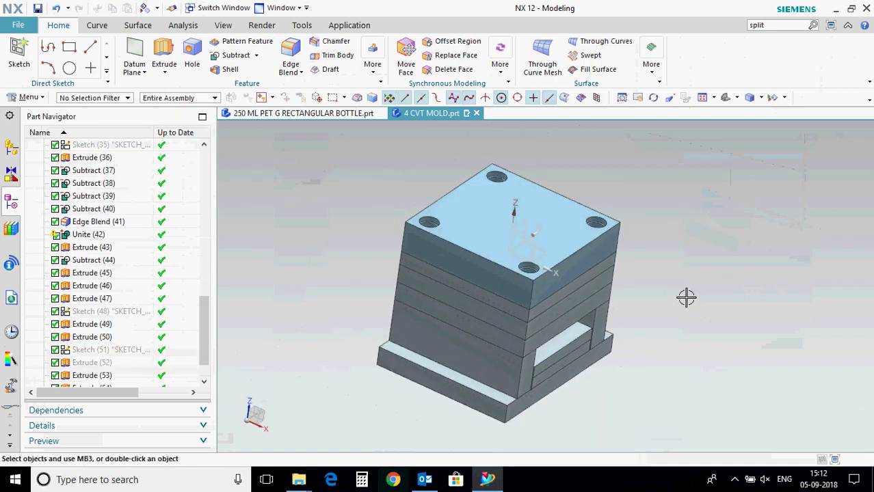
Create a sketch on the upper face of the top plate, horizontal along the X axis, with its origin at the plate's centre.
{"action": "left_click", "coordinate": [102, 210]}
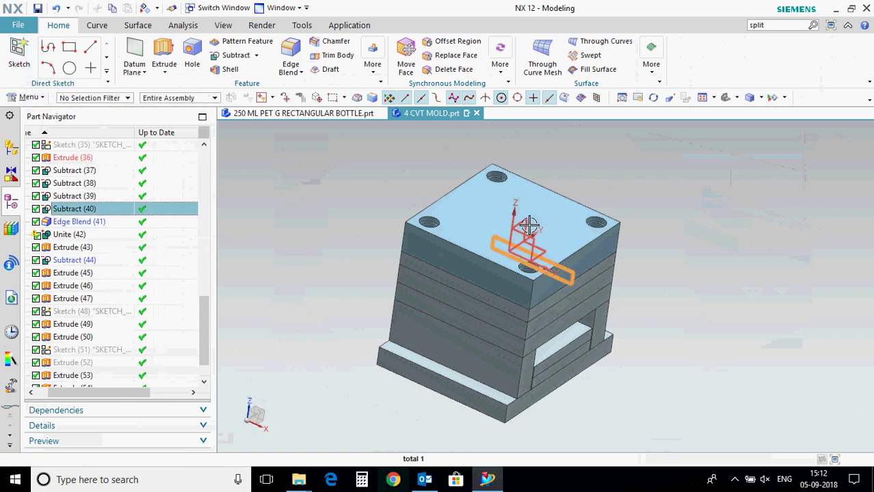
{"action": "left_click", "coordinate": [496, 220]}
{"action": "left_click", "coordinate": [19, 55]}
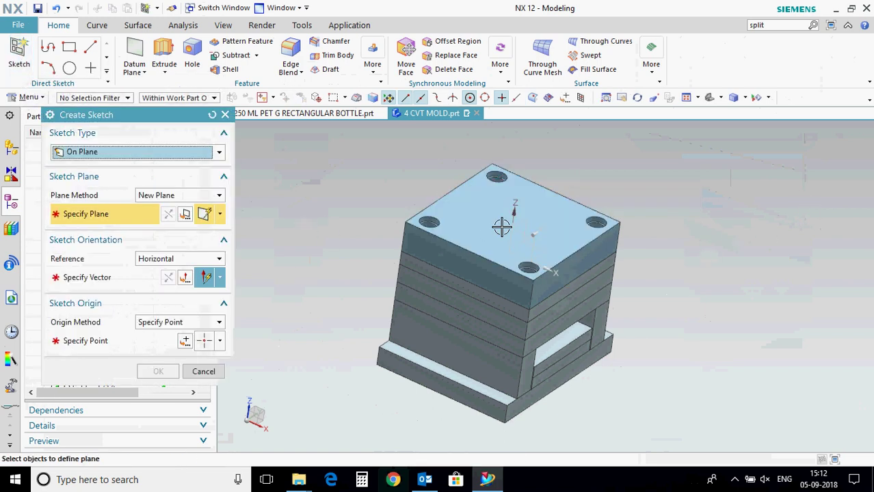
{"action": "left_click", "coordinate": [182, 275]}
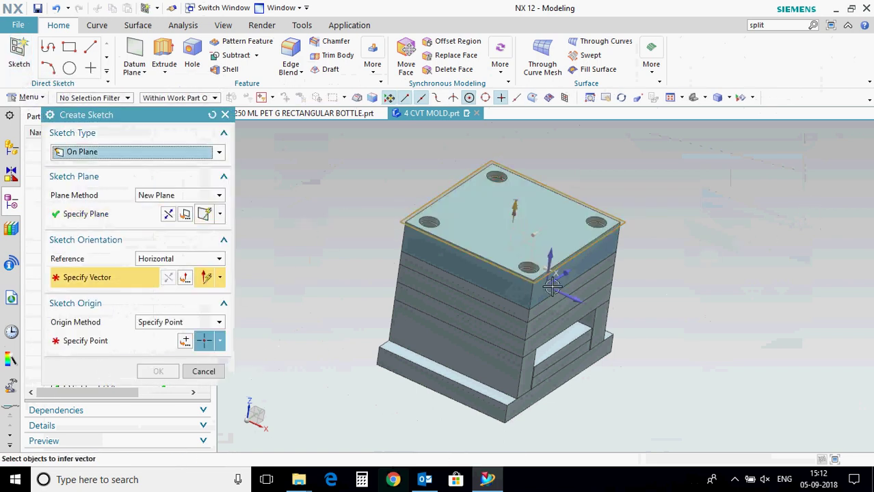
{"action": "left_click", "coordinate": [571, 296]}
{"action": "left_click", "coordinate": [638, 308]}
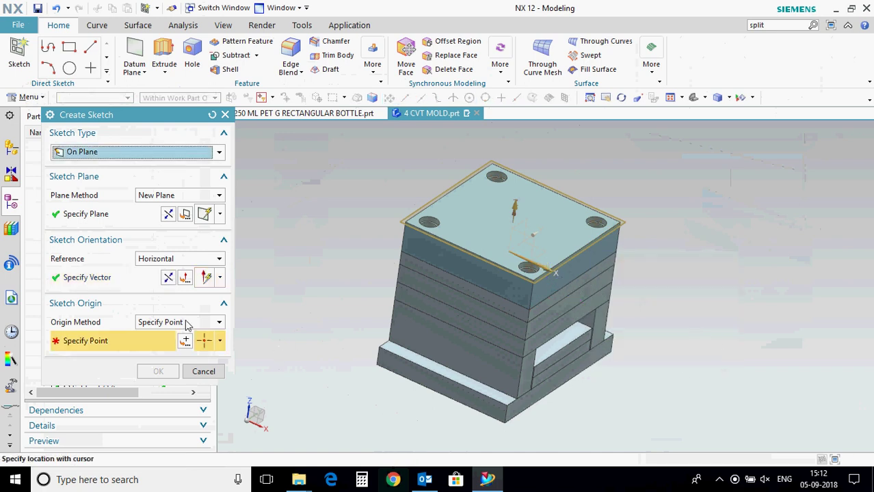
{"action": "left_click", "coordinate": [185, 341]}
{"action": "left_click", "coordinate": [181, 370]}
{"action": "left_click", "coordinate": [159, 371]}
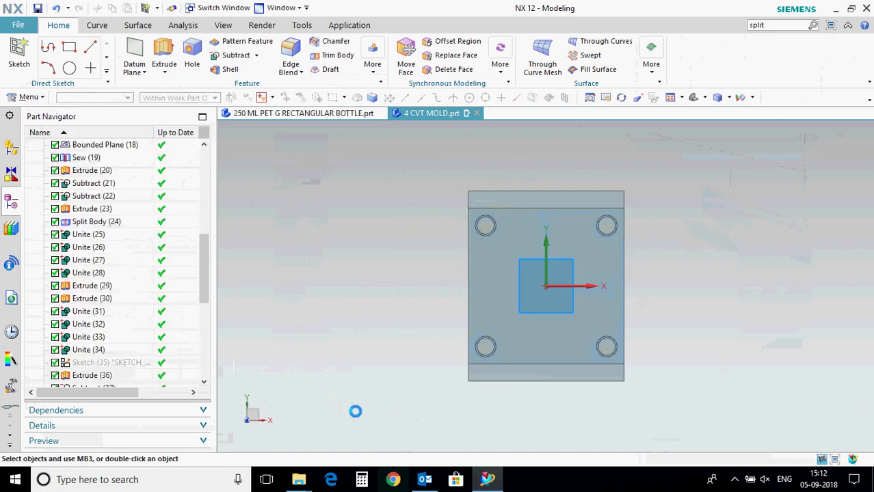
Draw two concentric circles centred on the sketch origin, the inner one about 30 mm in diameter.
{"action": "key", "text": "o"}
{"action": "left_click", "coordinate": [508, 263]}
{"action": "scroll", "coordinate": [573, 296], "scroll_direction": "up", "scroll_amount": 2}
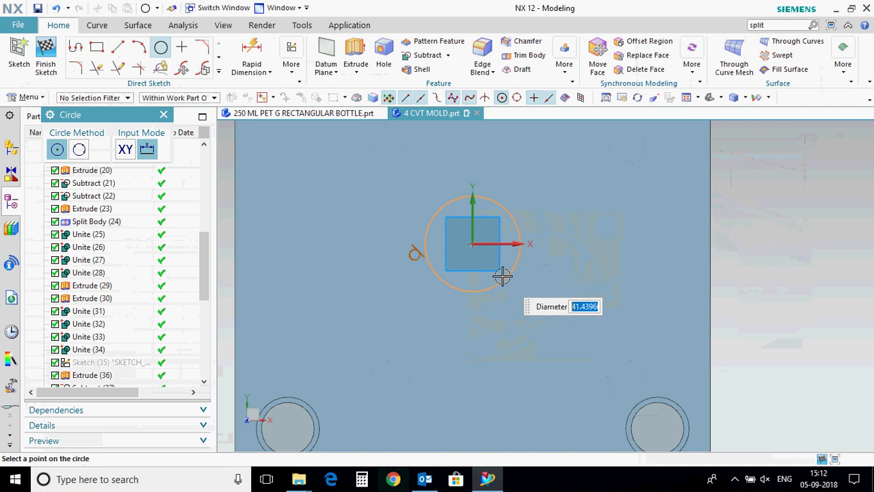
{"action": "left_click", "coordinate": [538, 303]}
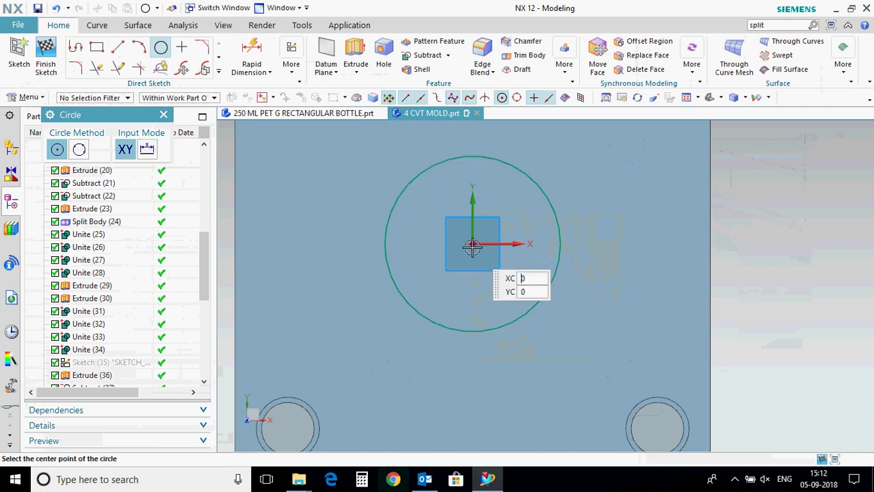
{"action": "left_click", "coordinate": [487, 271]}
{"action": "key", "text": "Escape"}
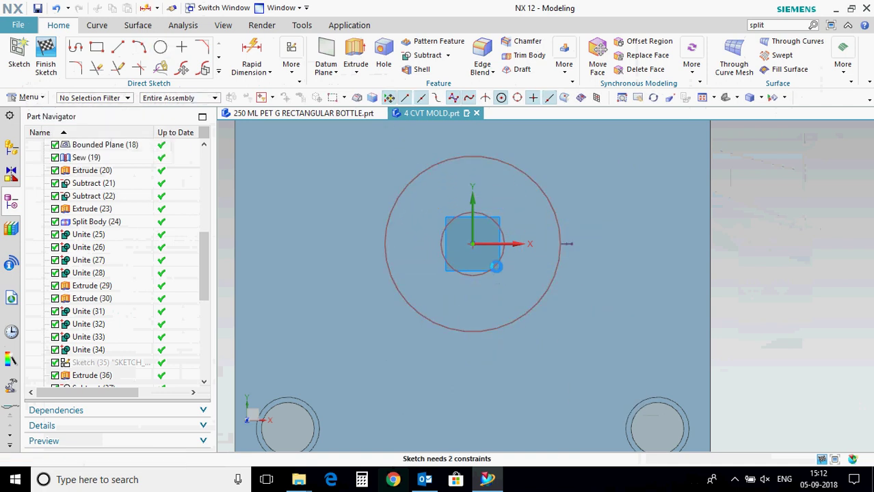
Dimension the inner circle's diameter to 16 mm and the outer circle's diameter to 30 mm.
{"action": "key", "text": "d"}
{"action": "left_click", "coordinate": [497, 264]}
{"action": "type", "text": "16"}
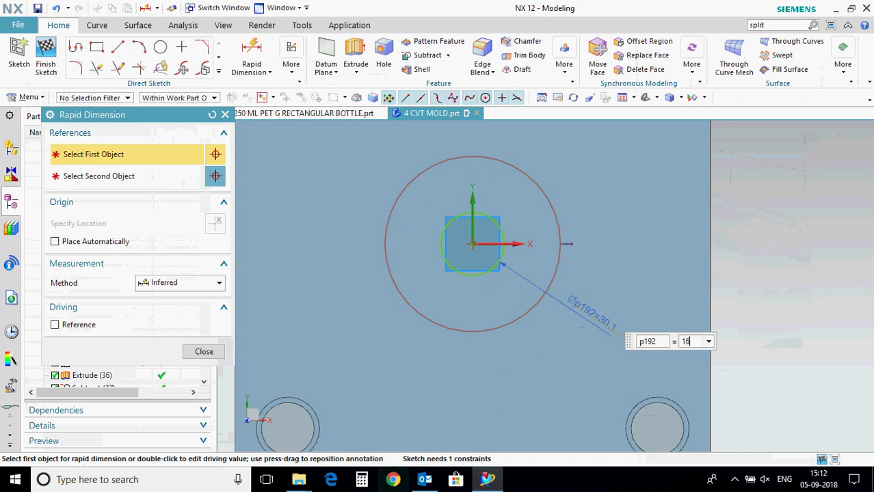
{"action": "key", "text": "Return"}
{"action": "left_click", "coordinate": [495, 282]}
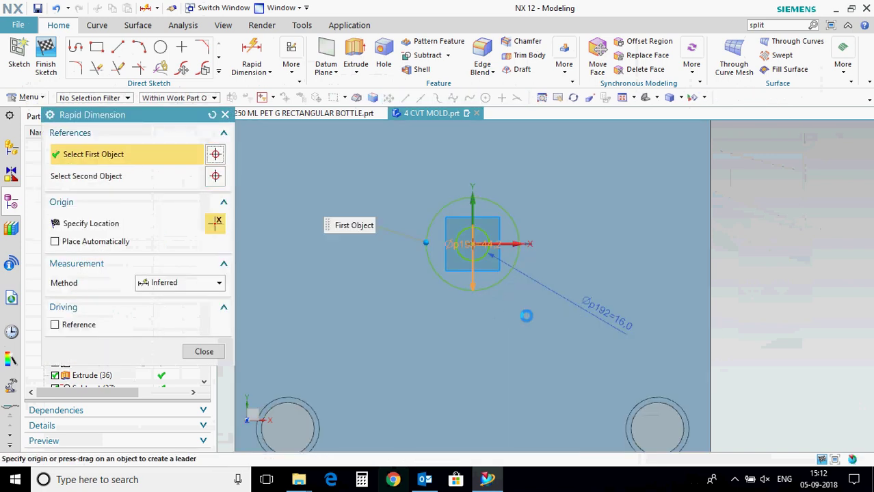
{"action": "left_click", "coordinate": [593, 373]}
{"action": "type", "text": "30"}
{"action": "key", "text": "Return"}
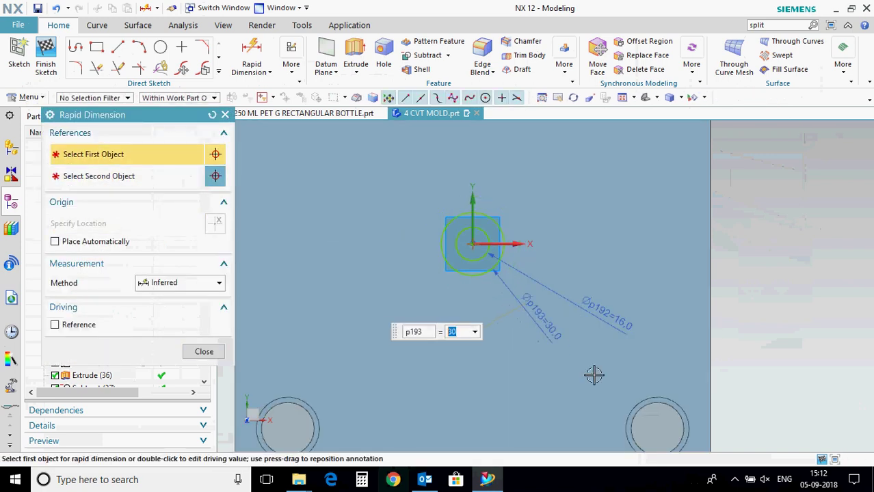
{"action": "key", "text": "Escape"}
Draw a small circle about 13 mm in diameter between the concentric circles and the plate's +X edge, below the X axis.
{"action": "scroll", "coordinate": [515, 310], "scroll_direction": "down", "scroll_amount": 3}
{"action": "middle_click_drag", "start_coordinate": [515, 310], "coordinate": [638, 341]}
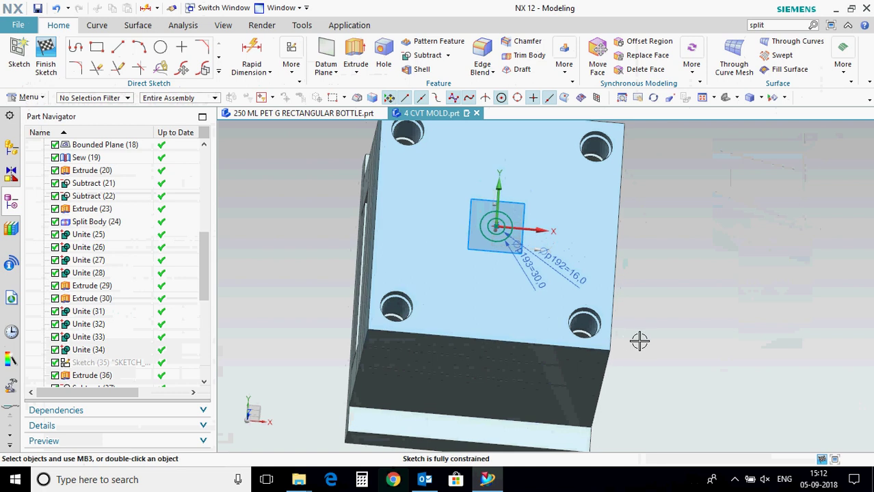
{"action": "key", "text": "F8"}
{"action": "key", "text": "o"}
{"action": "scroll", "coordinate": [583, 297], "scroll_direction": "up", "scroll_amount": 3}
{"action": "left_click", "coordinate": [577, 296]}
{"action": "left_click", "coordinate": [586, 305]}
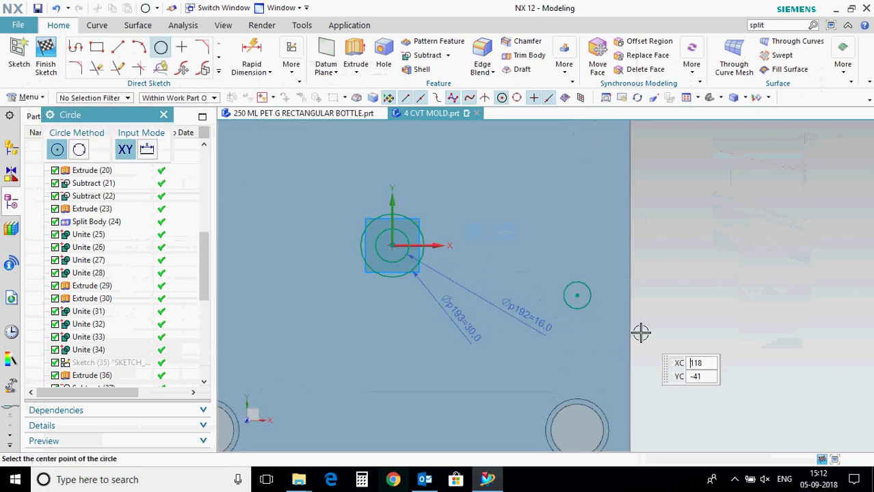
{"action": "key", "text": "Escape"}
Dimension the small circle's diameter to 10 mm.
{"action": "key", "text": "d"}
{"action": "left_click", "coordinate": [587, 301]}
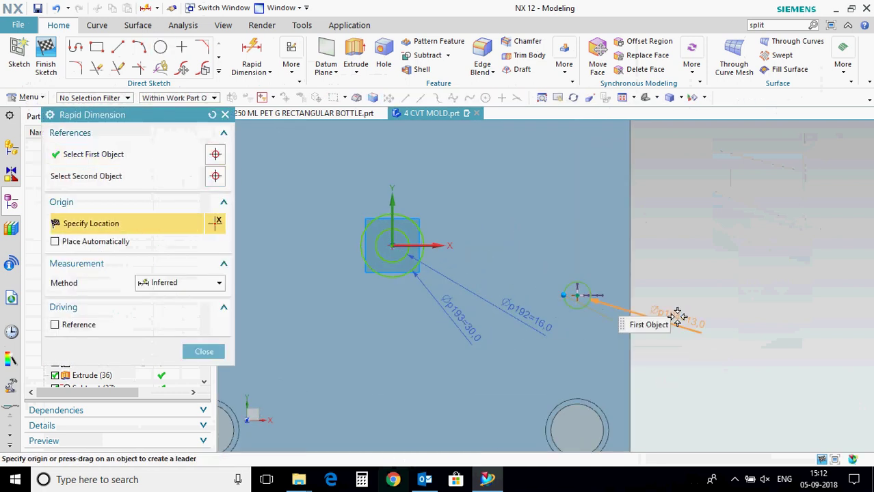
{"action": "left_click", "coordinate": [678, 316]}
{"action": "type", "text": "10"}
{"action": "key", "text": "Return"}
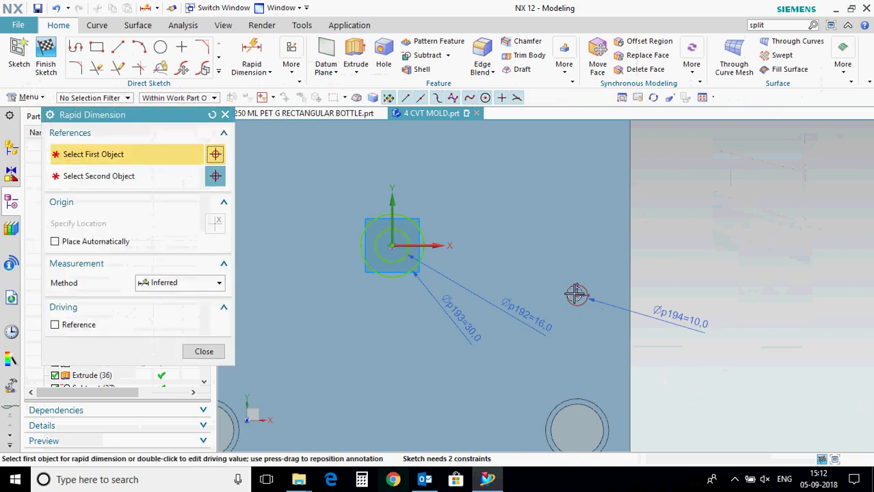
Dimension the small circle's centre 25 mm horizontally from the plate's +X edge.
{"action": "left_click", "coordinate": [578, 295]}
{"action": "left_click", "coordinate": [629, 295]}
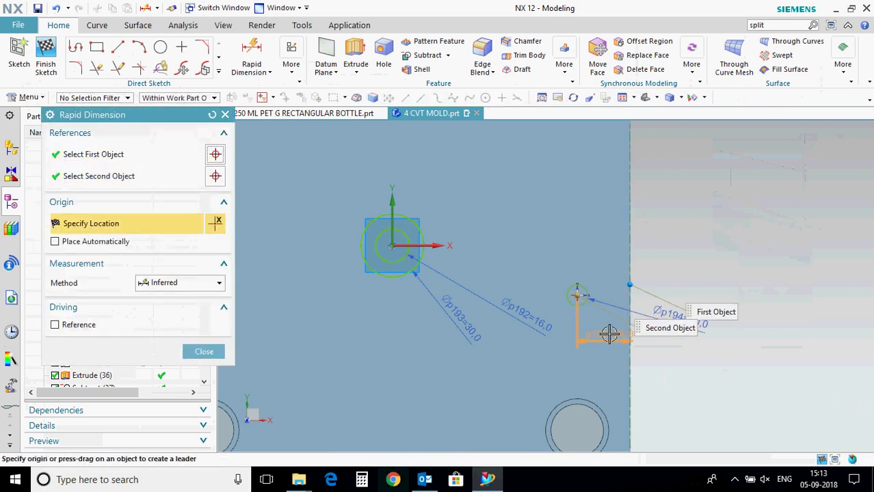
{"action": "left_click", "coordinate": [610, 334]}
{"action": "type", "text": "25"}
{"action": "key", "text": "Return"}
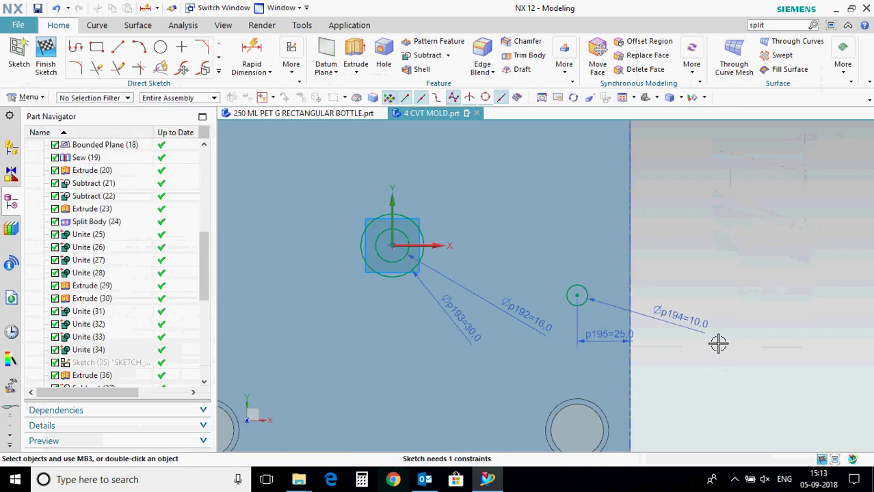
Dimension the small circle's centre 20 mm vertically from the sketch's X axis.
{"action": "left_click", "coordinate": [577, 294]}
{"action": "left_click", "coordinate": [433, 246]}
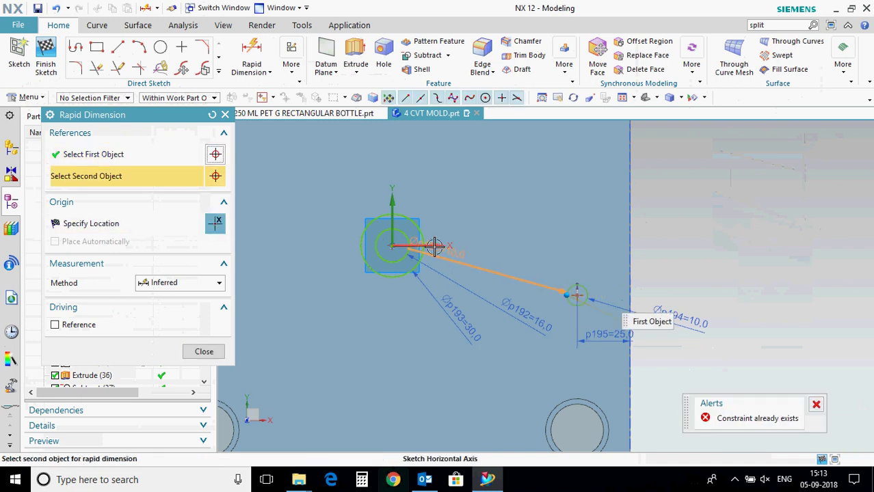
{"action": "left_click", "coordinate": [578, 294]}
{"action": "left_click", "coordinate": [772, 326]}
{"action": "type", "text": "20"}
{"action": "key", "text": "Return"}
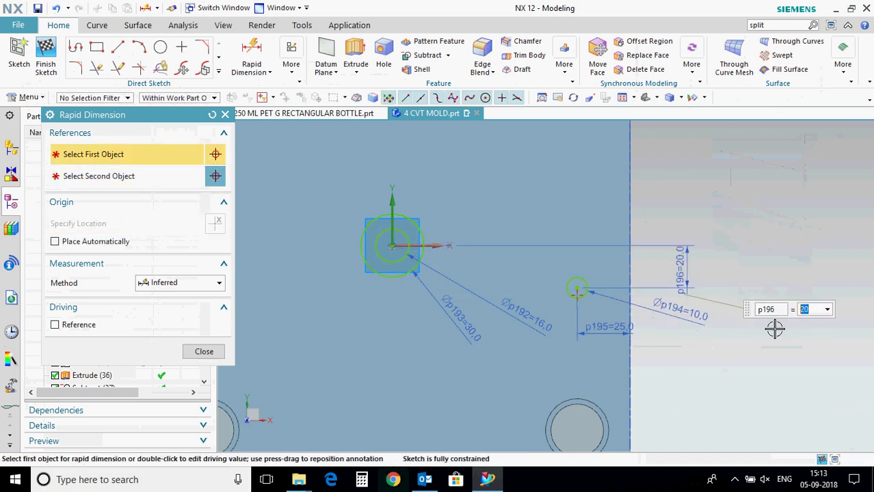
Draw a circle about 22 mm in diameter near the plate's -X edge, above the sketch's X axis.
{"action": "key", "text": "Escape"}
{"action": "scroll", "coordinate": [741, 333], "scroll_direction": "down", "scroll_amount": 3}
{"action": "key", "text": "o"}
{"action": "scroll", "coordinate": [469, 267], "scroll_direction": "up", "scroll_amount": 2}
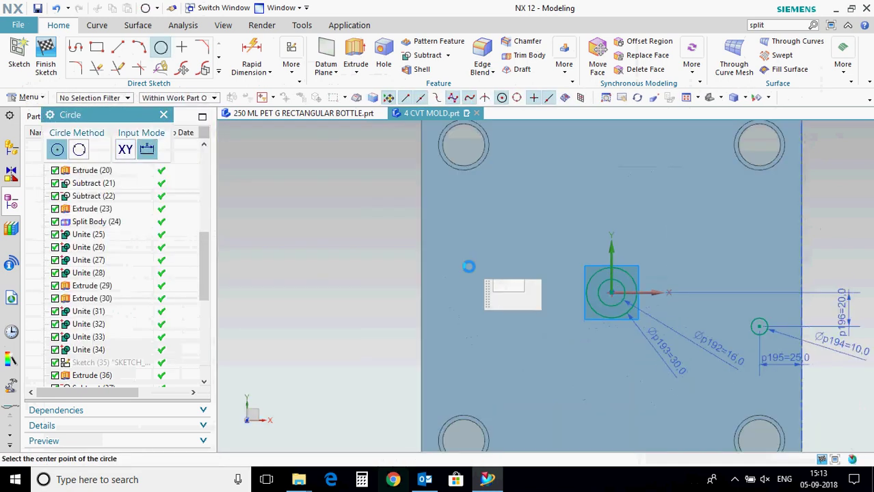
Dimension the diameter of the new circle near the -X edge to 10 mm.
{"action": "key", "text": "Escape"}
{"action": "key", "text": "d"}
{"action": "left_click", "coordinate": [476, 271]}
{"action": "left_click", "coordinate": [509, 296]}
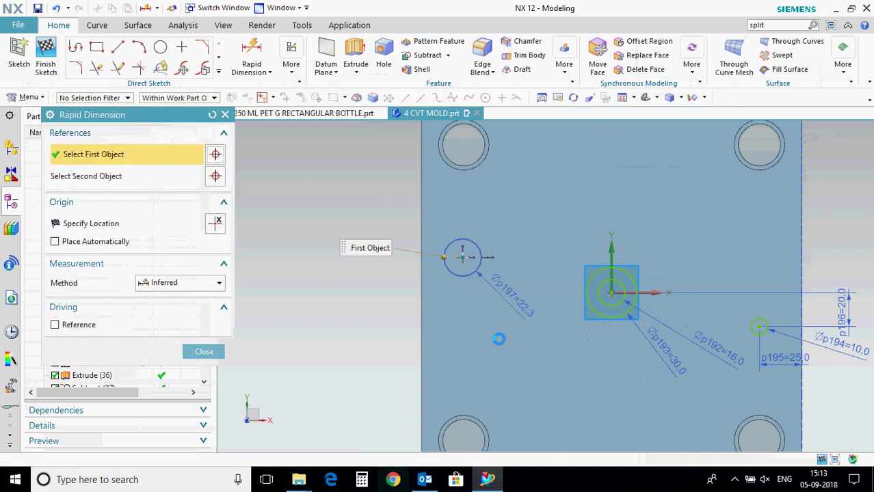
{"action": "type", "text": "10"}
{"action": "key", "text": "Return"}
{"action": "key", "text": "Escape"}
Dimension that circle's centre 25 mm horizontally from the plate's -X edge.
{"action": "key", "text": "d"}
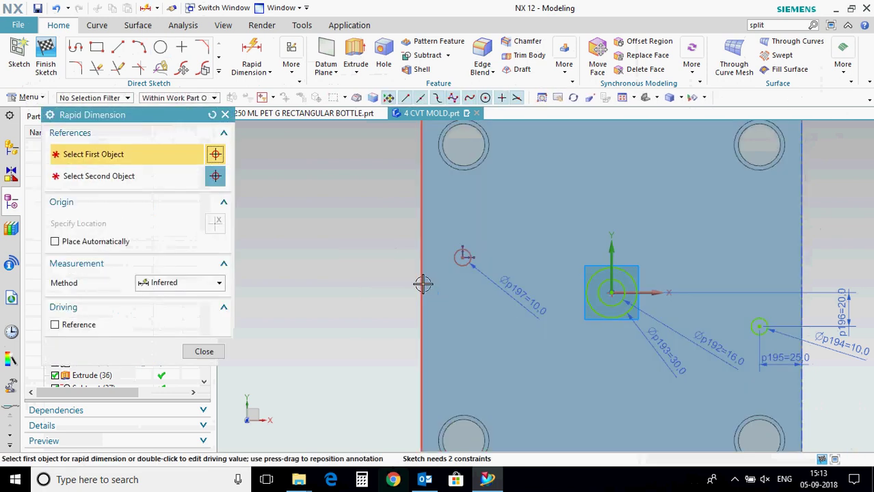
{"action": "left_click", "coordinate": [422, 286]}
{"action": "left_click", "coordinate": [452, 292]}
{"action": "type", "text": "25"}
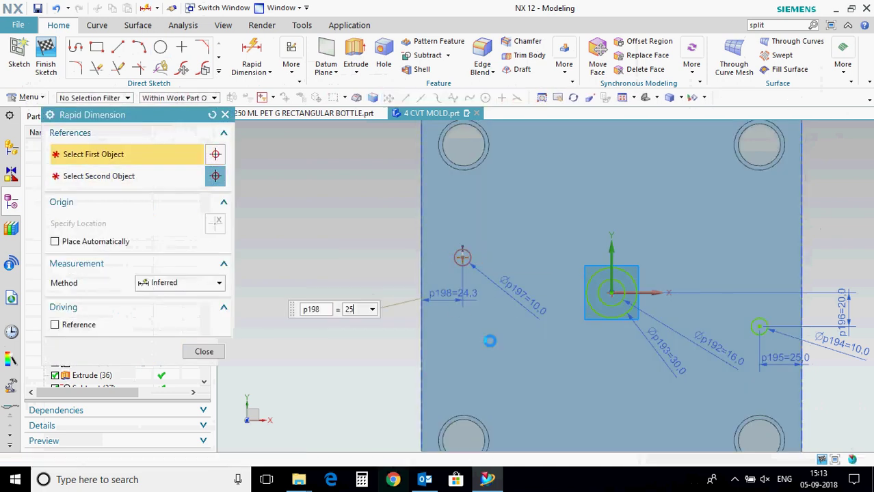
{"action": "key", "text": "Return"}
{"action": "key", "text": "Escape"}
Dimension the same circle's centre 20 mm vertically from the sketch's X axis.
{"action": "key", "text": "d"}
{"action": "left_click", "coordinate": [464, 258]}
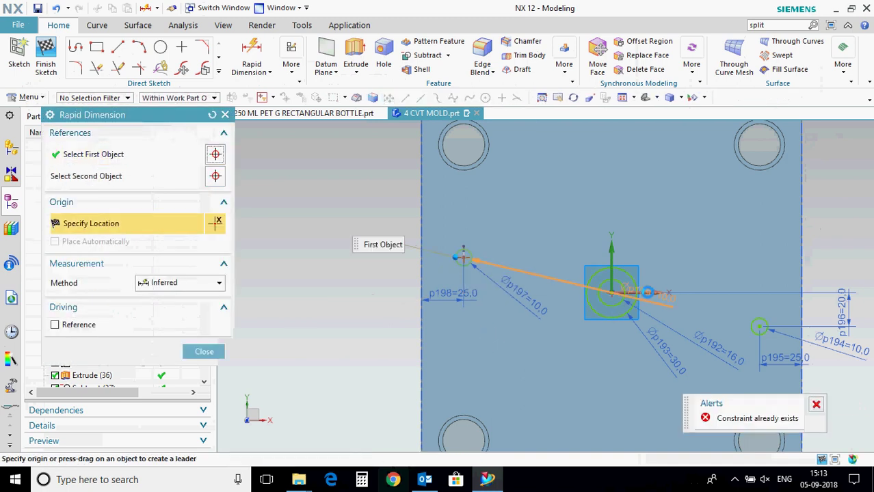
{"action": "left_click", "coordinate": [649, 292]}
{"action": "left_click", "coordinate": [391, 275]}
{"action": "type", "text": "20"}
{"action": "key", "text": "Return"}
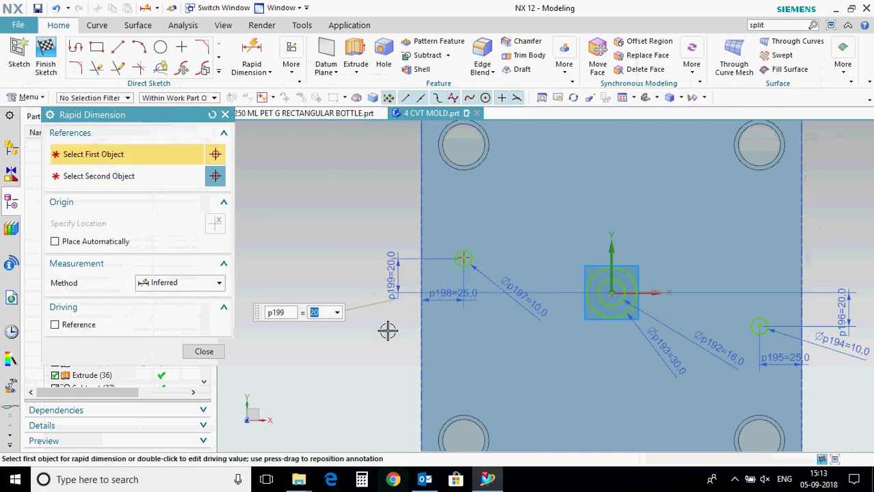
{"action": "key", "text": "Escape"}
Draw a small circle about 12.5 mm in diameter above the concentric circles, close to the plate's +Y edge.
{"action": "scroll", "coordinate": [385, 331], "scroll_direction": "down", "scroll_amount": 1}
{"action": "key", "text": "o"}
{"action": "left_click", "coordinate": [571, 186]}
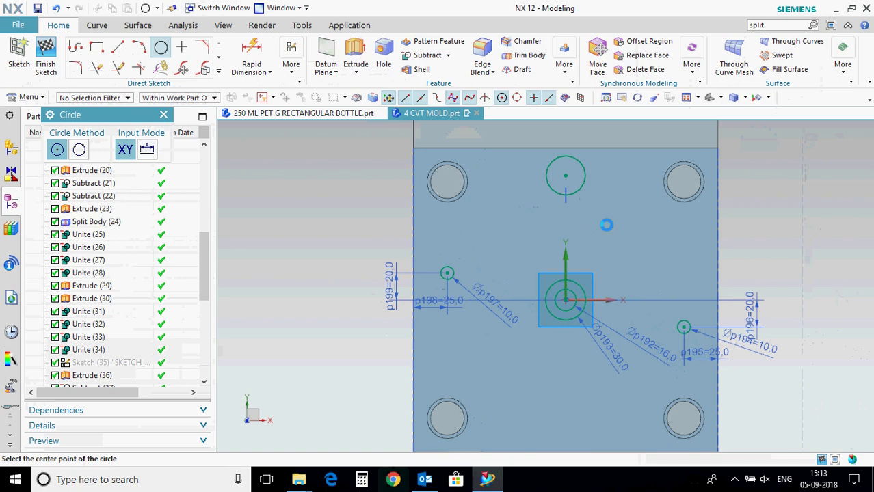
{"action": "key", "text": "ctrl+z"}
{"action": "scroll", "coordinate": [597, 137], "scroll_direction": "up", "scroll_amount": 3}
{"action": "left_click", "coordinate": [537, 192]}
{"action": "left_click", "coordinate": [545, 206]}
{"action": "key", "text": "Escape"}
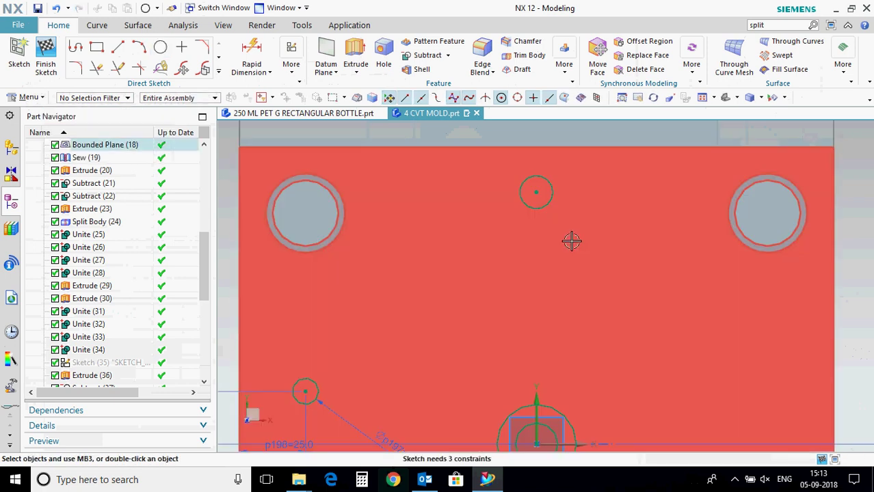
Dimension the diameter of the circle near the +Y edge to 10 mm.
{"action": "key", "text": "d"}
{"action": "left_click", "coordinate": [550, 201]}
{"action": "left_click", "coordinate": [569, 252]}
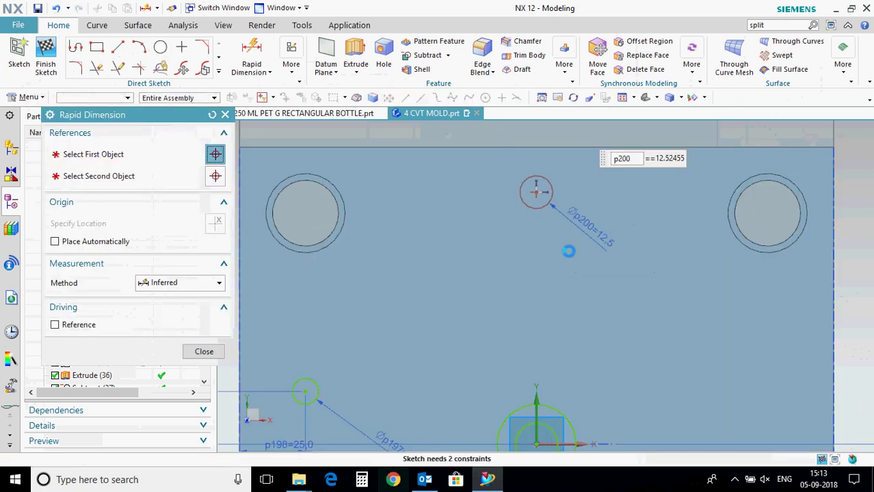
{"action": "type", "text": "10"}
{"action": "key", "text": "Return"}
{"action": "key", "text": "Escape"}
Constrain the centre of the circle near the +Y edge to lie on the sketch's Y axis.
{"action": "key", "text": "c"}
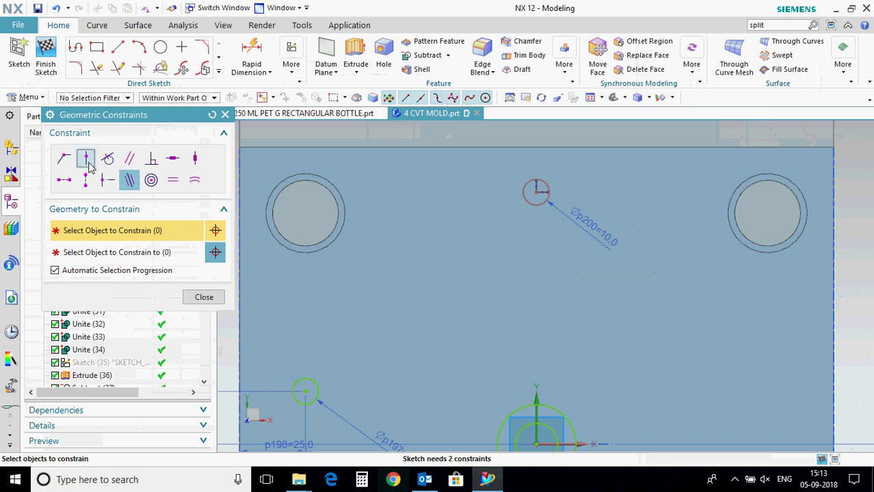
{"action": "left_click", "coordinate": [537, 192]}
{"action": "middle_click", "coordinate": [616, 363]}
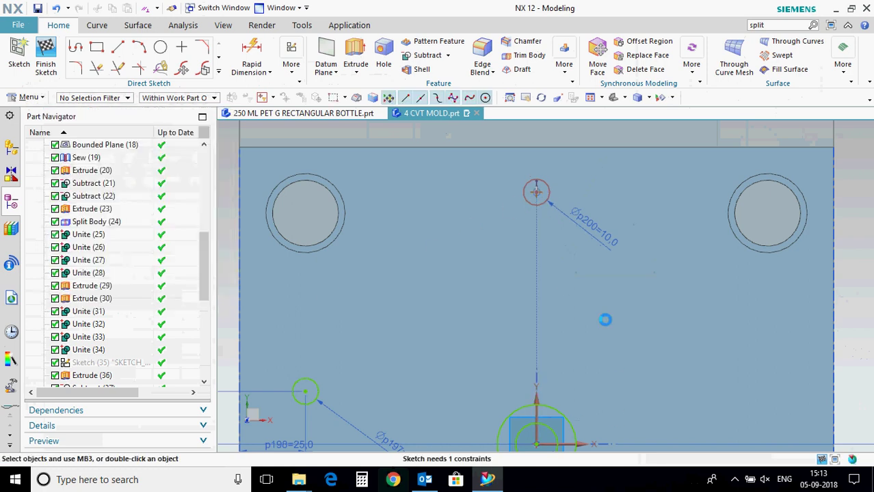
Dimension that circle's centre vertically from the plate's +Y edge and set the distance to 25 mm.
{"action": "key", "text": "d"}
{"action": "left_click", "coordinate": [537, 192]}
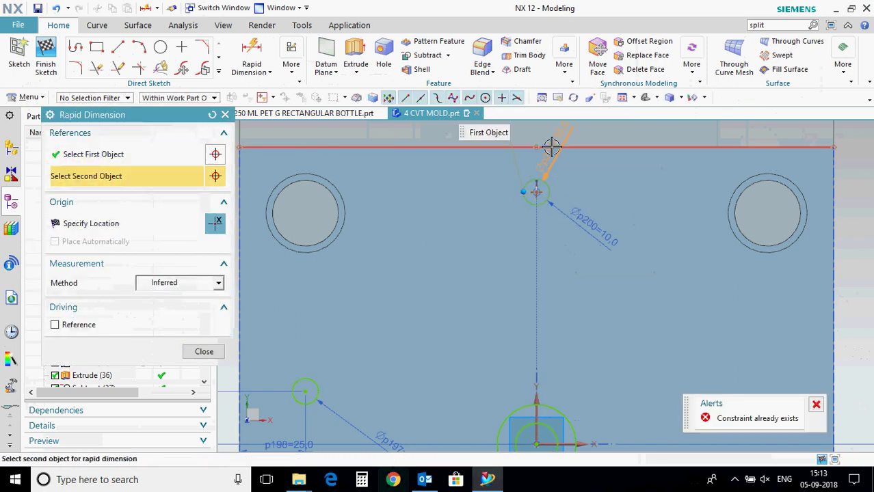
{"action": "left_click", "coordinate": [552, 145]}
{"action": "left_click", "coordinate": [700, 284]}
{"action": "type", "text": "20"}
{"action": "key", "text": "Return"}
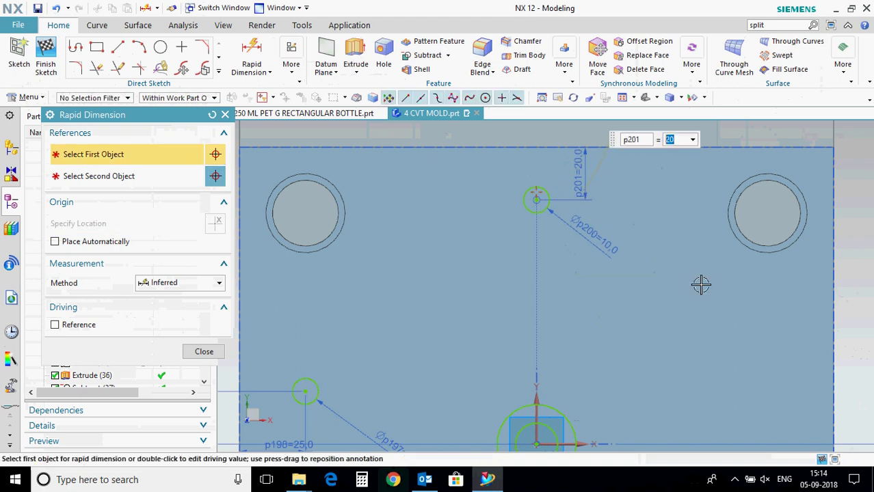
{"action": "middle_click", "coordinate": [597, 244]}
Mirror the 10 mm circle on the Y axis about the sketch's X axis and finish the sketch.
{"action": "scroll", "coordinate": [487, 195], "scroll_direction": "down", "scroll_amount": 4}
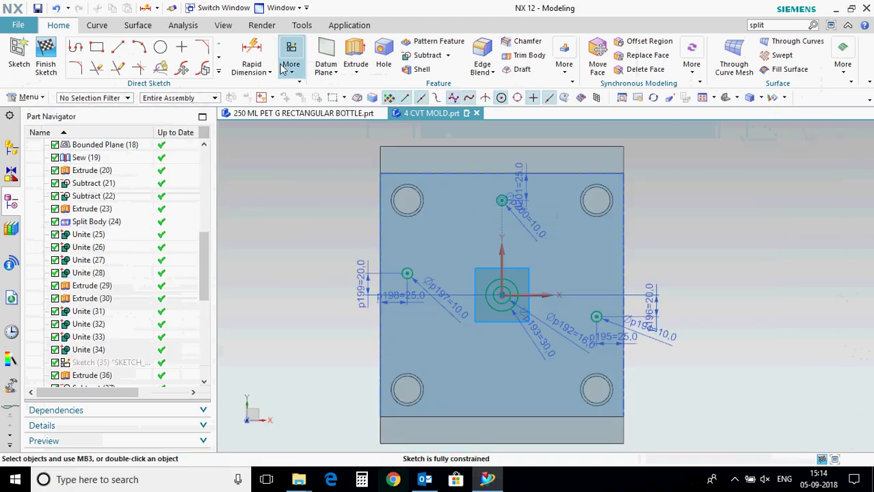
{"action": "left_click", "coordinate": [291, 70]}
{"action": "left_click", "coordinate": [488, 199]}
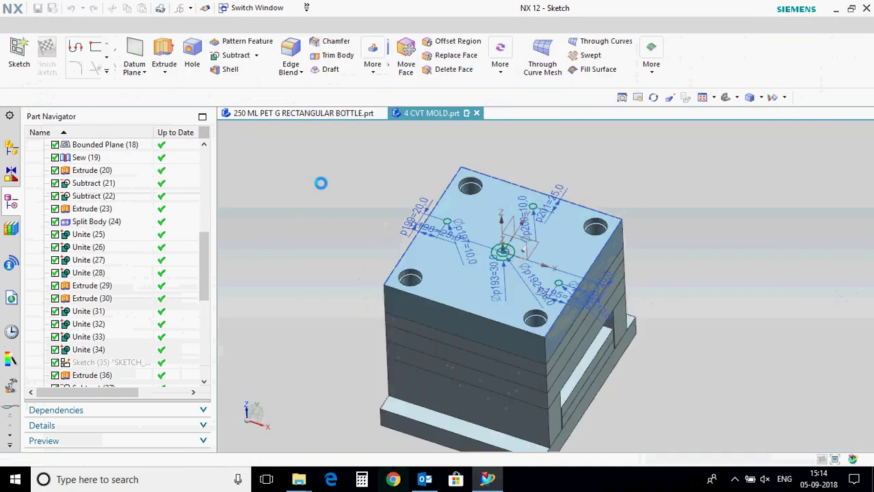
{"action": "left_click", "coordinate": [364, 87]}
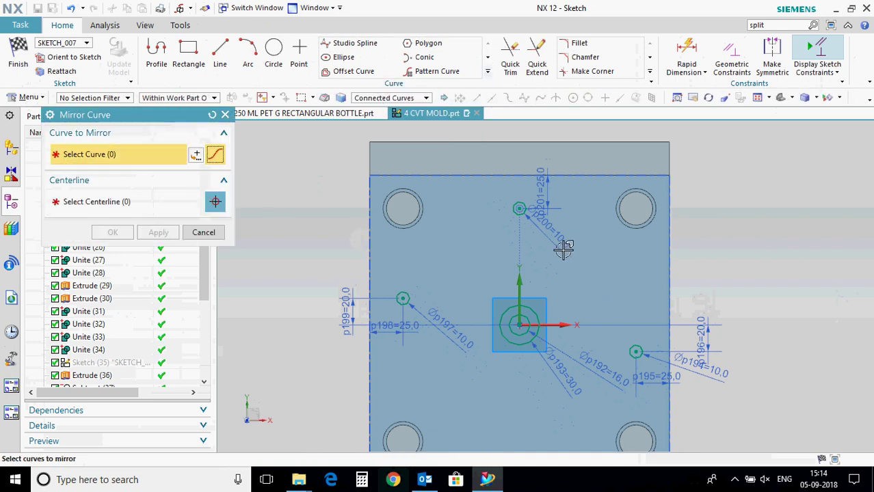
{"action": "left_click", "coordinate": [515, 209]}
{"action": "left_click", "coordinate": [175, 208]}
{"action": "scroll", "coordinate": [494, 251], "scroll_direction": "down", "scroll_amount": 3}
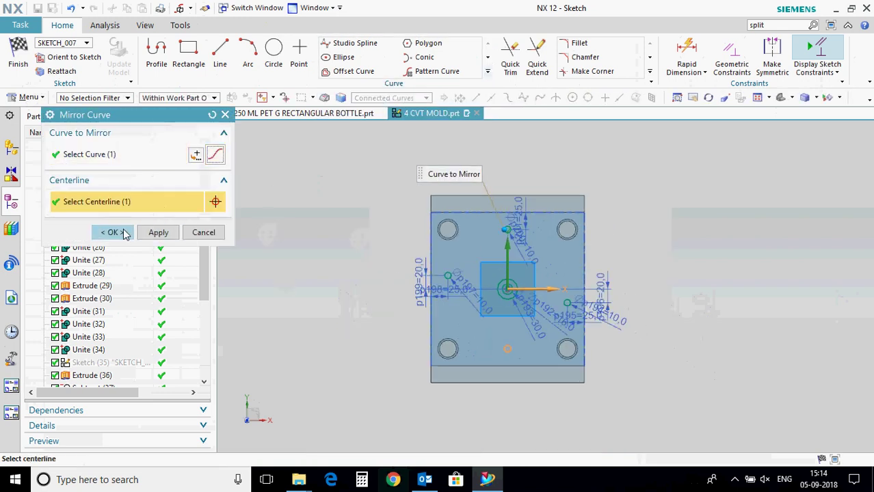
{"action": "left_click", "coordinate": [113, 233]}
{"action": "left_click", "coordinate": [18, 53]}
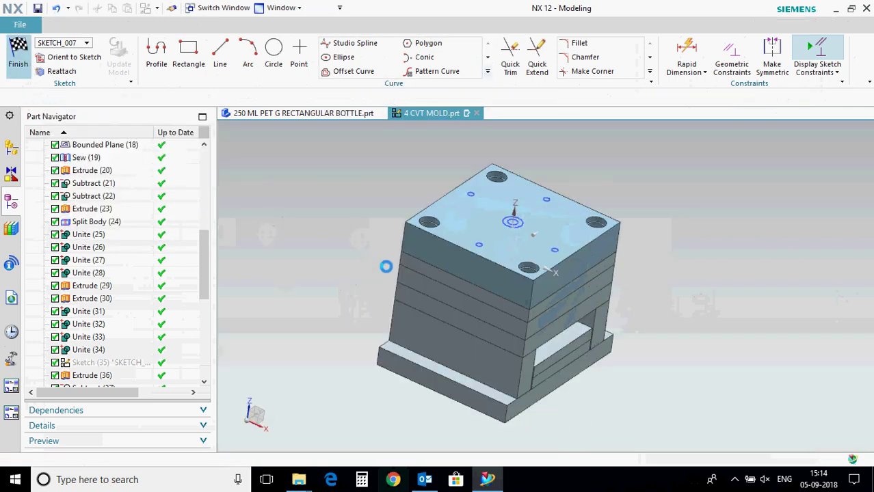
Extrude the central 16 mm circle 60 mm as a subtraction from the top plate.
{"action": "left_click", "coordinate": [163, 54]}
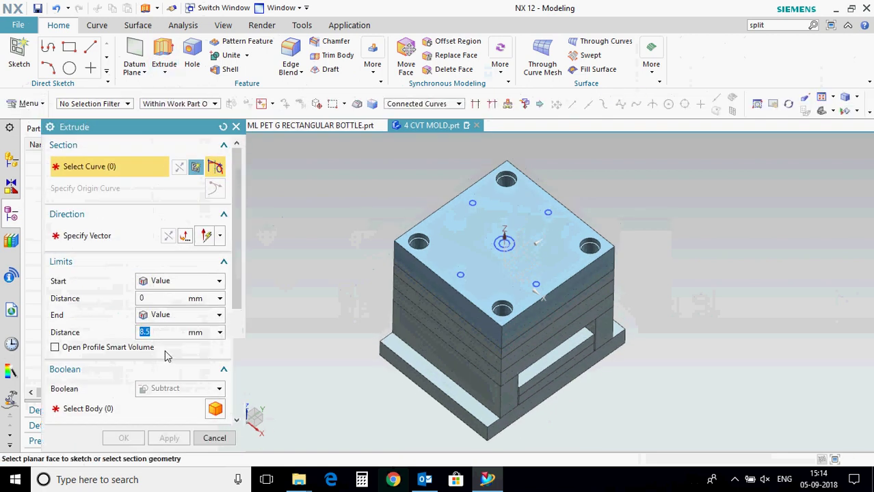
{"action": "scroll", "coordinate": [499, 248], "scroll_direction": "up", "scroll_amount": 5}
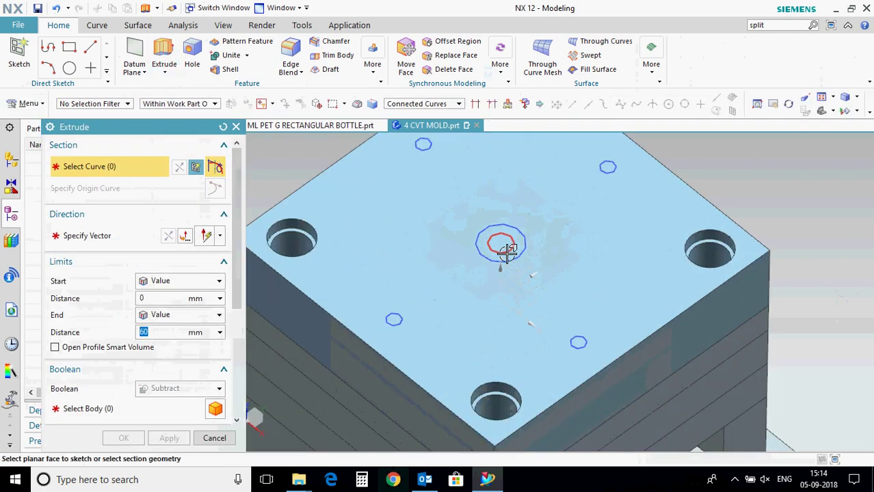
{"action": "left_click", "coordinate": [511, 244]}
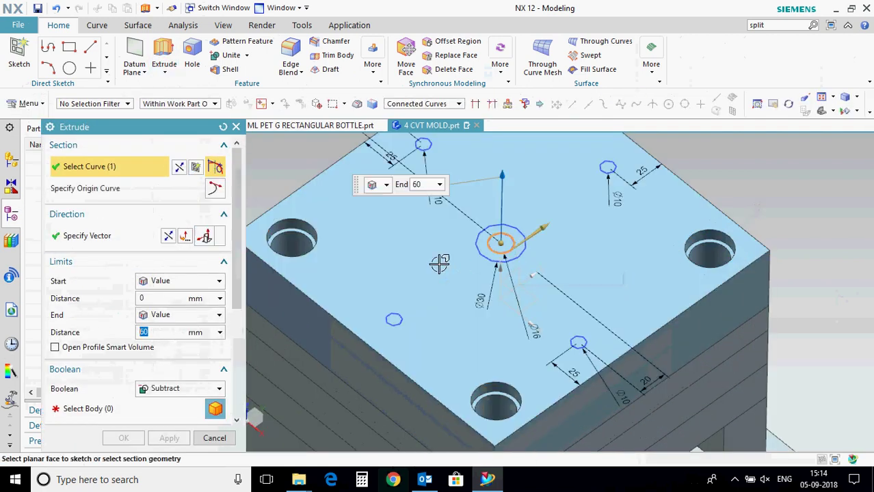
{"action": "left_click", "coordinate": [103, 408]}
{"action": "scroll", "coordinate": [411, 307], "scroll_direction": "down", "scroll_amount": 3}
{"action": "left_click", "coordinate": [389, 265]}
{"action": "left_click", "coordinate": [169, 438]}
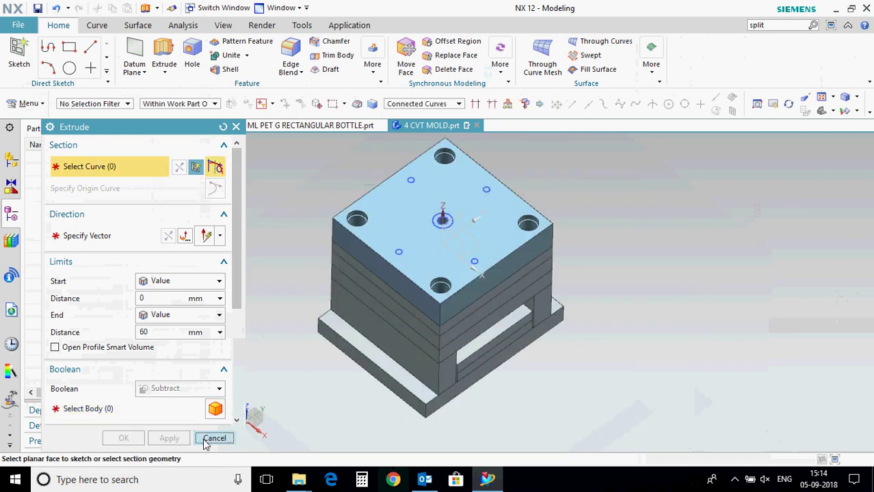
{"action": "left_click", "coordinate": [214, 439]}
Extrude the central 30 mm circle from -5 mm to 10 mm as a separate body with Boolean set to None.
{"action": "left_click", "coordinate": [163, 55]}
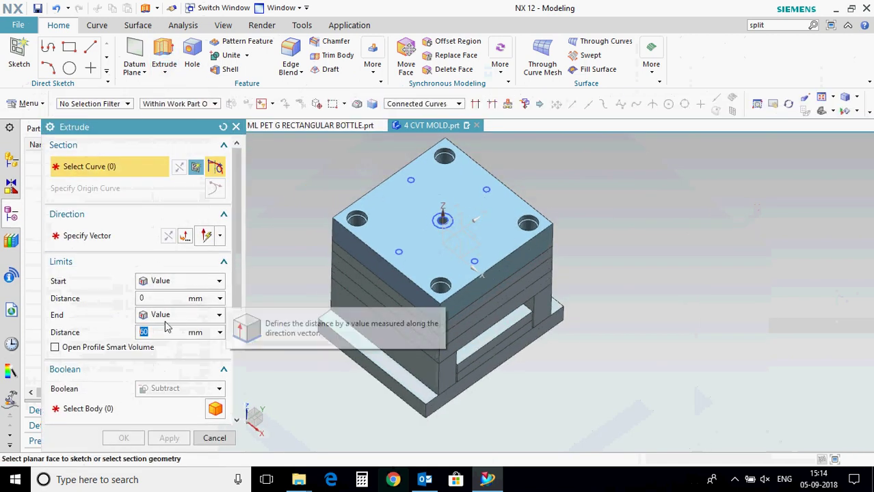
{"action": "double_click", "coordinate": [170, 299]}
{"action": "type", "text": "-5"}
{"action": "scroll", "coordinate": [426, 216], "scroll_direction": "up", "scroll_amount": 5}
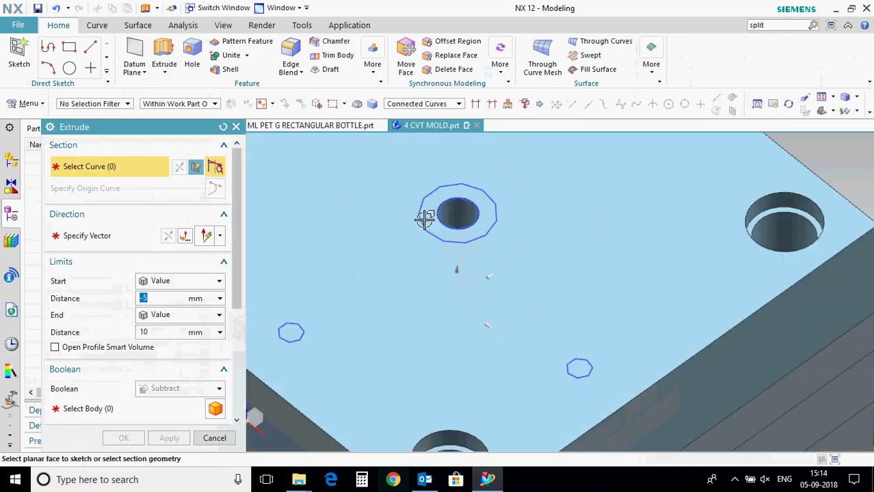
{"action": "left_click", "coordinate": [420, 219]}
{"action": "left_click", "coordinate": [185, 409]}
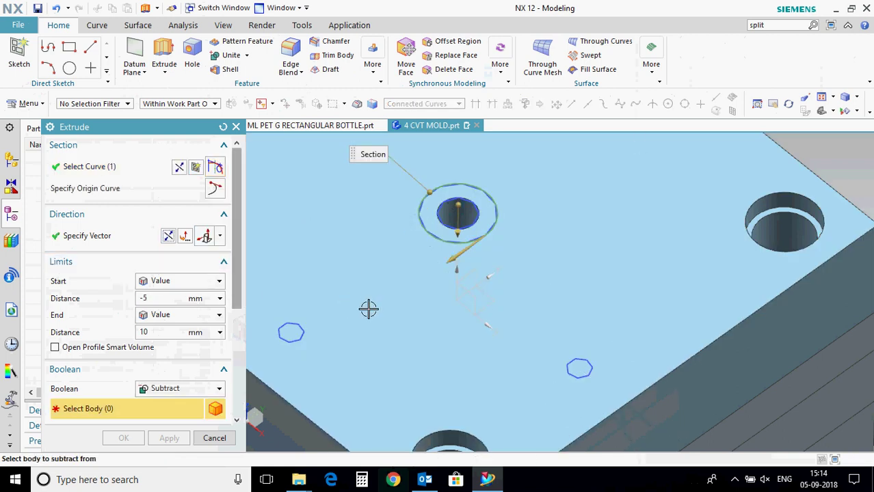
{"action": "left_click", "coordinate": [369, 301]}
{"action": "scroll", "coordinate": [370, 249], "scroll_direction": "down", "scroll_amount": 1}
{"action": "left_click", "coordinate": [191, 391]}
{"action": "left_click", "coordinate": [180, 402]}
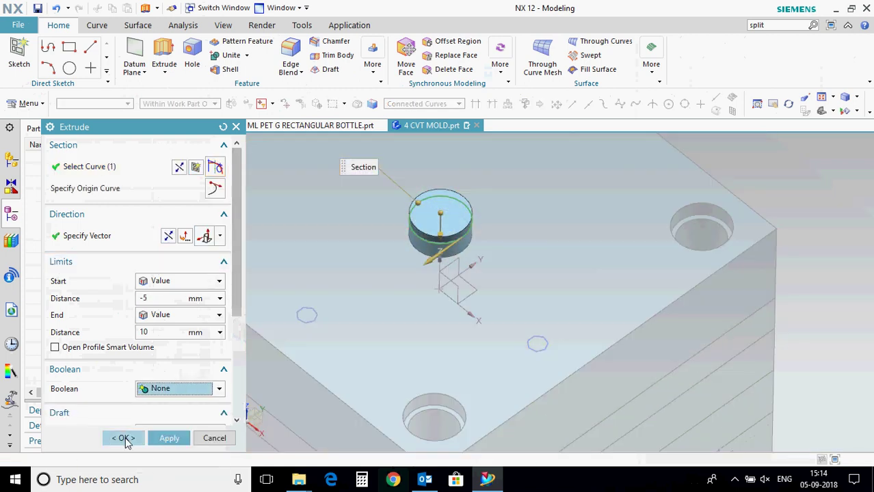
{"action": "left_click", "coordinate": [125, 439]}
Extrude the four 10 mm circles from -50 mm to 20 mm as separate bodies without a Boolean.
{"action": "scroll", "coordinate": [451, 250], "scroll_direction": "down", "scroll_amount": 5}
{"action": "left_click", "coordinate": [162, 55]}
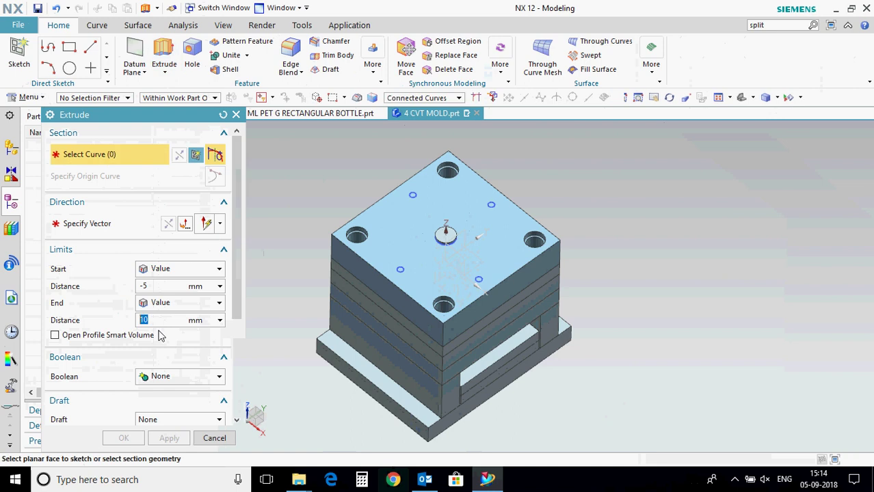
{"action": "type", "text": "20"}
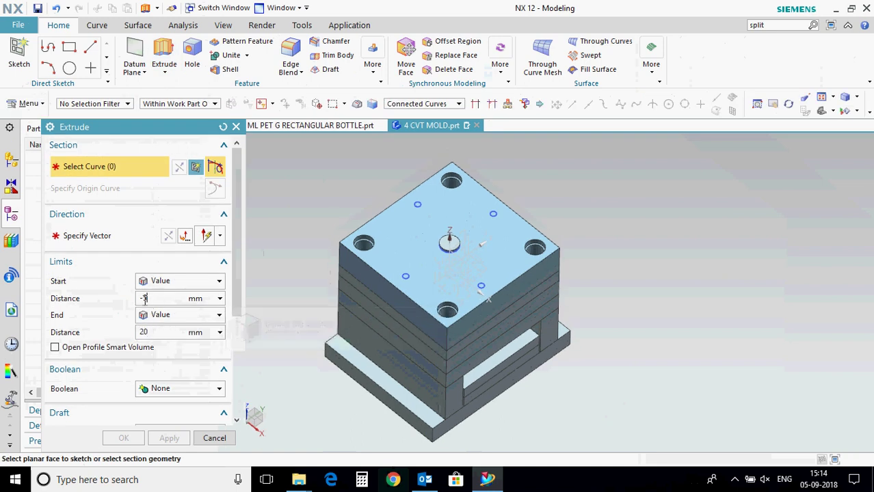
{"action": "scroll", "coordinate": [480, 285], "scroll_direction": "up", "scroll_amount": 2}
{"action": "left_click", "coordinate": [482, 285]}
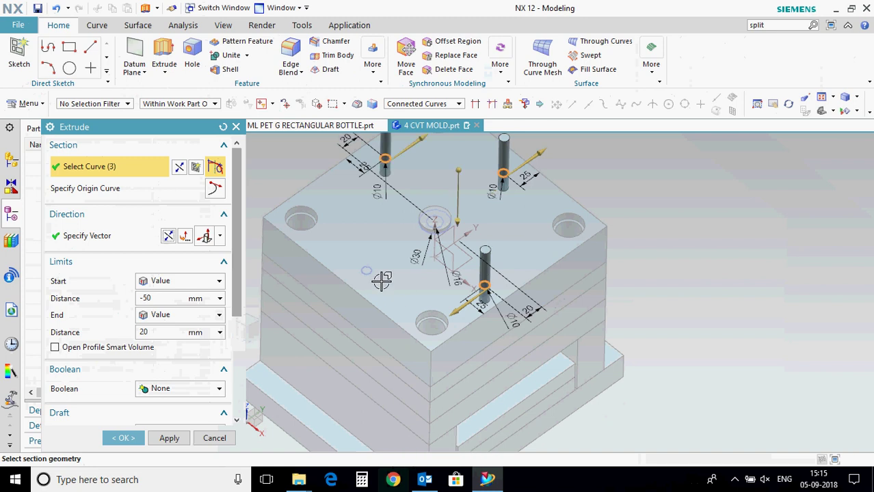
{"action": "left_click", "coordinate": [123, 438]}
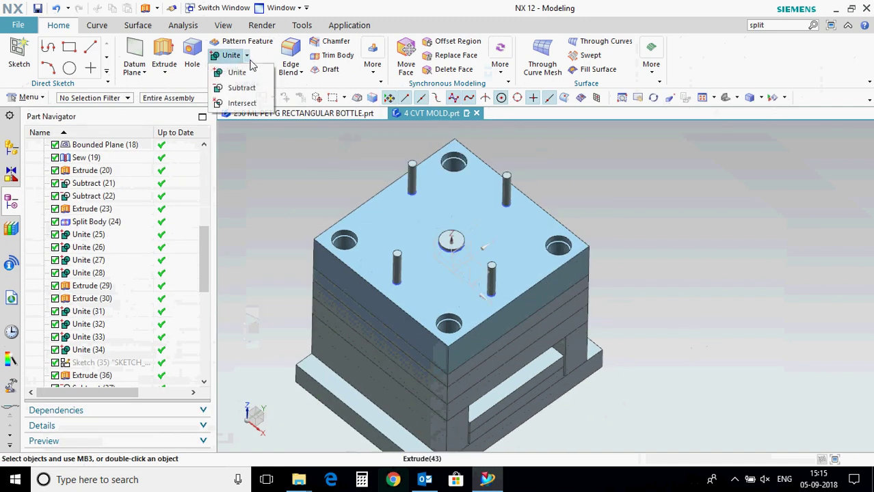
Subtract the central disc and the four small cylinders from the top plate, keeping the tool bodies.
{"action": "left_click", "coordinate": [241, 88]}
{"action": "left_click", "coordinate": [411, 232]}
{"action": "left_click", "coordinate": [452, 241]}
{"action": "scroll", "coordinate": [448, 241], "scroll_direction": "up", "scroll_amount": 3}
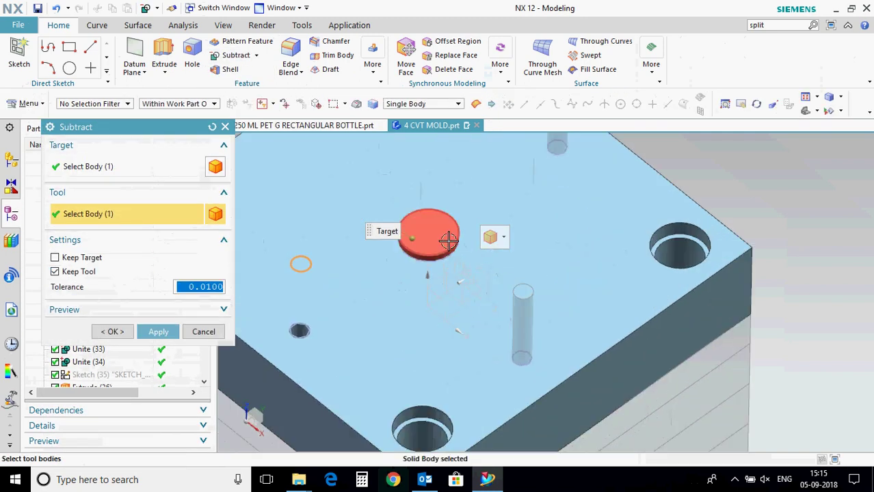
{"action": "left_click", "coordinate": [448, 241]}
{"action": "left_click", "coordinate": [519, 325]}
{"action": "scroll", "coordinate": [503, 328], "scroll_direction": "down", "scroll_amount": 2}
{"action": "left_click", "coordinate": [535, 202]}
{"action": "left_click", "coordinate": [158, 331]}
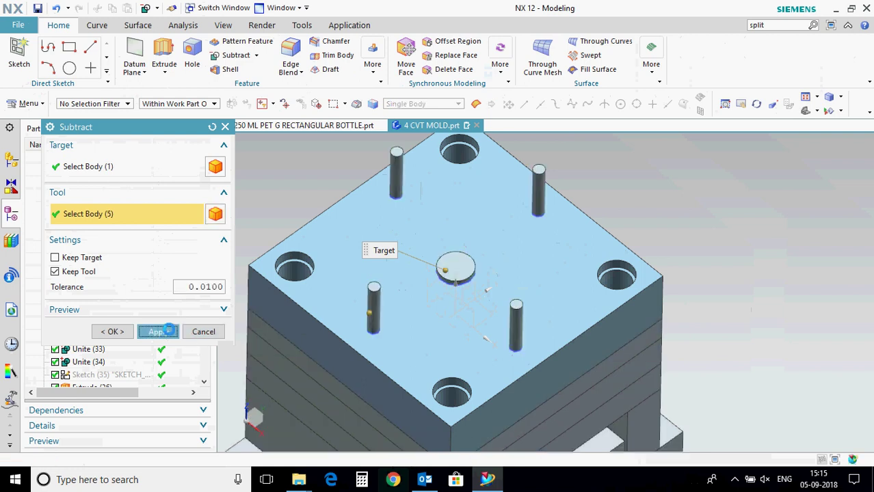
{"action": "left_click", "coordinate": [203, 331]}
Hide the central disc and four cylinders, and invert shown and hidden objects to display them with the hidden plate.
{"action": "left_click", "coordinate": [441, 256]}
{"action": "left_click", "coordinate": [441, 258]}
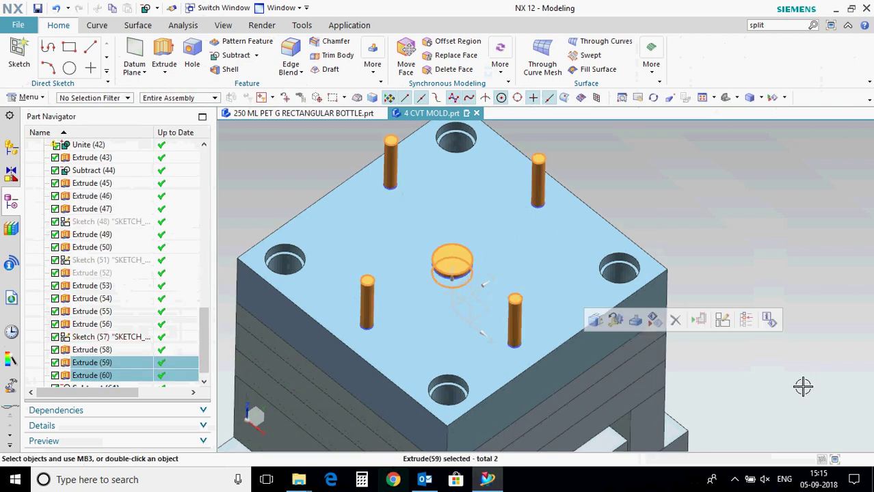
{"action": "key", "text": "ctrl+b"}
{"action": "key", "text": "ctrl+shift+b"}
Subtract the central disc and the four small cylinders from the isolated plate without keeping the tool bodies.
{"action": "middle_click_drag", "start_coordinate": [520, 301], "coordinate": [518, 263]}
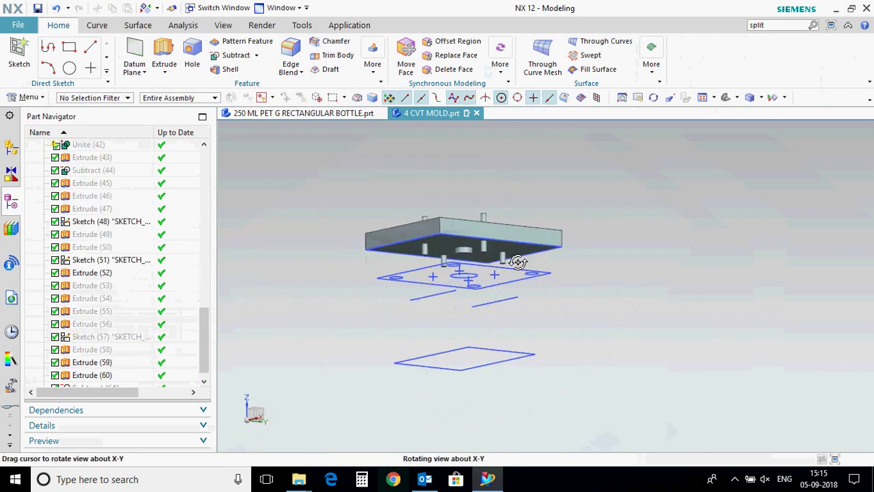
{"action": "left_click", "coordinate": [236, 55]}
{"action": "scroll", "coordinate": [446, 240], "scroll_direction": "up", "scroll_amount": 3}
{"action": "left_click", "coordinate": [56, 260]}
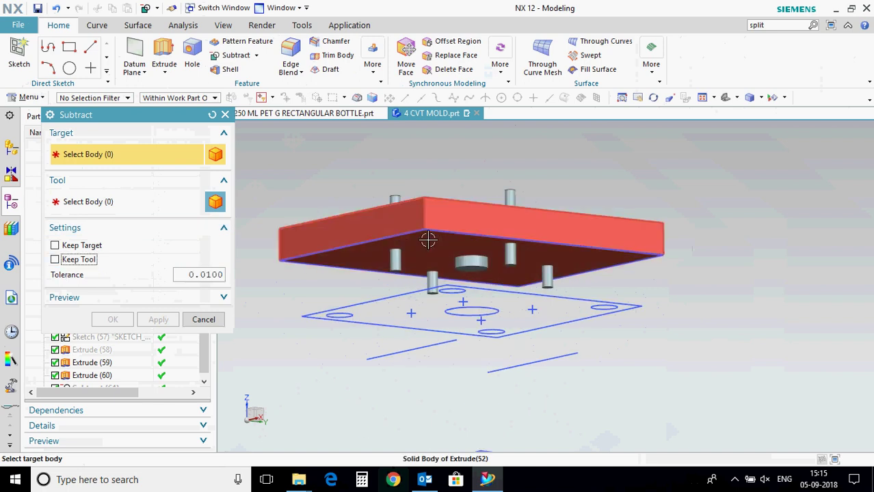
{"action": "left_click", "coordinate": [427, 239]}
{"action": "scroll", "coordinate": [461, 264], "scroll_direction": "up", "scroll_amount": 3}
{"action": "left_click", "coordinate": [461, 264]}
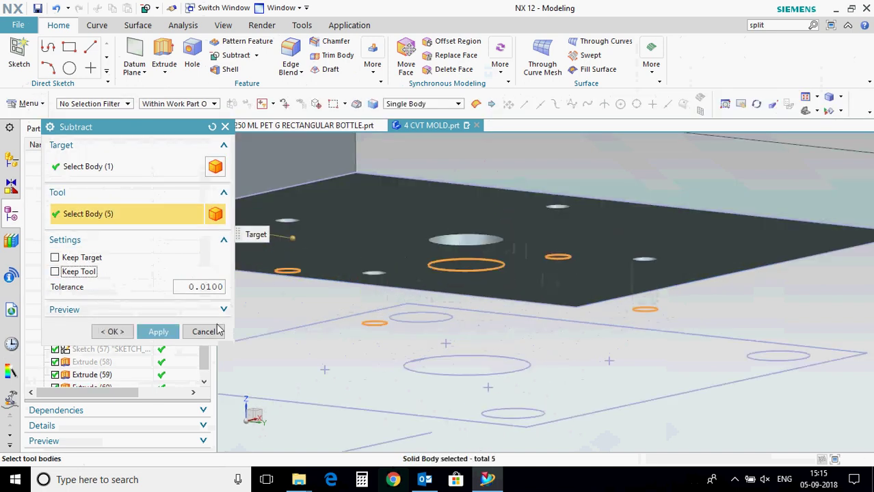
{"action": "left_click", "coordinate": [127, 331]}
Cut a conical opening by extruding the central hole's circular edge 50 mm with a -30° draft from the start limit and Boolean Subtract.
{"action": "scroll", "coordinate": [558, 313], "scroll_direction": "down", "scroll_amount": 3}
{"action": "middle_click_drag", "start_coordinate": [558, 313], "coordinate": [377, 238]}
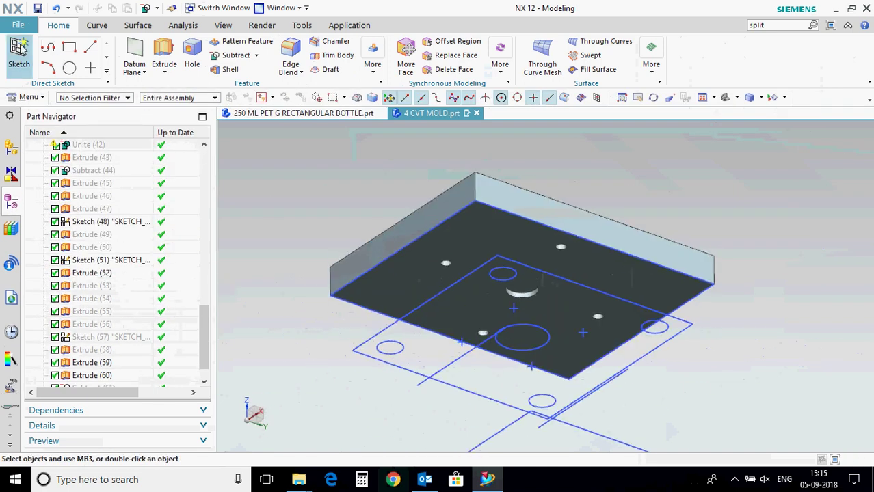
{"action": "left_click", "coordinate": [162, 55]}
{"action": "scroll", "coordinate": [526, 271], "scroll_direction": "up", "scroll_amount": 3}
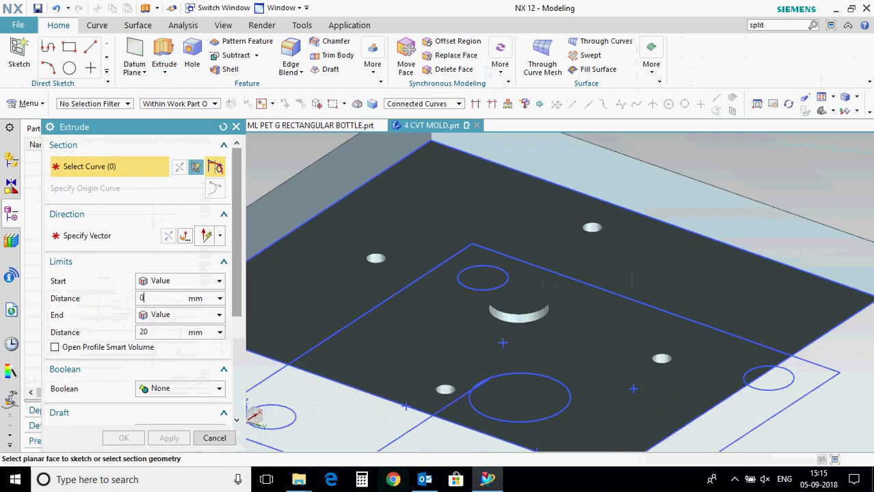
{"action": "left_click", "coordinate": [524, 311]}
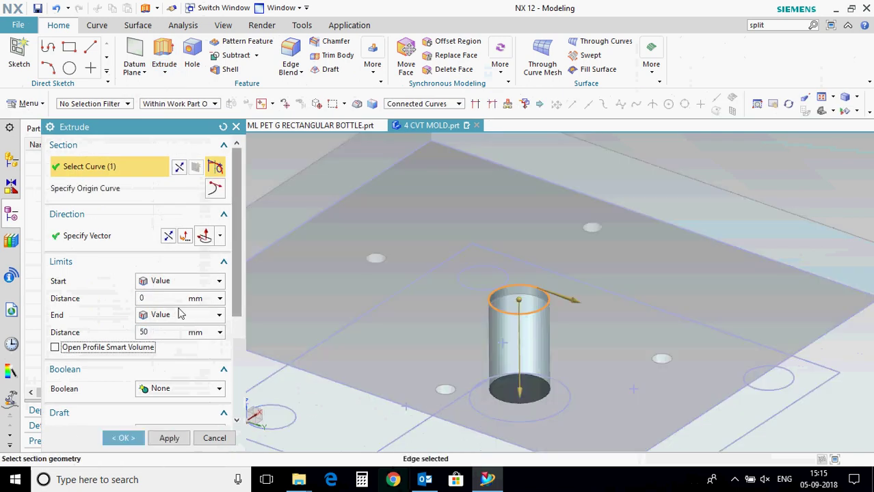
{"action": "scroll", "coordinate": [642, 352], "scroll_direction": "down", "scroll_amount": 3}
{"action": "scroll", "coordinate": [132, 357], "scroll_direction": "down", "scroll_amount": 5}
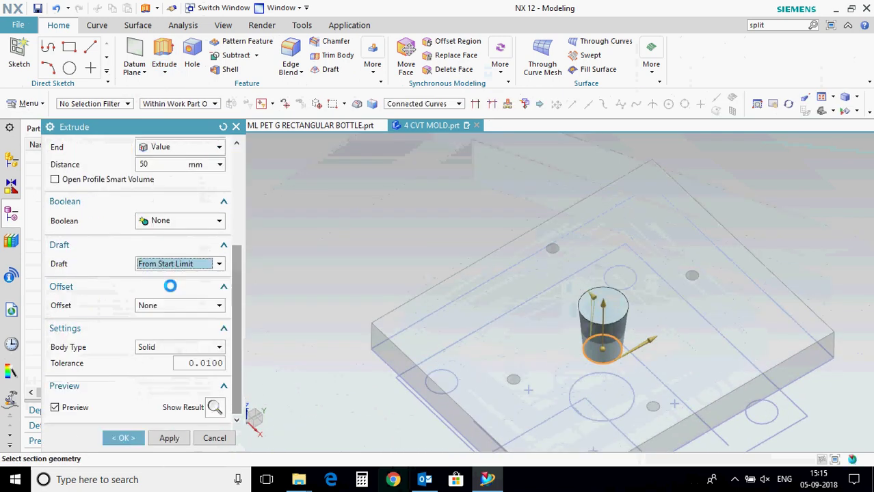
{"action": "type", "text": "-30"}
{"action": "key", "text": "Return"}
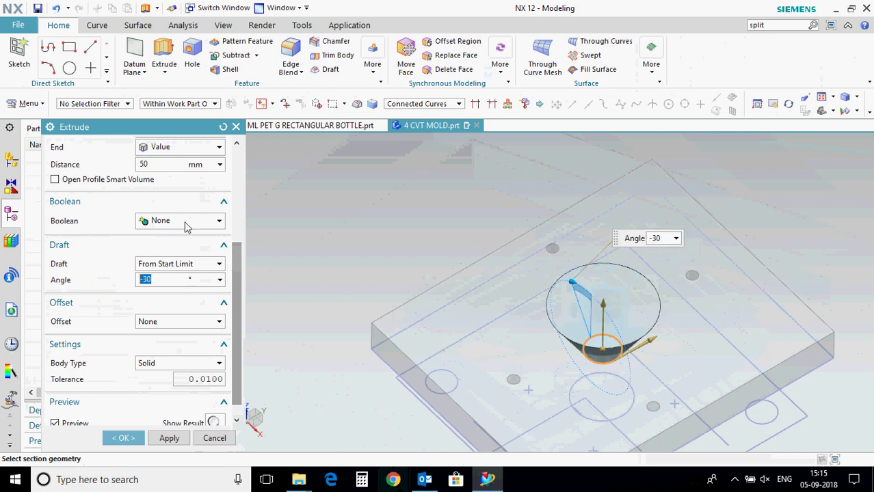
{"action": "left_click", "coordinate": [183, 220]}
{"action": "left_click", "coordinate": [150, 260]}
{"action": "left_click", "coordinate": [124, 439]}
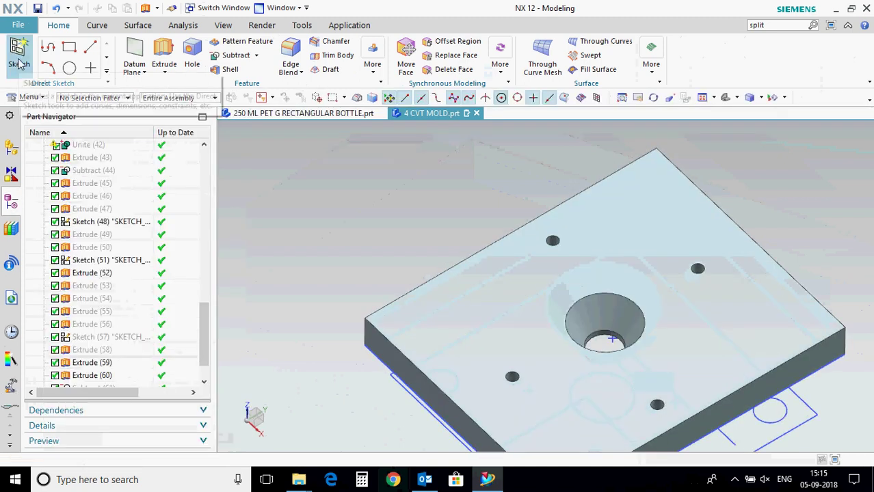
Create a sketch on the plate's top face with a horizontal reference and its origin at the plate's centre.
{"action": "left_click", "coordinate": [21, 62]}
{"action": "left_click", "coordinate": [465, 312]}
{"action": "left_click", "coordinate": [464, 331]}
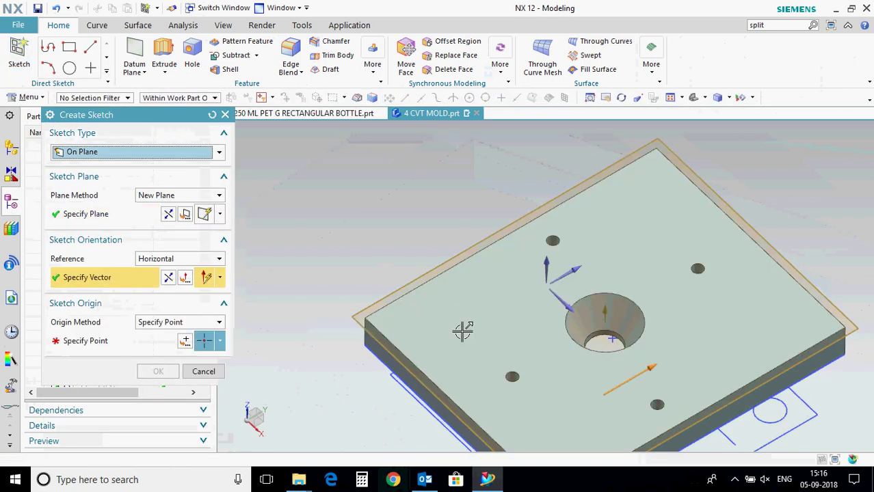
{"action": "left_click", "coordinate": [185, 340]}
{"action": "left_click", "coordinate": [156, 360]}
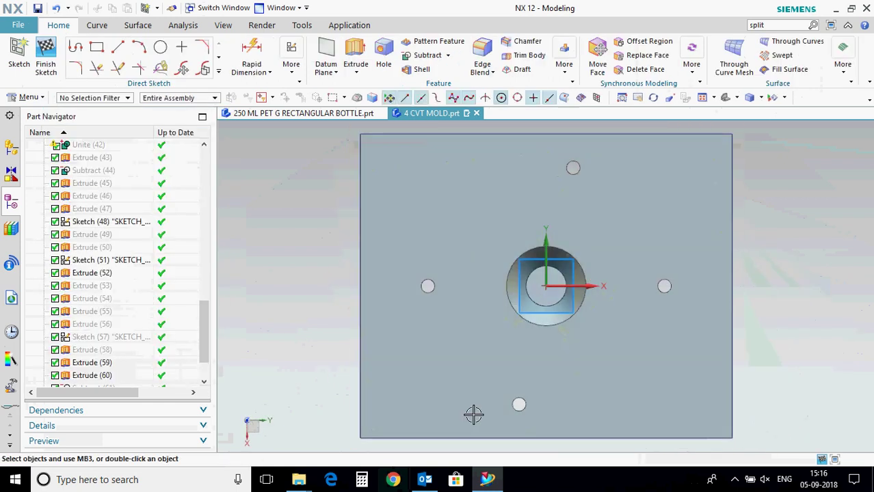
Sketch a circle centred on the origin around the conical opening, dimension its diameter and finish the sketch.
{"action": "key", "text": "o"}
{"action": "left_click", "coordinate": [546, 286]}
{"action": "left_click", "coordinate": [595, 335]}
{"action": "key", "text": "d"}
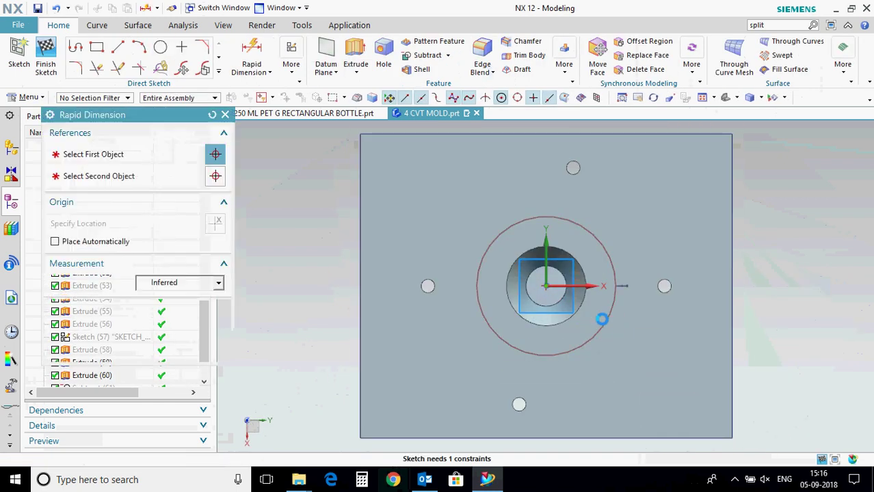
{"action": "left_click", "coordinate": [602, 322]}
{"action": "left_click", "coordinate": [621, 394]}
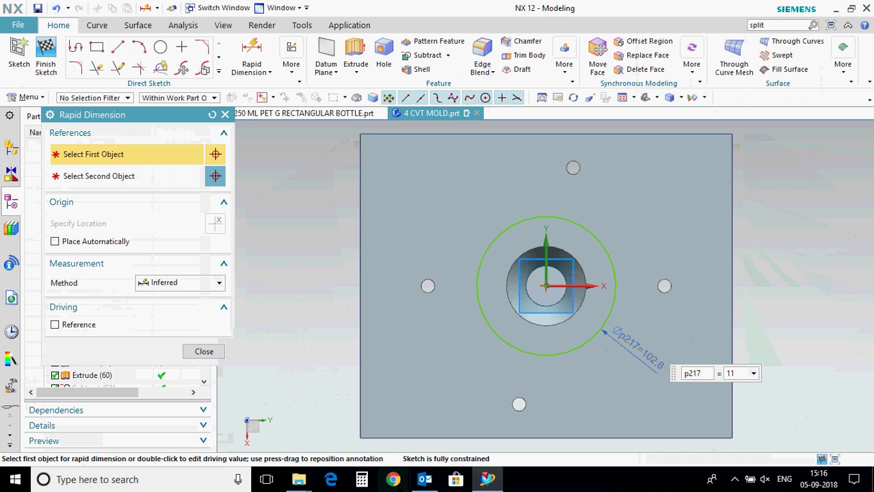
{"action": "key", "text": "Return"}
{"action": "key", "text": "Escape"}
{"action": "left_click", "coordinate": [46, 65]}
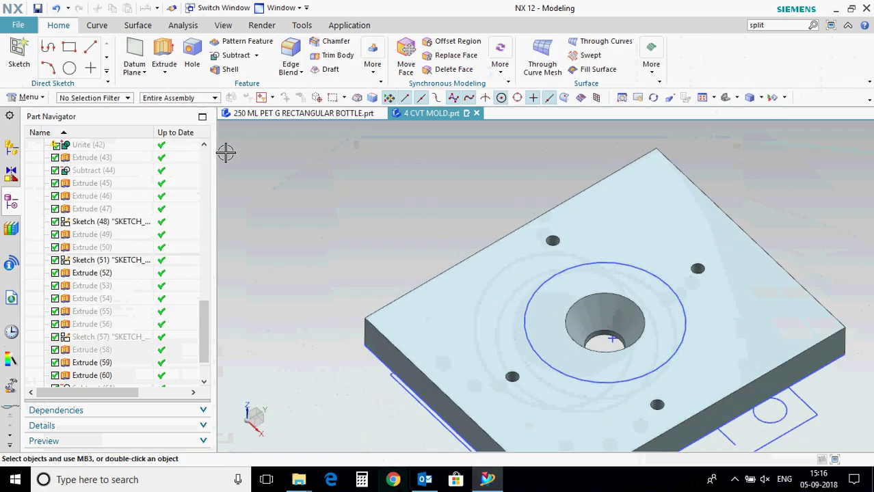
Extrude the large circle 4 mm into the plate as a subtracted recess and hide its sketch.
{"action": "left_click", "coordinate": [616, 271]}
{"action": "left_click", "coordinate": [126, 438]}
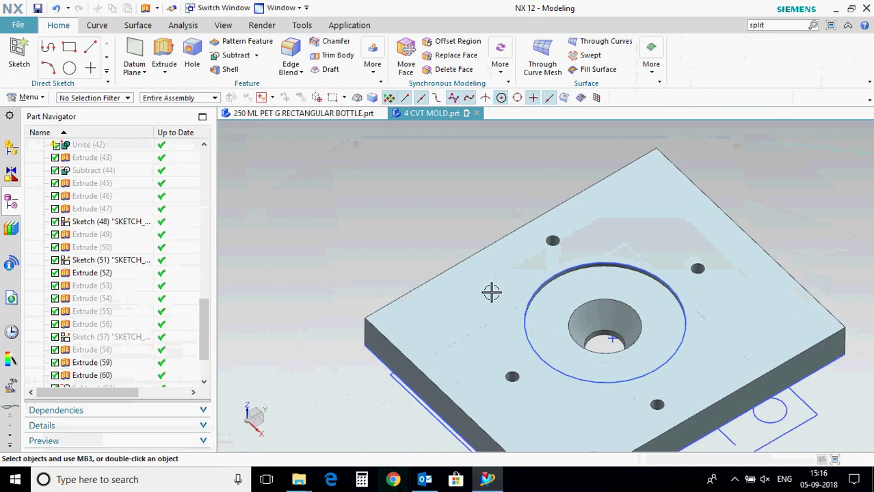
{"action": "scroll", "coordinate": [492, 291], "scroll_direction": "down", "scroll_amount": 1}
{"action": "left_click", "coordinate": [515, 277]}
{"action": "key", "text": "ctrl+b"}
Counterbore the four small holes by extruding their top edges 8 mm with a 2.5 mm single-sided offset and Boolean Subtract.
{"action": "scroll", "coordinate": [402, 288], "scroll_direction": "down", "scroll_amount": 2}
{"action": "scroll", "coordinate": [463, 321], "scroll_direction": "up", "scroll_amount": 5}
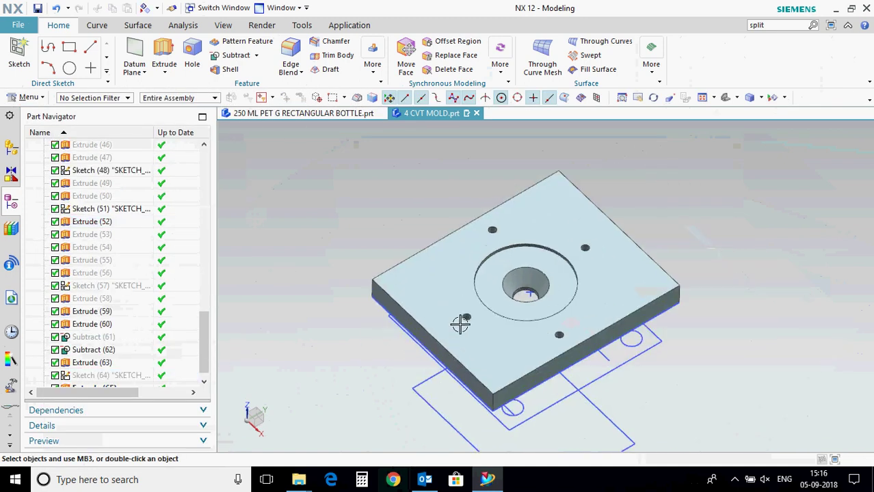
{"action": "left_click", "coordinate": [162, 55]}
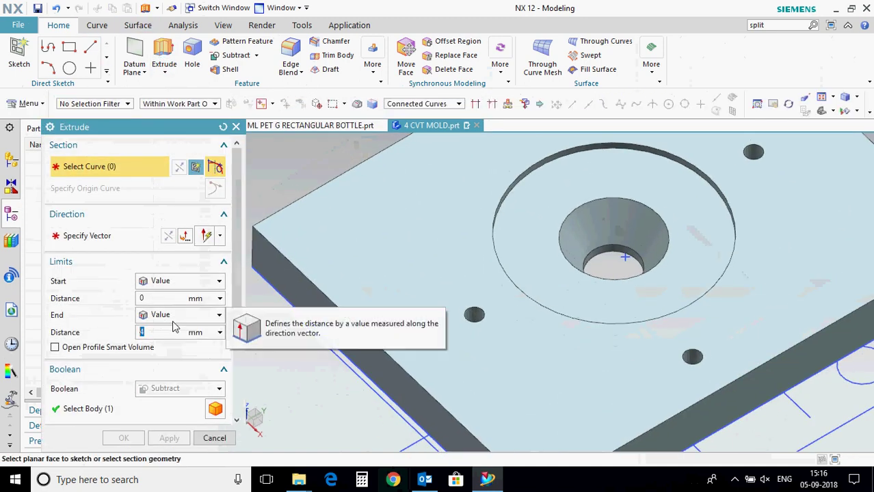
{"action": "left_click", "coordinate": [474, 313]}
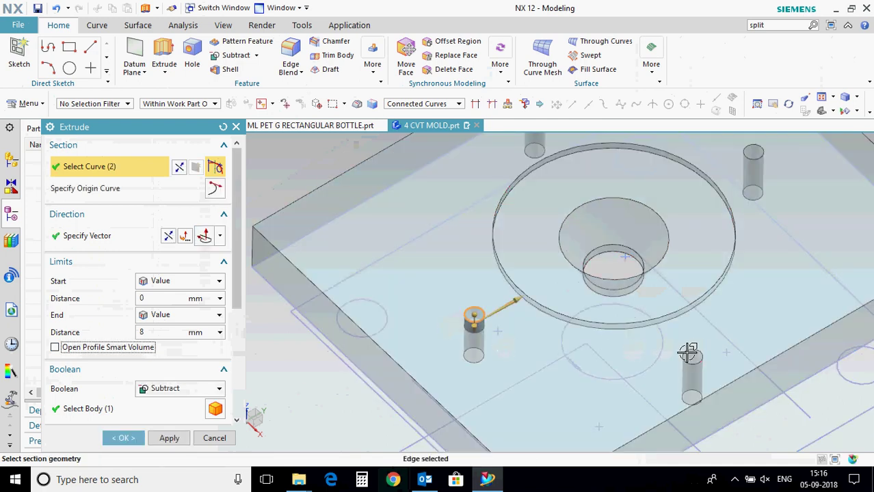
{"action": "left_click", "coordinate": [757, 148]}
{"action": "scroll", "coordinate": [504, 223], "scroll_direction": "down", "scroll_amount": 2}
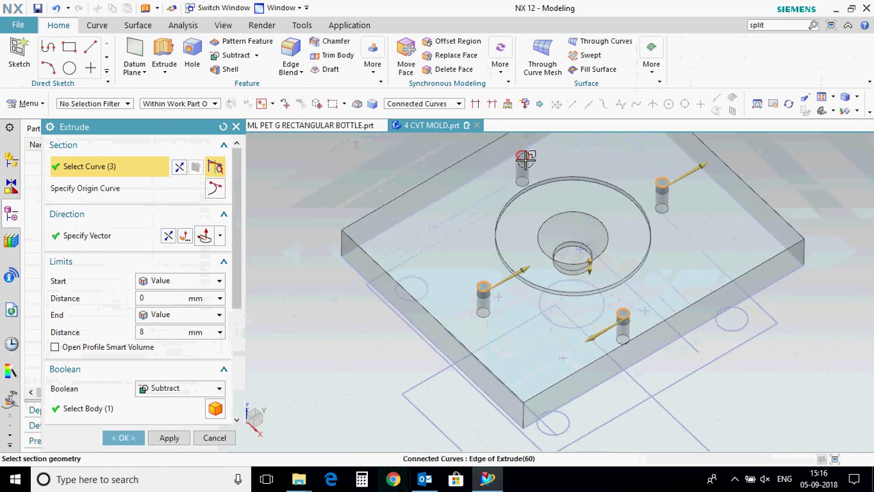
{"action": "scroll", "coordinate": [123, 364], "scroll_direction": "down", "scroll_amount": 3}
{"action": "left_click", "coordinate": [173, 369]}
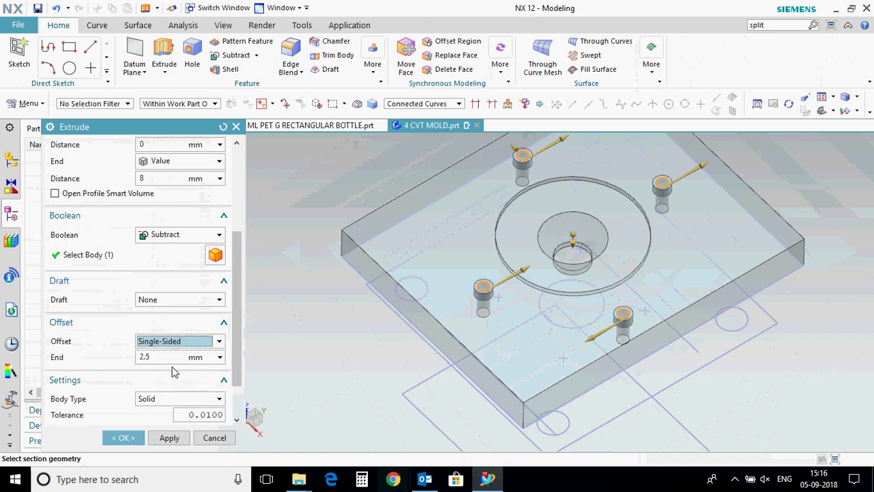
{"action": "left_click", "coordinate": [131, 444]}
Show all solid bodies of the mold and hide the sketches.
{"action": "scroll", "coordinate": [392, 316], "scroll_direction": "down", "scroll_amount": 2}
{"action": "middle_click_drag", "start_coordinate": [392, 316], "coordinate": [398, 320]}
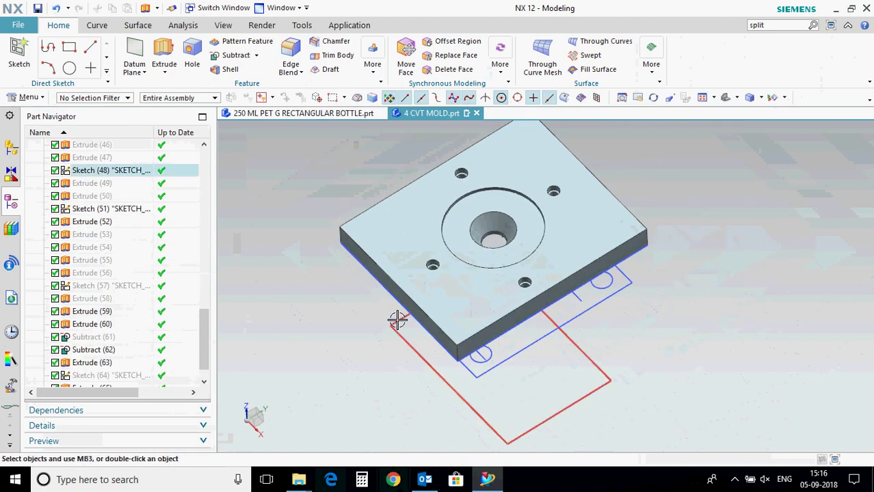
{"action": "key", "text": "ctrl+w"}
{"action": "left_click", "coordinate": [229, 211]}
{"action": "left_click", "coordinate": [190, 186]}
{"action": "left_click", "coordinate": [242, 362]}
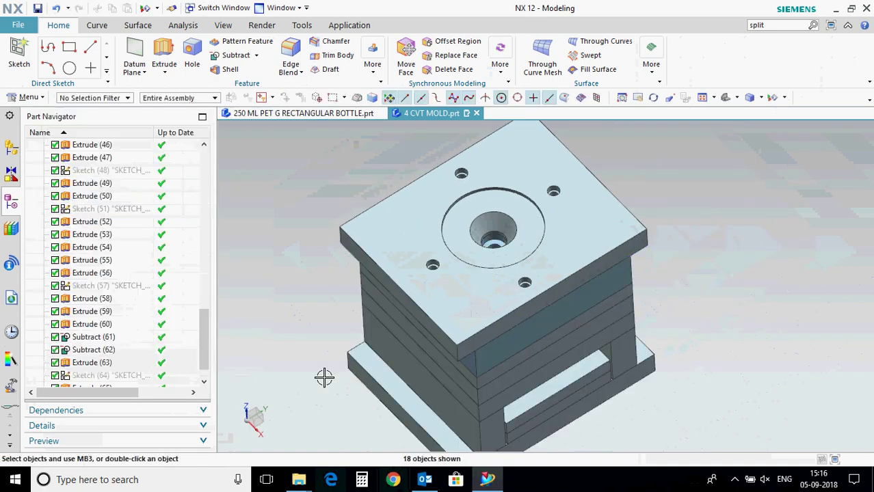
Hide the top plate, the plate with the small holes beneath it, and the wide base plate.
{"action": "right_click", "coordinate": [605, 239]}
{"action": "left_click", "coordinate": [673, 281]}
{"action": "middle_click_drag", "start_coordinate": [694, 344], "coordinate": [697, 329]}
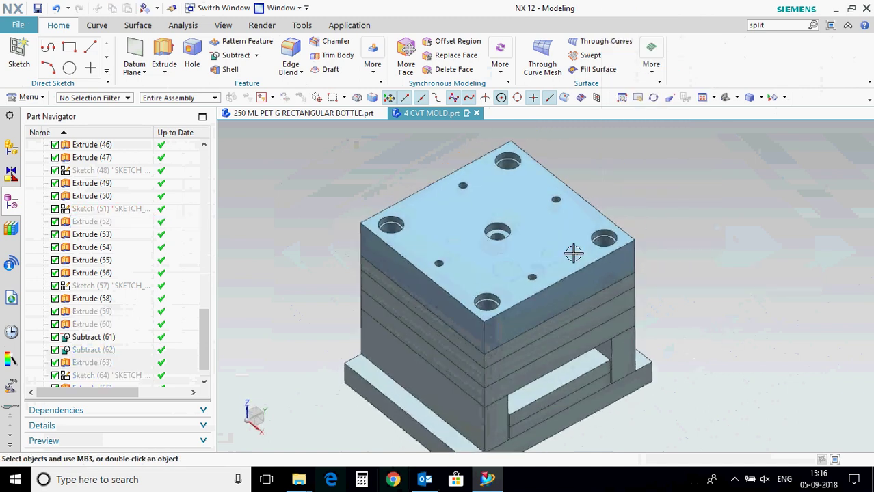
{"action": "right_click", "coordinate": [573, 254]}
{"action": "left_click", "coordinate": [626, 274]}
{"action": "scroll", "coordinate": [562, 287], "scroll_direction": "up", "scroll_amount": 3}
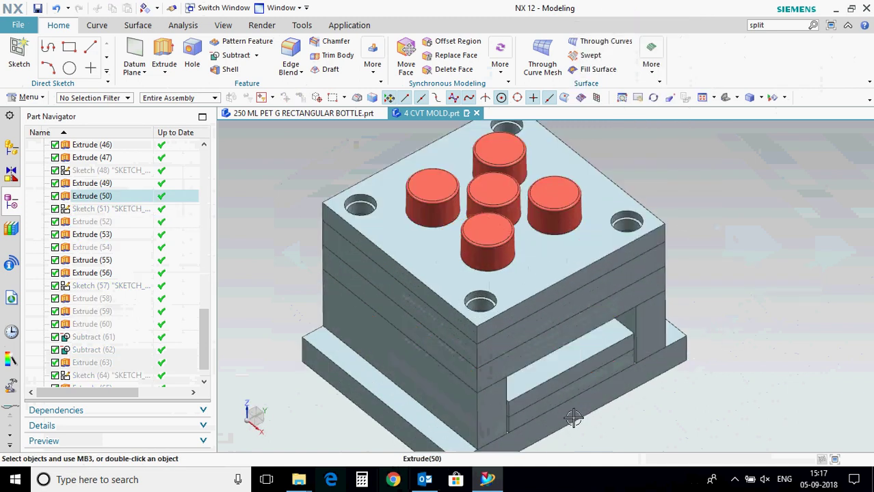
{"action": "left_click", "coordinate": [561, 391]}
{"action": "key", "text": "ctrl+b"}
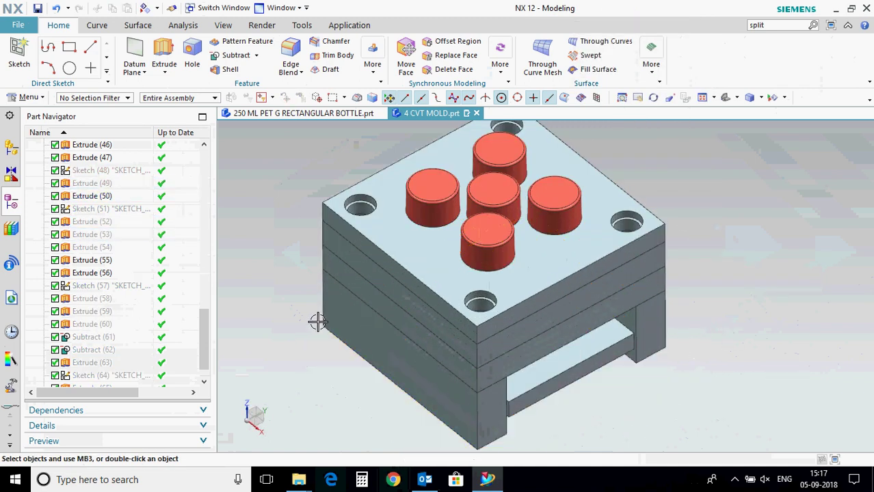
Create a sketch on the exposed plate's top face with a horizontal reference and origin 0,0,0, and open it in the sketch task environment.
{"action": "middle_click_drag", "start_coordinate": [318, 322], "coordinate": [301, 303]}
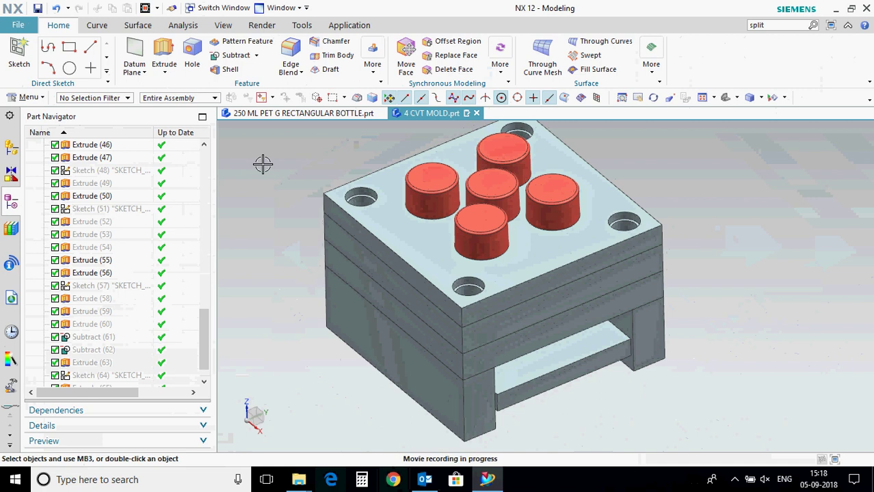
{"action": "left_click", "coordinate": [517, 273]}
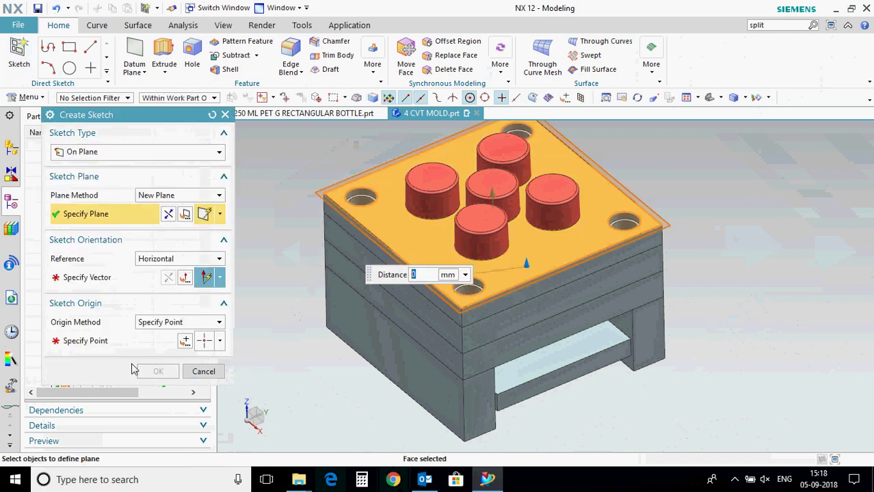
{"action": "left_click", "coordinate": [152, 284]}
{"action": "left_click", "coordinate": [563, 269]}
{"action": "left_click", "coordinate": [185, 340]}
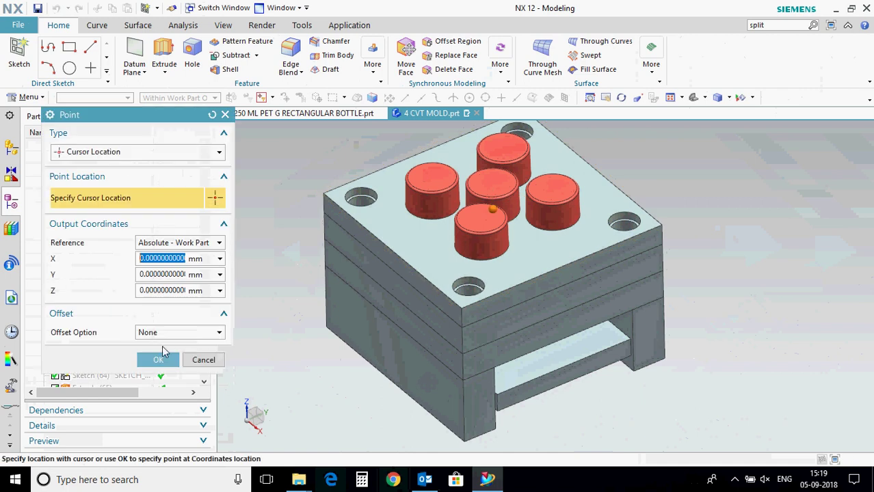
{"action": "left_click", "coordinate": [161, 358]}
{"action": "middle_click", "coordinate": [288, 383]}
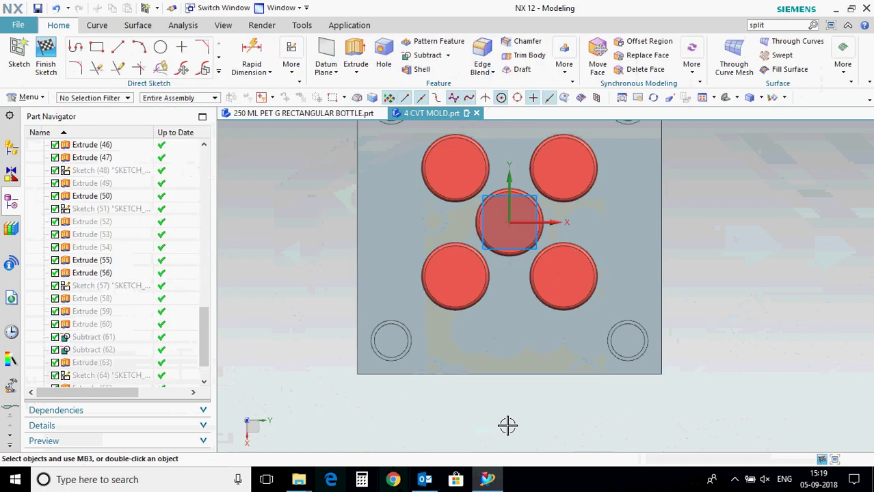
{"action": "left_click", "coordinate": [290, 69]}
{"action": "left_click", "coordinate": [492, 201]}
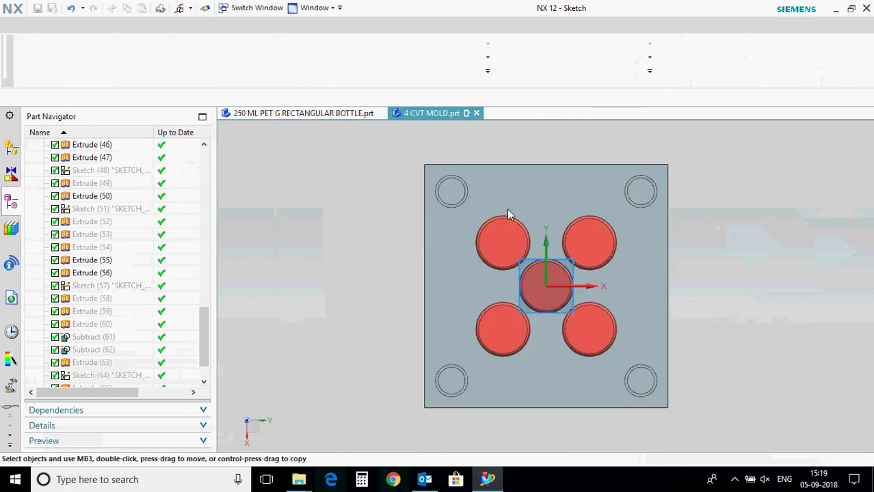
Draw a circle on the plate between a corner guide hole and the nearest red insert, and set its diameter to 16 mm.
{"action": "key", "text": "o"}
{"action": "scroll", "coordinate": [575, 415], "scroll_direction": "down", "scroll_amount": 3}
{"action": "left_click", "coordinate": [436, 350]}
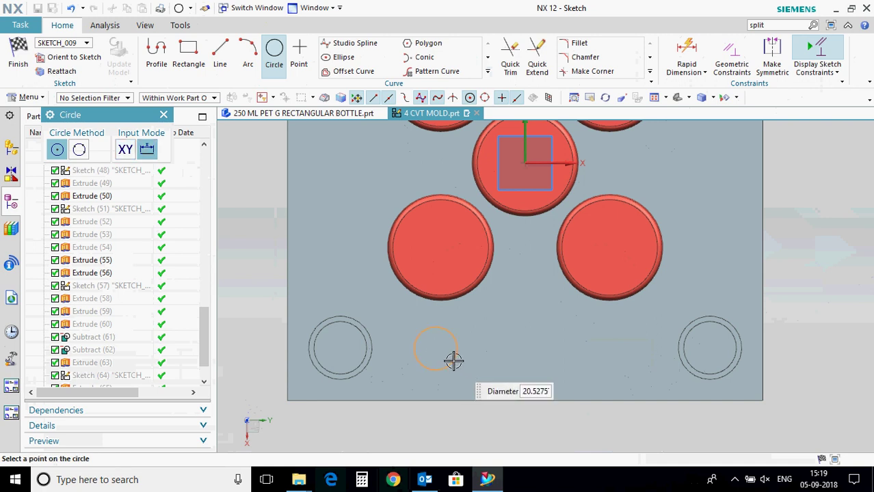
{"action": "left_click", "coordinate": [453, 359]}
{"action": "key", "text": "Escape"}
{"action": "key", "text": "d"}
{"action": "left_click", "coordinate": [454, 347]}
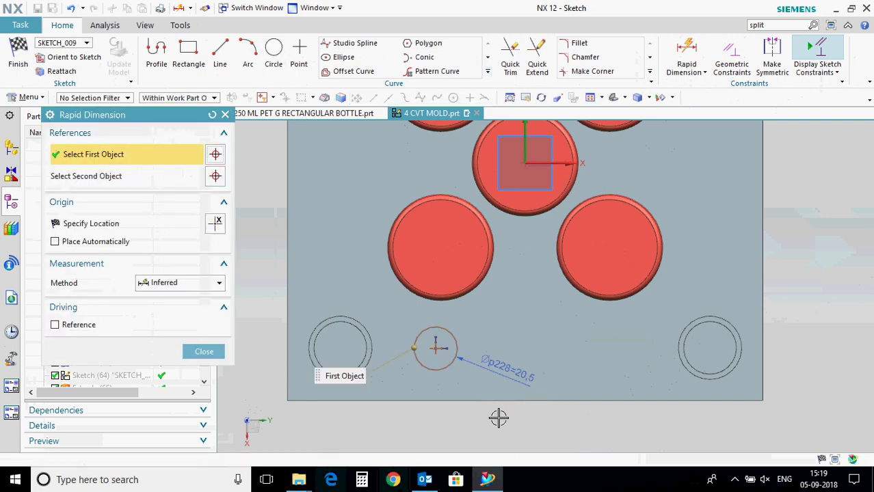
{"action": "left_click", "coordinate": [499, 419]}
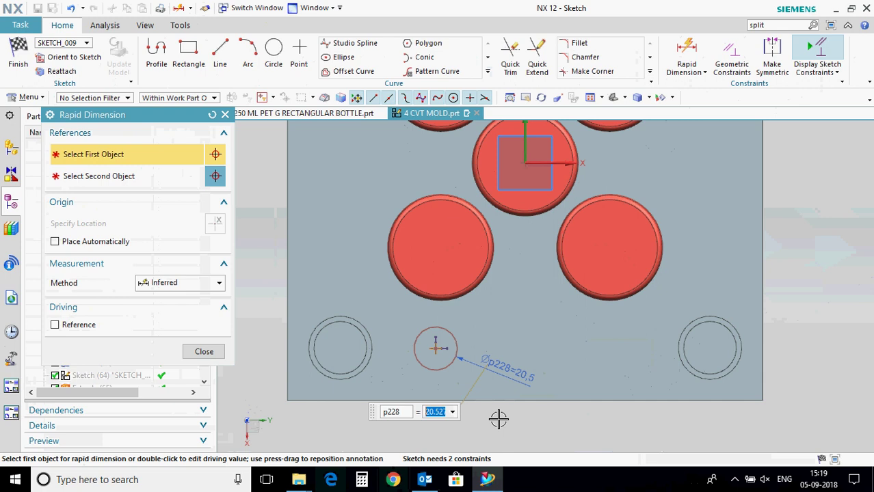
{"action": "type", "text": "16"}
{"action": "key", "text": "Return"}
{"action": "key", "text": "Escape"}
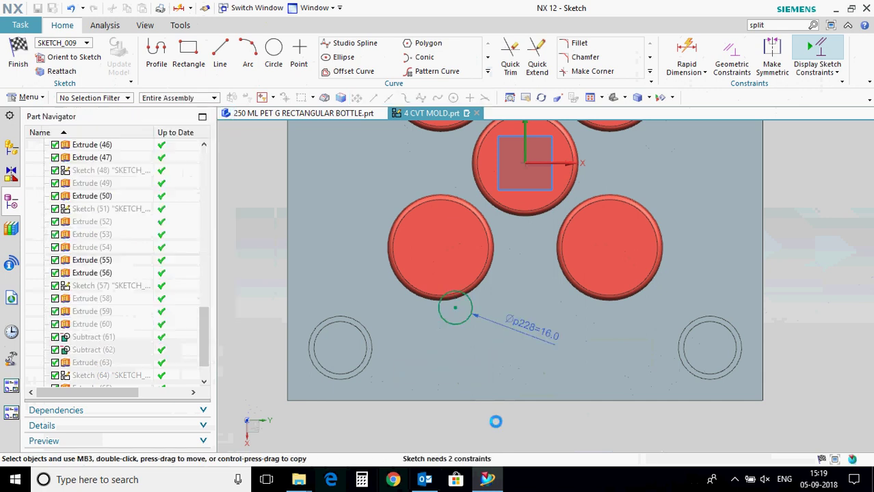
Dimension the circle's centre 40 mm from the sketch's vertical axis and 25 mm from the nearest plate edge.
{"action": "key", "text": "d"}
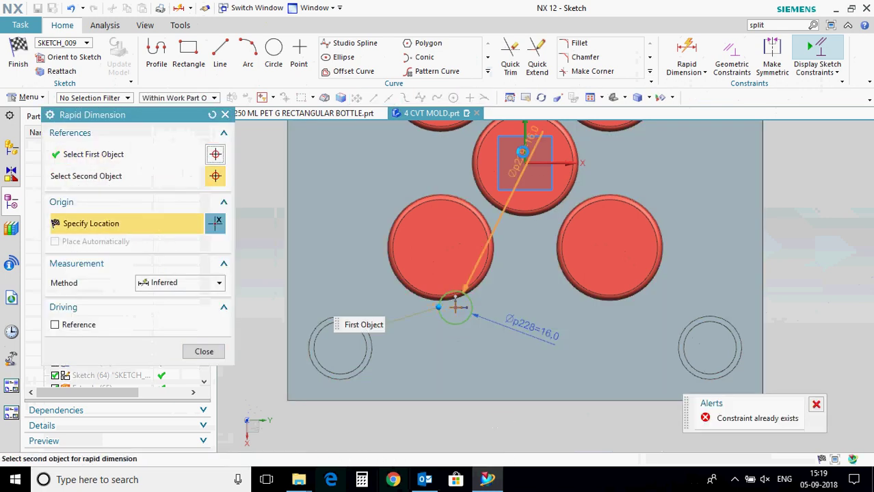
{"action": "left_click", "coordinate": [526, 138]}
{"action": "left_click", "coordinate": [455, 307]}
{"action": "left_click", "coordinate": [506, 427]}
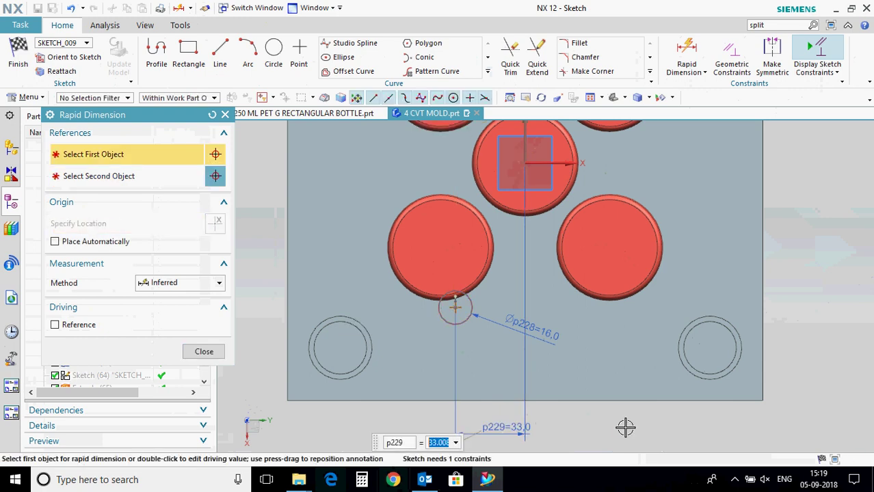
{"action": "key", "text": "Return"}
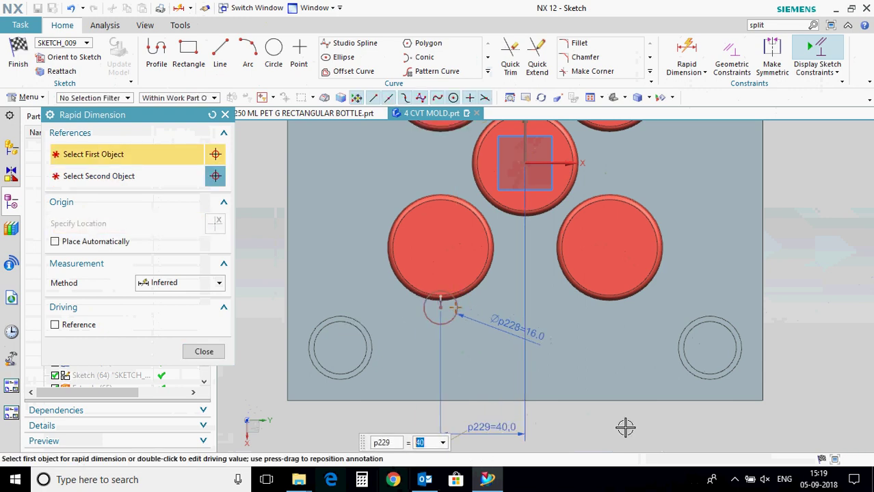
{"action": "left_click", "coordinate": [440, 307]}
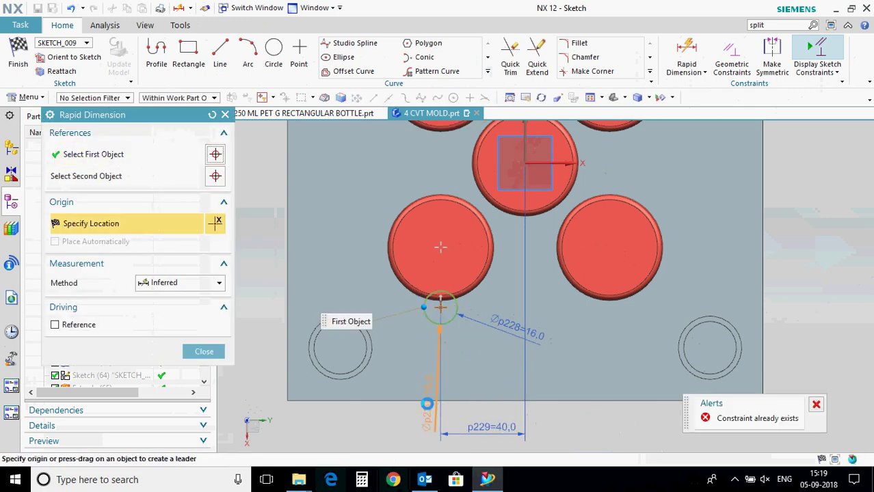
{"action": "left_click", "coordinate": [441, 400]}
{"action": "left_click", "coordinate": [441, 307]}
{"action": "left_click", "coordinate": [482, 359]}
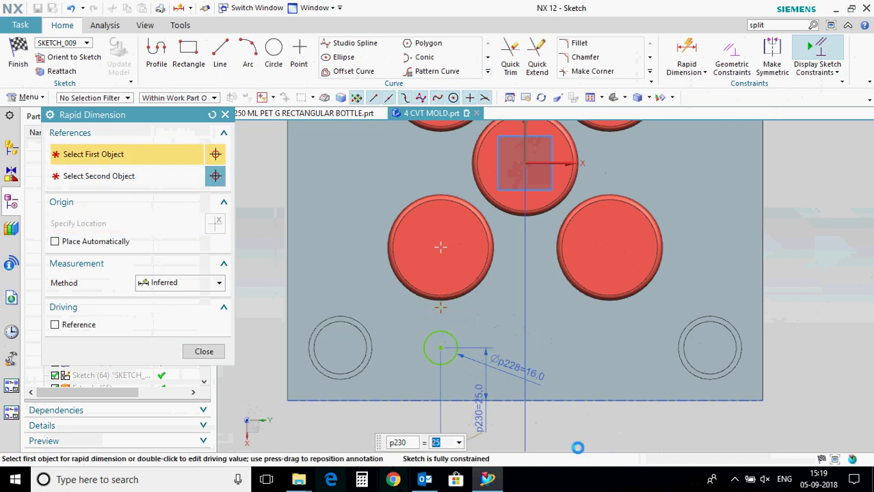
{"action": "key", "text": "Escape"}
Draw a smaller circle concentric with the 16 mm circle and set its diameter to 10 mm.
{"action": "scroll", "coordinate": [427, 354], "scroll_direction": "down", "scroll_amount": 1}
{"action": "scroll", "coordinate": [430, 355], "scroll_direction": "up", "scroll_amount": 2}
{"action": "key", "text": "o"}
{"action": "scroll", "coordinate": [431, 354], "scroll_direction": "up", "scroll_amount": 3}
{"action": "left_click", "coordinate": [402, 326]}
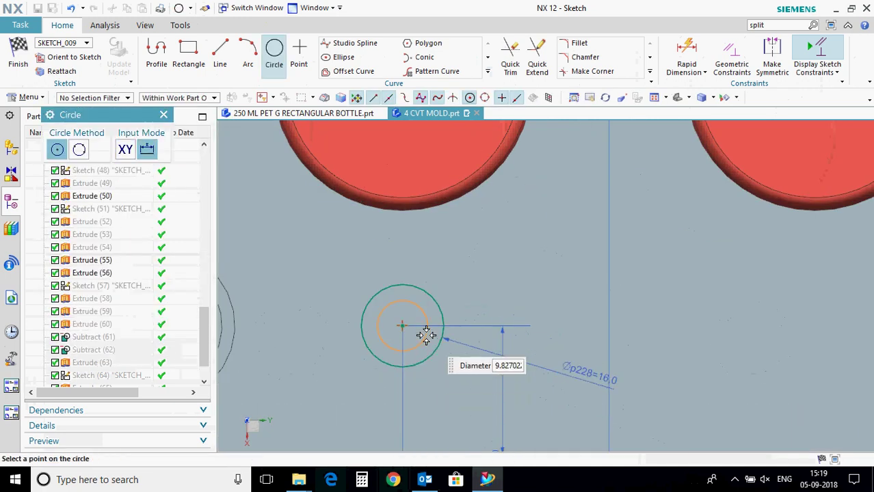
{"action": "left_click", "coordinate": [425, 334]}
{"action": "key", "text": "d"}
{"action": "left_click", "coordinate": [420, 344]}
{"action": "left_click", "coordinate": [468, 385]}
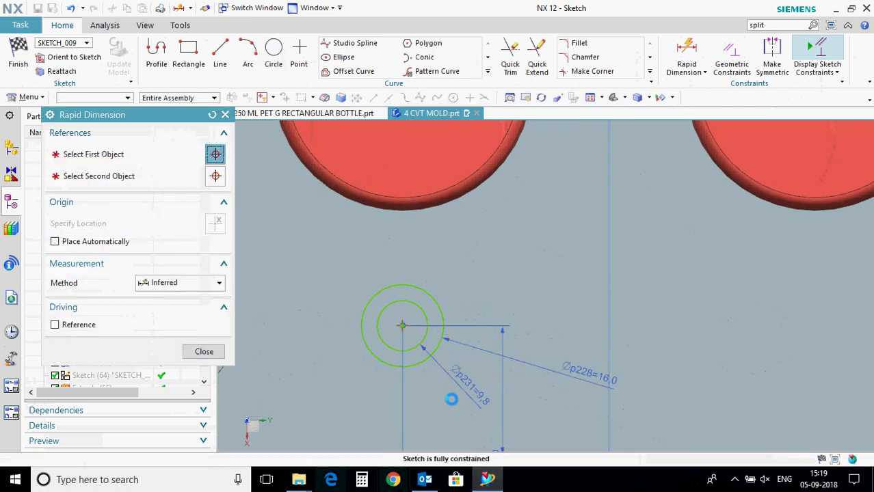
{"action": "type", "text": "10"}
{"action": "key", "text": "Return"}
{"action": "key", "text": "Escape"}
{"action": "scroll", "coordinate": [429, 344], "scroll_direction": "down", "scroll_amount": 4}
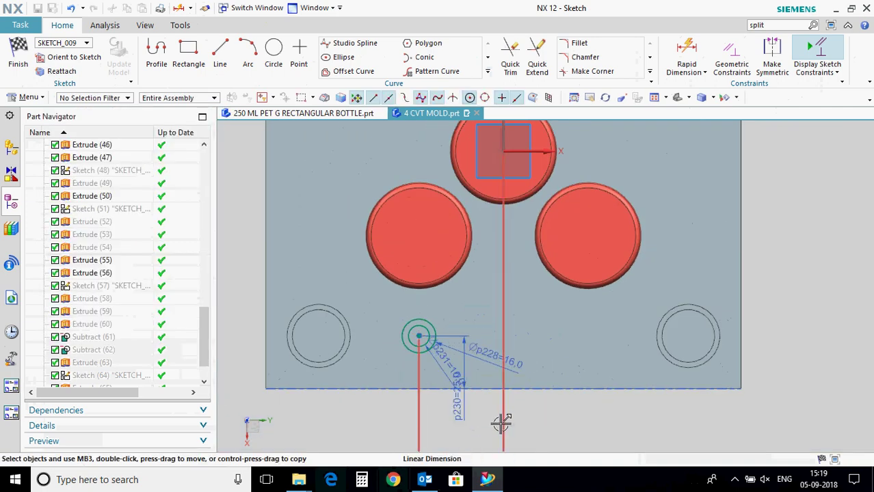
Set the inner circle's diameter to 8 mm and the outer circle's diameter to 12 mm.
{"action": "scroll", "coordinate": [478, 422], "scroll_direction": "up", "scroll_amount": 1}
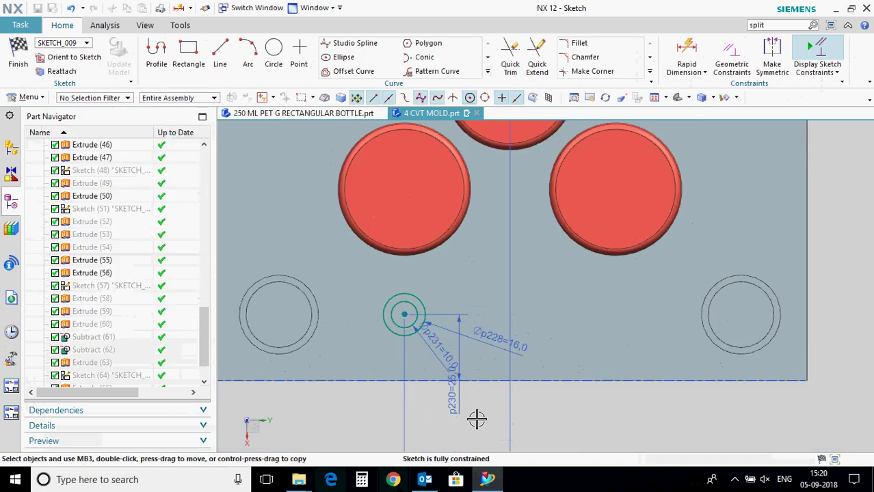
{"action": "double_click", "coordinate": [461, 392]}
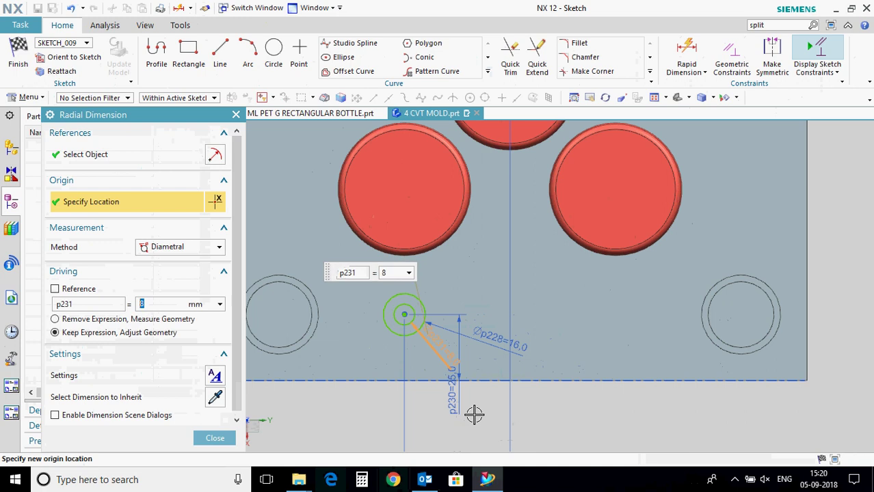
{"action": "key", "text": "Return"}
{"action": "double_click", "coordinate": [494, 341]}
{"action": "type", "text": "12"}
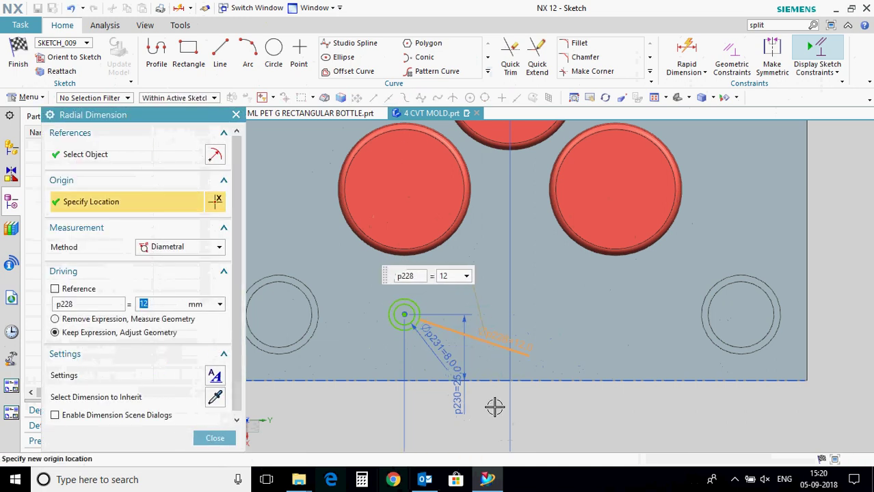
{"action": "key", "text": "Return"}
Set the inner circle's diameter to 6 mm.
{"action": "scroll", "coordinate": [425, 336], "scroll_direction": "up", "scroll_amount": 1}
{"action": "scroll", "coordinate": [425, 340], "scroll_direction": "down", "scroll_amount": 1}
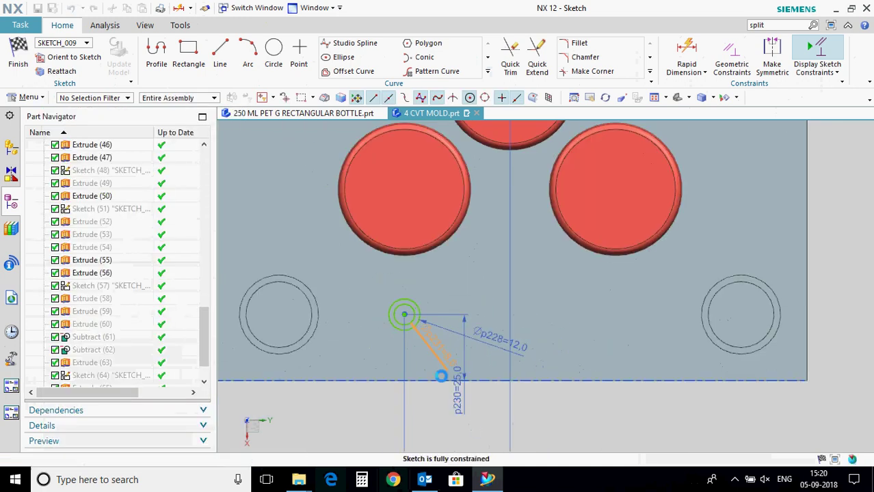
{"action": "double_click", "coordinate": [440, 375]}
{"action": "type", "text": "6"}
{"action": "key", "text": "Return"}
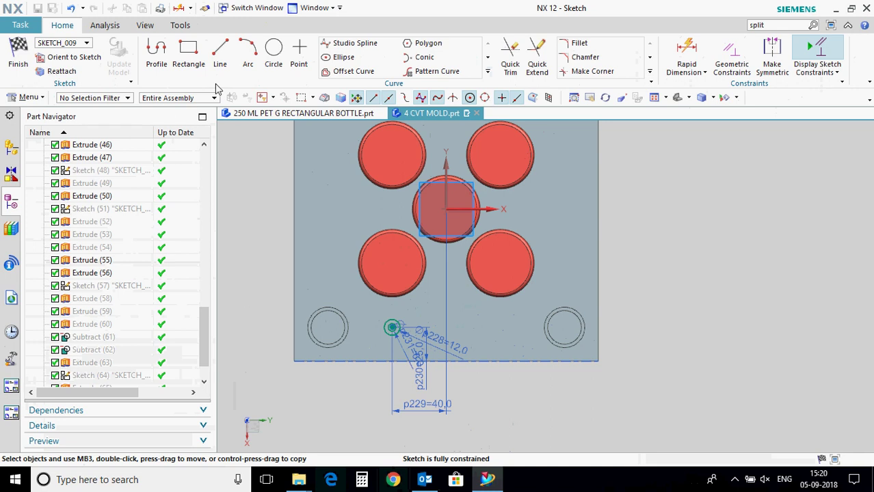
Mirror both concentric circles about the sketch's vertical and horizontal axes to make four pairs, and finish the sketch.
{"action": "left_click", "coordinate": [488, 72]}
{"action": "left_click", "coordinate": [355, 86]}
{"action": "scroll", "coordinate": [387, 330], "scroll_direction": "up", "scroll_amount": 2}
{"action": "left_click", "coordinate": [383, 326]}
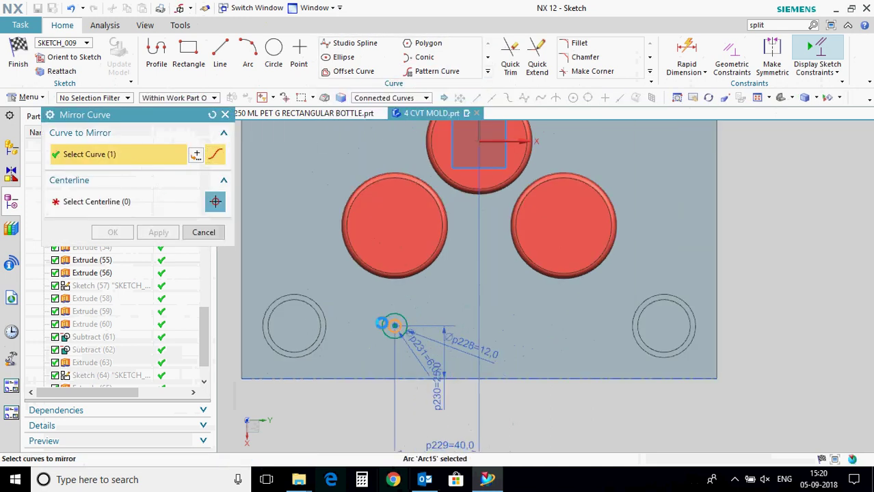
{"action": "left_click", "coordinate": [390, 327]}
{"action": "middle_click", "coordinate": [452, 299]}
{"action": "scroll", "coordinate": [451, 299], "scroll_direction": "down", "scroll_amount": 2}
{"action": "left_click", "coordinate": [479, 206]}
{"action": "left_click_drag", "start_coordinate": [400, 303], "coordinate": [567, 351]}
{"action": "scroll", "coordinate": [522, 313], "scroll_direction": "down", "scroll_amount": 2}
{"action": "left_click", "coordinate": [111, 233]}
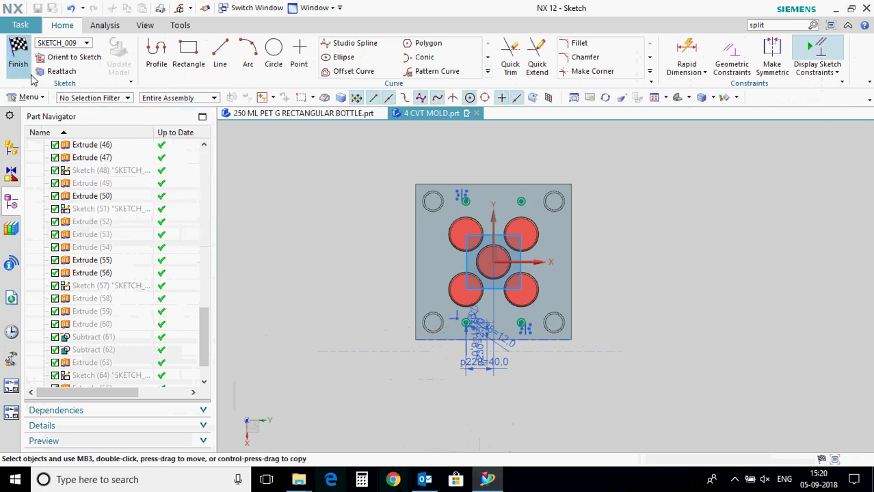
{"action": "left_click", "coordinate": [18, 55]}
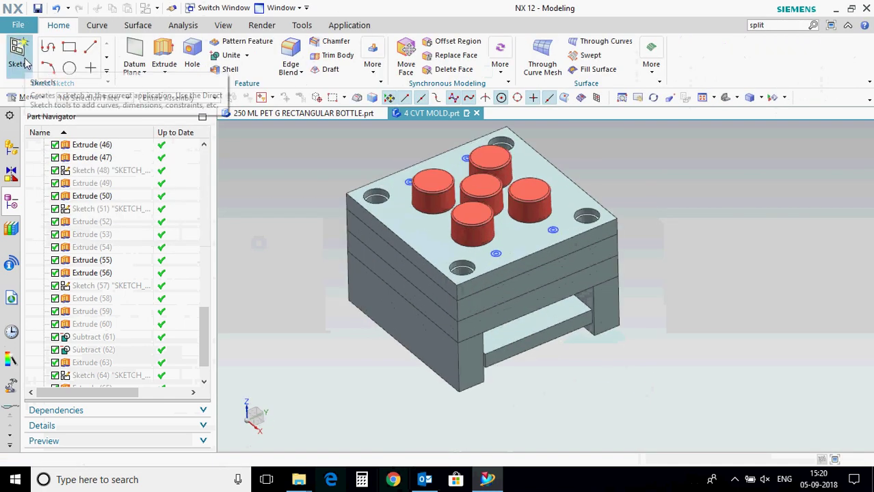
Hide the two plates directly beneath the plate that carries the red inserts.
{"action": "scroll", "coordinate": [503, 292], "scroll_direction": "up", "scroll_amount": 5}
{"action": "left_click", "coordinate": [506, 293]}
{"action": "left_click", "coordinate": [505, 325]}
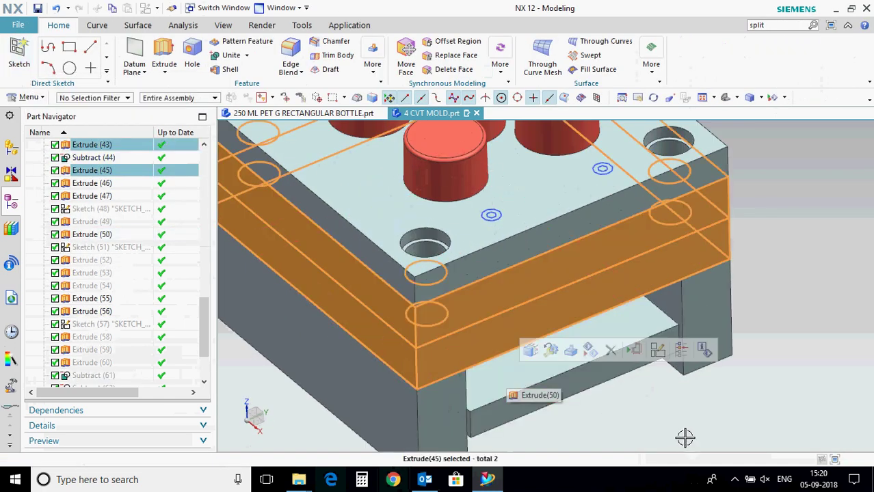
{"action": "key", "text": "ctrl+b"}
{"action": "scroll", "coordinate": [548, 288], "scroll_direction": "down", "scroll_amount": 2}
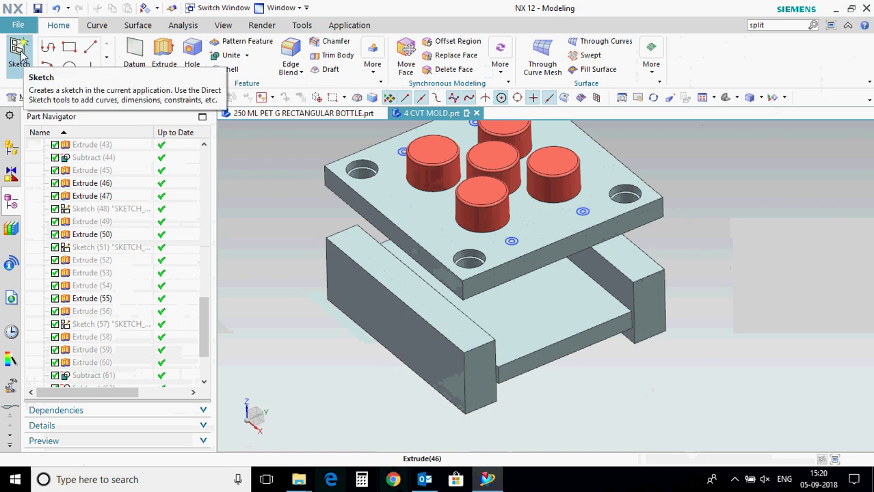
Start an Extrude using the four inner 6 mm circles on the insert plate as its section.
{"action": "left_click", "coordinate": [158, 56]}
{"action": "scroll", "coordinate": [513, 247], "scroll_direction": "up", "scroll_amount": 7}
{"action": "left_click", "coordinate": [511, 253]}
{"action": "scroll", "coordinate": [515, 292], "scroll_direction": "down", "scroll_amount": 3}
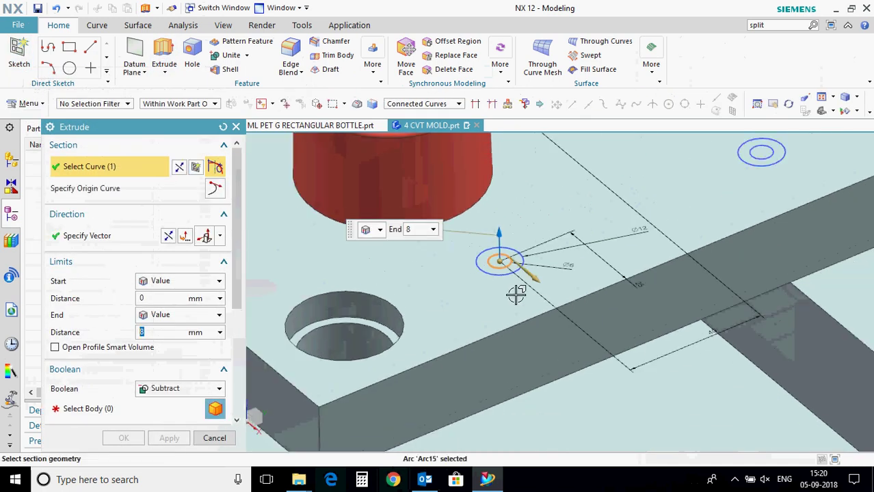
{"action": "scroll", "coordinate": [691, 206], "scroll_direction": "up", "scroll_amount": 3}
{"action": "scroll", "coordinate": [684, 277], "scroll_direction": "down", "scroll_amount": 4}
{"action": "scroll", "coordinate": [468, 160], "scroll_direction": "up", "scroll_amount": 1}
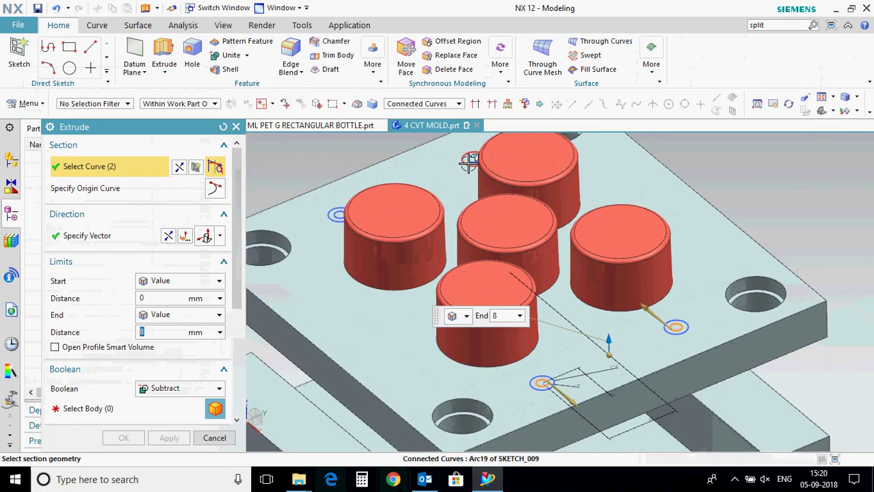
{"action": "scroll", "coordinate": [331, 213], "scroll_direction": "up", "scroll_amount": 4}
{"action": "left_click", "coordinate": [341, 216]}
{"action": "scroll", "coordinate": [383, 232], "scroll_direction": "down", "scroll_amount": 4}
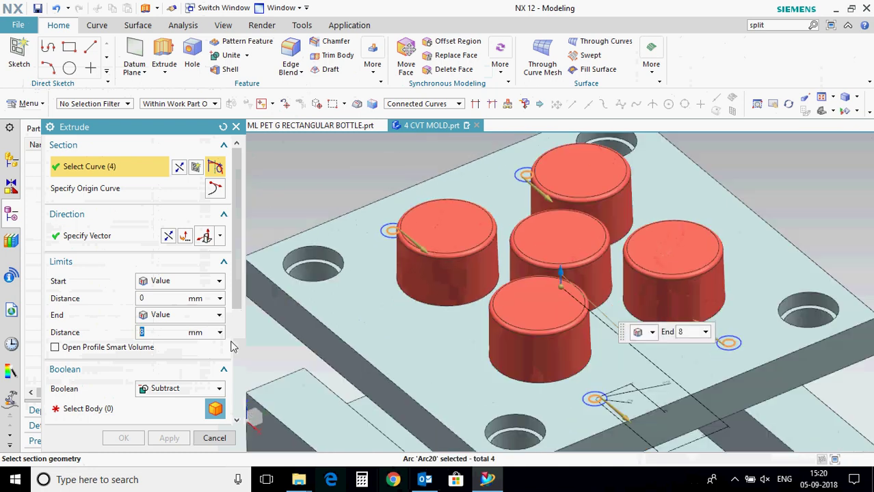
Extrude the four 6 mm circles 60 mm downward and subtract them from the insert plate.
{"action": "left_click", "coordinate": [180, 389]}
{"action": "left_click", "coordinate": [160, 404]}
{"action": "scroll", "coordinate": [578, 363], "scroll_direction": "down", "scroll_amount": 1}
{"action": "left_click_drag", "start_coordinate": [559, 271], "coordinate": [562, 364]}
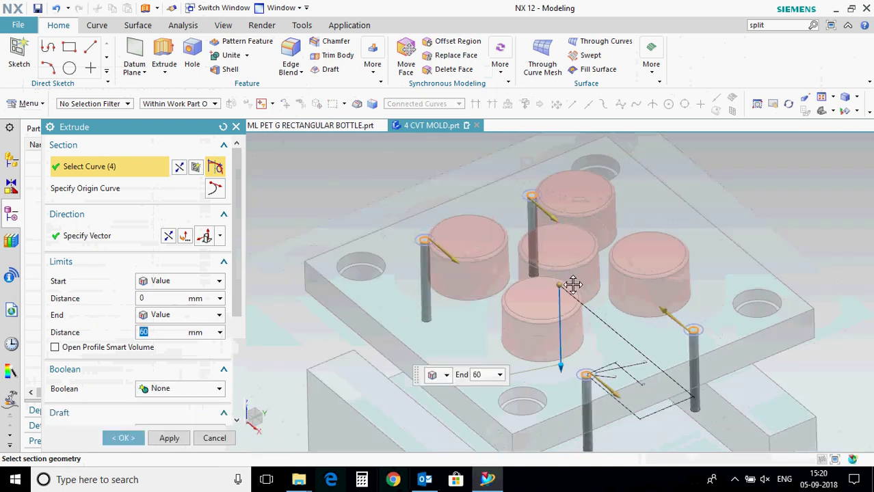
{"action": "scroll", "coordinate": [570, 266], "scroll_direction": "down", "scroll_amount": 3}
{"action": "left_click", "coordinate": [180, 389]}
{"action": "left_click", "coordinate": [166, 436]}
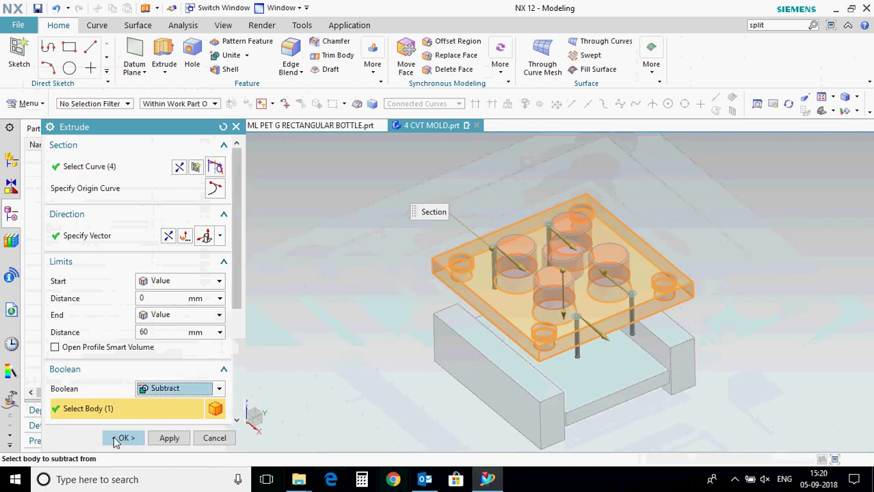
{"action": "left_click", "coordinate": [122, 438]}
Extrude the four outer 12 mm circles 8.5 mm downward and subtract them from the insert plate as counterbores.
{"action": "left_click", "coordinate": [166, 53]}
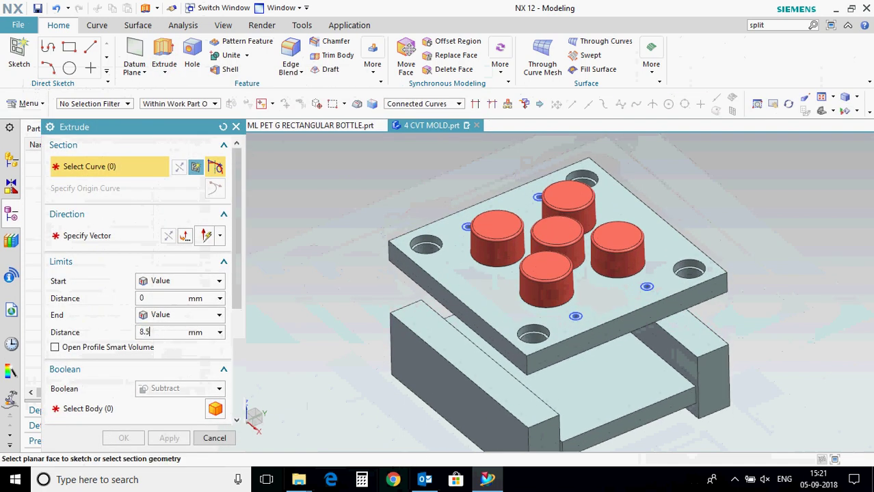
{"action": "scroll", "coordinate": [575, 301], "scroll_direction": "up", "scroll_amount": 4}
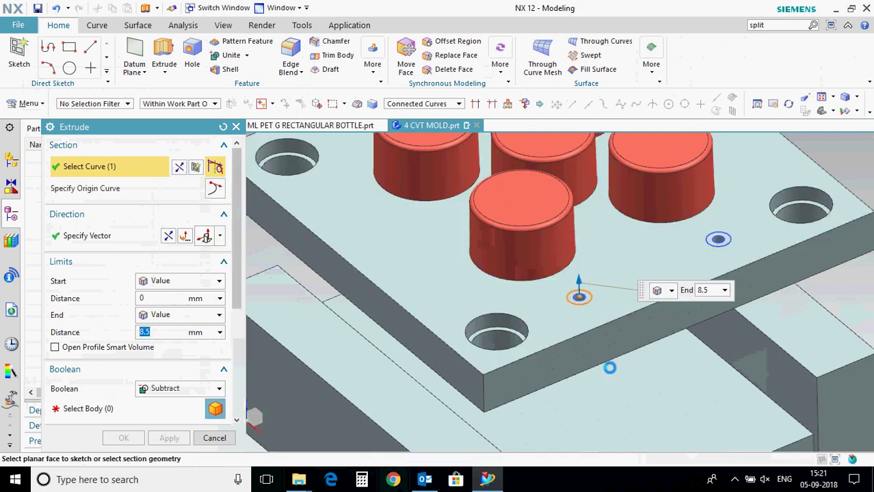
{"action": "left_click", "coordinate": [724, 237]}
{"action": "scroll", "coordinate": [692, 316], "scroll_direction": "down", "scroll_amount": 3}
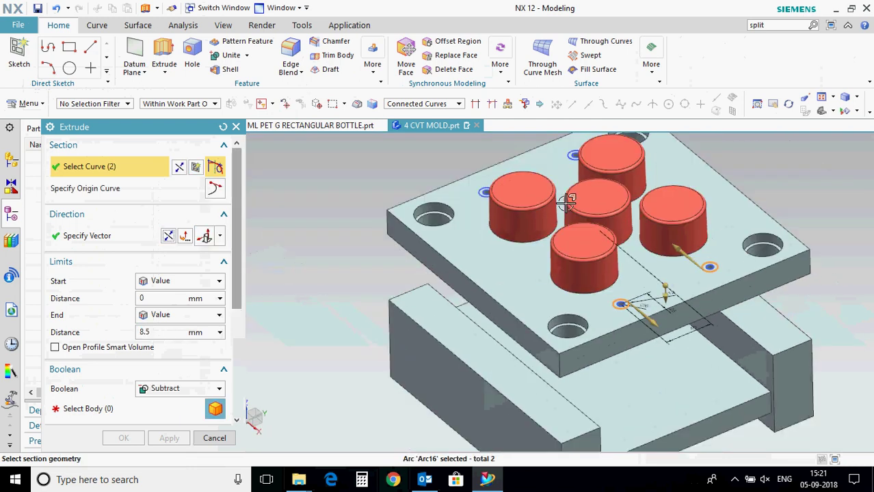
{"action": "scroll", "coordinate": [419, 176], "scroll_direction": "down", "scroll_amount": 3}
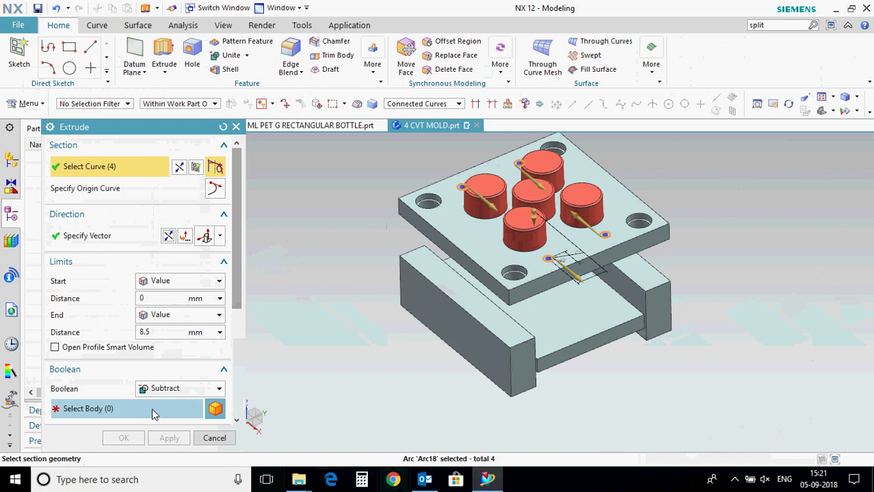
{"action": "left_click", "coordinate": [154, 412]}
{"action": "left_click", "coordinate": [600, 289]}
{"action": "left_click", "coordinate": [169, 439]}
{"action": "left_click", "coordinate": [214, 438]}
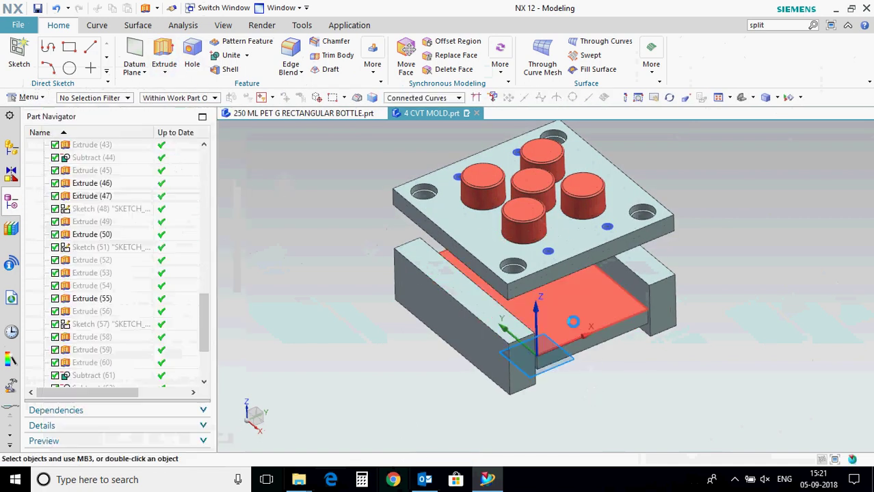
Hide the two side blocks and the lower plate between them.
{"action": "left_click", "coordinate": [504, 333]}
{"action": "left_click", "coordinate": [621, 307]}
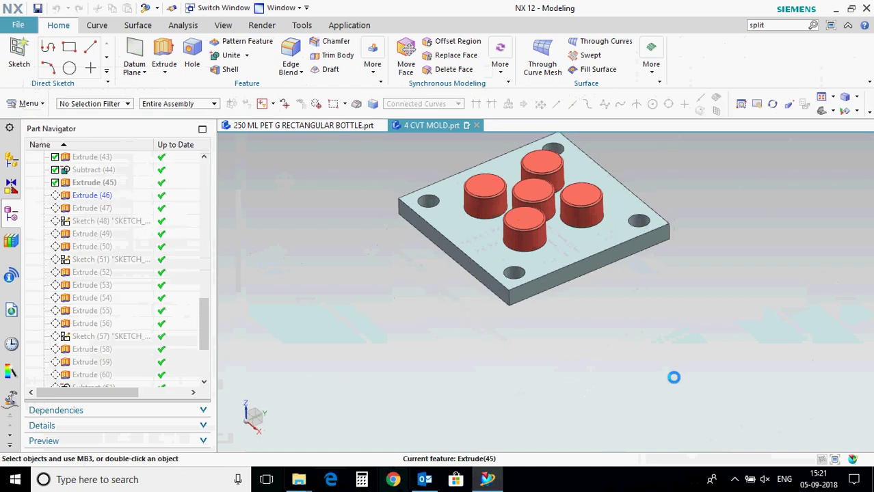
{"action": "left_click", "coordinate": [660, 295]}
{"action": "left_click", "coordinate": [742, 262]}
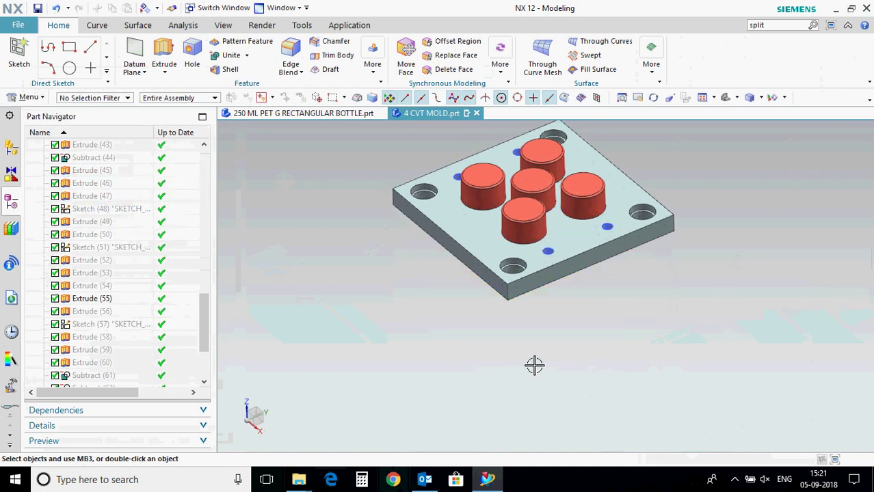
Start another Extrude using the four outer 12 mm circles on the insert plate as its section.
{"action": "left_click", "coordinate": [165, 54]}
{"action": "scroll", "coordinate": [552, 253], "scroll_direction": "up", "scroll_amount": 6}
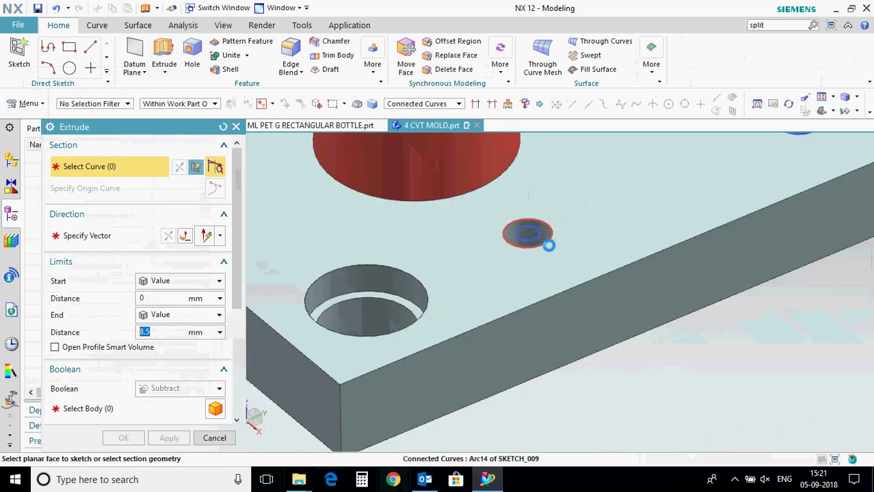
{"action": "left_click", "coordinate": [540, 254]}
{"action": "scroll", "coordinate": [615, 371], "scroll_direction": "down", "scroll_amount": 5}
{"action": "scroll", "coordinate": [476, 244], "scroll_direction": "up", "scroll_amount": 6}
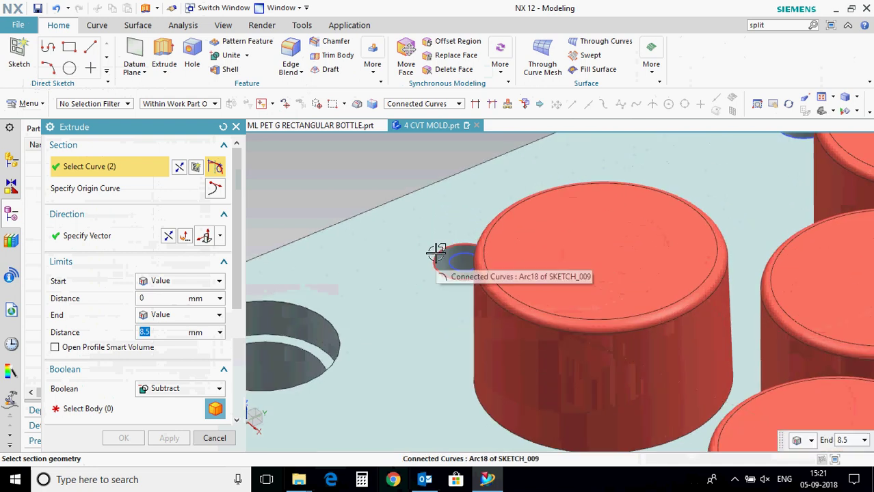
{"action": "left_click", "coordinate": [437, 252]}
{"action": "scroll", "coordinate": [428, 257], "scroll_direction": "down", "scroll_amount": 5}
{"action": "scroll", "coordinate": [477, 234], "scroll_direction": "up", "scroll_amount": 3}
{"action": "left_click", "coordinate": [485, 239]}
{"action": "scroll", "coordinate": [484, 239], "scroll_direction": "down", "scroll_amount": 5}
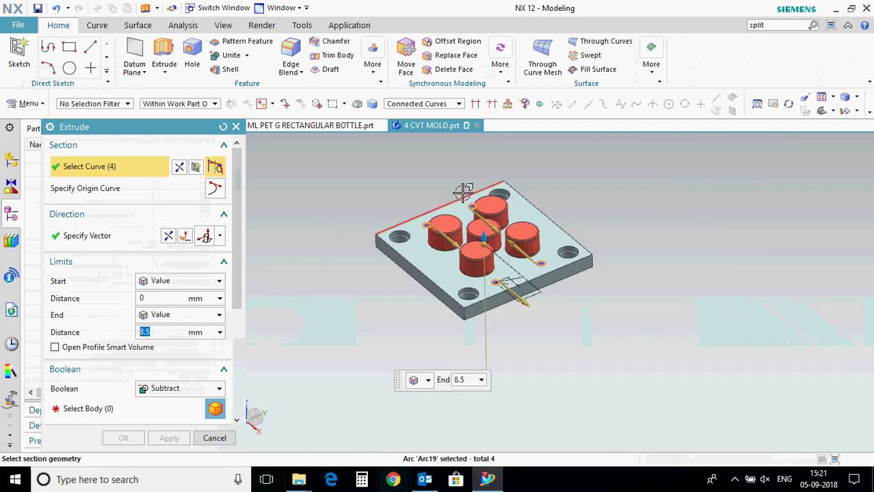
Set the Extrude to create separate bodies with no Boolean, heading downward and starting Until Extended at the insert plate's bottom face.
{"action": "left_click", "coordinate": [181, 389]}
{"action": "left_click", "coordinate": [164, 401]}
{"action": "scroll", "coordinate": [413, 256], "scroll_direction": "up", "scroll_amount": 2}
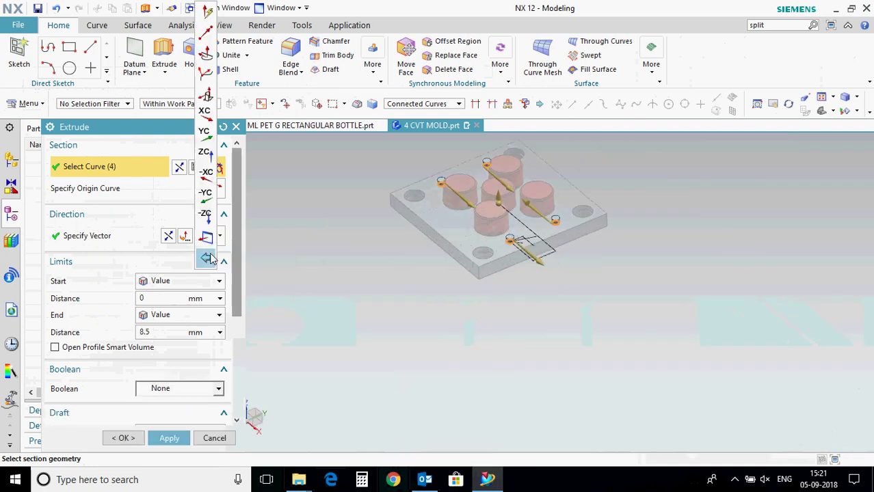
{"action": "middle_click", "coordinate": [455, 209]}
{"action": "left_click", "coordinate": [191, 281]}
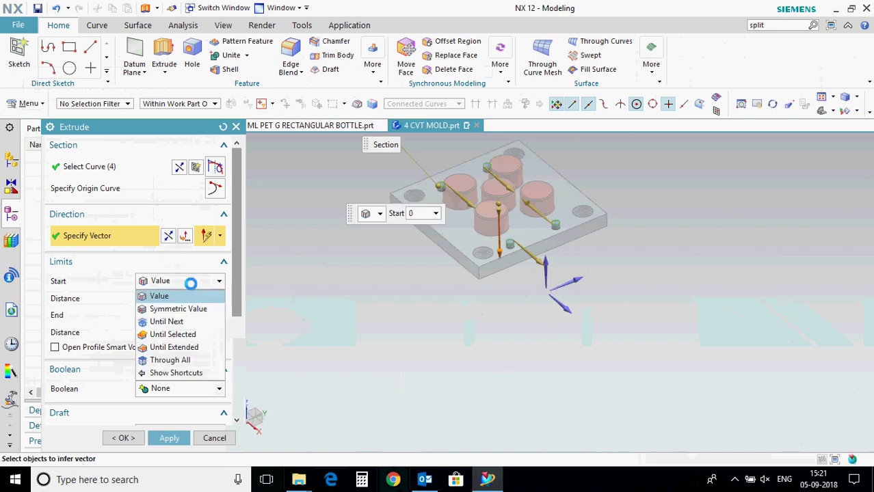
{"action": "left_click", "coordinate": [201, 348]}
{"action": "scroll", "coordinate": [570, 351], "scroll_direction": "up", "scroll_amount": 3}
{"action": "left_click", "coordinate": [565, 370]}
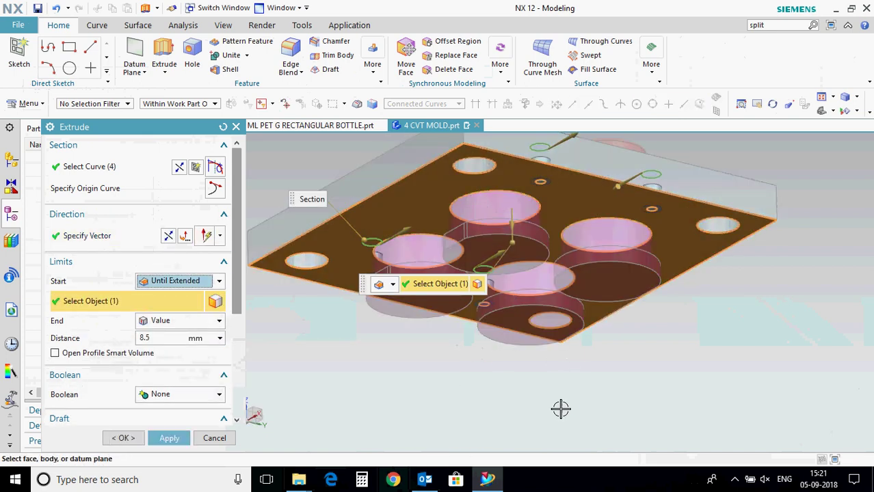
Extrude the four 12 mm circles downward from a start value of 22-2 mm to an end value of 135 mm.
{"action": "left_click", "coordinate": [180, 281]}
{"action": "left_click", "coordinate": [164, 296]}
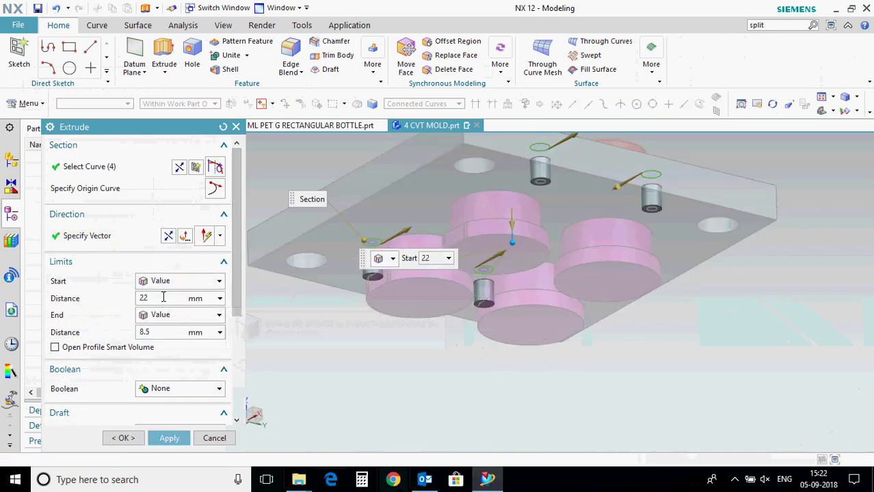
{"action": "left_click_drag", "start_coordinate": [512, 227], "coordinate": [543, 434]}
{"action": "scroll", "coordinate": [501, 273], "scroll_direction": "down", "scroll_amount": 2}
{"action": "left_click", "coordinate": [124, 439]}
Bring the hidden lower plate around the pin ends back into view with the insert plate and pins.
{"action": "key", "text": "ctrl+shift+b"}
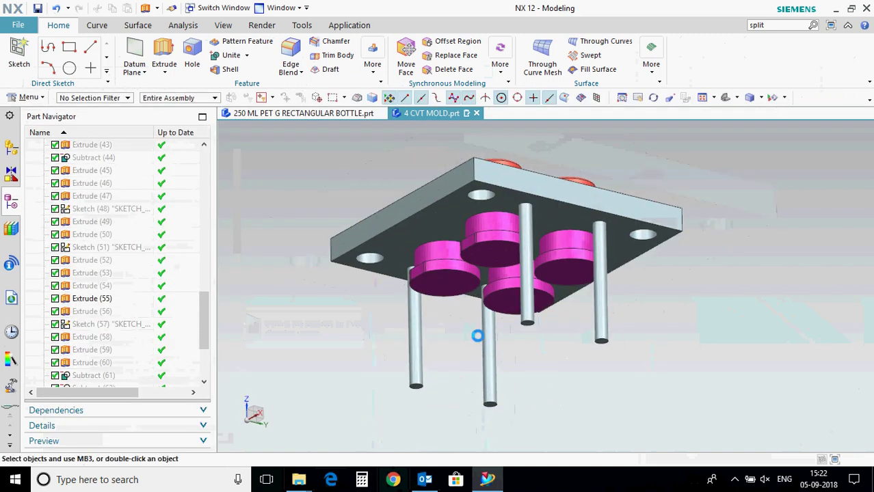
{"action": "left_click", "coordinate": [572, 305]}
{"action": "key", "text": "ctrl+b"}
{"action": "key", "text": "ctrl+shift+b"}
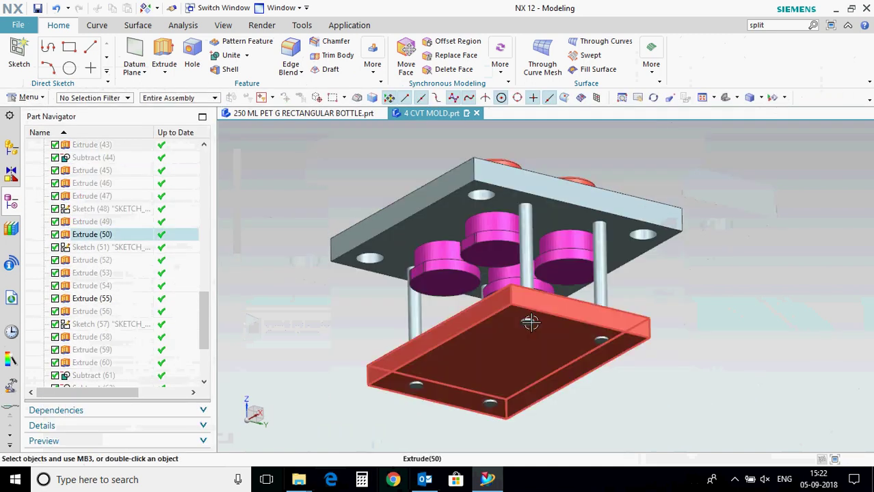
Edit the pins' extrusion, using the lower plate's bottom face as the end reference and setting the end distance to 133 mm.
{"action": "scroll", "coordinate": [528, 327], "scroll_direction": "up", "scroll_amount": 4}
{"action": "double_click", "coordinate": [533, 318]}
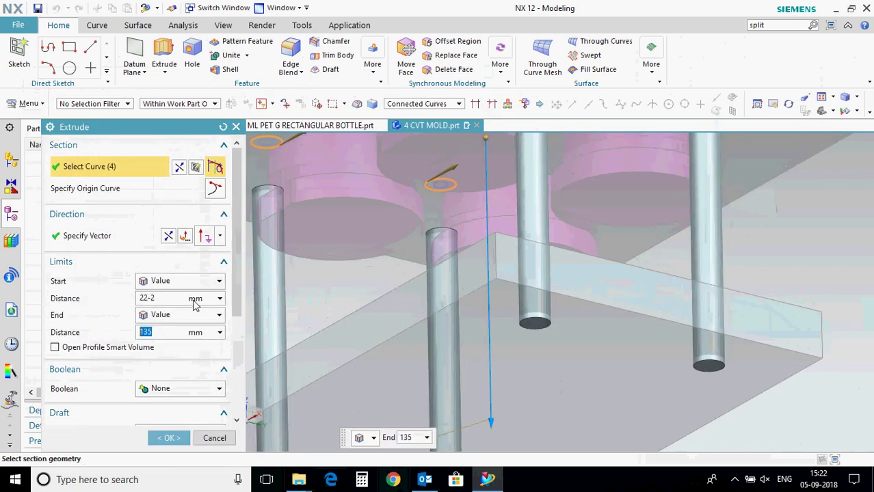
{"action": "left_click", "coordinate": [194, 316]}
{"action": "left_click", "coordinate": [199, 382]}
{"action": "left_click", "coordinate": [482, 450]}
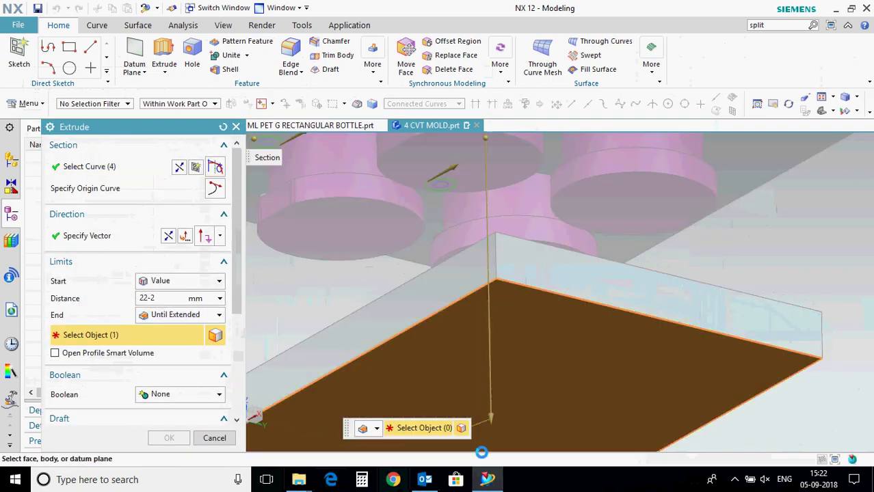
{"action": "left_click", "coordinate": [177, 331]}
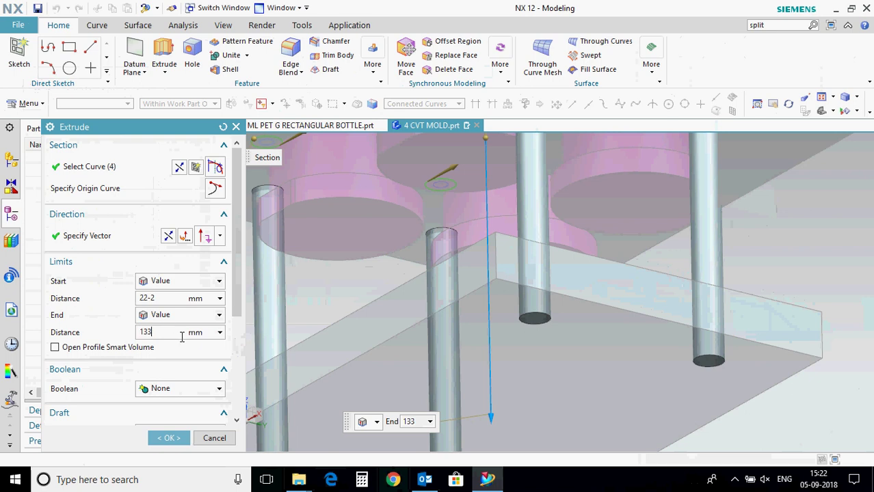
{"action": "left_click", "coordinate": [169, 439]}
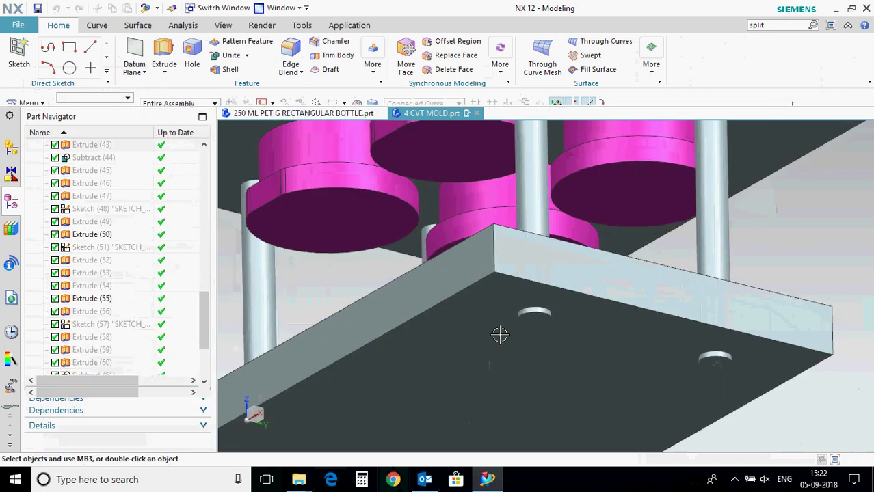
Subtract the pins from the insert plate with Keep Tool enabled.
{"action": "key", "text": "Home"}
{"action": "left_click", "coordinate": [247, 55]}
{"action": "left_click", "coordinate": [236, 83]}
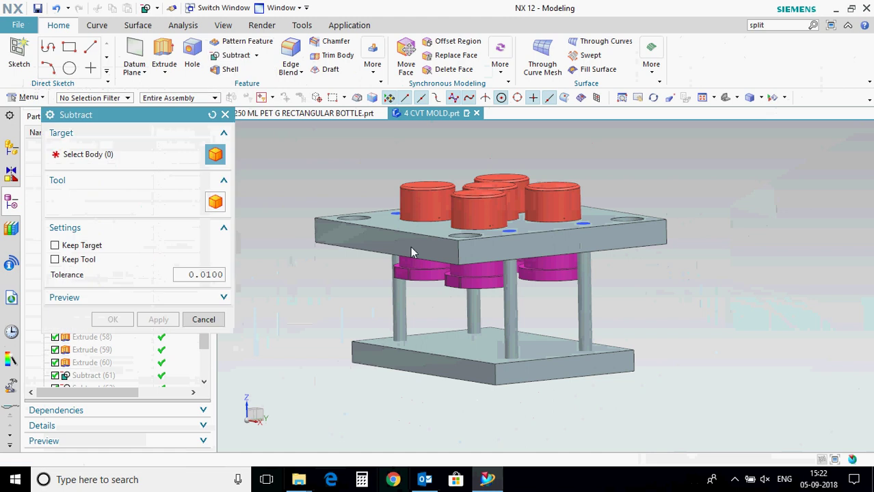
{"action": "left_click", "coordinate": [490, 218]}
{"action": "left_click", "coordinate": [82, 240]}
{"action": "left_click", "coordinate": [87, 241]}
{"action": "left_click", "coordinate": [54, 271]}
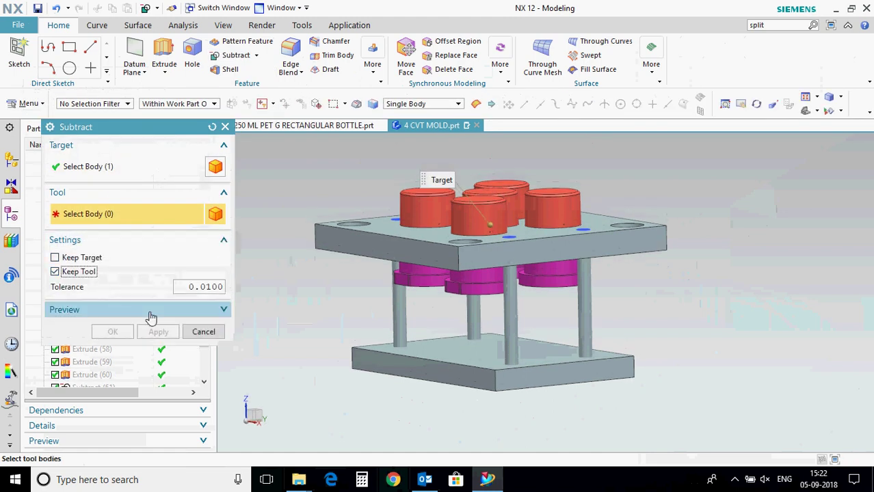
{"action": "left_click", "coordinate": [474, 317]}
{"action": "left_click", "coordinate": [158, 331]}
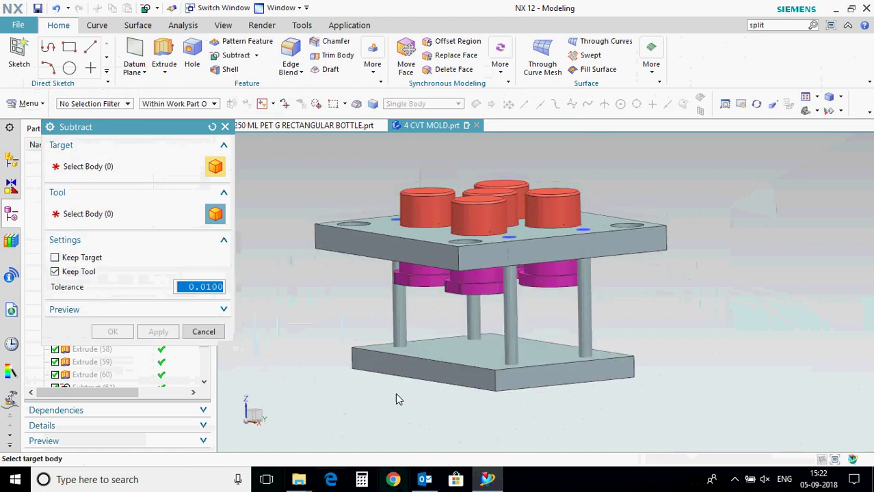
Subtract the pins from the lower plate, keeping the tool bodies.
{"action": "middle_click_drag", "start_coordinate": [422, 407], "coordinate": [417, 436]}
{"action": "left_click", "coordinate": [412, 337]}
{"action": "middle_click_drag", "start_coordinate": [381, 379], "coordinate": [387, 354]}
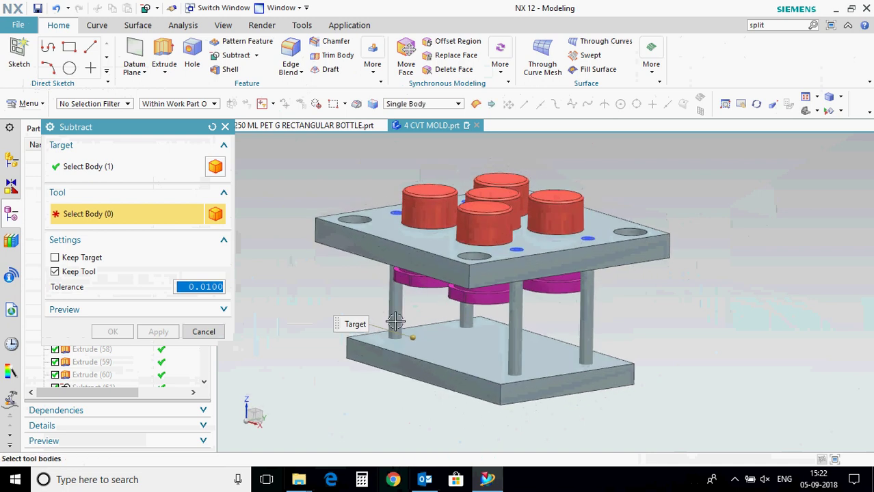
{"action": "left_click", "coordinate": [396, 322]}
{"action": "left_click", "coordinate": [468, 316]}
{"action": "left_click", "coordinate": [211, 334]}
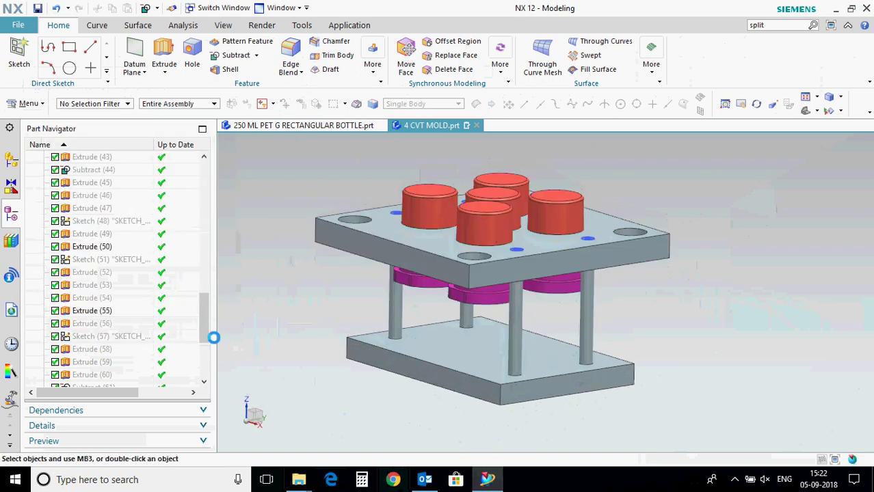
{"action": "mouse_move", "coordinate": [421, 423]}
{"action": "middle_mouse_down"}
{"action": "mouse_move", "coordinate": [422, 388]}
{"action": "mouse_move", "coordinate": [422, 408]}
{"action": "middle_mouse_up"}
{"action": "scroll", "coordinate": [357, 300], "scroll_direction": "down", "scroll_amount": 1}
{"action": "middle_click_drag", "start_coordinate": [495, 406], "coordinate": [535, 404]}
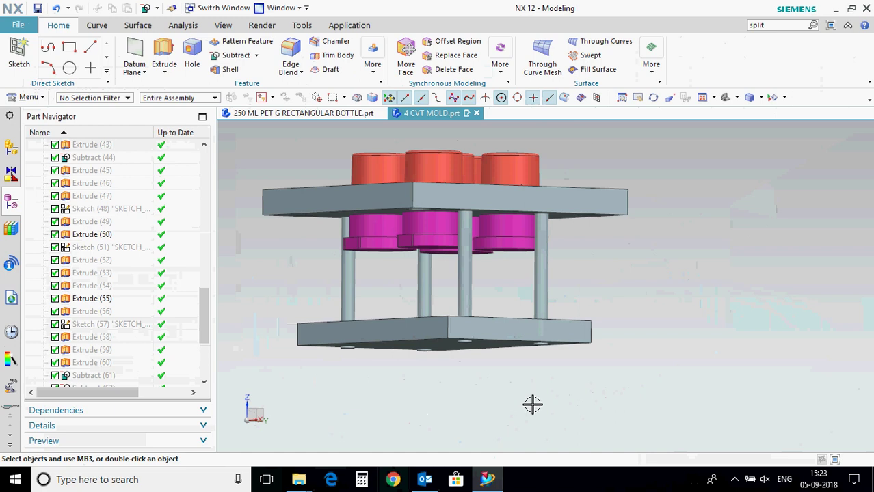
Delete the lower plate that the pins pass through and show the plate beneath it instead.
{"action": "left_click", "coordinate": [344, 328]}
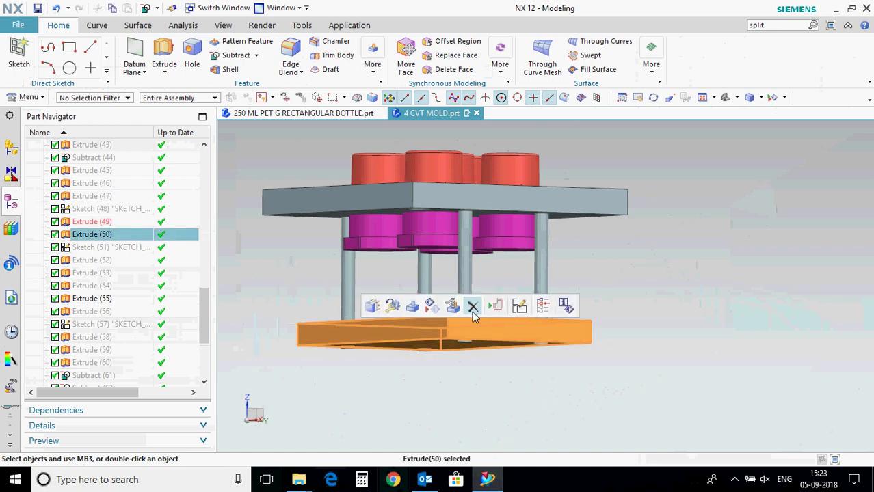
{"action": "key", "text": "Delete"}
{"action": "key", "text": "Return"}
{"action": "key", "text": "ctrl+z"}
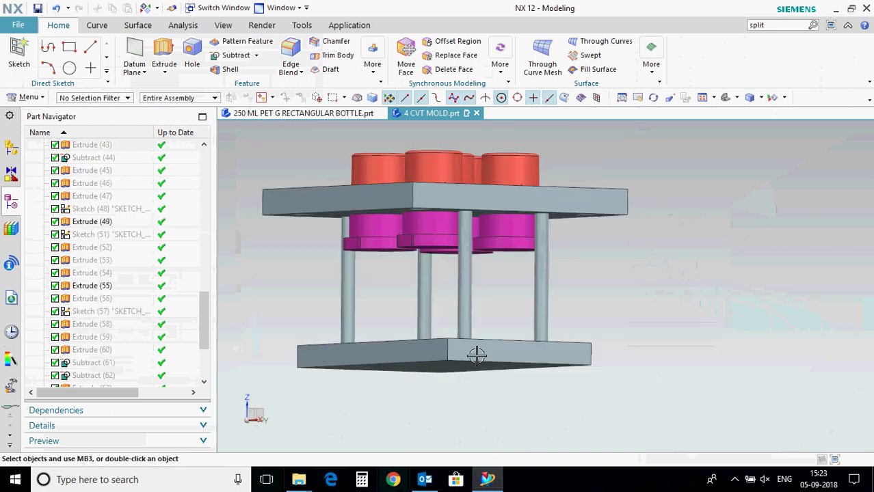
Edit the pins' extrusion to end at 127+2 mm, 2 mm past the lower plate's top face.
{"action": "double_click", "coordinate": [477, 356]}
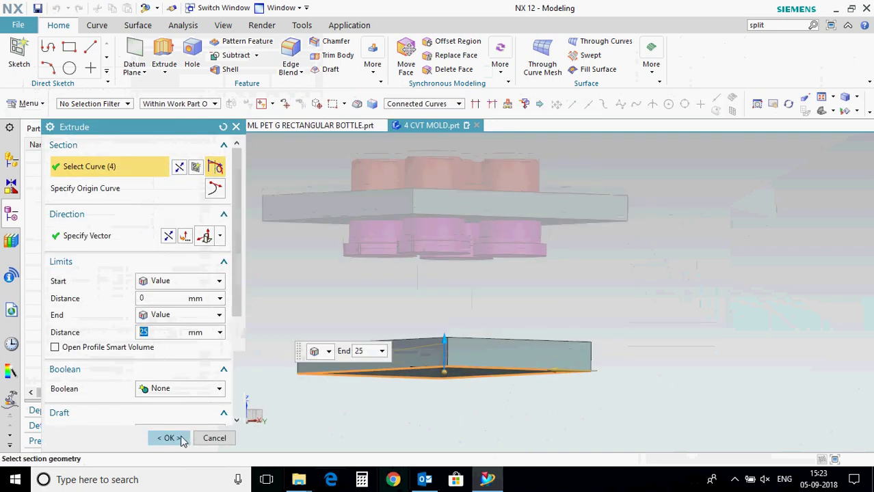
{"action": "left_click", "coordinate": [181, 441]}
{"action": "double_click", "coordinate": [345, 318]}
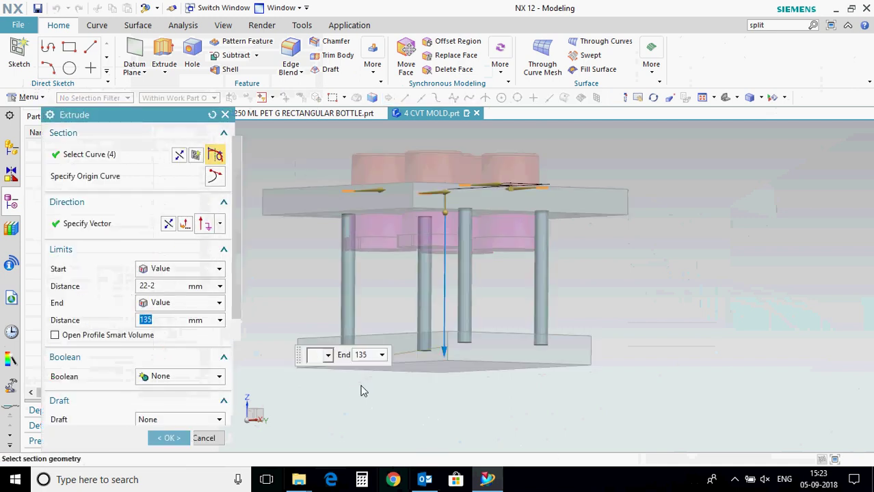
{"action": "left_click", "coordinate": [183, 316]}
{"action": "left_click", "coordinate": [190, 381]}
{"action": "middle_click_drag", "start_coordinate": [630, 343], "coordinate": [625, 406]}
{"action": "left_click", "coordinate": [550, 364]}
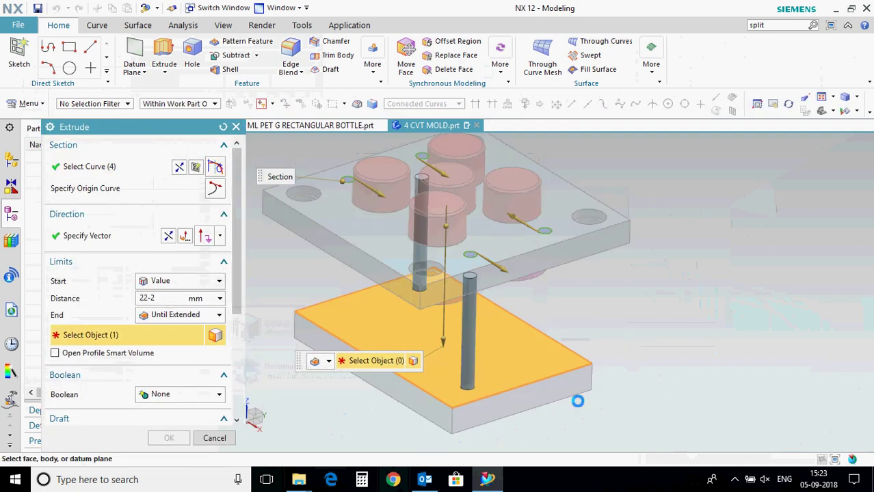
{"action": "left_click", "coordinate": [180, 314]}
{"action": "left_click", "coordinate": [167, 328]}
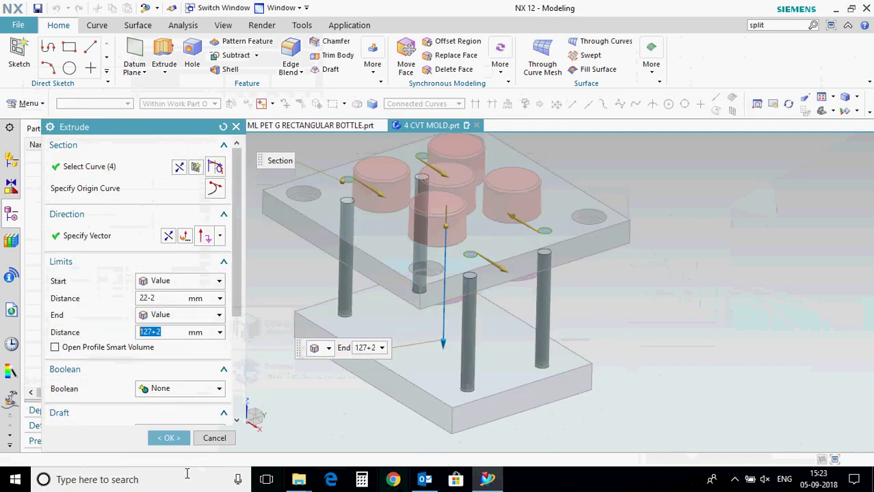
{"action": "left_click", "coordinate": [169, 439]}
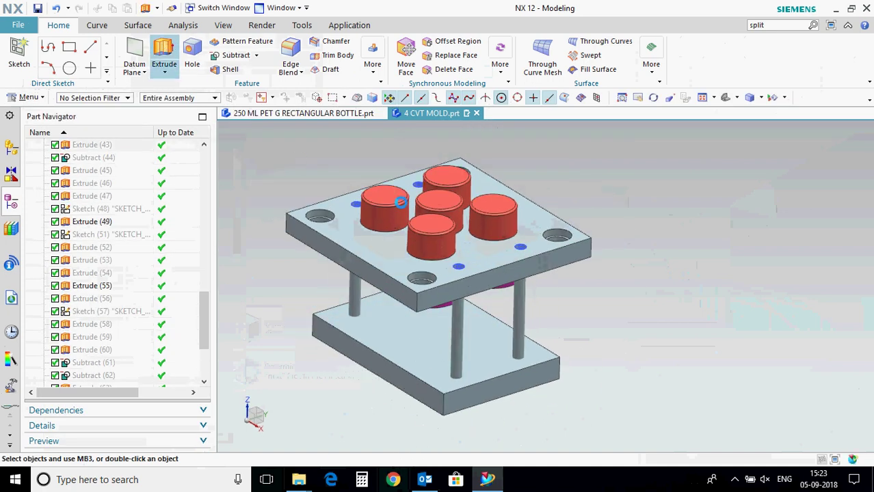
Start a new Extrude using the four inner 6 mm circles on the insert plate as its section.
{"action": "scroll", "coordinate": [465, 271], "scroll_direction": "up", "scroll_amount": 6}
{"action": "left_click", "coordinate": [459, 261]}
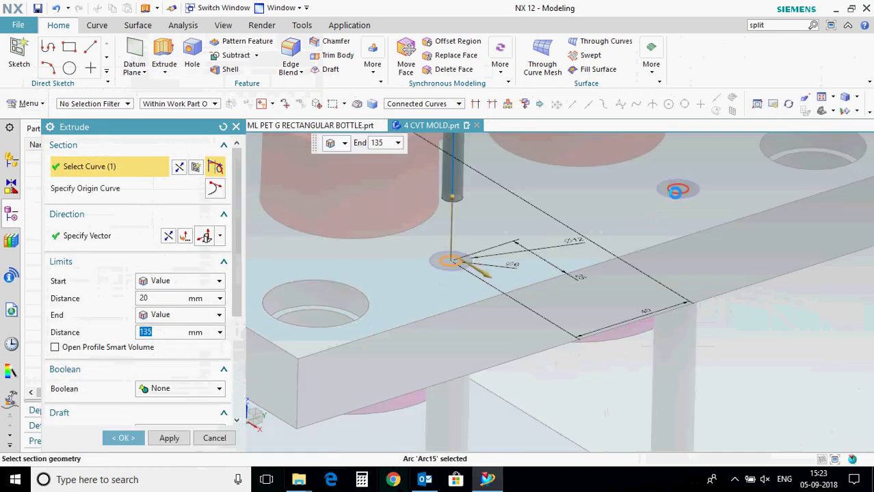
{"action": "left_click", "coordinate": [676, 192]}
{"action": "scroll", "coordinate": [682, 316], "scroll_direction": "down", "scroll_amount": 5}
{"action": "scroll", "coordinate": [512, 238], "scroll_direction": "up", "scroll_amount": 6}
{"action": "left_click", "coordinate": [512, 239]}
{"action": "scroll", "coordinate": [520, 239], "scroll_direction": "down", "scroll_amount": 1}
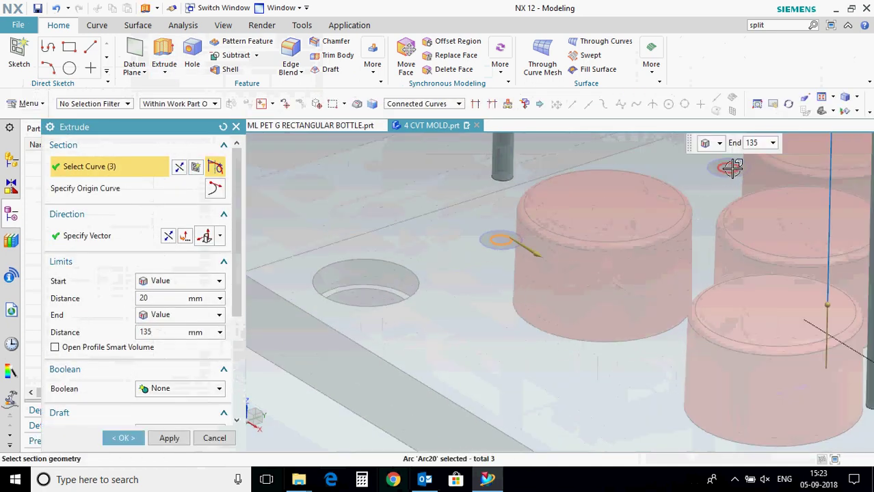
{"action": "scroll", "coordinate": [485, 250], "scroll_direction": "down", "scroll_amount": 5}
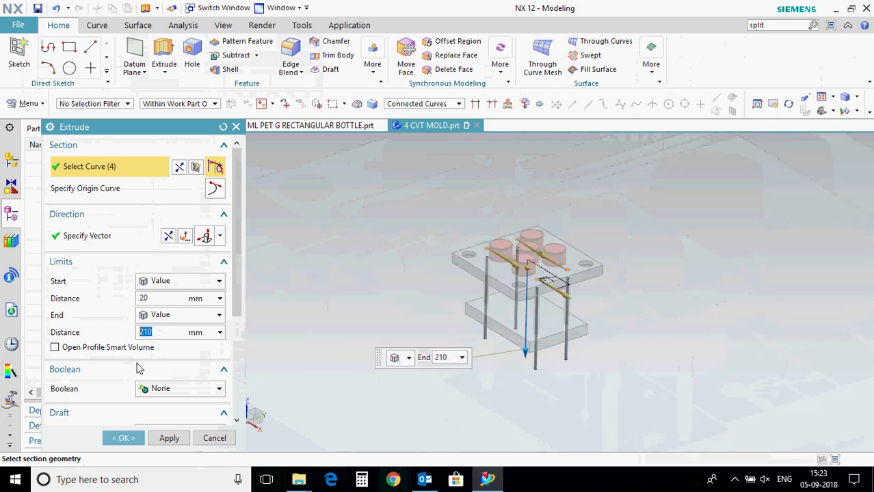
Extrude the four circles downward from 20 mm to 210 mm and subtract them from the lower plate.
{"action": "left_click", "coordinate": [179, 388]}
{"action": "left_click", "coordinate": [171, 436]}
{"action": "scroll", "coordinate": [498, 342], "scroll_direction": "up", "scroll_amount": 3}
{"action": "left_click", "coordinate": [500, 332]}
{"action": "left_click", "coordinate": [123, 439]}
Subtract the pins from the drilled lower plate while keeping the tool bodies, and inspect where they enter it.
{"action": "middle_click_drag", "start_coordinate": [465, 423], "coordinate": [556, 372]}
{"action": "left_click", "coordinate": [240, 60]}
{"action": "left_click", "coordinate": [521, 273]}
{"action": "left_click", "coordinate": [474, 247]}
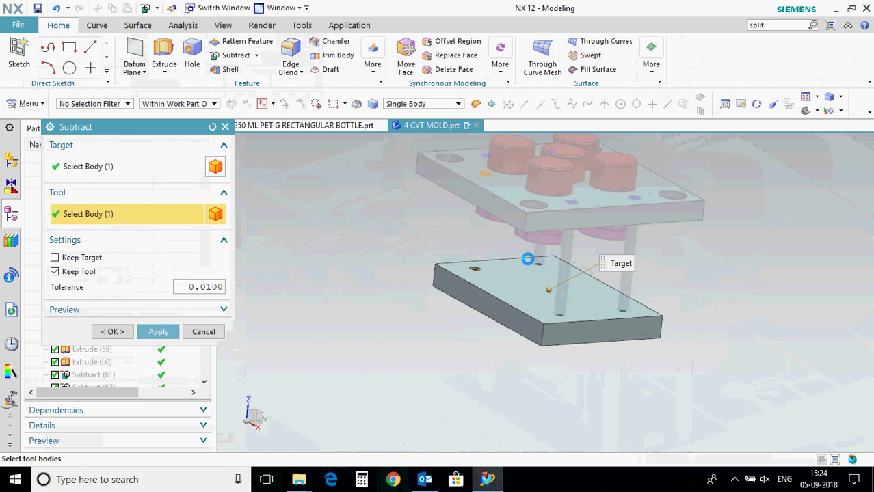
{"action": "left_click", "coordinate": [158, 332]}
{"action": "left_click", "coordinate": [203, 332]}
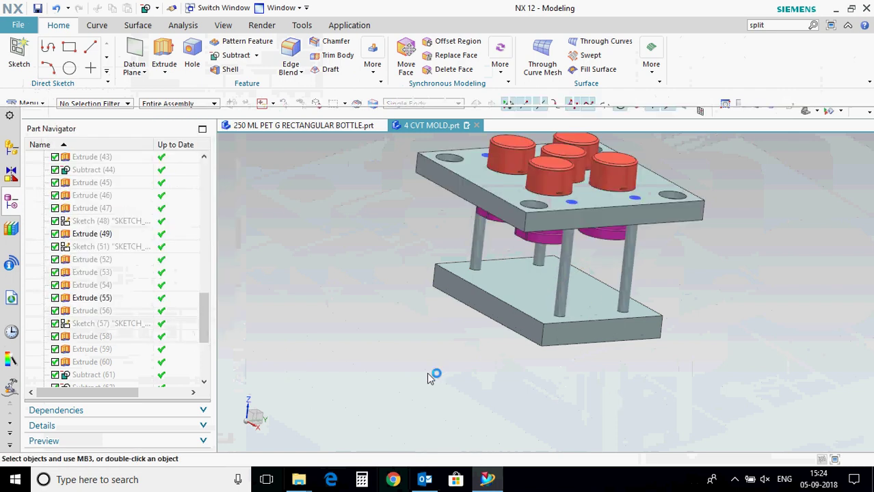
{"action": "middle_click_drag", "start_coordinate": [427, 373], "coordinate": [550, 385]}
{"action": "left_click", "coordinate": [502, 296]}
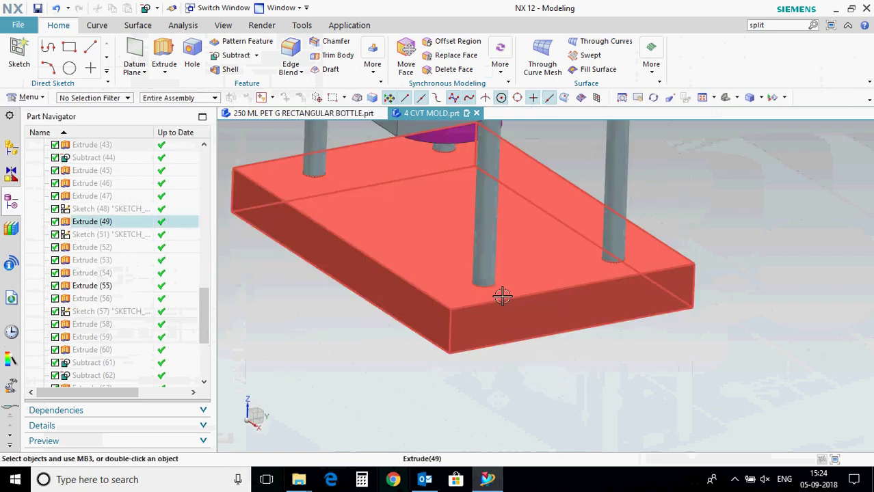
{"action": "scroll", "coordinate": [481, 312], "scroll_direction": "down", "scroll_amount": 3}
Start an Extrude with Boolean None, using the four outer 12 mm circles on the insert plate as its section.
{"action": "left_click", "coordinate": [165, 52]}
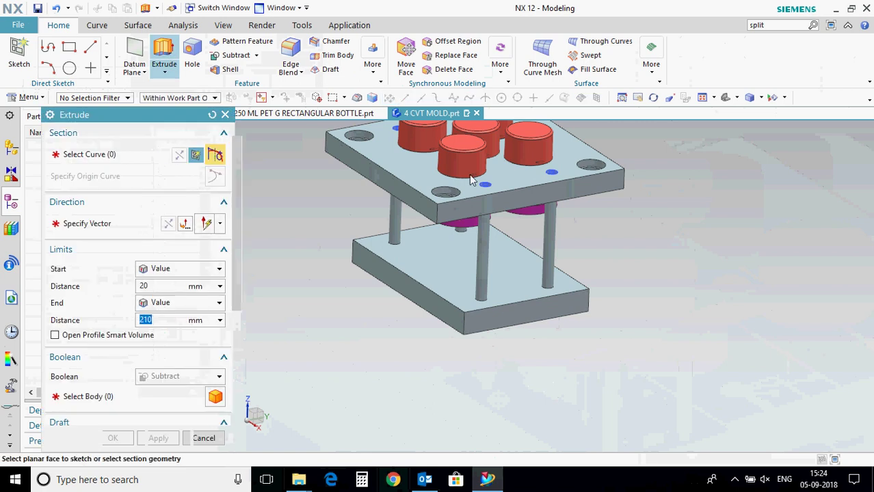
{"action": "left_click", "coordinate": [181, 388]}
{"action": "left_click", "coordinate": [176, 402]}
{"action": "scroll", "coordinate": [489, 215], "scroll_direction": "up", "scroll_amount": 5}
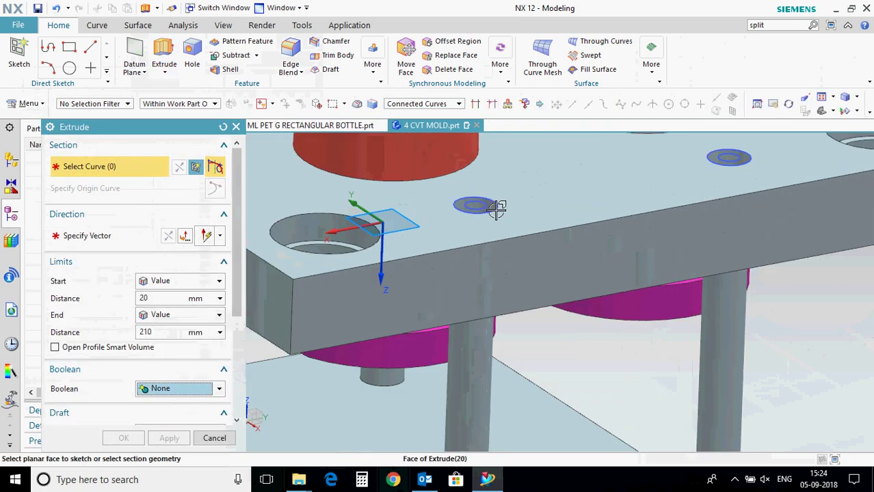
{"action": "left_click", "coordinate": [487, 212]}
{"action": "scroll", "coordinate": [441, 267], "scroll_direction": "down", "scroll_amount": 3}
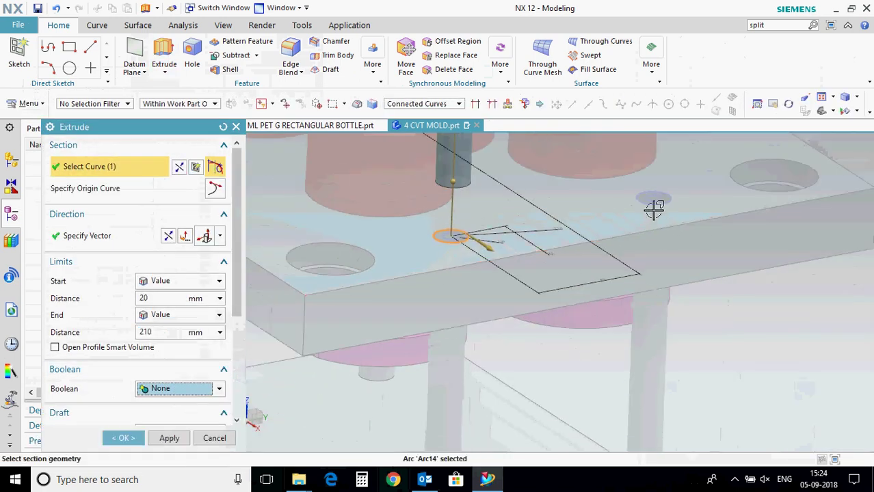
{"action": "left_click", "coordinate": [654, 208]}
{"action": "scroll", "coordinate": [539, 353], "scroll_direction": "down", "scroll_amount": 3}
{"action": "scroll", "coordinate": [350, 212], "scroll_direction": "up", "scroll_amount": 2}
{"action": "scroll", "coordinate": [518, 178], "scroll_direction": "up", "scroll_amount": 2}
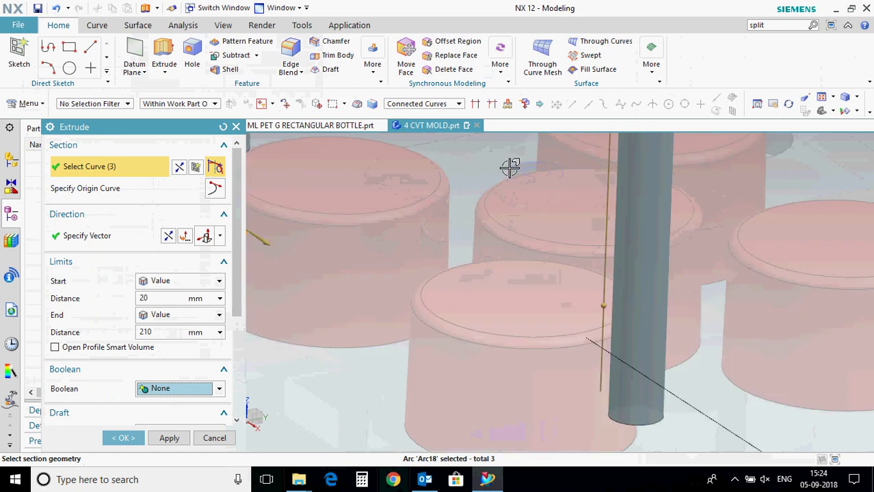
{"action": "scroll", "coordinate": [480, 198], "scroll_direction": "down", "scroll_amount": 5}
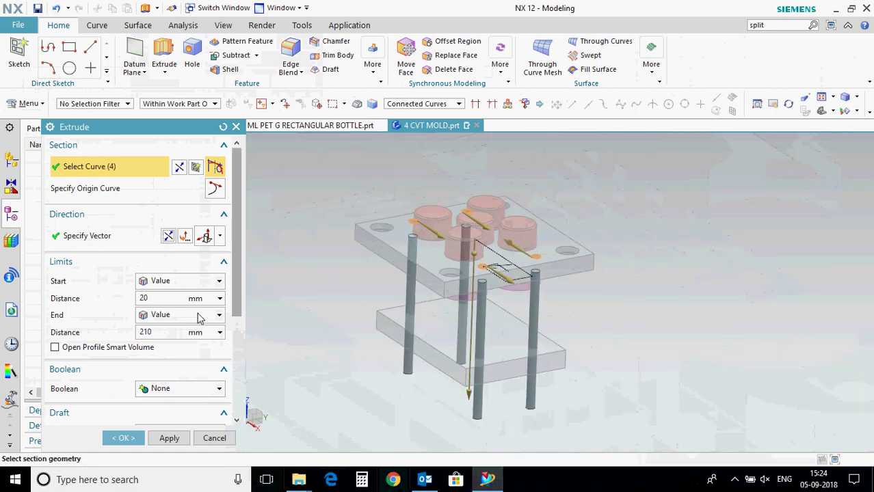
Extrude the four circles from 152-9 mm, using the lower plate's underside as the start reference, to 210 mm with Boolean Subtract.
{"action": "left_click", "coordinate": [195, 281]}
{"action": "left_click", "coordinate": [174, 348]}
{"action": "middle_click_drag", "start_coordinate": [377, 404], "coordinate": [439, 342]}
{"action": "scroll", "coordinate": [444, 332], "scroll_direction": "up", "scroll_amount": 3}
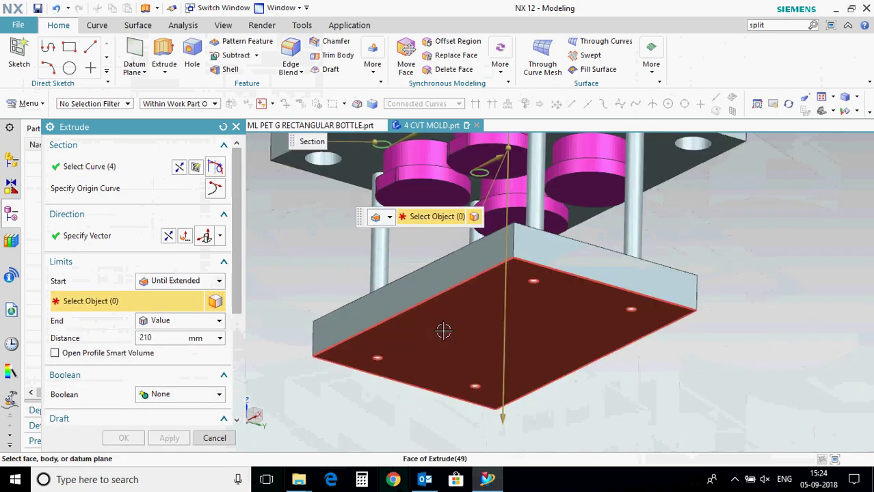
{"action": "left_click", "coordinate": [443, 332]}
{"action": "left_click", "coordinate": [185, 282]}
{"action": "left_click", "coordinate": [186, 297]}
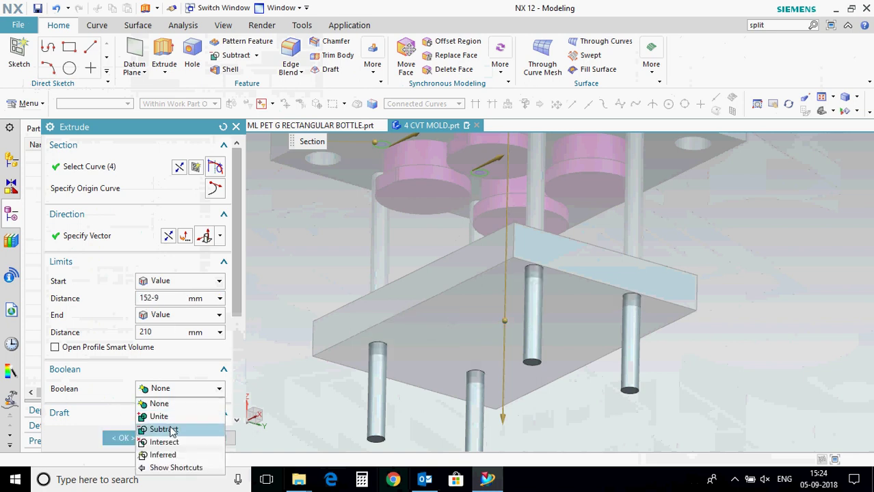
{"action": "left_click", "coordinate": [164, 430]}
{"action": "left_click", "coordinate": [120, 438]}
Swap shown and hidden bodies, and bring the two plates beneath the insert plate into view with the pins and lower plate.
{"action": "middle_click_drag", "start_coordinate": [617, 391], "coordinate": [439, 376]}
{"action": "key", "text": "ctrl+shift+b"}
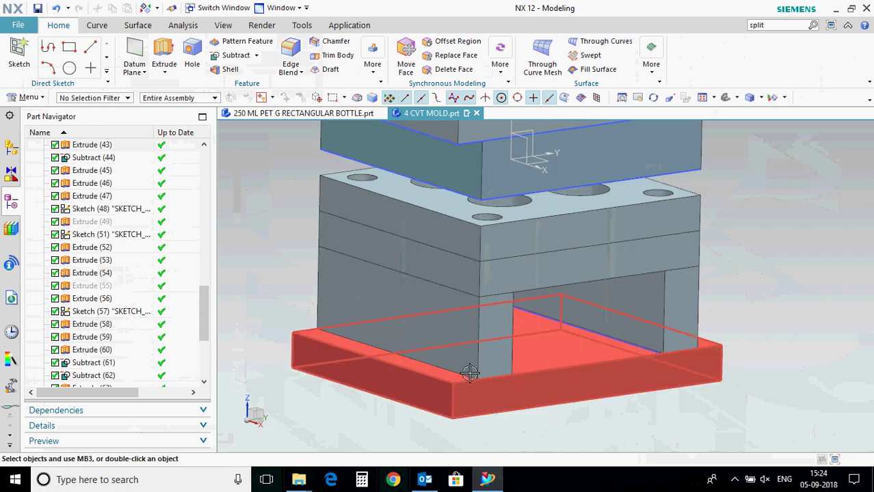
{"action": "left_click", "coordinate": [563, 247]}
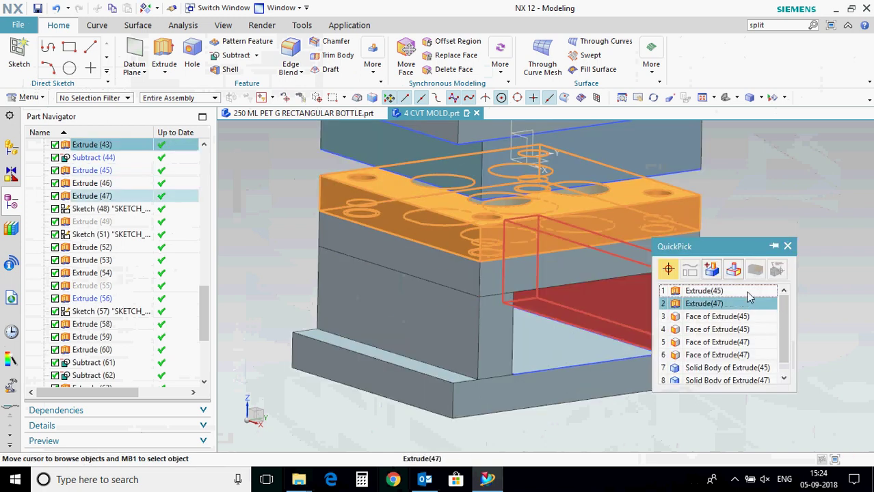
{"action": "left_click", "coordinate": [751, 291]}
{"action": "key", "text": "ctrl+b"}
{"action": "key", "text": "ctrl+shift+b"}
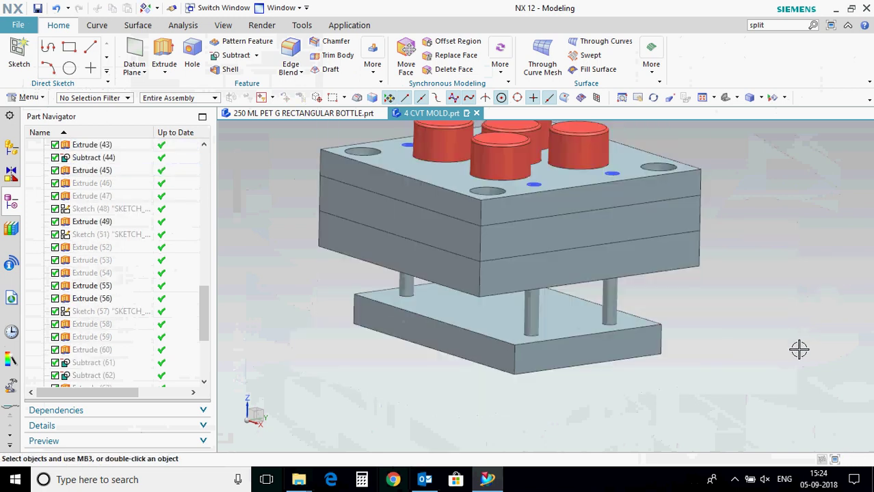
Subtract the four pins from each of the two plates beneath the insert plate, keeping the tool bodies.
{"action": "middle_click_drag", "start_coordinate": [798, 350], "coordinate": [708, 322]}
{"action": "left_click", "coordinate": [241, 56]}
{"action": "left_click", "coordinate": [350, 208]}
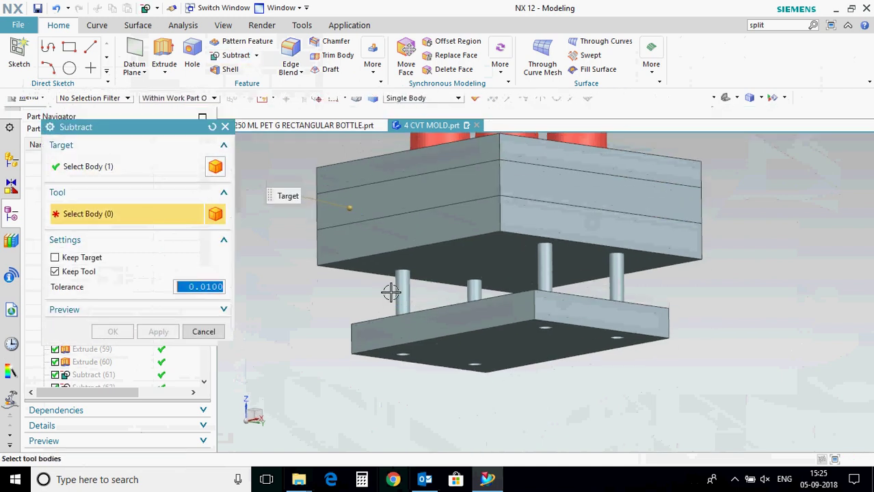
{"action": "left_click", "coordinate": [402, 327]}
{"action": "left_click", "coordinate": [158, 332]}
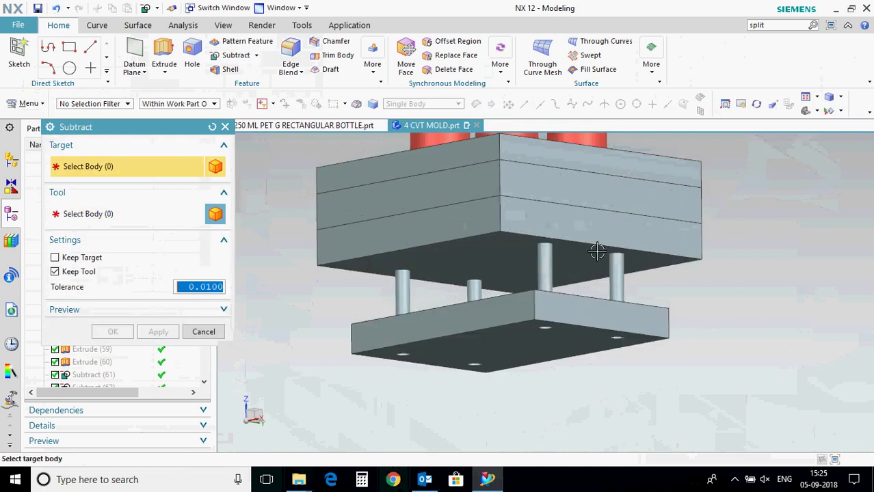
{"action": "left_click", "coordinate": [610, 257]}
{"action": "left_click", "coordinate": [399, 302]}
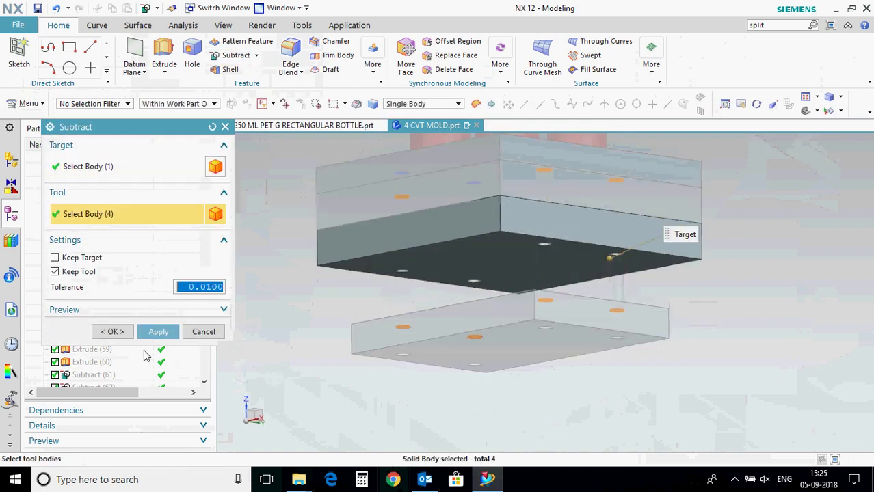
{"action": "left_click", "coordinate": [113, 332]}
Show all solid bodies of the mold again.
{"action": "middle_click_drag", "start_coordinate": [449, 363], "coordinate": [359, 381]}
{"action": "key", "text": "ctrl+w"}
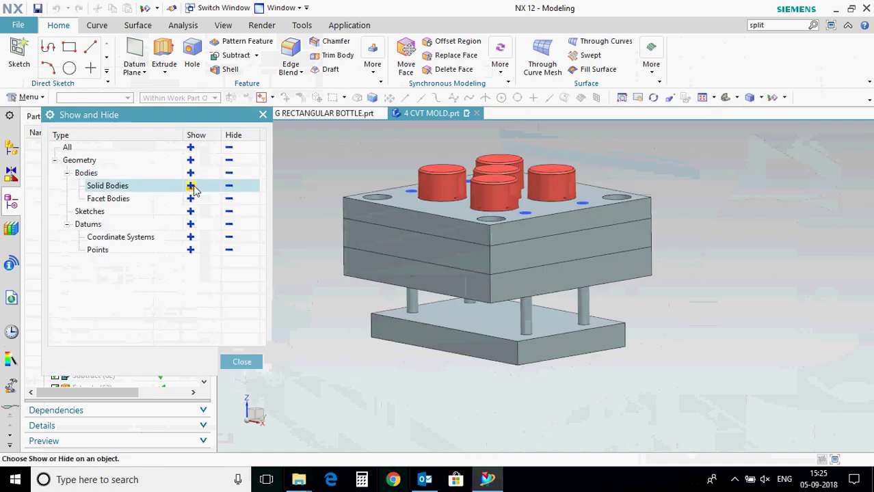
{"action": "left_click", "coordinate": [192, 186]}
{"action": "left_click", "coordinate": [242, 362]}
Hide the upper mold bodies that cover the caps and the insert plate.
{"action": "scroll", "coordinate": [424, 369], "scroll_direction": "down", "scroll_amount": 1}
{"action": "left_click", "coordinate": [549, 199]}
{"action": "left_click", "coordinate": [573, 224]}
{"action": "key", "text": "ctrl+b"}
{"action": "mouse_move", "coordinate": [657, 294]}
{"action": "middle_mouse_down"}
{"action": "mouse_move", "coordinate": [645, 297]}
{"action": "mouse_move", "coordinate": [641, 322]}
{"action": "mouse_move", "coordinate": [674, 325]}
{"action": "middle_mouse_up"}
{"action": "scroll", "coordinate": [462, 277], "scroll_direction": "up", "scroll_amount": 2}
{"action": "left_click", "coordinate": [496, 277]}
{"action": "key", "text": "ctrl+b"}
Hide the cap bodies and the bored plates beneath them to expose the plain plate crossed by the four pins.
{"action": "left_click", "coordinate": [473, 262]}
{"action": "left_click", "coordinate": [452, 216]}
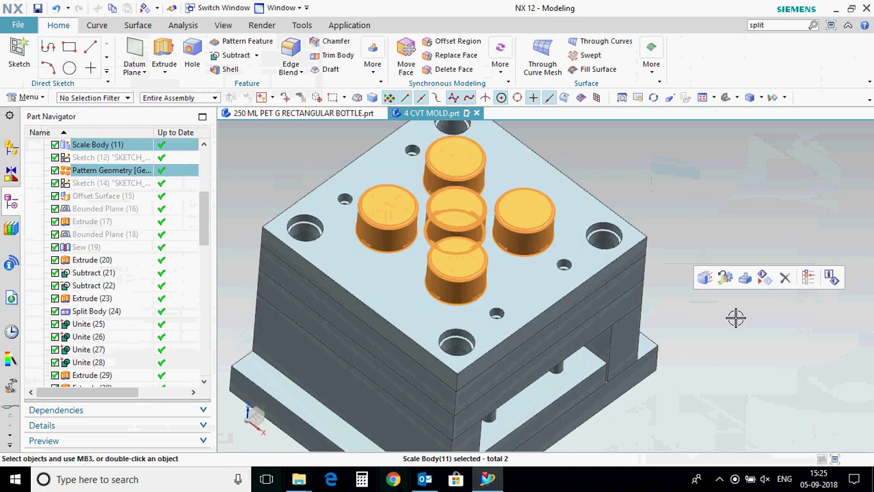
{"action": "key", "text": "ctrl+b"}
{"action": "scroll", "coordinate": [458, 297], "scroll_direction": "up", "scroll_amount": 6}
{"action": "scroll", "coordinate": [469, 264], "scroll_direction": "down", "scroll_amount": 6}
{"action": "middle_click_drag", "start_coordinate": [519, 315], "coordinate": [546, 280]}
{"action": "left_click", "coordinate": [545, 279]}
{"action": "key", "text": "ctrl+b"}
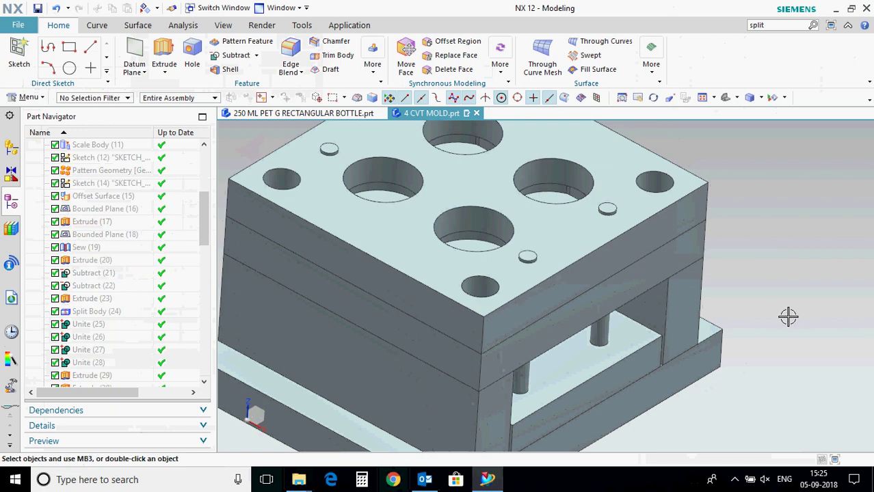
{"action": "middle_click_drag", "start_coordinate": [788, 316], "coordinate": [738, 312]}
{"action": "right_click", "coordinate": [546, 273]}
{"action": "left_click", "coordinate": [617, 289]}
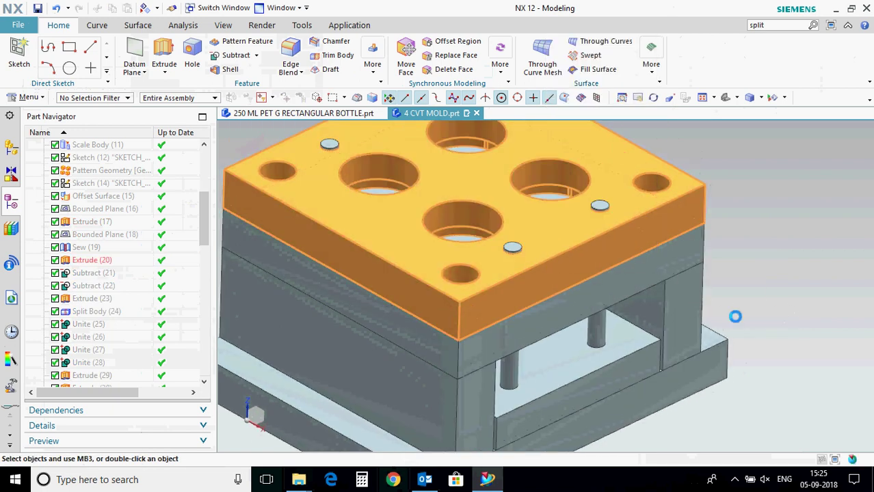
Create a sketch on the top face of the exposed plate, with a horizontal reference edge and its origin at the plate centre.
{"action": "scroll", "coordinate": [605, 256], "scroll_direction": "down", "scroll_amount": 1}
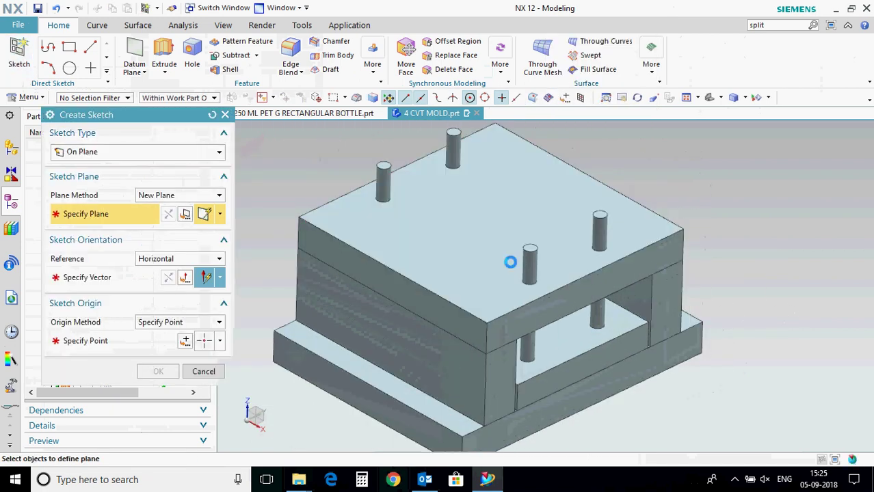
{"action": "left_click", "coordinate": [471, 260]}
{"action": "left_click", "coordinate": [572, 296]}
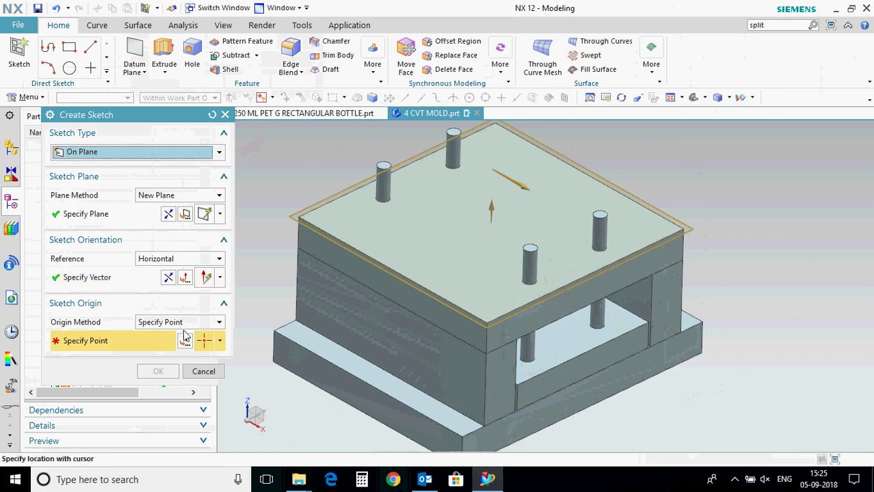
{"action": "left_click", "coordinate": [185, 340]}
{"action": "left_click", "coordinate": [161, 361]}
{"action": "left_click", "coordinate": [154, 374]}
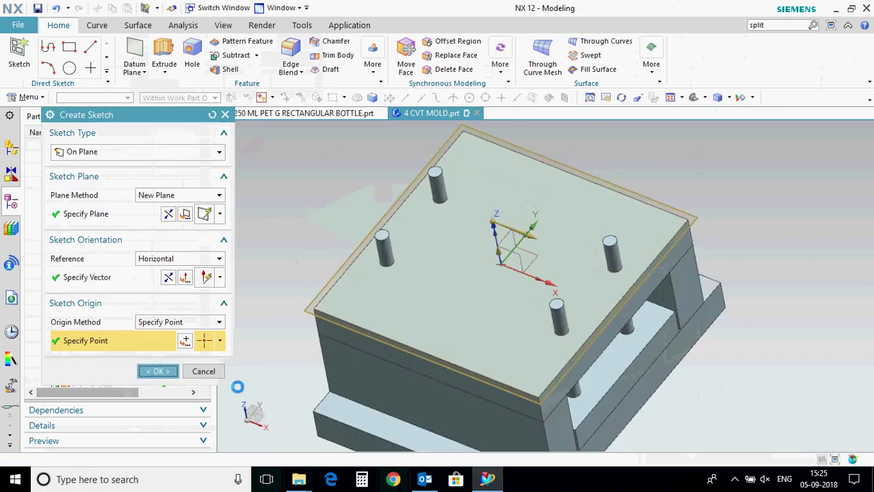
Draw a circle between the two right-hand pins, below the X axis, and set its diameter to 10 mm.
{"action": "key", "text": "o"}
{"action": "left_click", "coordinate": [604, 321]}
{"action": "left_click", "coordinate": [619, 337]}
{"action": "key", "text": "Escape"}
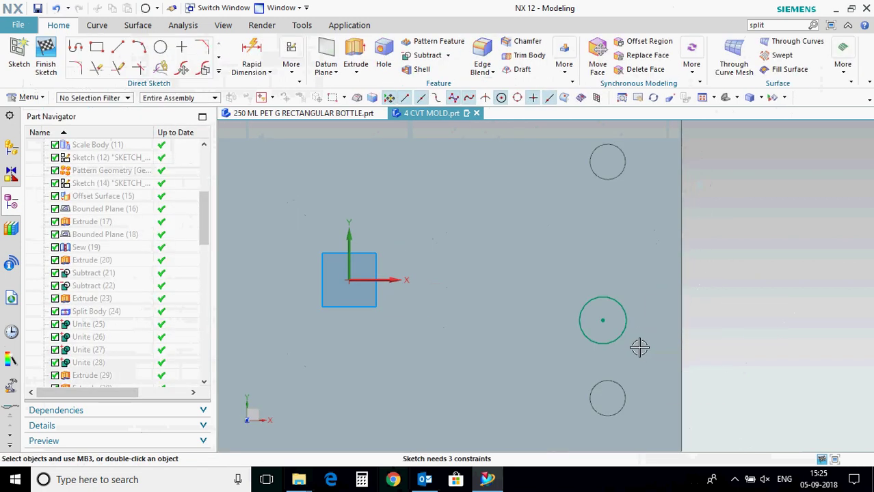
{"action": "key", "text": "d"}
{"action": "left_click", "coordinate": [624, 327]}
{"action": "left_click", "coordinate": [756, 353]}
{"action": "type", "text": "10"}
{"action": "key", "text": "Return"}
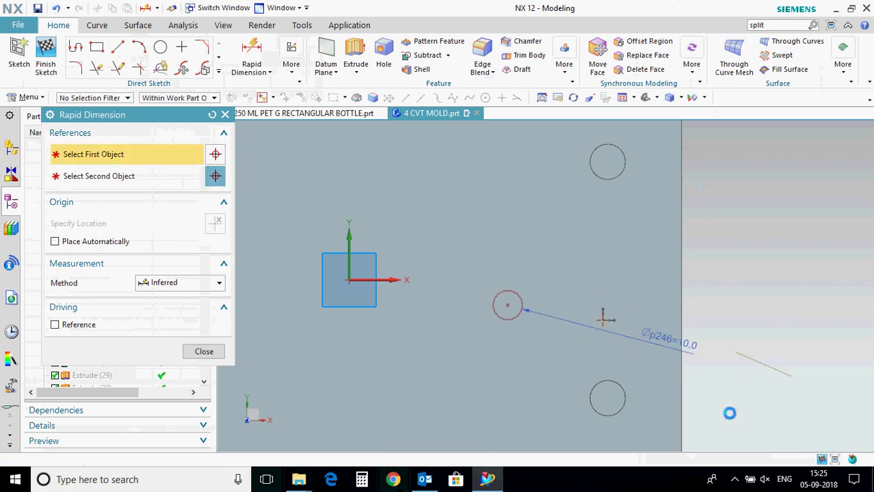
Dimension the circle's centre 25 mm from the plate's right edge.
{"action": "key", "text": "Escape"}
{"action": "key", "text": "d"}
{"action": "left_click", "coordinate": [520, 306]}
{"action": "left_click", "coordinate": [682, 308]}
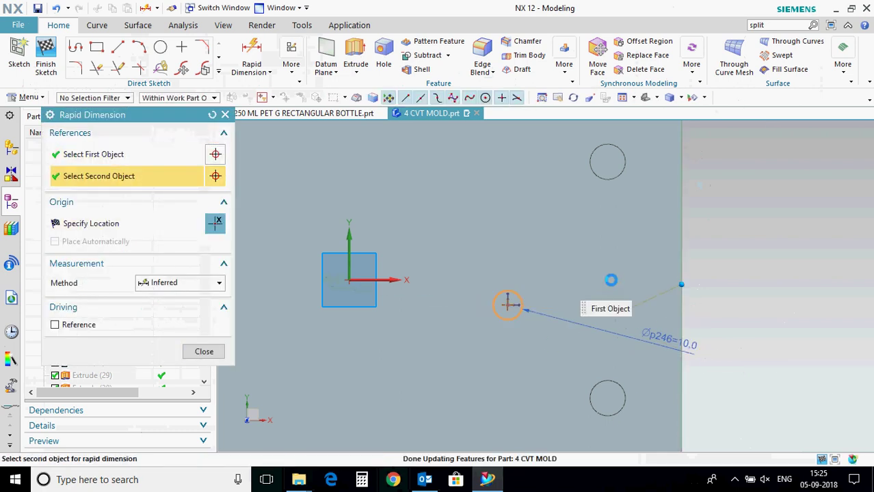
{"action": "left_click", "coordinate": [618, 277]}
{"action": "type", "text": "25"}
{"action": "key", "text": "Return"}
{"action": "key", "text": "Escape"}
Dimension the right-hand circle's centre 20 mm below the sketch's X axis.
{"action": "key", "text": "d"}
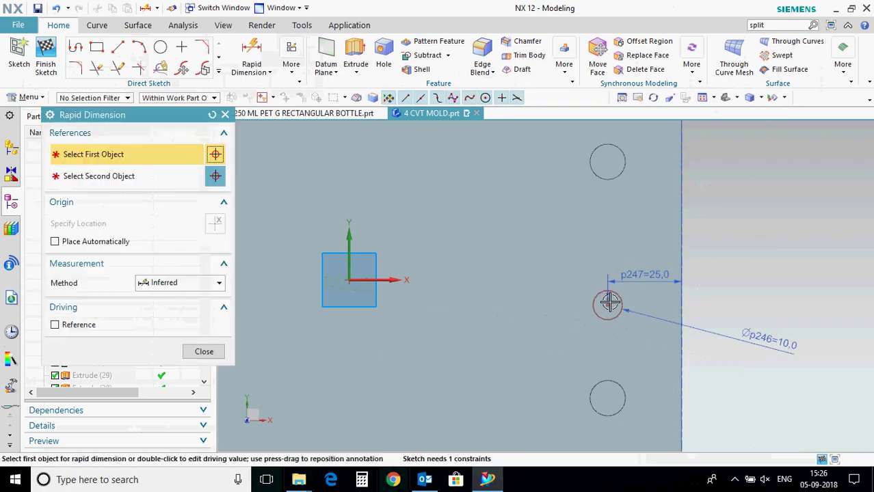
{"action": "left_click", "coordinate": [609, 305]}
{"action": "left_click", "coordinate": [391, 280]}
{"action": "left_click", "coordinate": [711, 289]}
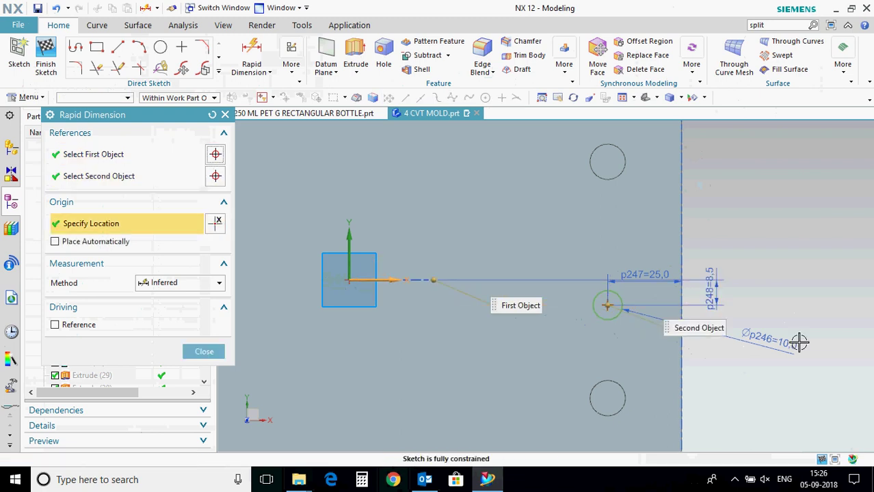
{"action": "type", "text": "20"}
{"action": "key", "text": "Return"}
{"action": "key", "text": "Escape"}
Draw a second circle between the two left-hand pins and dimension its centre 25 mm from the plate's left edge.
{"action": "scroll", "coordinate": [773, 297], "scroll_direction": "down", "scroll_amount": 2}
{"action": "key", "text": "o"}
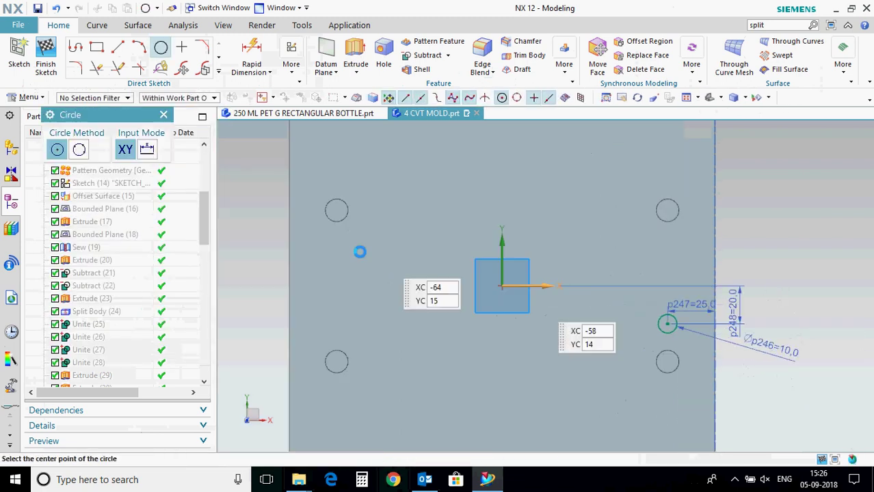
{"action": "key", "text": "Escape"}
{"action": "key", "text": "d"}
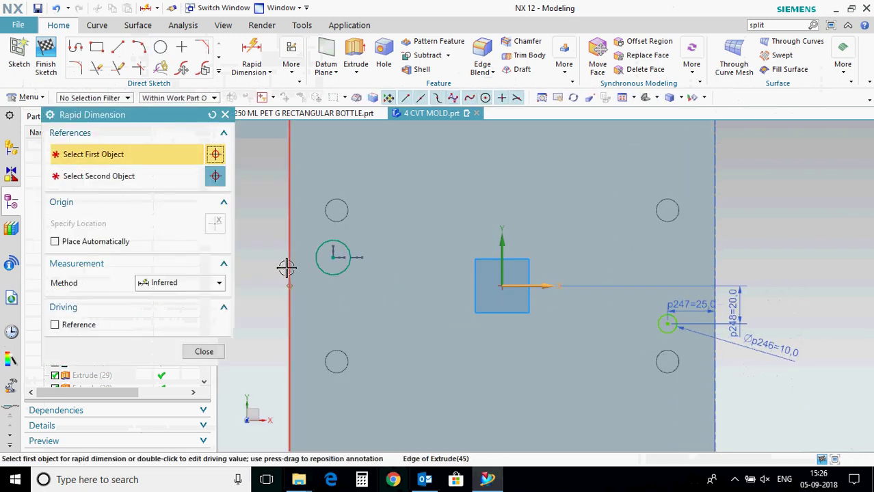
{"action": "left_click", "coordinate": [331, 258]}
{"action": "left_click", "coordinate": [363, 330]}
{"action": "type", "text": "20"}
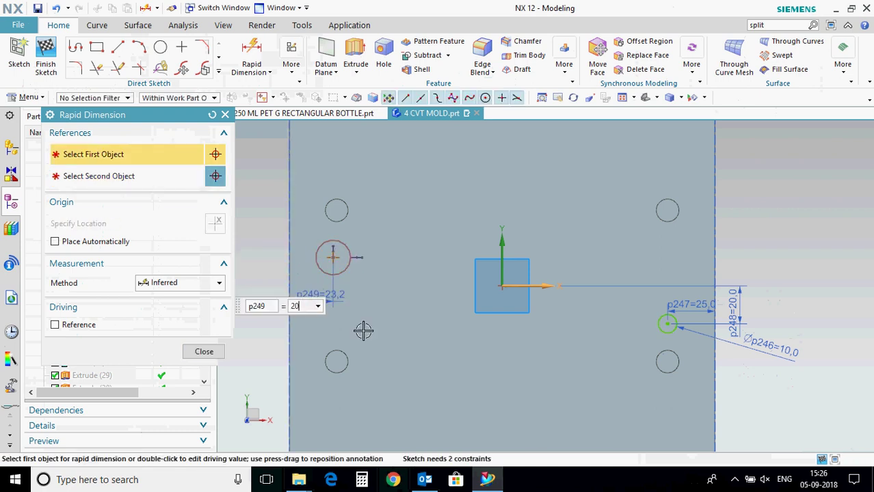
{"action": "key", "text": "Return"}
{"action": "key", "text": "Escape"}
Dimension the left-hand circle's centre 20 mm above the sketch's X axis.
{"action": "key", "text": "d"}
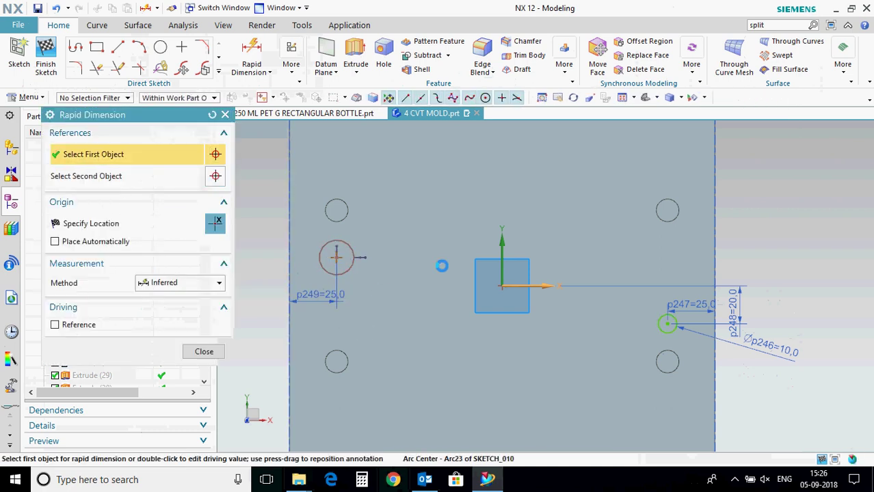
{"action": "left_click", "coordinate": [336, 258]}
{"action": "left_click", "coordinate": [270, 286]}
{"action": "left_click", "coordinate": [284, 329]}
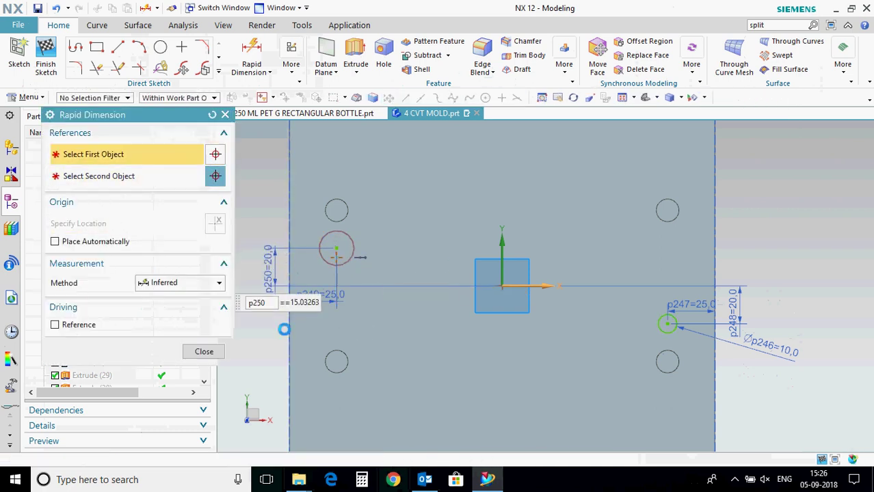
{"action": "type", "text": "20"}
{"action": "key", "text": "Return"}
{"action": "key", "text": "Escape"}
Set the left-hand circle's diameter to 10 mm.
{"action": "key", "text": "d"}
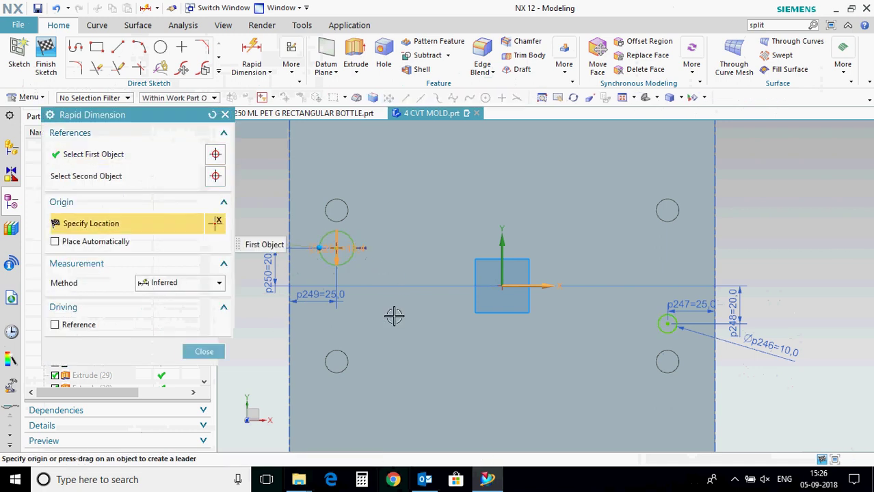
{"action": "key", "text": "Escape"}
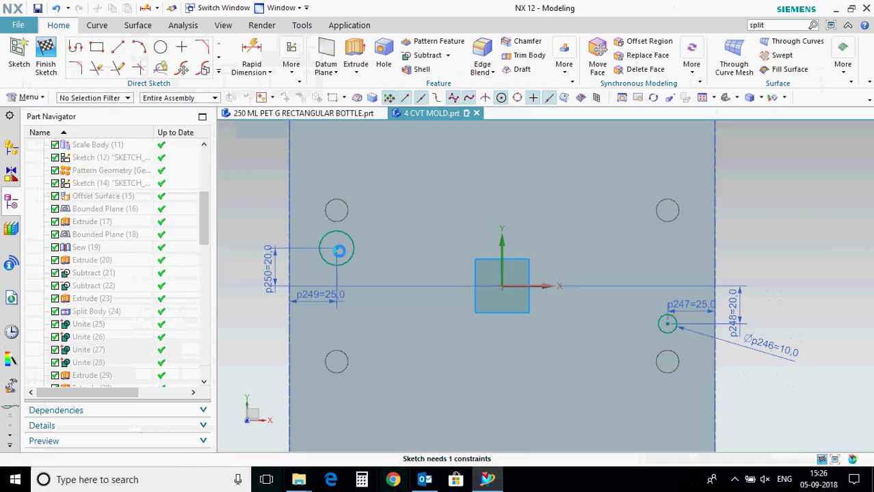
{"action": "key", "text": "d"}
{"action": "left_click", "coordinate": [336, 248]}
{"action": "left_click", "coordinate": [384, 310]}
{"action": "type", "text": "10"}
{"action": "key", "text": "Return"}
{"action": "key", "text": "Escape"}
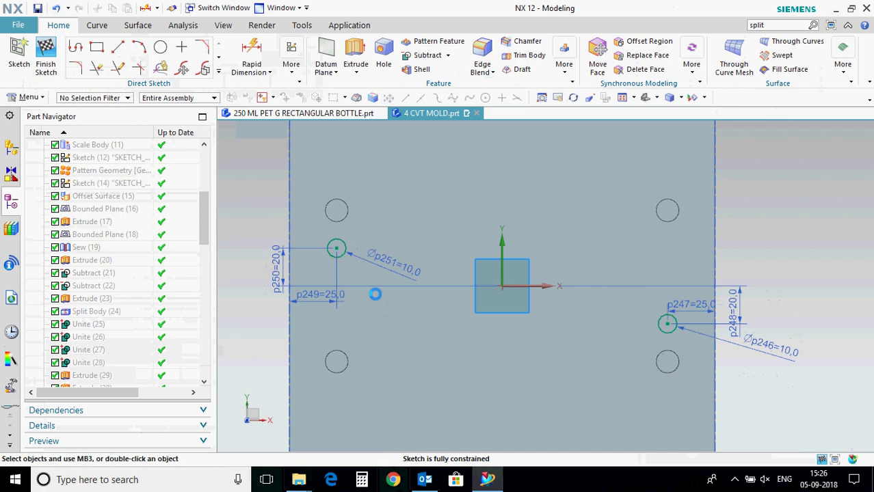
Draw a third circle above the sketch origin, near the plate's upper edge, and set its diameter to 10 mm.
{"action": "scroll", "coordinate": [373, 292], "scroll_direction": "down", "scroll_amount": 3}
{"action": "key", "text": "o"}
{"action": "left_click", "coordinate": [441, 207]}
{"action": "scroll", "coordinate": [444, 212], "scroll_direction": "up", "scroll_amount": 2}
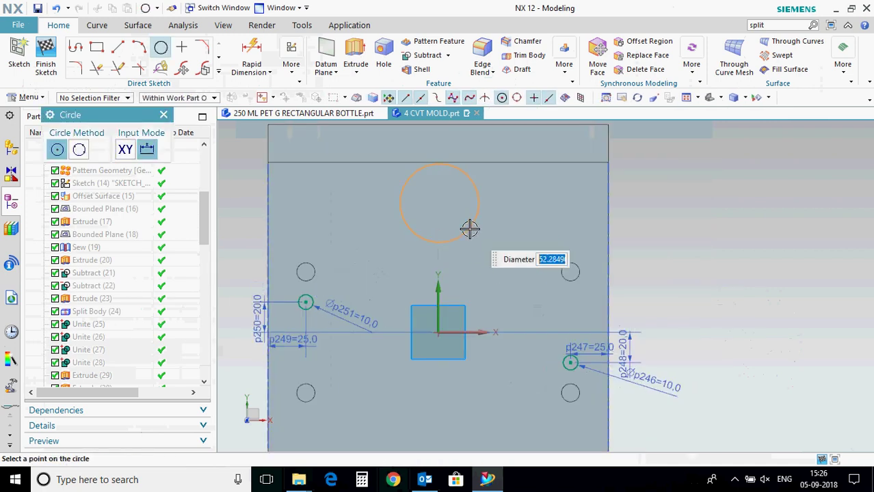
{"action": "left_click", "coordinate": [469, 228]}
{"action": "key", "text": "Escape"}
{"action": "key", "text": "d"}
{"action": "left_click", "coordinate": [467, 227]}
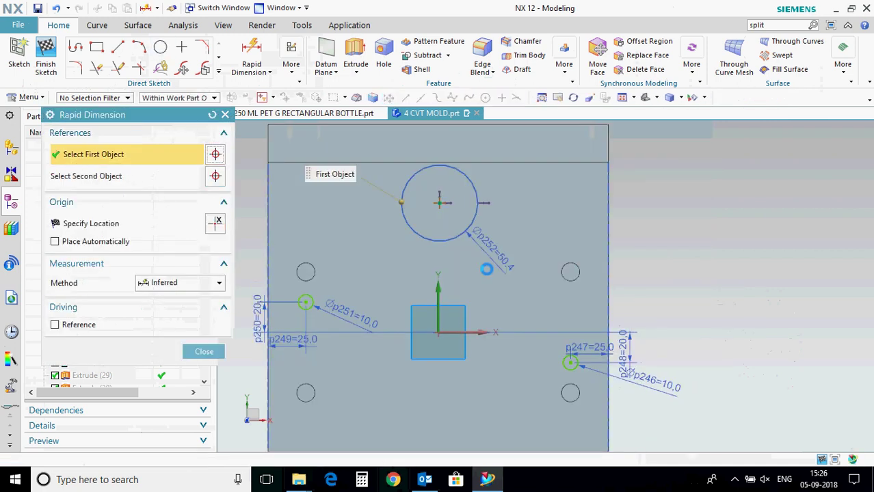
{"action": "type", "text": "10"}
{"action": "key", "text": "Return"}
Constrain the third circle's centre to lie on the sketch's Y axis with a Point on Curve constraint.
{"action": "scroll", "coordinate": [486, 269], "scroll_direction": "down", "scroll_amount": 2}
{"action": "key", "text": "c"}
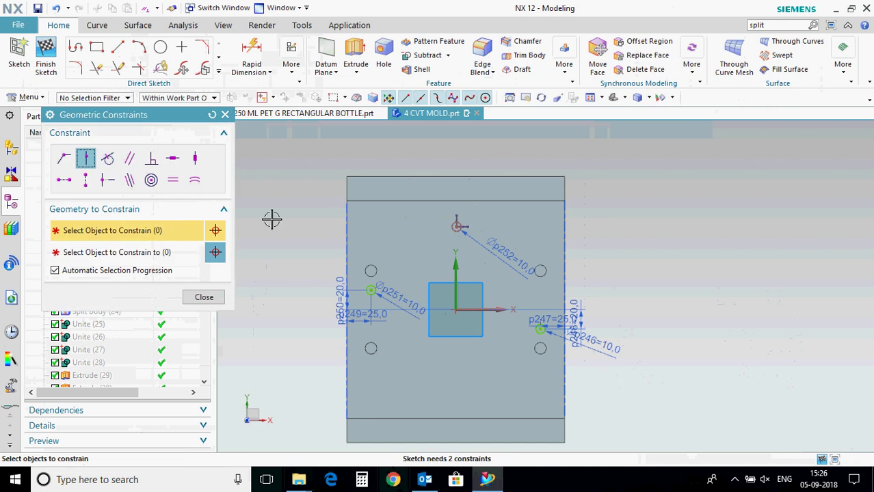
{"action": "scroll", "coordinate": [394, 230], "scroll_direction": "up", "scroll_amount": 3}
{"action": "left_click", "coordinate": [489, 225]}
{"action": "left_click", "coordinate": [491, 309]}
{"action": "key", "text": "Escape"}
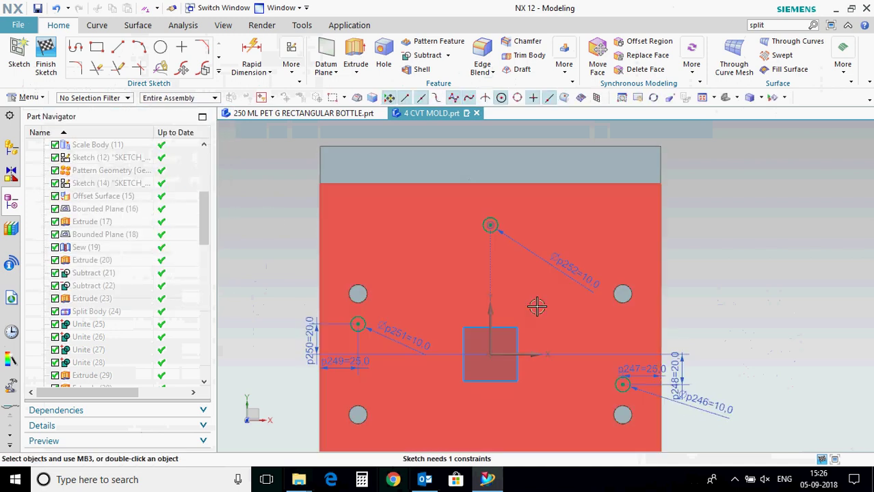
Dimension the third circle's centre 25 mm from the plate's upper edge.
{"action": "key", "text": "d"}
{"action": "left_click", "coordinate": [500, 183]}
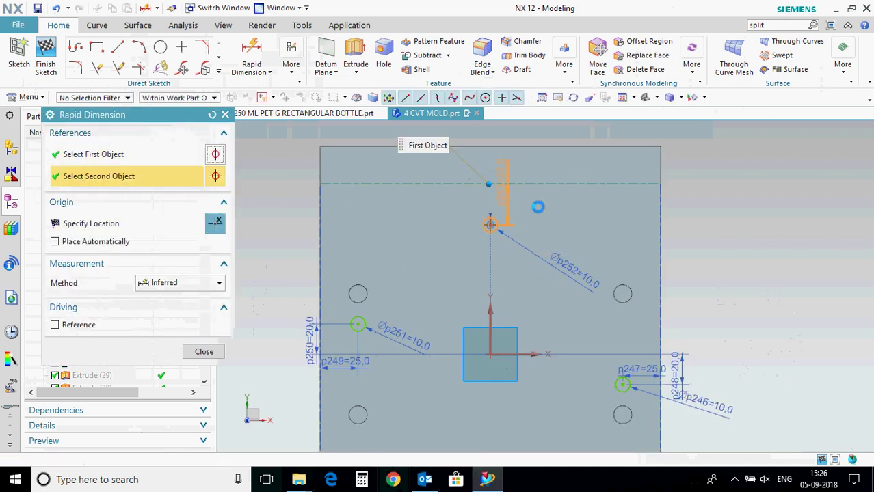
{"action": "left_click", "coordinate": [489, 225]}
{"action": "left_click", "coordinate": [543, 256]}
{"action": "key", "text": "Escape"}
Mirror the upper 10 mm circle across the sketch's X axis with Mirror Curve, and finish the sketch.
{"action": "scroll", "coordinate": [422, 197], "scroll_direction": "down", "scroll_amount": 1}
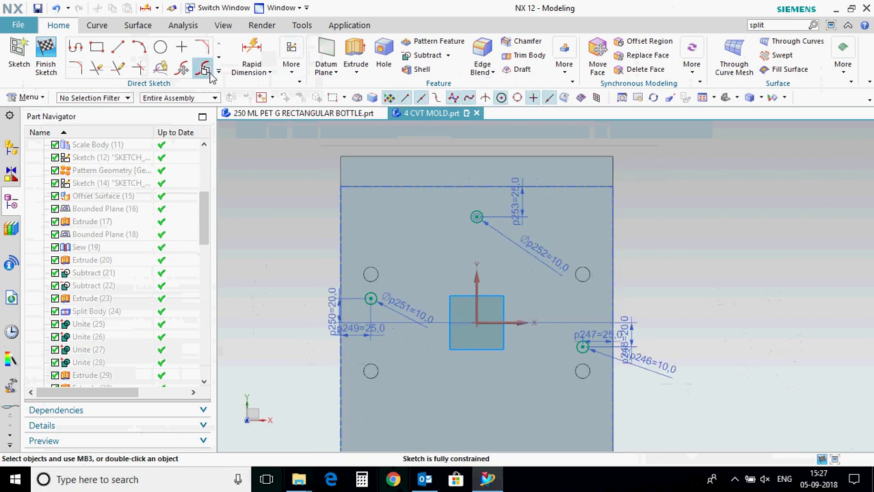
{"action": "left_click", "coordinate": [218, 71]}
{"action": "left_click", "coordinate": [184, 175]}
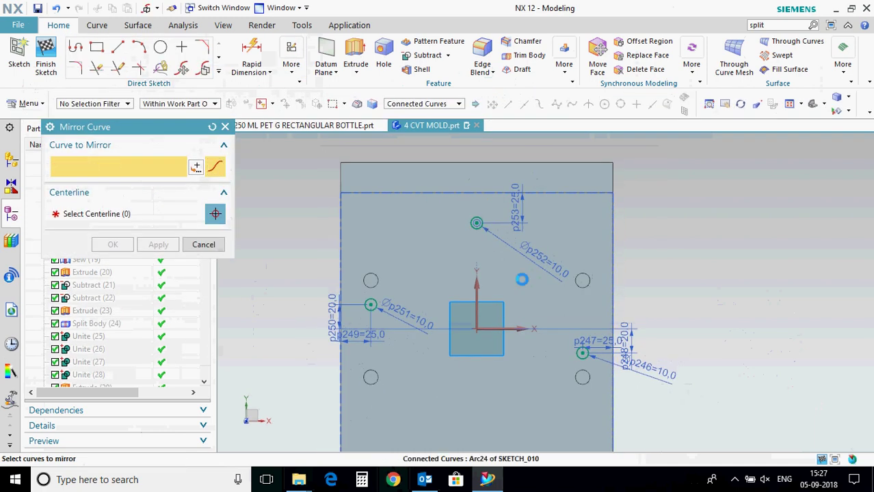
{"action": "left_click", "coordinate": [476, 217]}
{"action": "scroll", "coordinate": [420, 287], "scroll_direction": "down", "scroll_amount": 2}
{"action": "left_click", "coordinate": [418, 290]}
{"action": "middle_click", "coordinate": [418, 291]}
{"action": "left_click", "coordinate": [46, 57]}
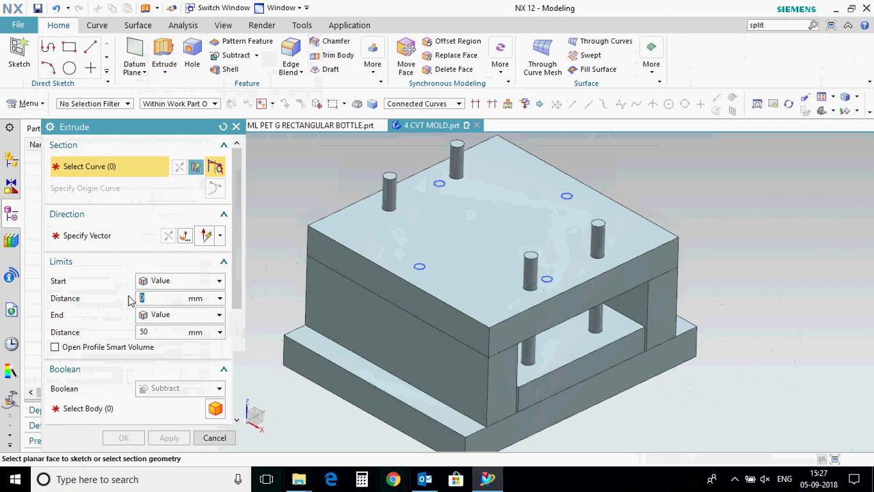
Extrude the four 10 mm circles downward through the plate from -15 mm to 50 mm with Boolean set to None.
{"action": "left_click", "coordinate": [419, 267]}
{"action": "left_click", "coordinate": [169, 237]}
{"action": "left_click", "coordinate": [182, 389]}
{"action": "left_click", "coordinate": [185, 405]}
{"action": "scroll", "coordinate": [536, 253], "scroll_direction": "up", "scroll_amount": 1}
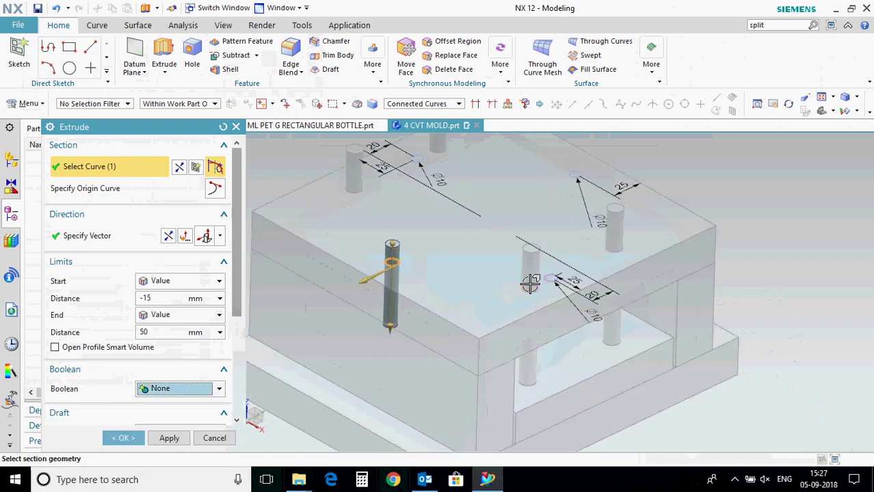
{"action": "scroll", "coordinate": [528, 291], "scroll_direction": "up", "scroll_amount": 1}
{"action": "left_click", "coordinate": [559, 284]}
{"action": "scroll", "coordinate": [522, 326], "scroll_direction": "down", "scroll_amount": 1}
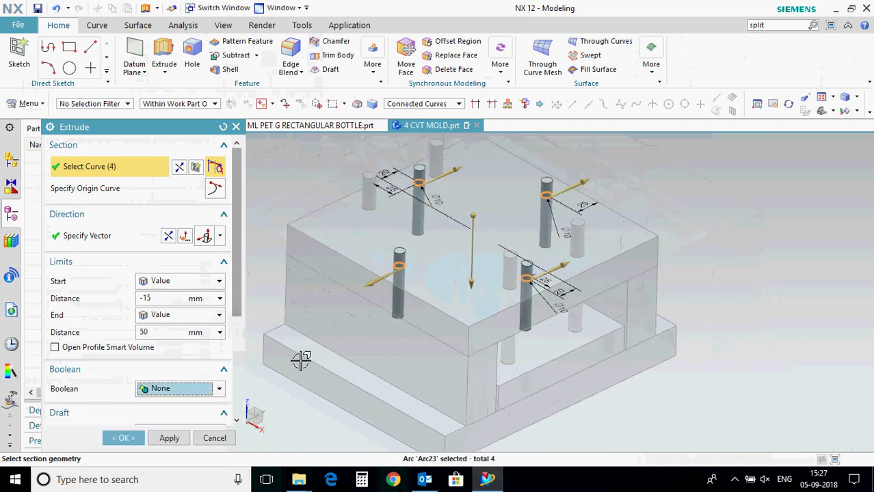
{"action": "left_click", "coordinate": [123, 438]}
Subtract the four new screw bodies from the topmost visible plate with Keep Tool enabled.
{"action": "left_click", "coordinate": [235, 55]}
{"action": "left_click", "coordinate": [414, 208]}
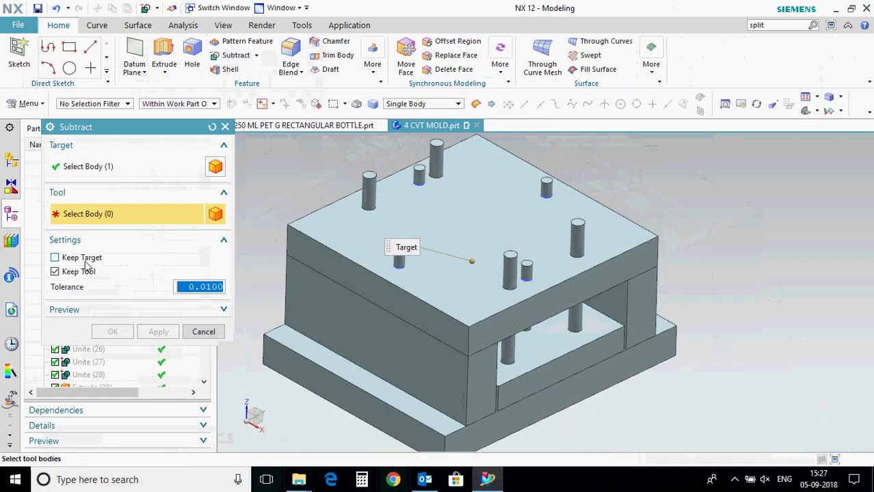
{"action": "left_click", "coordinate": [402, 278]}
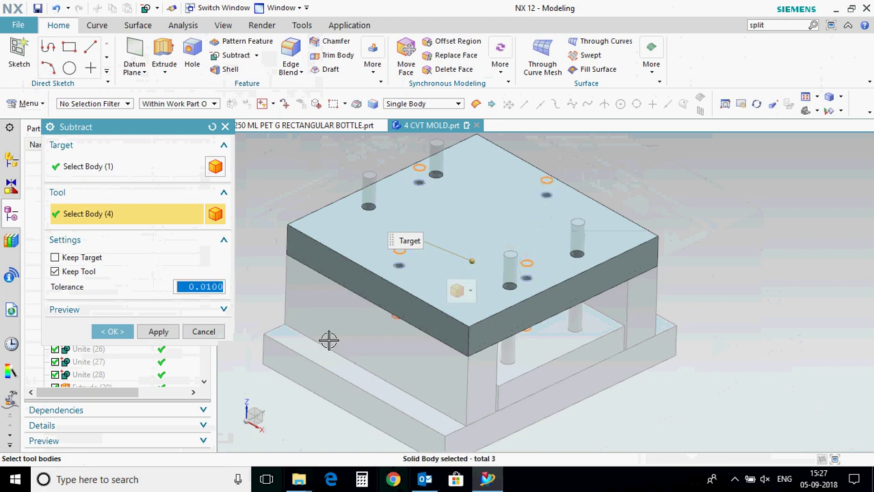
{"action": "left_click", "coordinate": [160, 332]}
{"action": "left_click", "coordinate": [198, 333]}
Hide the four screw bodies, and swap shown and hidden objects to bring them up with the previously hidden plates.
{"action": "left_click", "coordinate": [396, 249]}
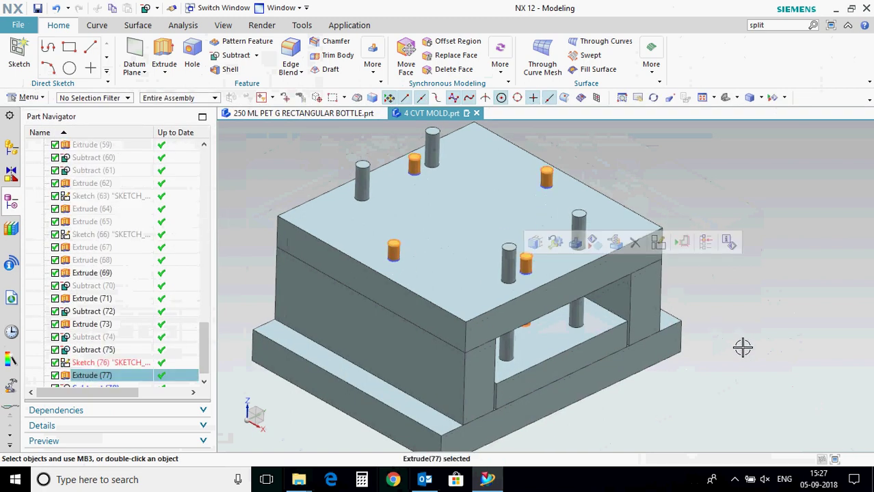
{"action": "key", "text": "ctrl+b"}
{"action": "key", "text": "ctrl+shift+b"}
{"action": "middle_click_drag", "start_coordinate": [722, 354], "coordinate": [636, 319]}
Subtract the four screw bodies from the lowest visible plate with Keep Tool turned off.
{"action": "left_click", "coordinate": [234, 55]}
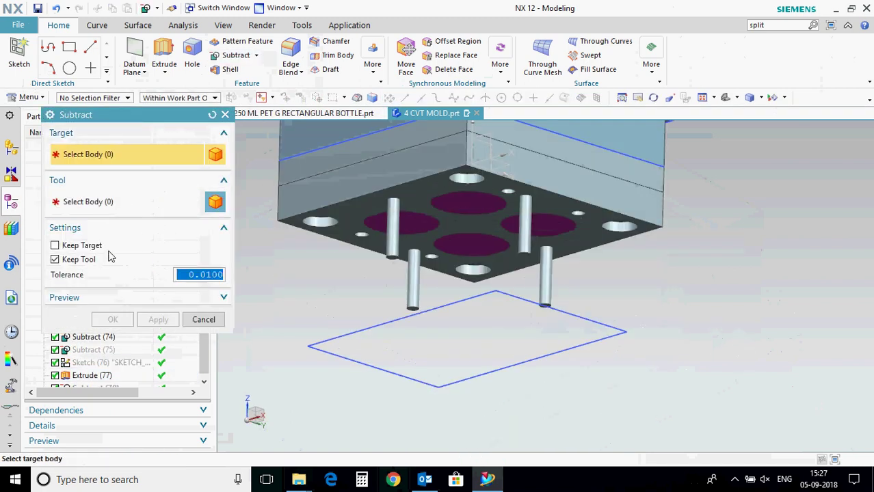
{"action": "left_click", "coordinate": [425, 179]}
{"action": "left_click", "coordinate": [393, 249]}
{"action": "left_click", "coordinate": [413, 297]}
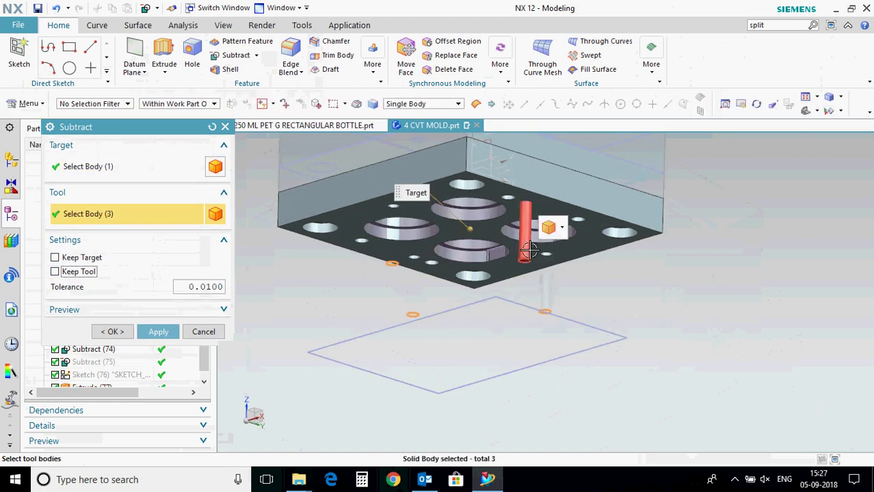
{"action": "left_click", "coordinate": [106, 334]}
Show all solid bodies of the mold, and hide the wide base plate at its bottom.
{"action": "middle_click_drag", "start_coordinate": [478, 322], "coordinate": [615, 342]}
{"action": "key", "text": "ctrl+w"}
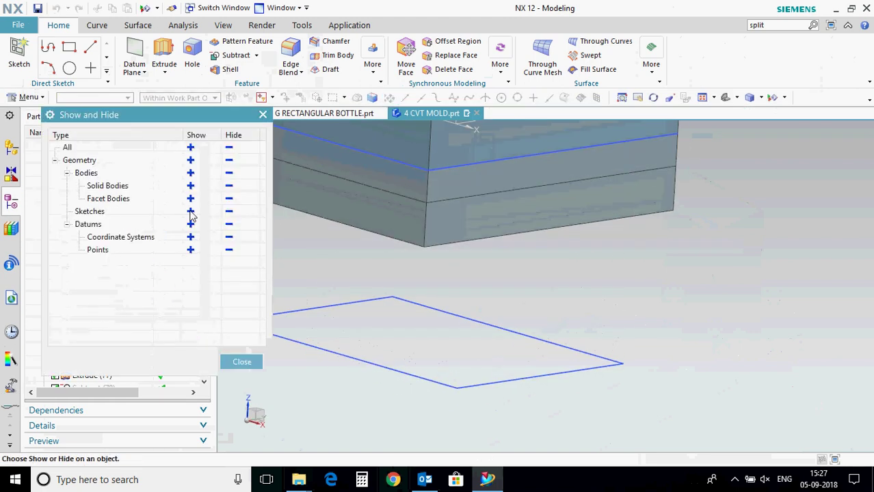
{"action": "left_click", "coordinate": [190, 185]}
{"action": "left_click", "coordinate": [238, 361]}
{"action": "scroll", "coordinate": [482, 370], "scroll_direction": "down", "scroll_amount": 2}
{"action": "right_click", "coordinate": [469, 395]}
{"action": "left_click", "coordinate": [537, 412]}
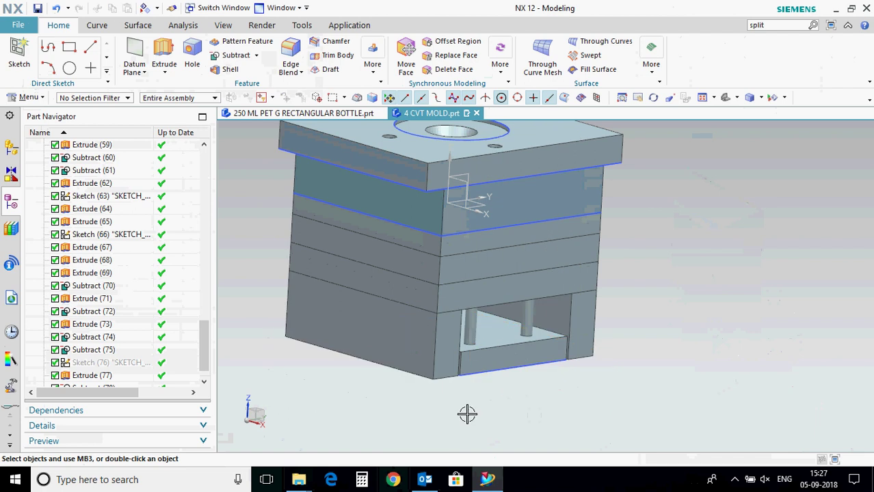
Create a sketch on the underside of the plate between the spacer blocks, with a horizontal reference and its origin at the mold's centre.
{"action": "middle_click_drag", "start_coordinate": [405, 400], "coordinate": [418, 372]}
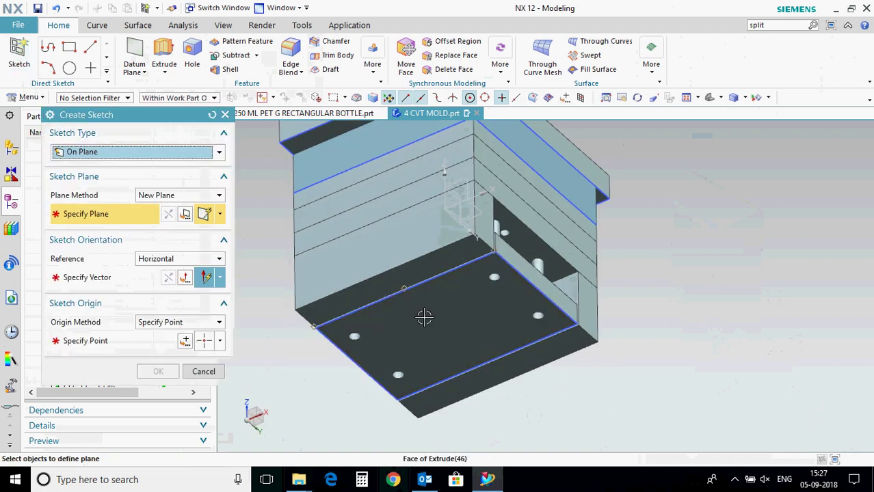
{"action": "left_click", "coordinate": [444, 354]}
{"action": "left_click", "coordinate": [578, 275]}
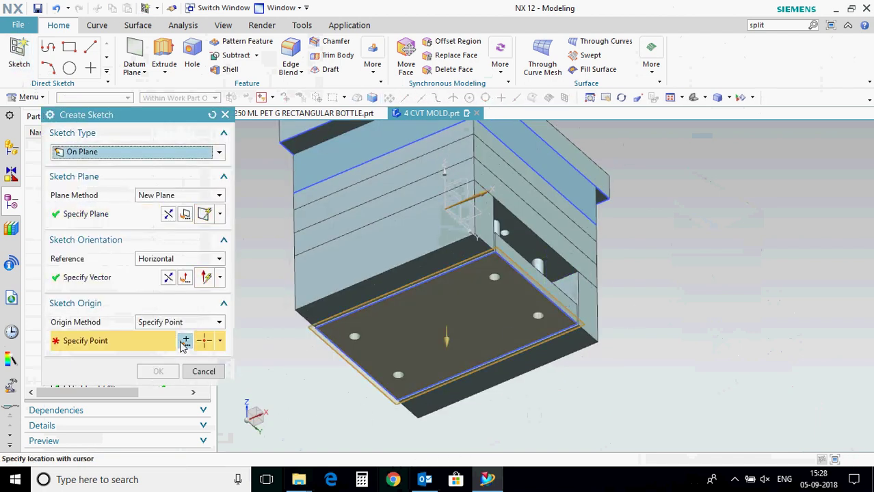
{"action": "left_click", "coordinate": [185, 342]}
{"action": "left_click", "coordinate": [161, 362]}
{"action": "left_click", "coordinate": [163, 374]}
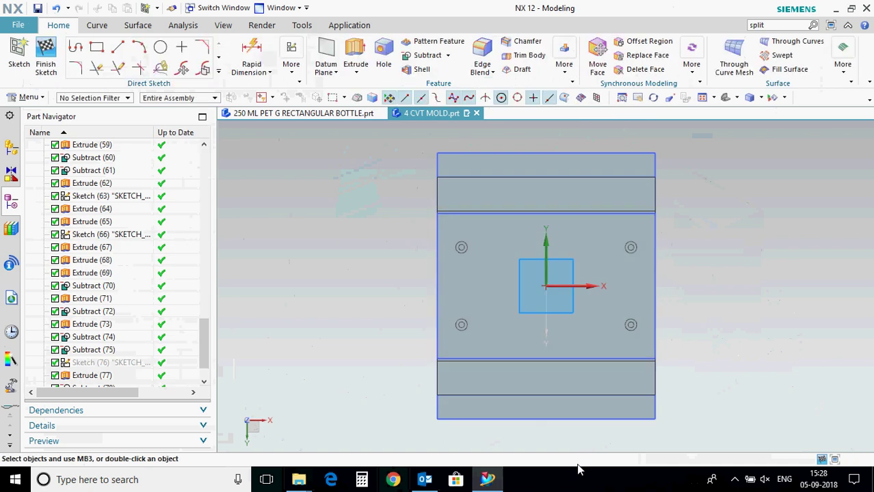
Draw a circle on the upper spacer block's face, left of the sketch origin, and set its diameter to 10 mm.
{"action": "key", "text": "o"}
{"action": "scroll", "coordinate": [538, 213], "scroll_direction": "up", "scroll_amount": 3}
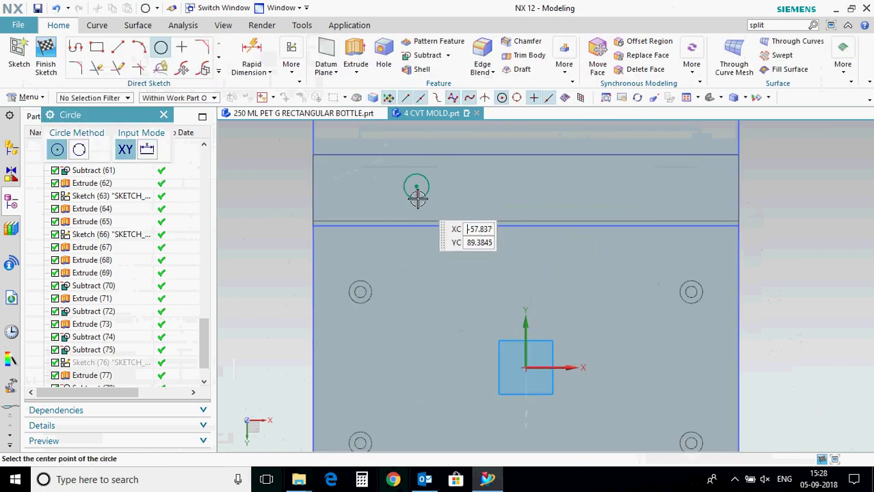
{"action": "key", "text": "Escape"}
{"action": "key", "text": "d"}
{"action": "left_click", "coordinate": [422, 186]}
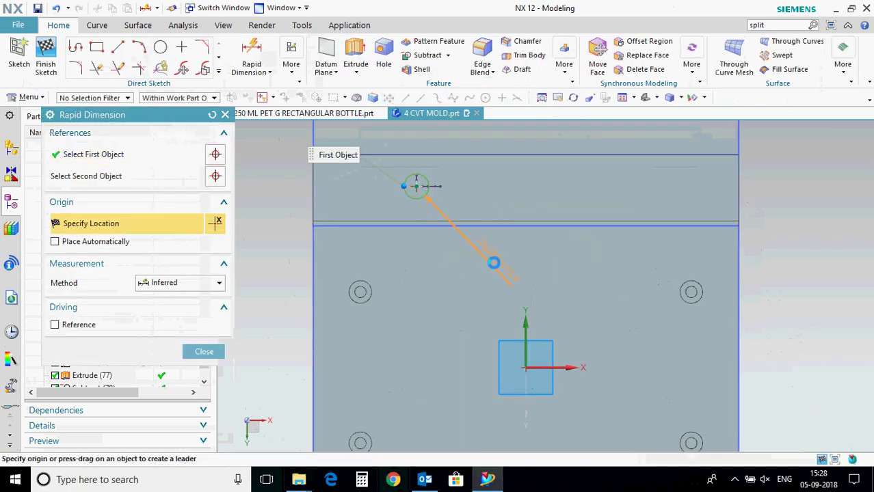
{"action": "left_click", "coordinate": [493, 263]}
{"action": "type", "text": "10"}
{"action": "key", "text": "Return"}
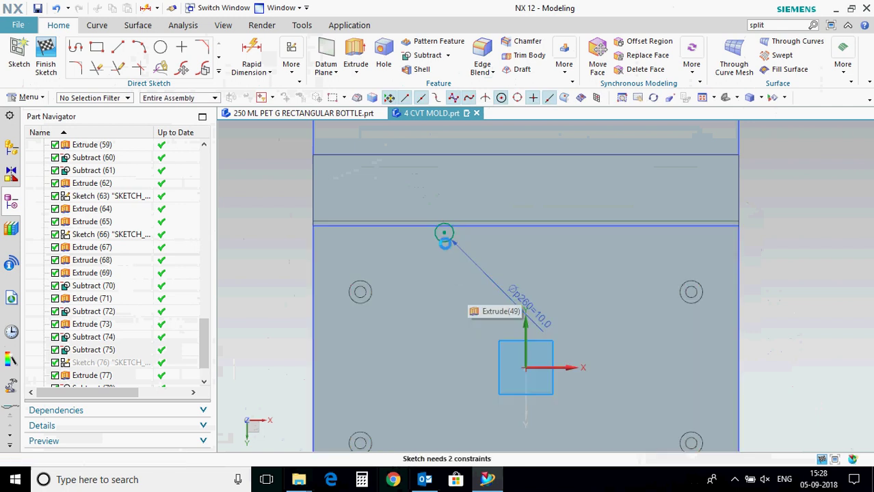
Move the circle near the spacer block's inner edge, and dimension its centre 56.3 mm horizontally from the sketch's Y axis.
{"action": "left_click", "coordinate": [445, 233]}
{"action": "left_click", "coordinate": [525, 339]}
{"action": "left_click", "coordinate": [485, 190]}
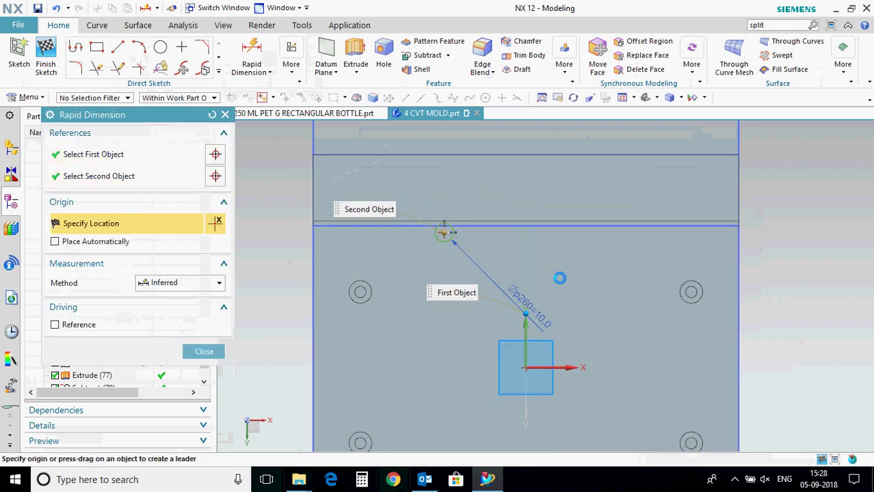
{"action": "type", "text": "225/"}
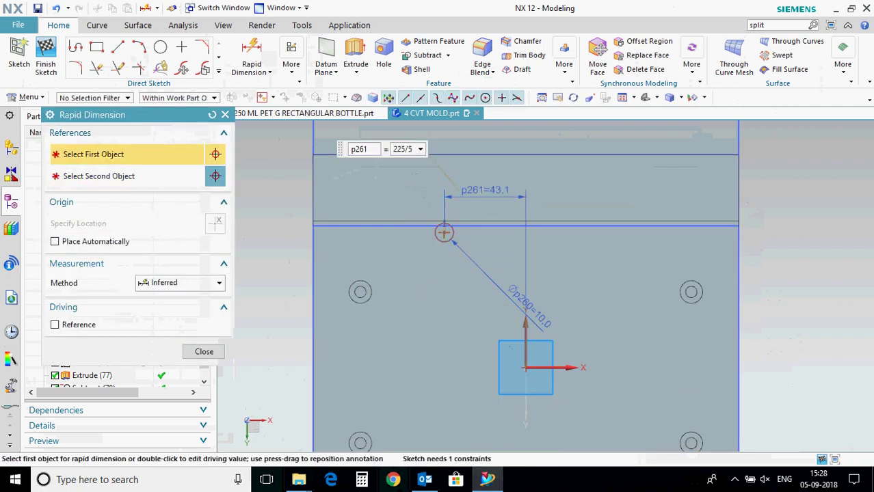
{"action": "key", "text": "Return"}
{"action": "key", "text": "Escape"}
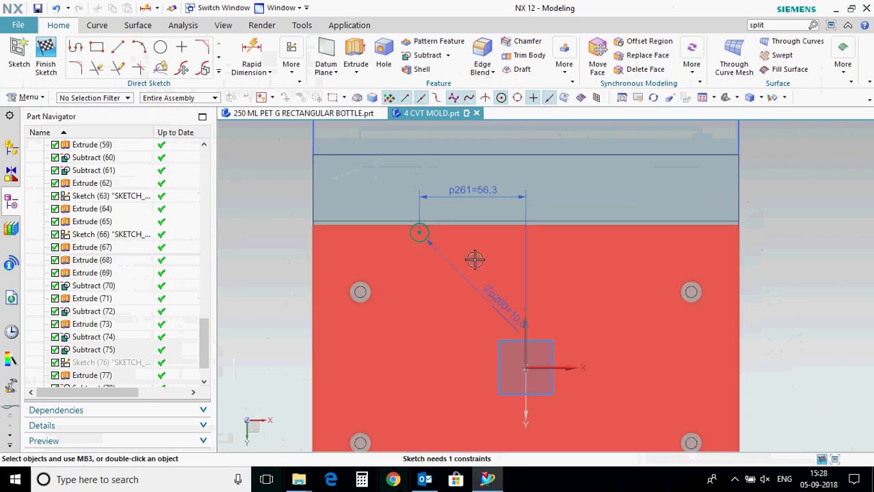
{"action": "double_click", "coordinate": [488, 195]}
{"action": "key", "text": "Escape"}
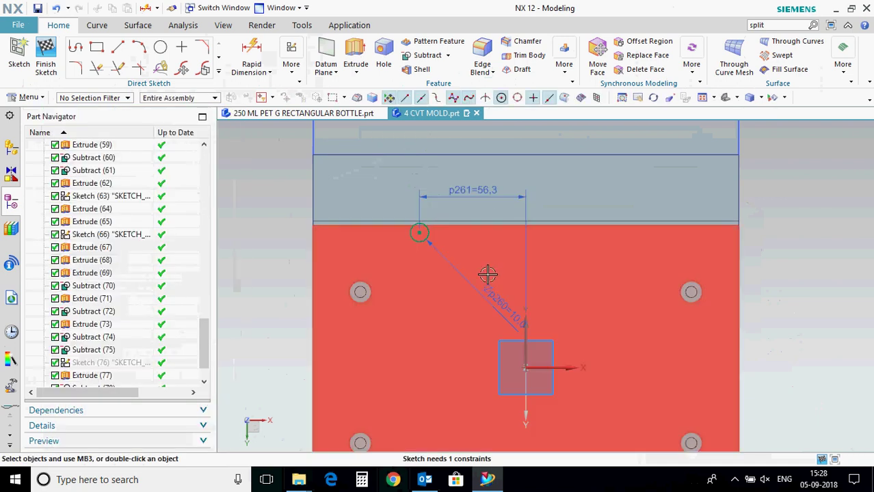
Draw a horizontal helper line about 20 mm long from the midpoint of the upper spacer block's left edge, and dimension its length.
{"action": "key", "text": "l"}
{"action": "left_click", "coordinate": [314, 187]}
{"action": "left_click", "coordinate": [351, 188]}
{"action": "key", "text": "Escape"}
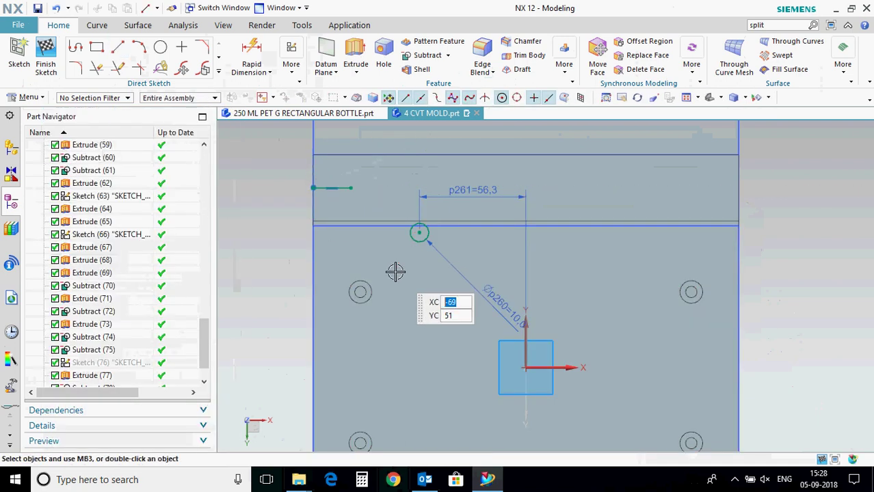
{"action": "key", "text": "d"}
{"action": "scroll", "coordinate": [322, 192], "scroll_direction": "up", "scroll_amount": 2}
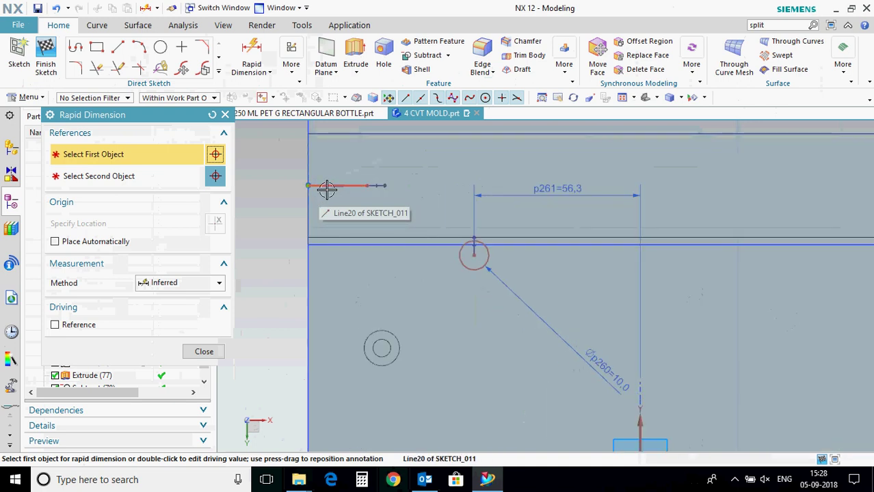
{"action": "left_click", "coordinate": [322, 186]}
{"action": "left_click", "coordinate": [444, 319]}
{"action": "scroll", "coordinate": [403, 281], "scroll_direction": "down", "scroll_amount": 2}
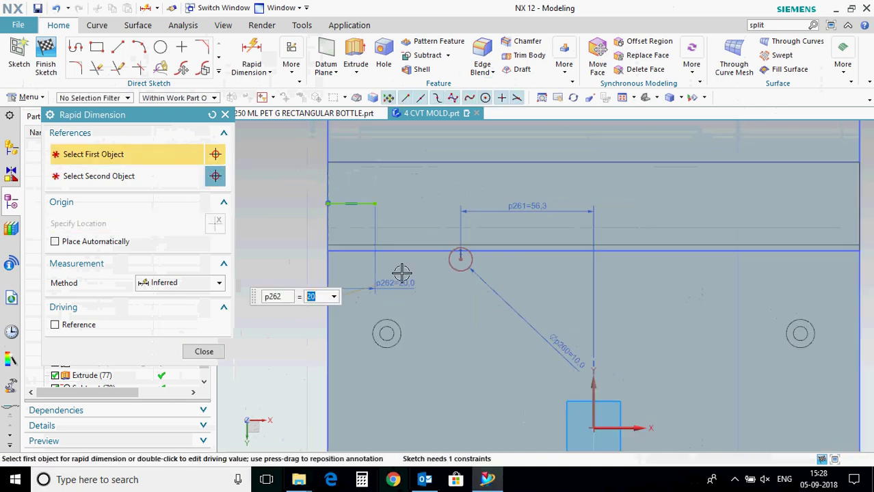
Constrain the circle's centre to lie in line with the horizontal helper line with a Point on Curve constraint.
{"action": "key", "text": "c"}
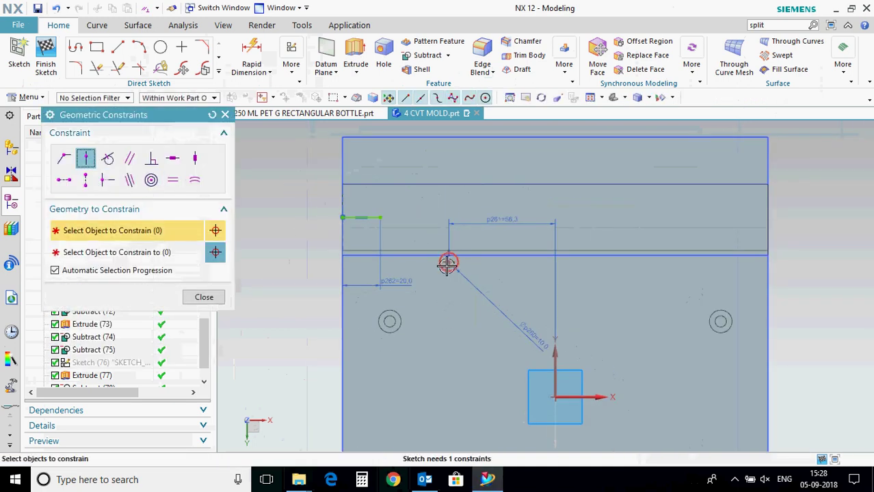
{"action": "left_click", "coordinate": [368, 226]}
{"action": "scroll", "coordinate": [404, 251], "scroll_direction": "down", "scroll_amount": 2}
{"action": "key", "text": "Escape"}
Mirror the 10 mm circle across the sketch's Y axis, and mirror both circles across the X axis onto the opposite spacer block.
{"action": "left_click", "coordinate": [219, 71]}
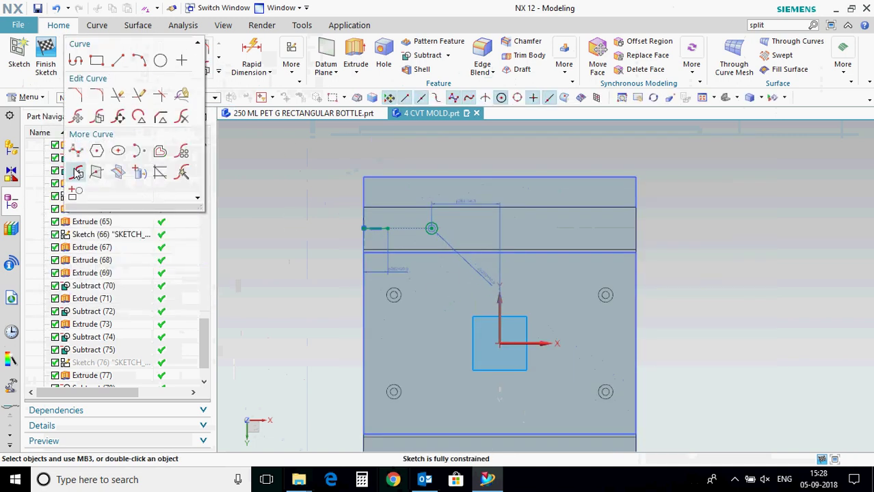
{"action": "left_click", "coordinate": [77, 173]}
{"action": "left_click", "coordinate": [431, 240]}
{"action": "middle_click", "coordinate": [394, 301]}
{"action": "left_click", "coordinate": [177, 244]}
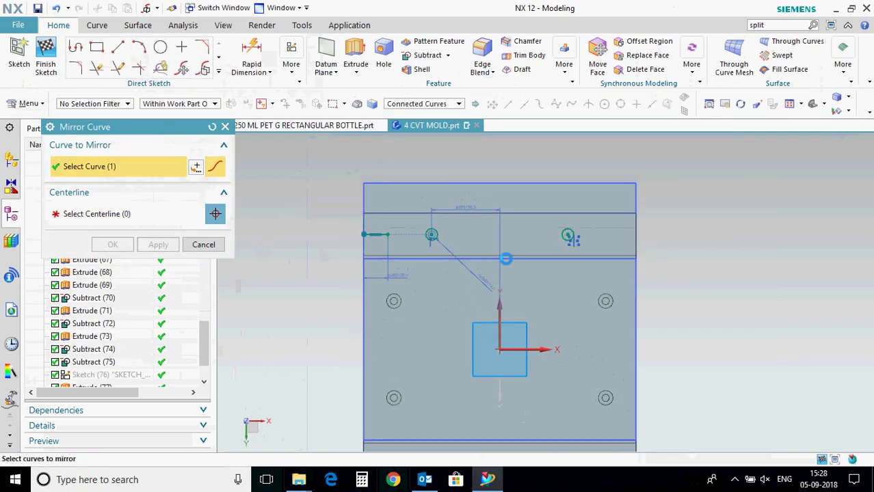
{"action": "left_click", "coordinate": [175, 218]}
{"action": "left_click", "coordinate": [524, 349]}
{"action": "scroll", "coordinate": [433, 207], "scroll_direction": "down", "scroll_amount": 3}
{"action": "left_click", "coordinate": [113, 245]}
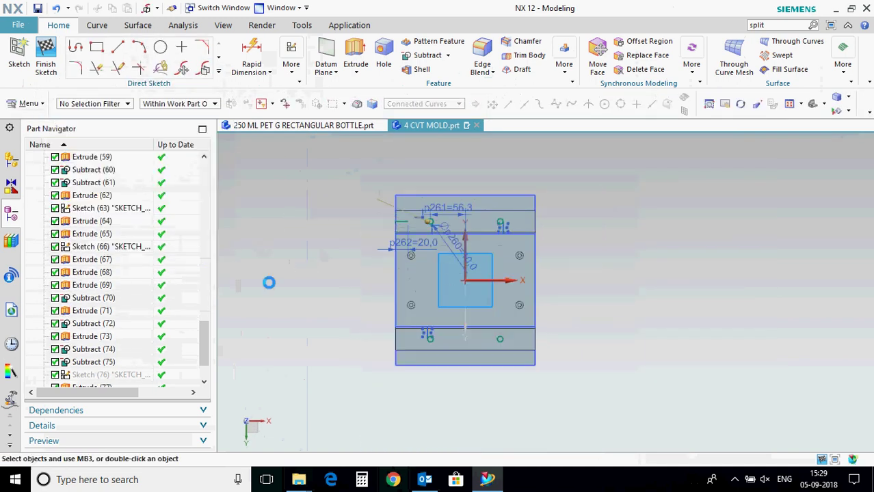
Convert the horizontal helper line to a reference line, and finish the sketch.
{"action": "scroll", "coordinate": [401, 219], "scroll_direction": "up", "scroll_amount": 1}
{"action": "scroll", "coordinate": [402, 218], "scroll_direction": "up", "scroll_amount": 5}
{"action": "right_click", "coordinate": [404, 219]}
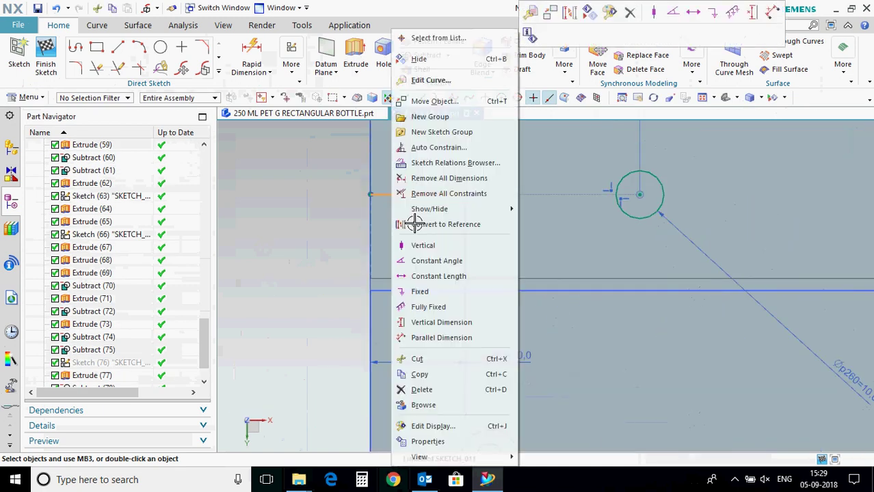
{"action": "left_click", "coordinate": [422, 226]}
{"action": "scroll", "coordinate": [276, 216], "scroll_direction": "down", "scroll_amount": 5}
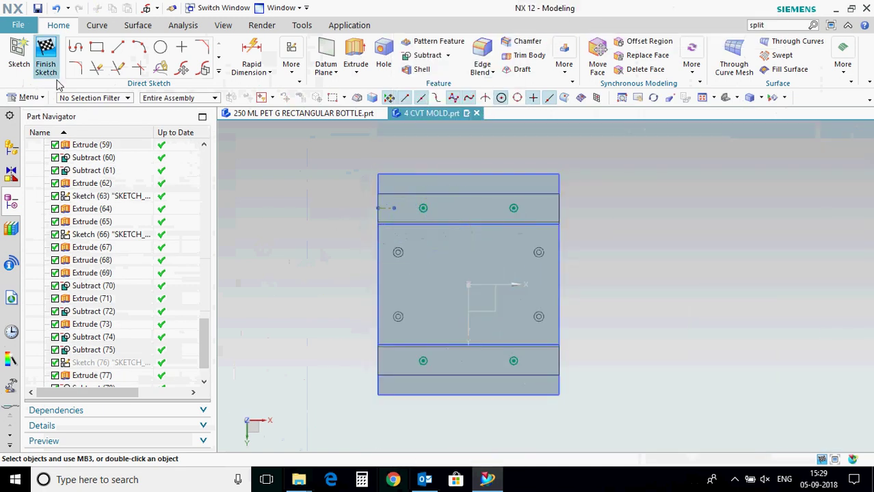
{"action": "left_click", "coordinate": [46, 61]}
Set up an extrusion of the first spacer block circle with start distance -70-15 mm, end distance 50 mm and no Boolean.
{"action": "left_click", "coordinate": [164, 58]}
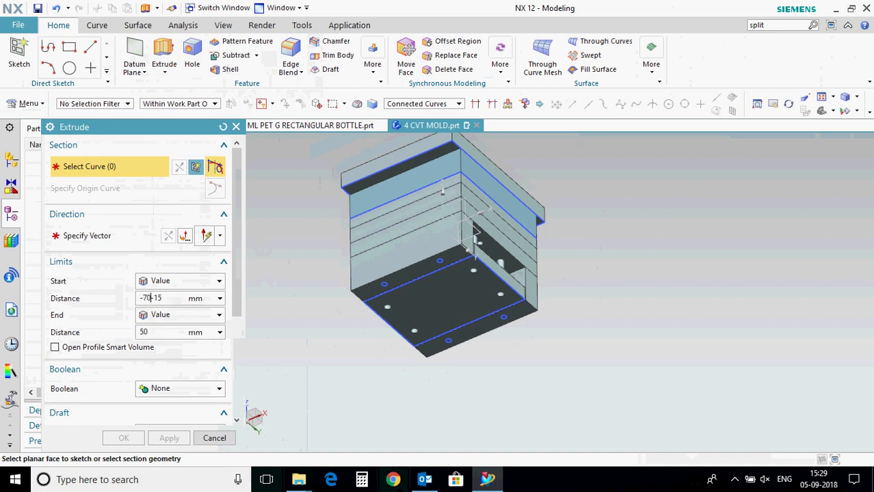
{"action": "left_click", "coordinate": [387, 285]}
{"action": "scroll", "coordinate": [430, 251], "scroll_direction": "up", "scroll_amount": 3}
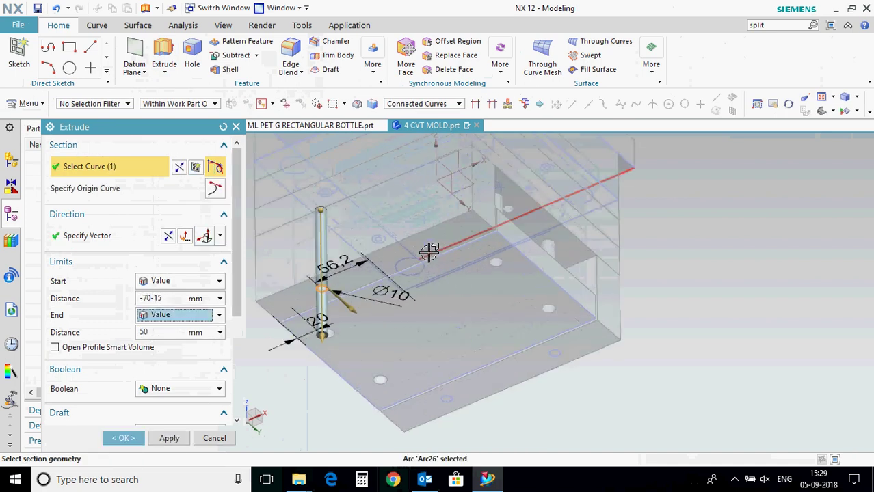